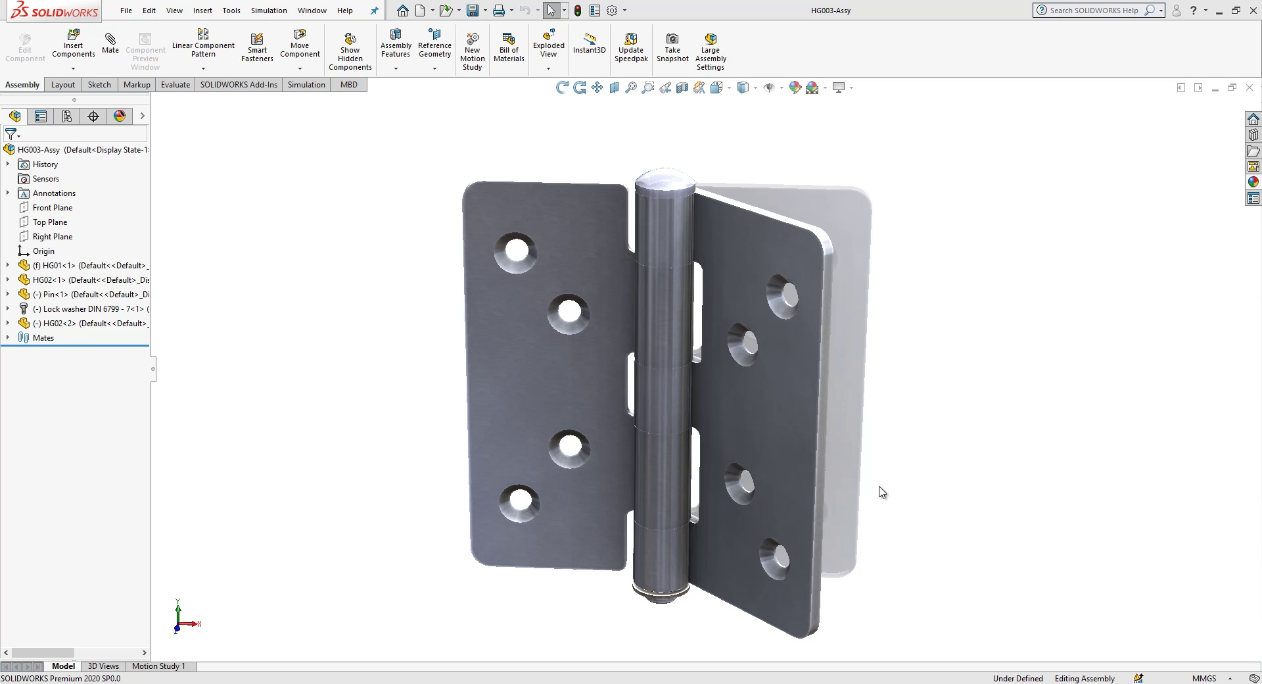
Step: Close the hinge assembly, start a new part and sketch a center rectangle on the Front Plane
click(1250, 90)
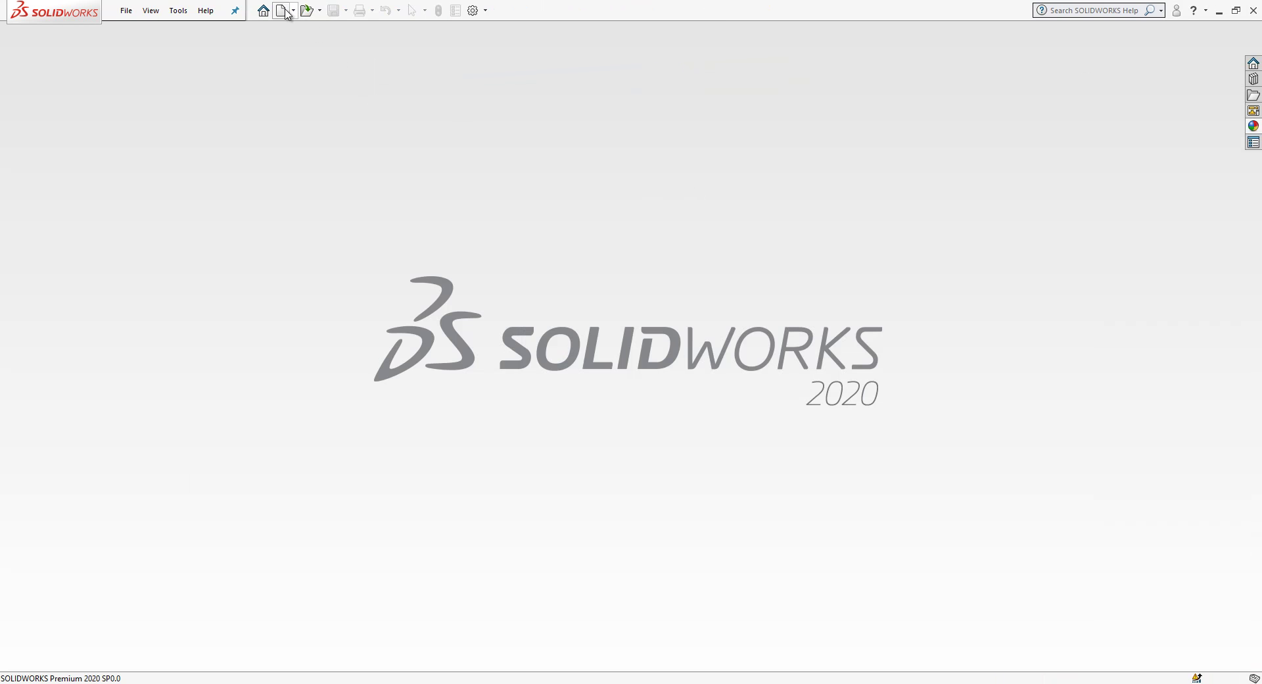
click(282, 11)
click(395, 524)
click(70, 223)
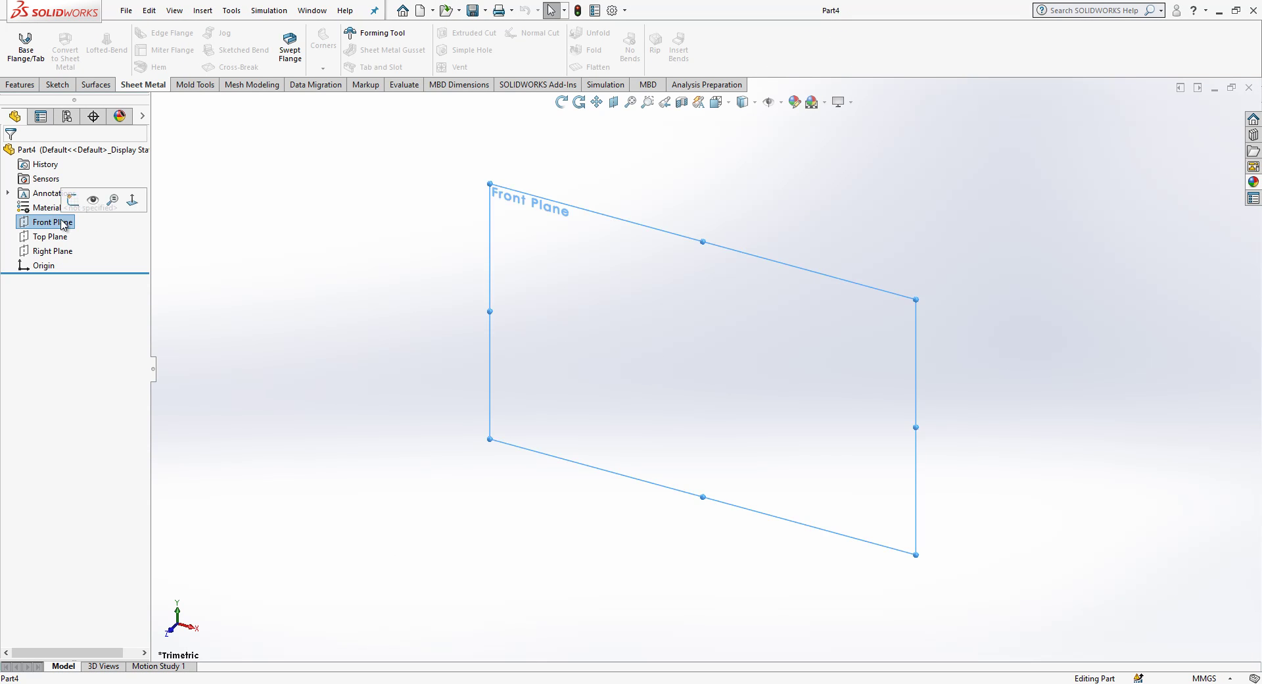
click(73, 201)
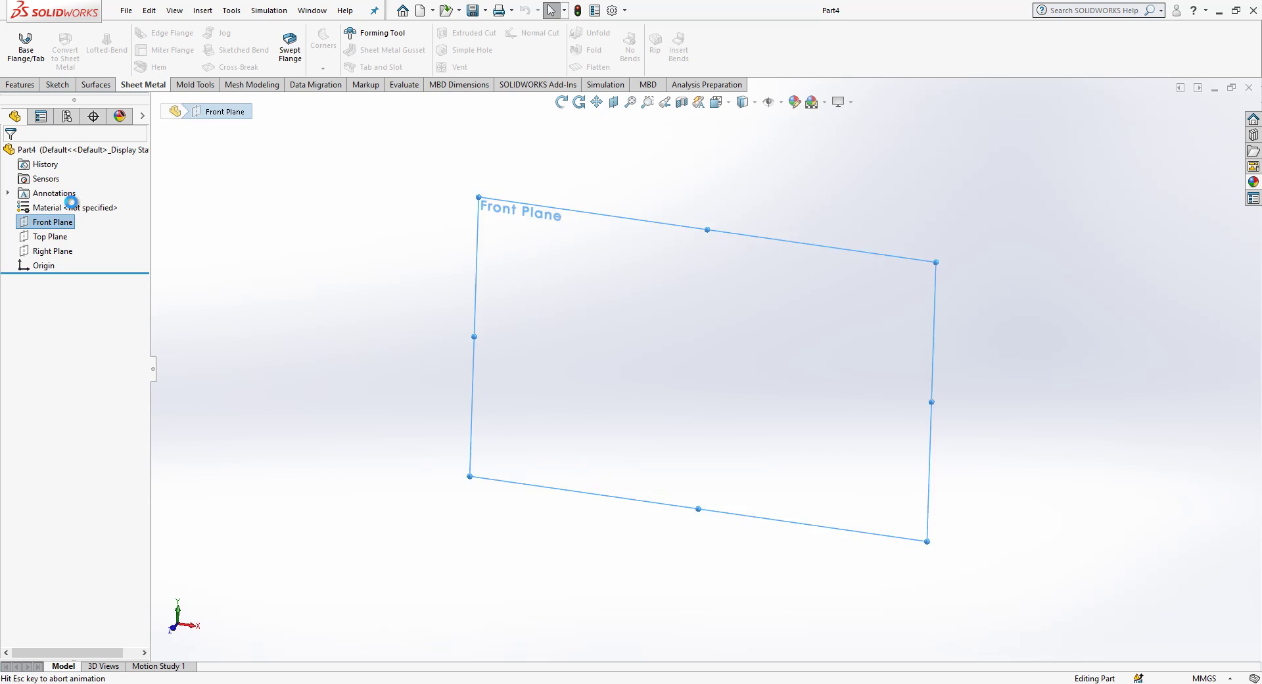
click(87, 50)
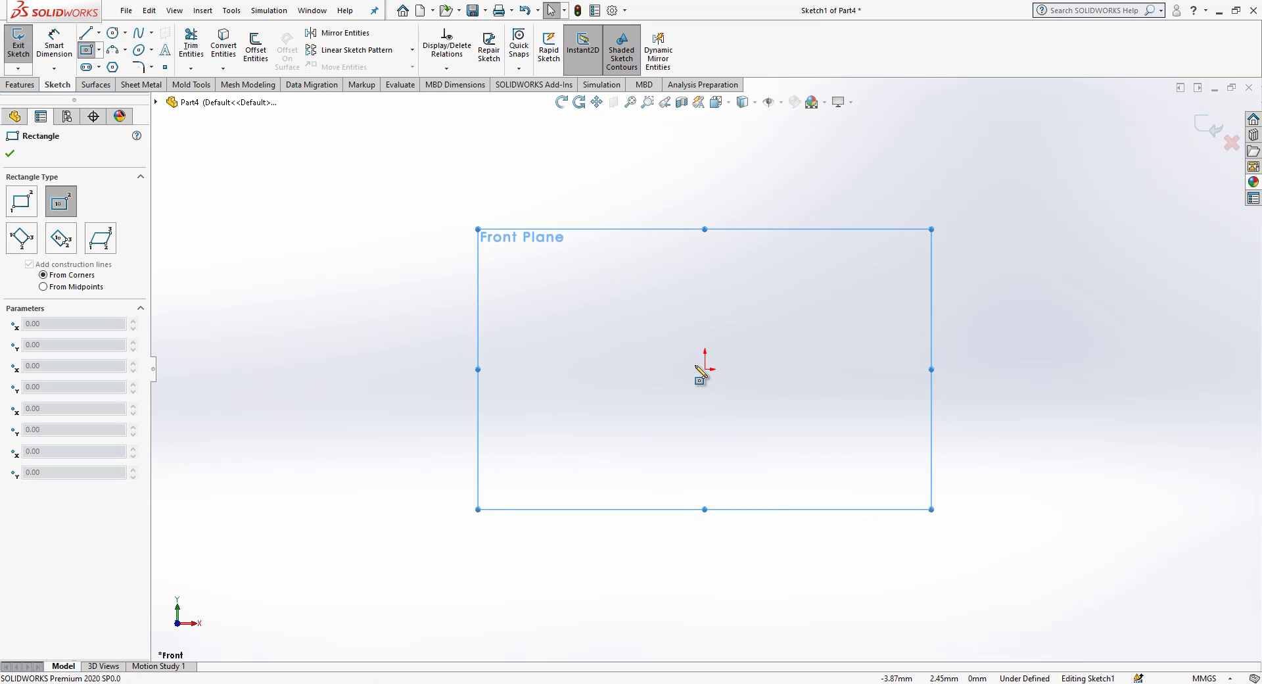
click(706, 369)
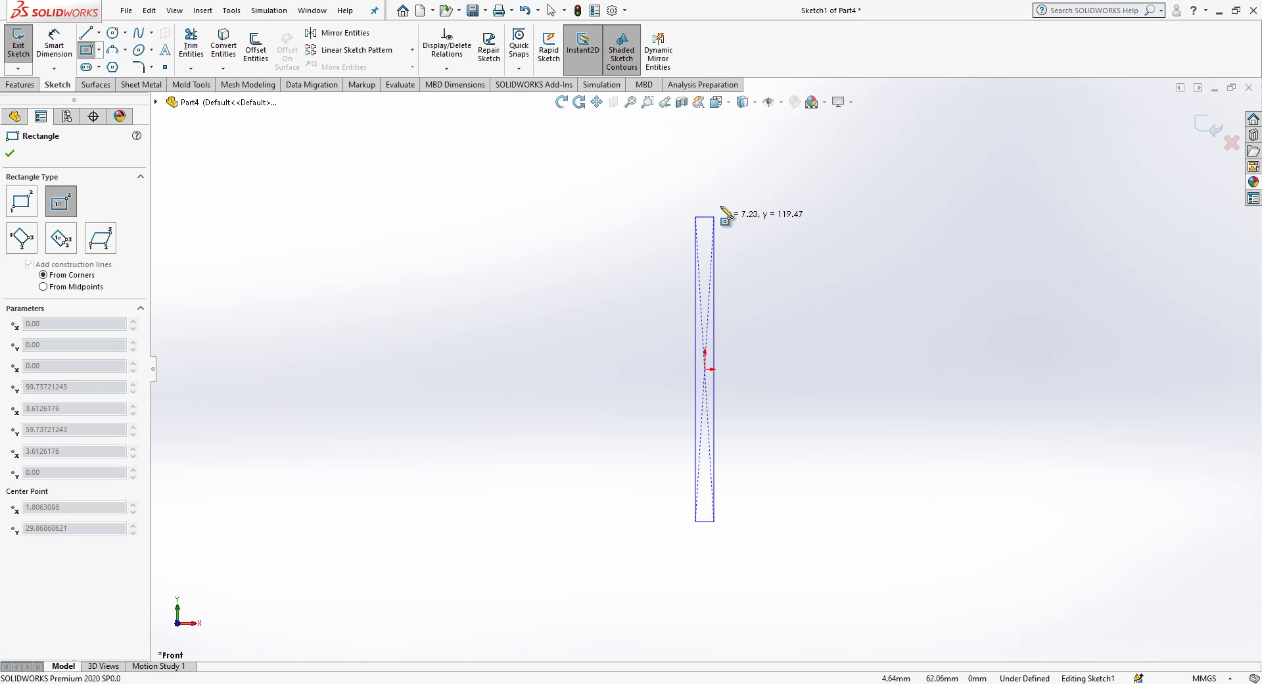
click(815, 177)
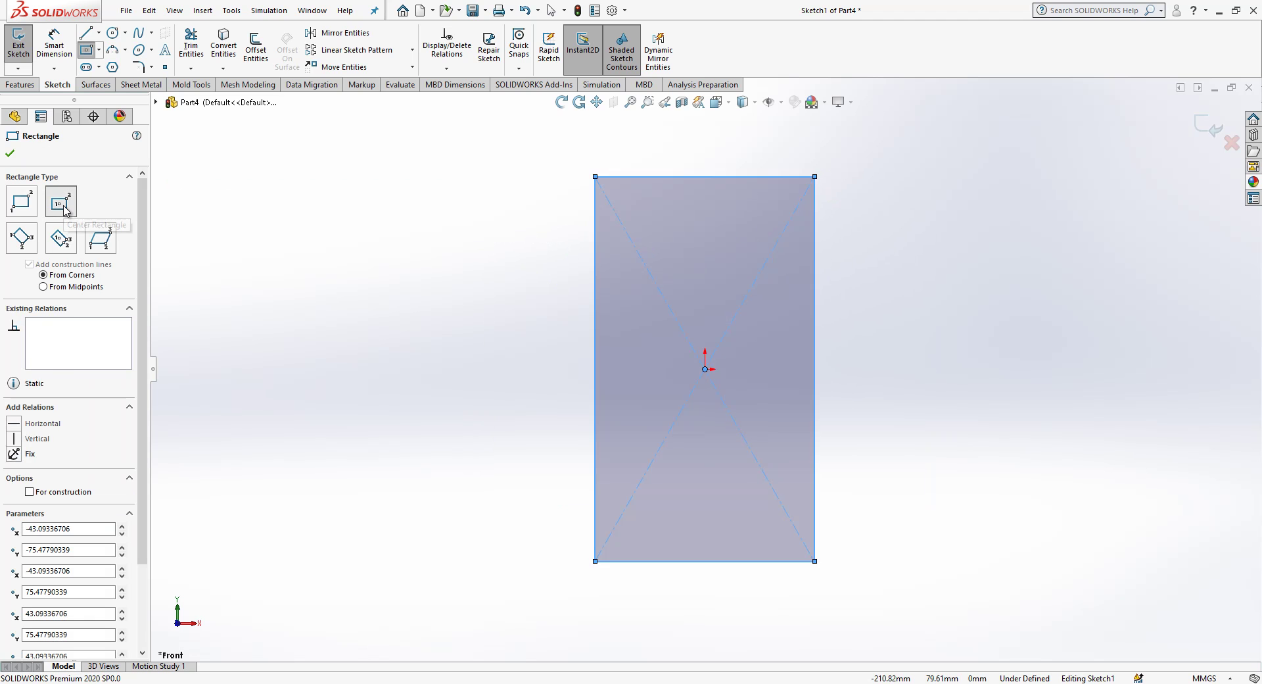
Step: Dimension the rectangle 100 mm tall and 55 mm wide
click(66, 62)
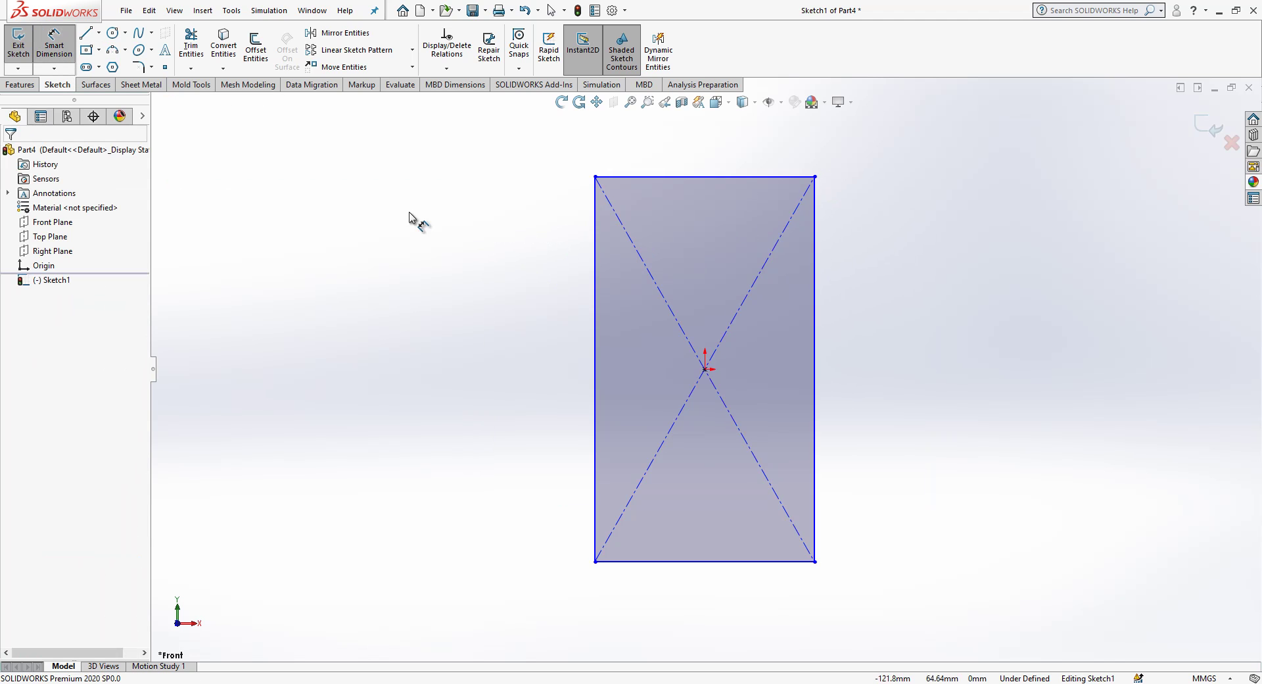
click(595, 306)
click(554, 316)
text(100)
key(Return)
click(714, 176)
click(710, 161)
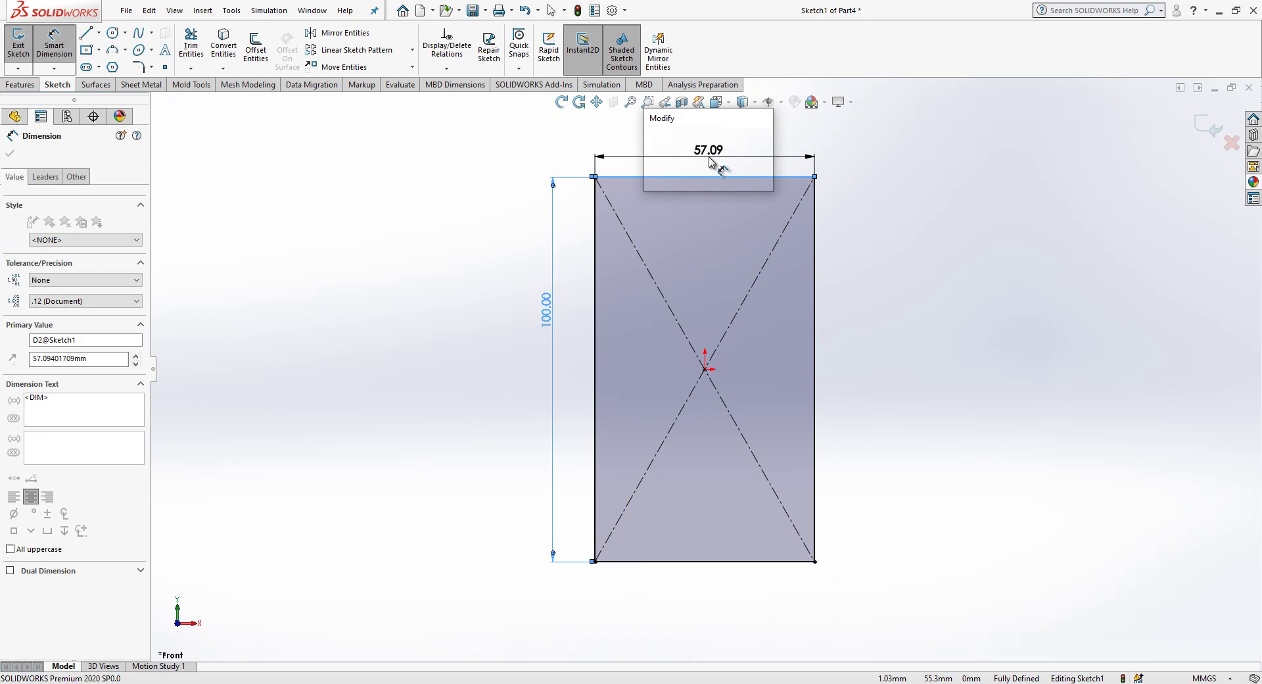
text(55)
key(Return)
key(Escape)
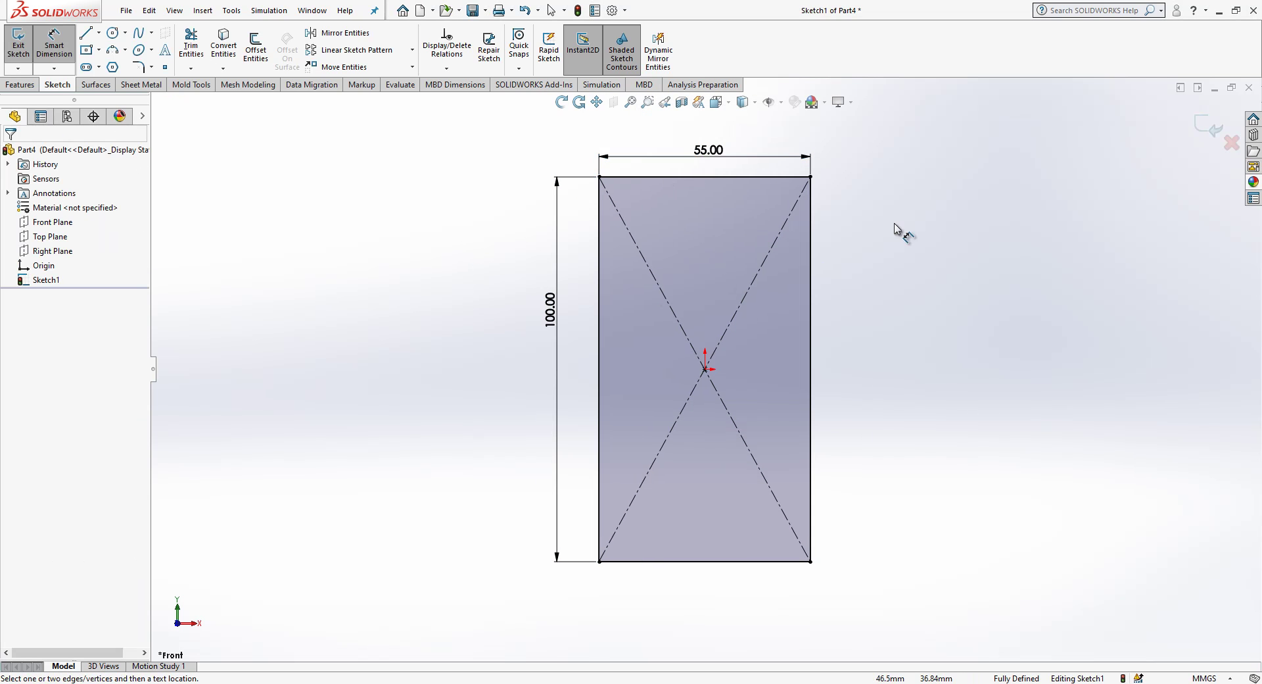
Step: Exit the sketch and turn it into a 3 mm sheet-metal base flange
click(1214, 125)
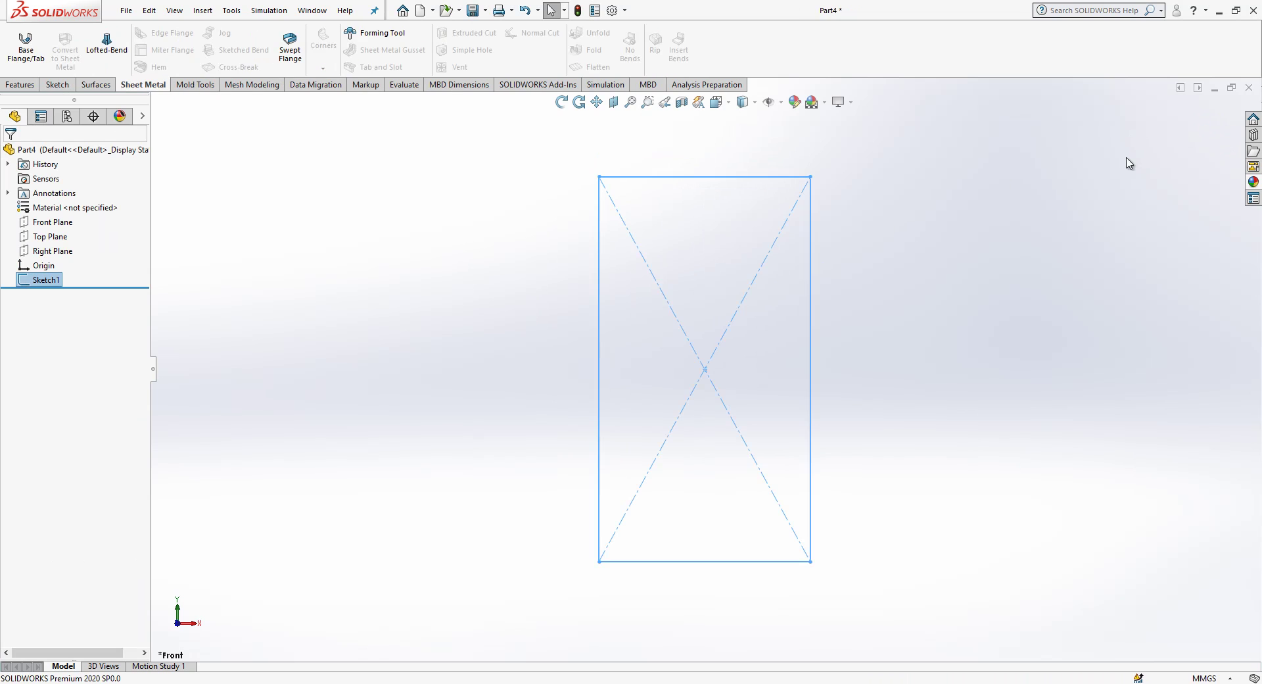
click(26, 48)
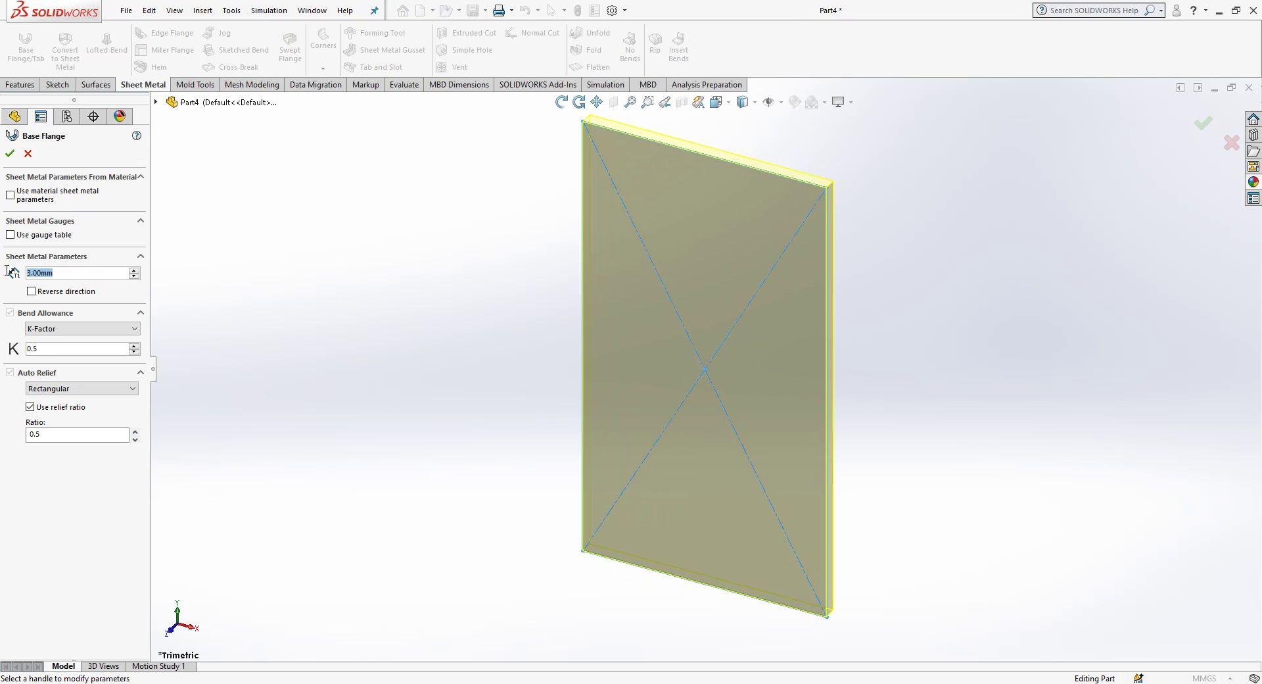
click(8, 156)
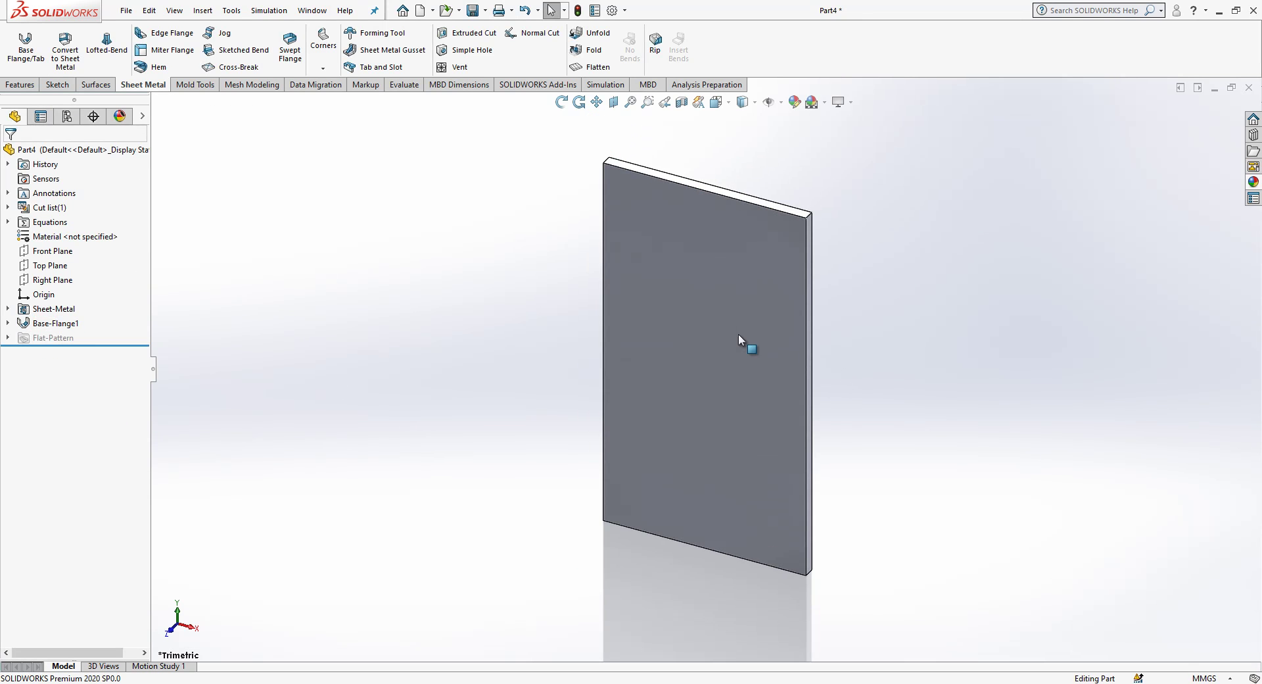
Step: Add a 300° hem with 4.05 mm size along the plate's right edge
click(142, 66)
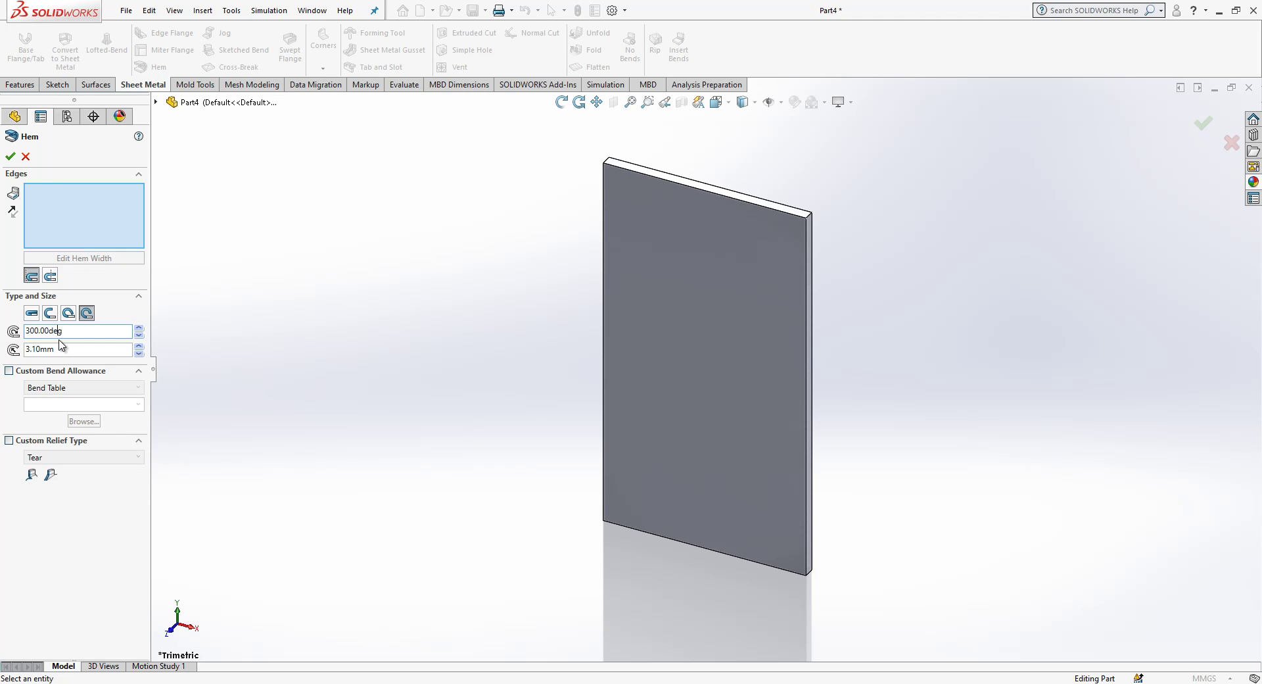
click(807, 263)
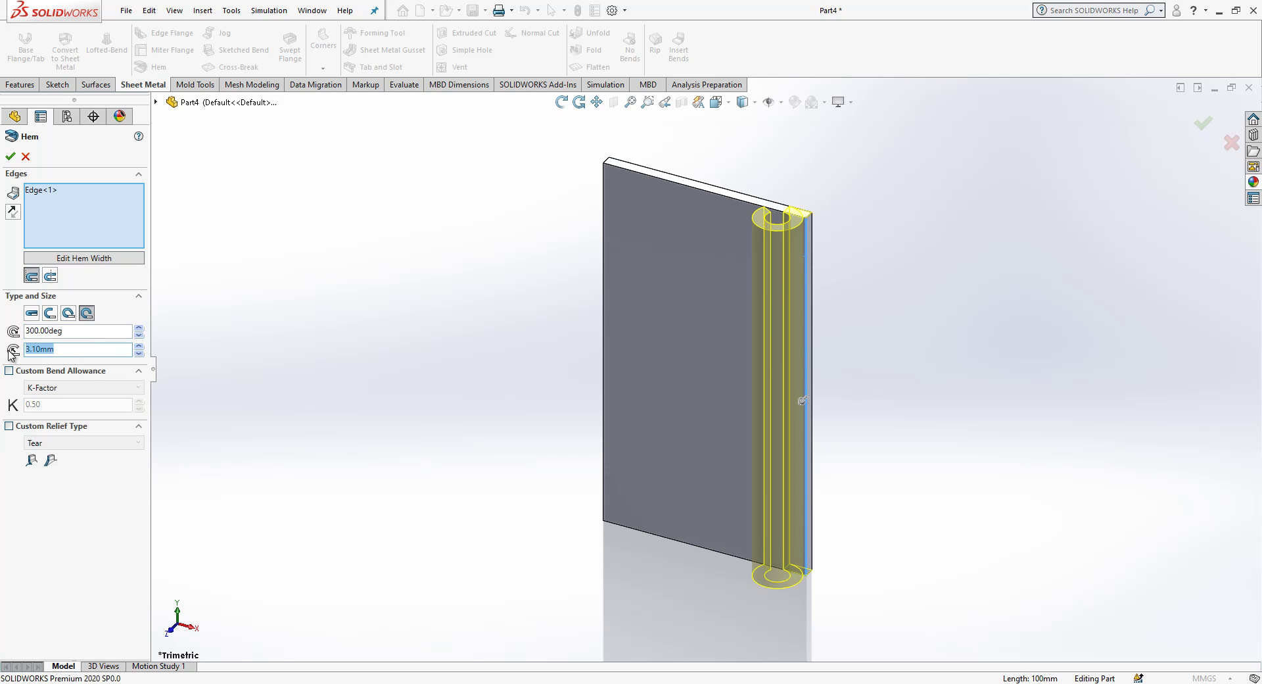
key(Return)
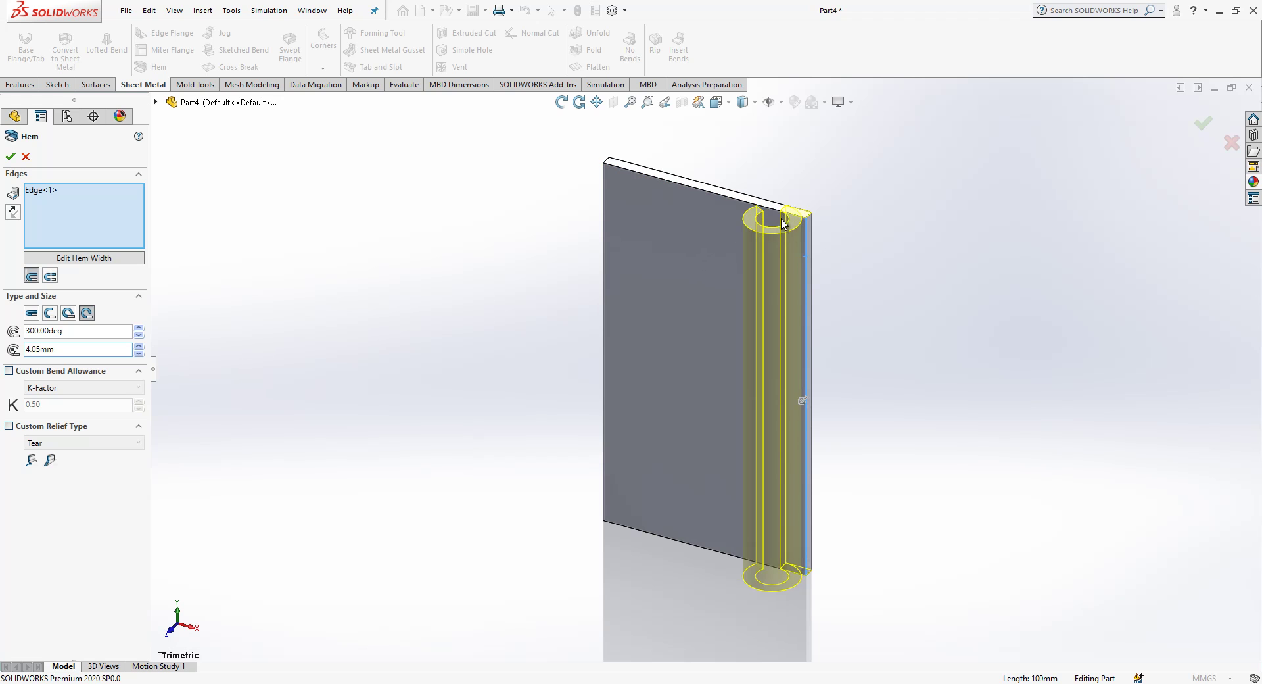
key(Return)
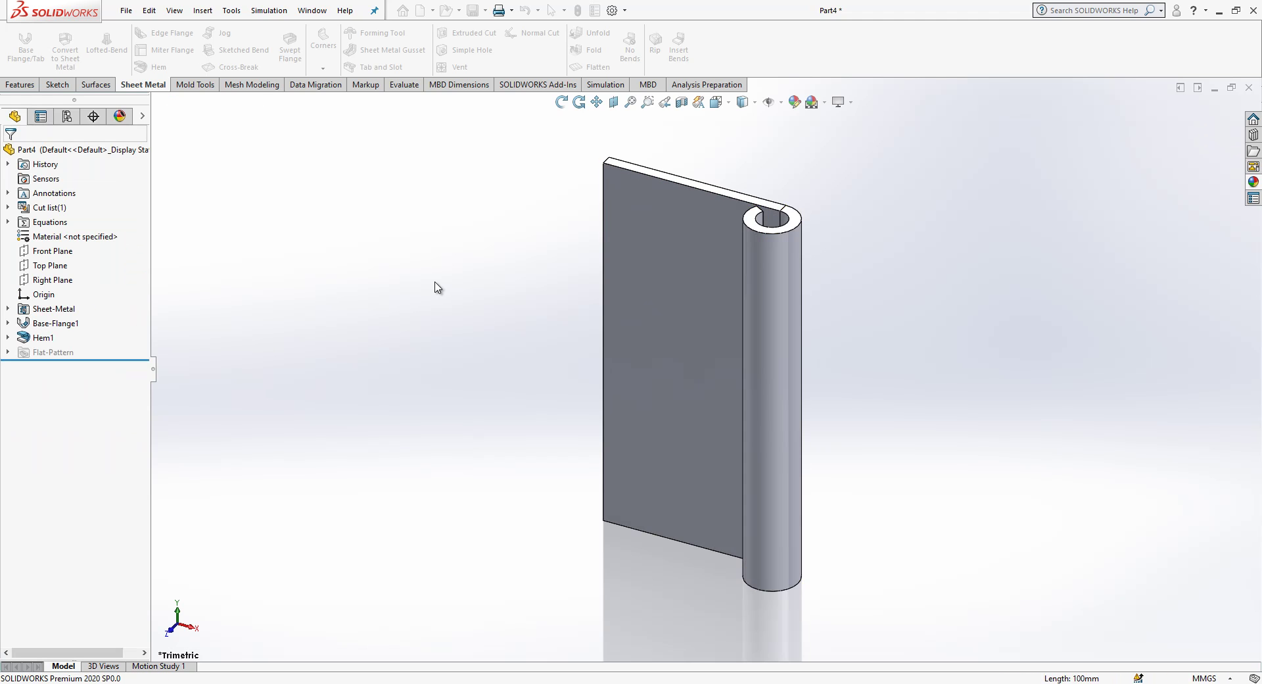
Step: Apply a Break-Corner fillet to the plate's top-left and bottom-left corner edges
middle_drag(437, 284, 756, 397)
scroll(847, 351, down, 2)
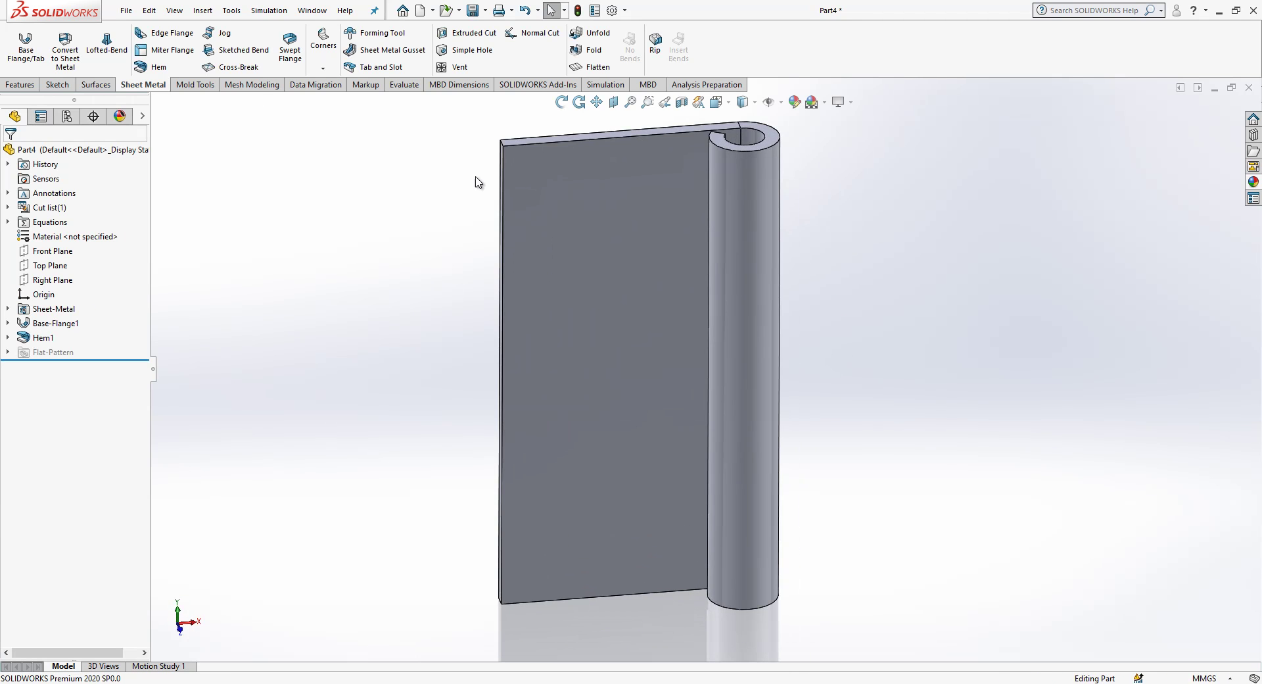
click(324, 68)
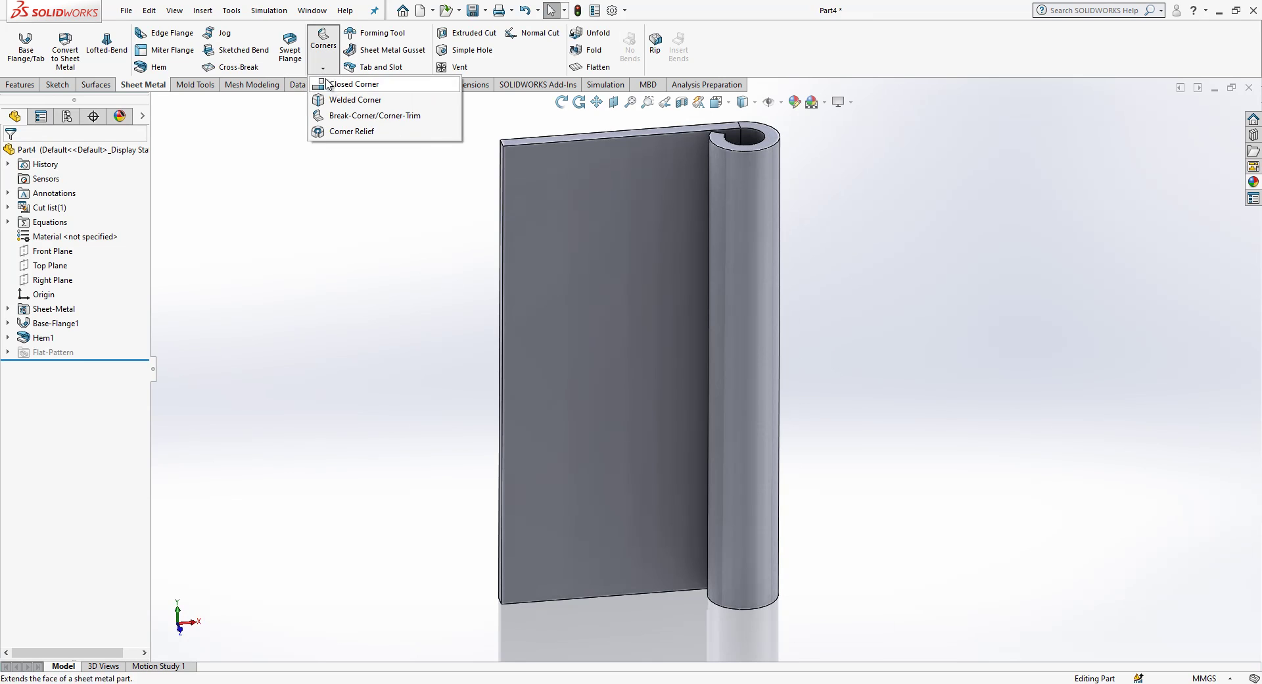
click(356, 116)
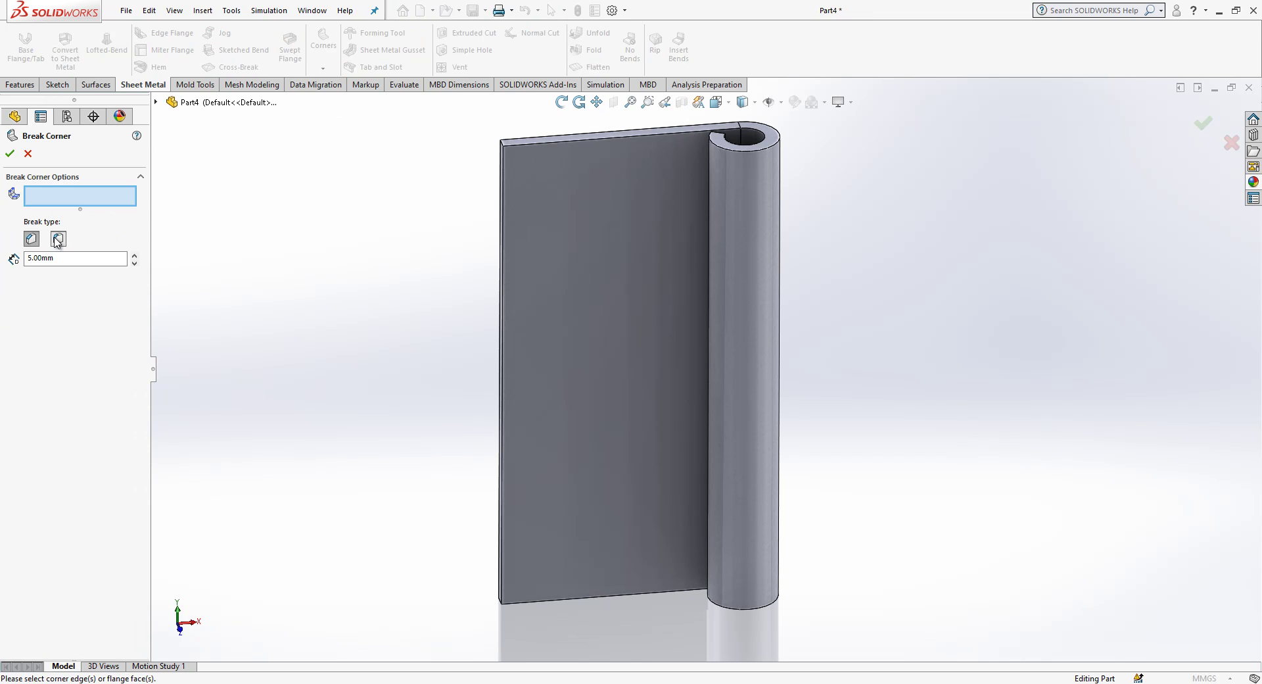
click(503, 146)
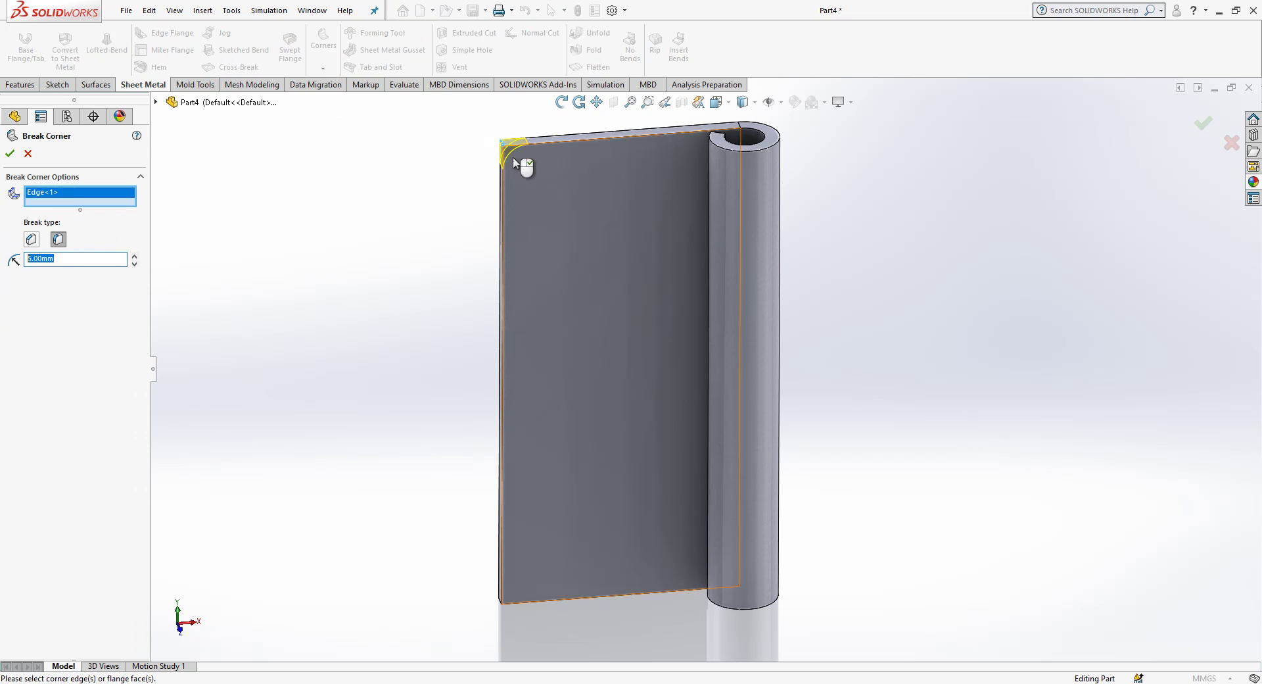
click(503, 602)
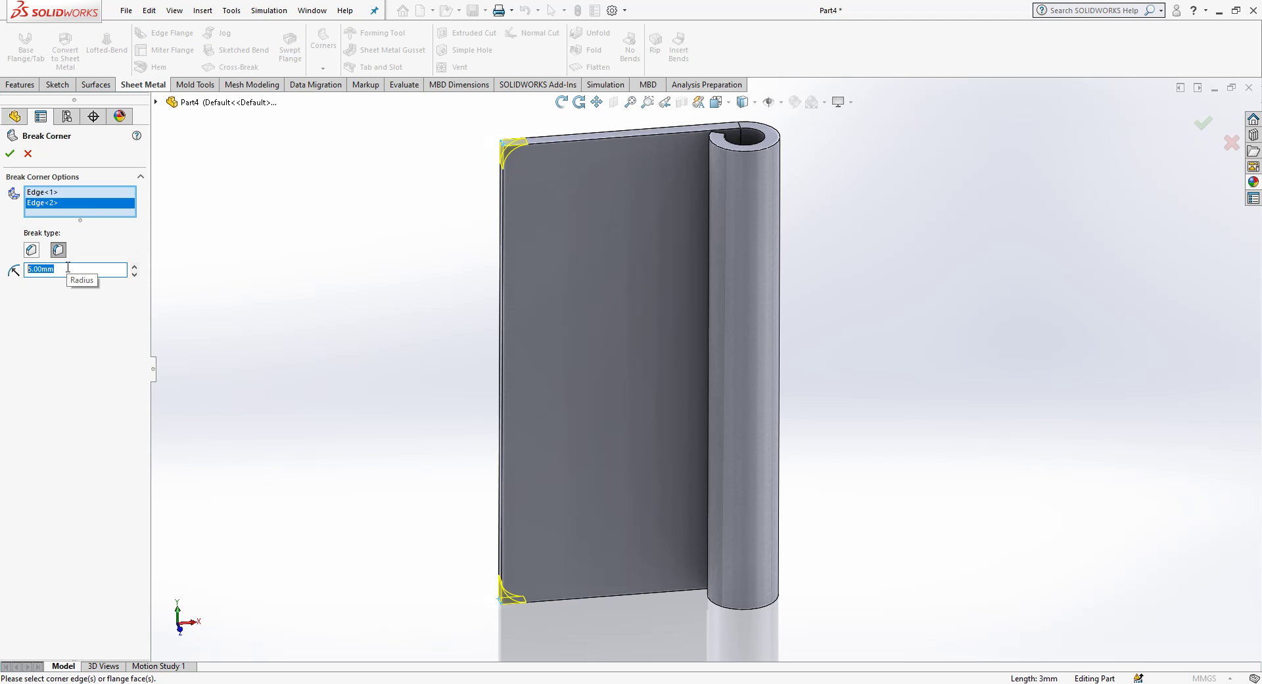
key(Return)
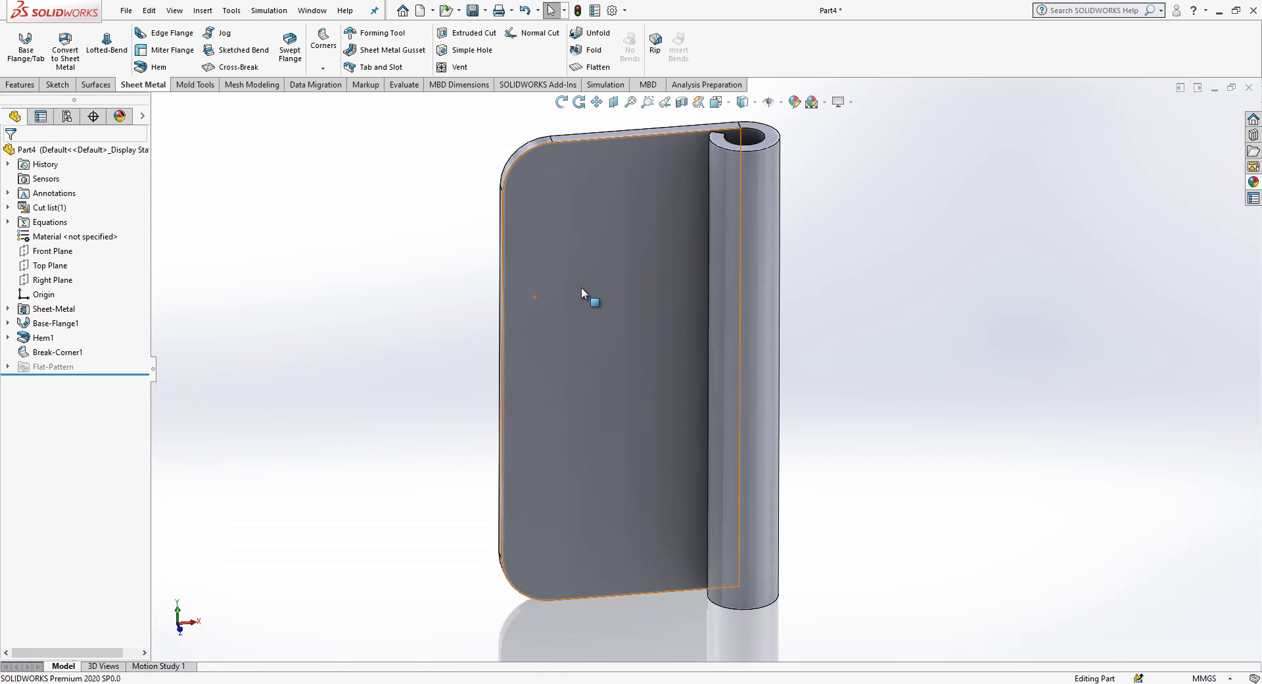
Step: Start a sketch on the plate's flat face and draw one diagonal guide line
click(582, 285)
click(468, 274)
click(660, 256)
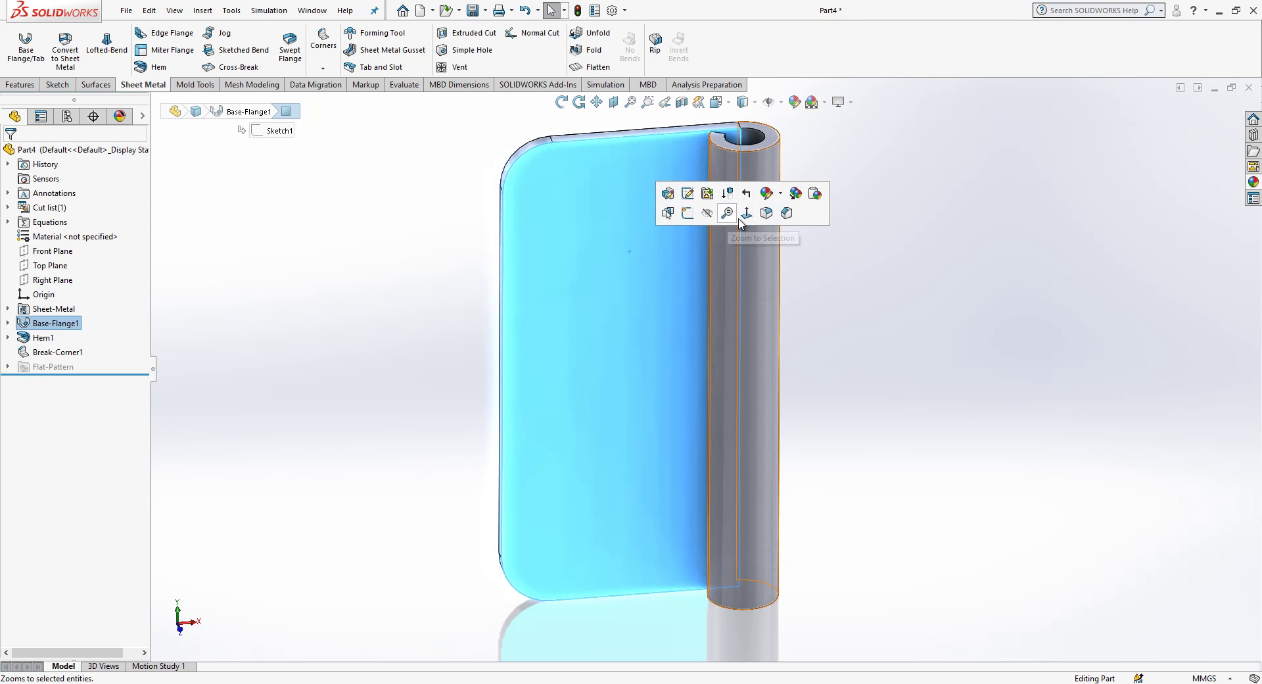
click(747, 219)
click(658, 253)
click(673, 246)
click(728, 219)
key(l)
click(615, 213)
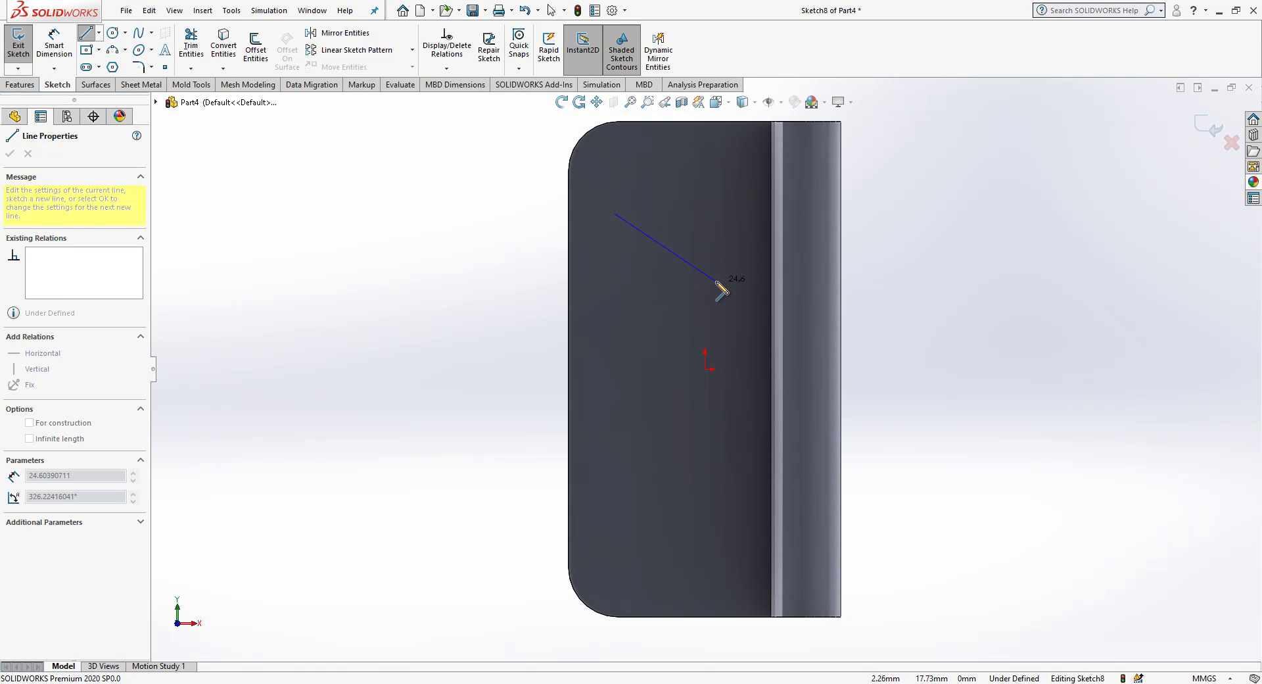
click(705, 274)
key(Escape)
drag(615, 213, 605, 196)
click(870, 199)
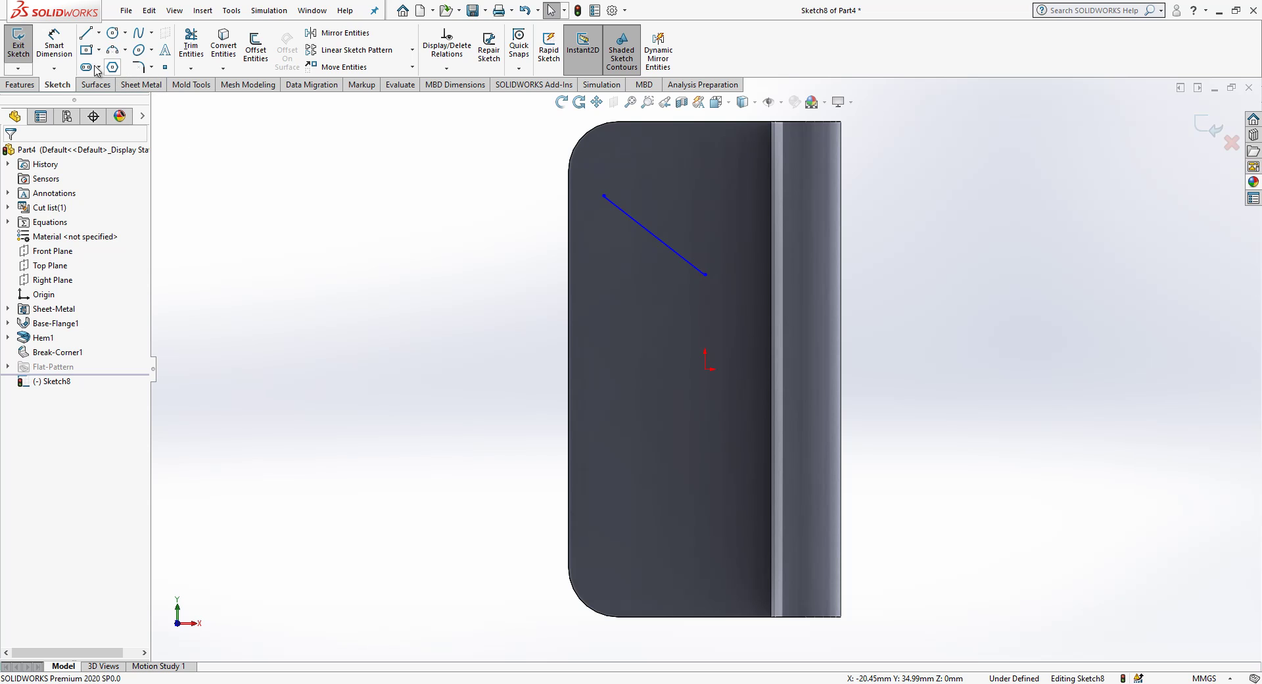
Step: Dimension the line's lower end 25 mm above the origin and its top end 40 mm
click(54, 46)
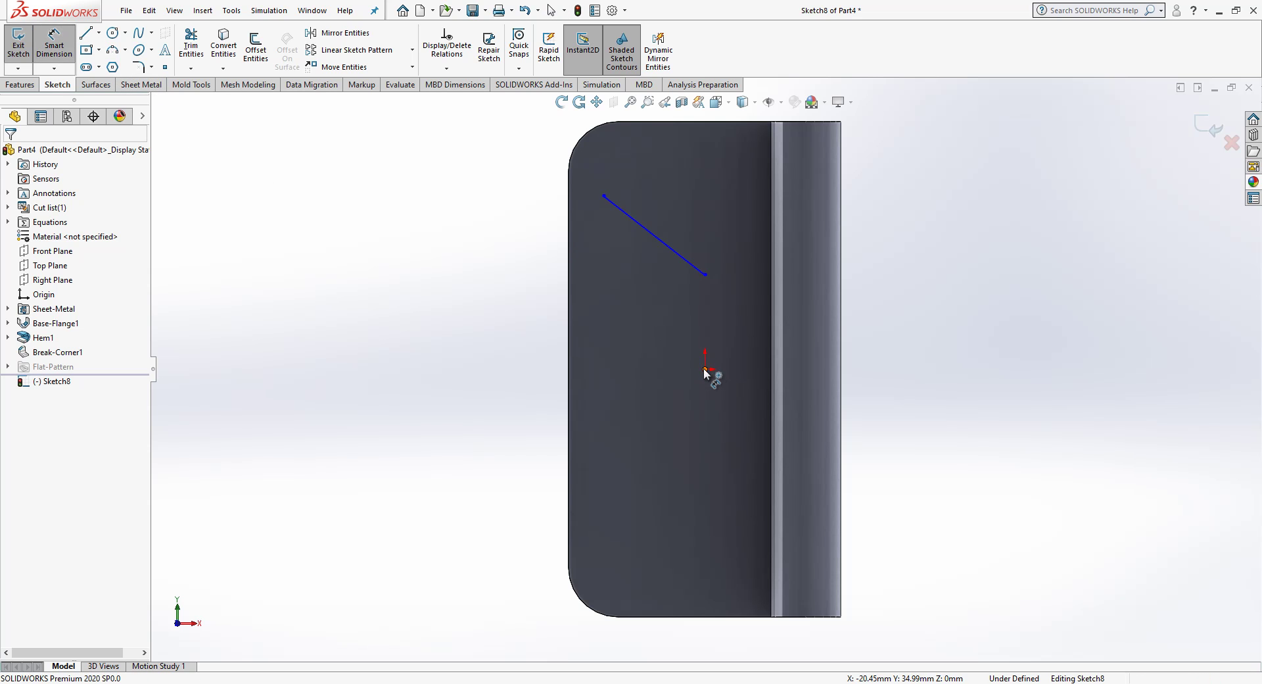
click(705, 368)
click(705, 275)
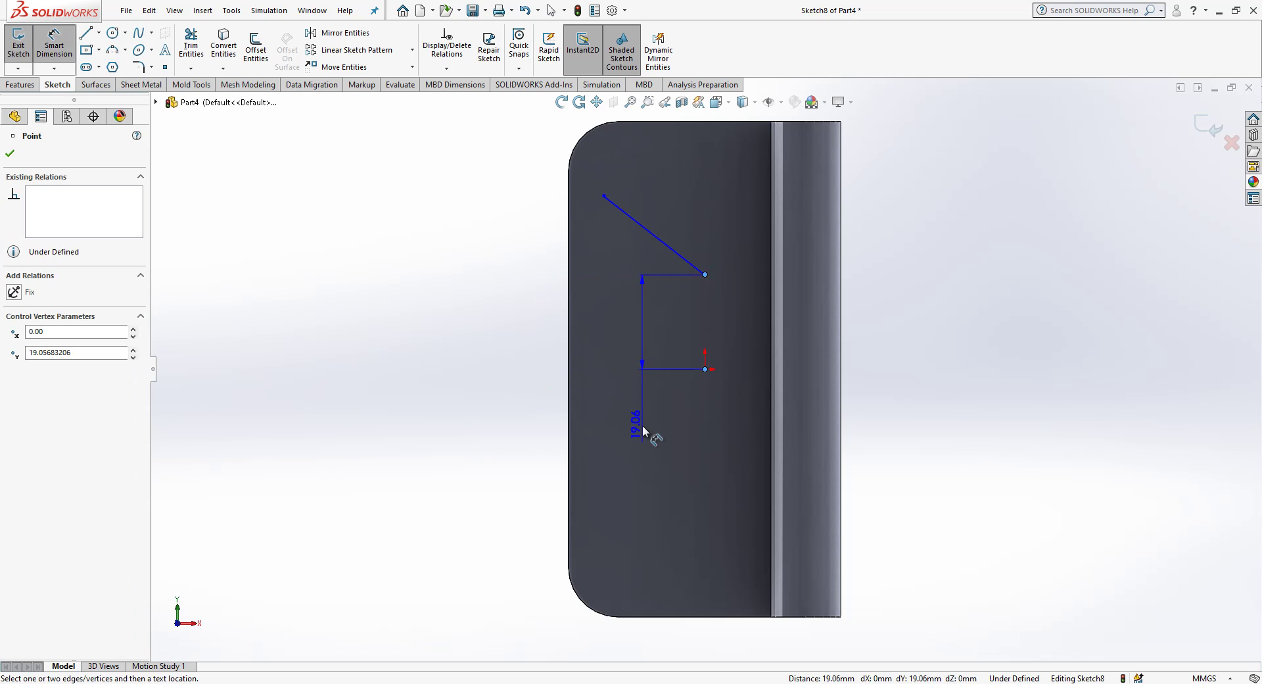
key(Escape)
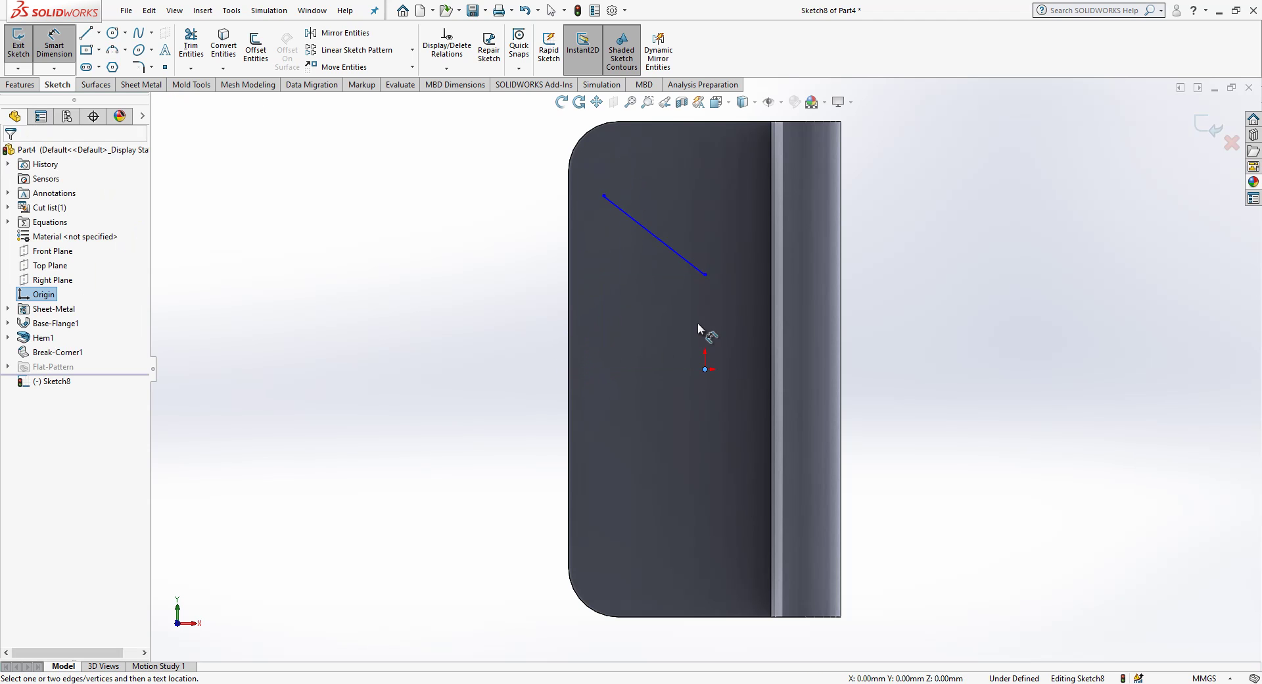
click(705, 274)
click(520, 280)
text(25)
key(Return)
click(604, 167)
click(705, 368)
click(483, 322)
click(432, 294)
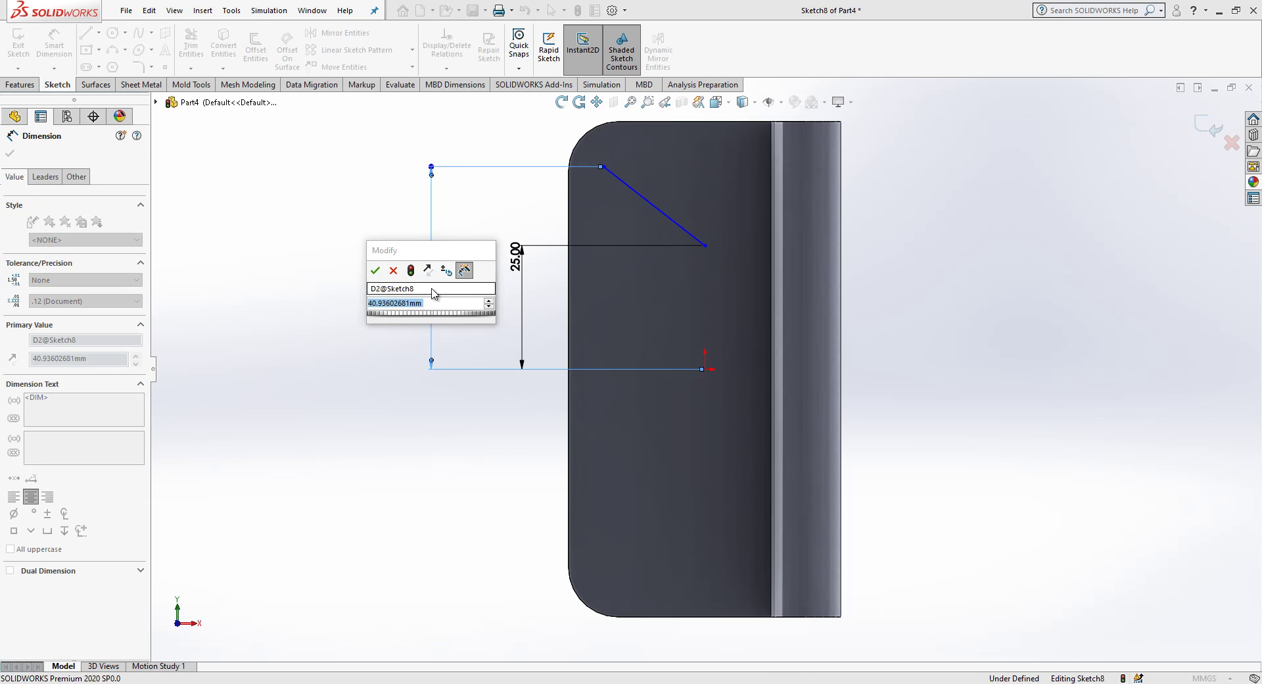
key(Return)
click(203, 134)
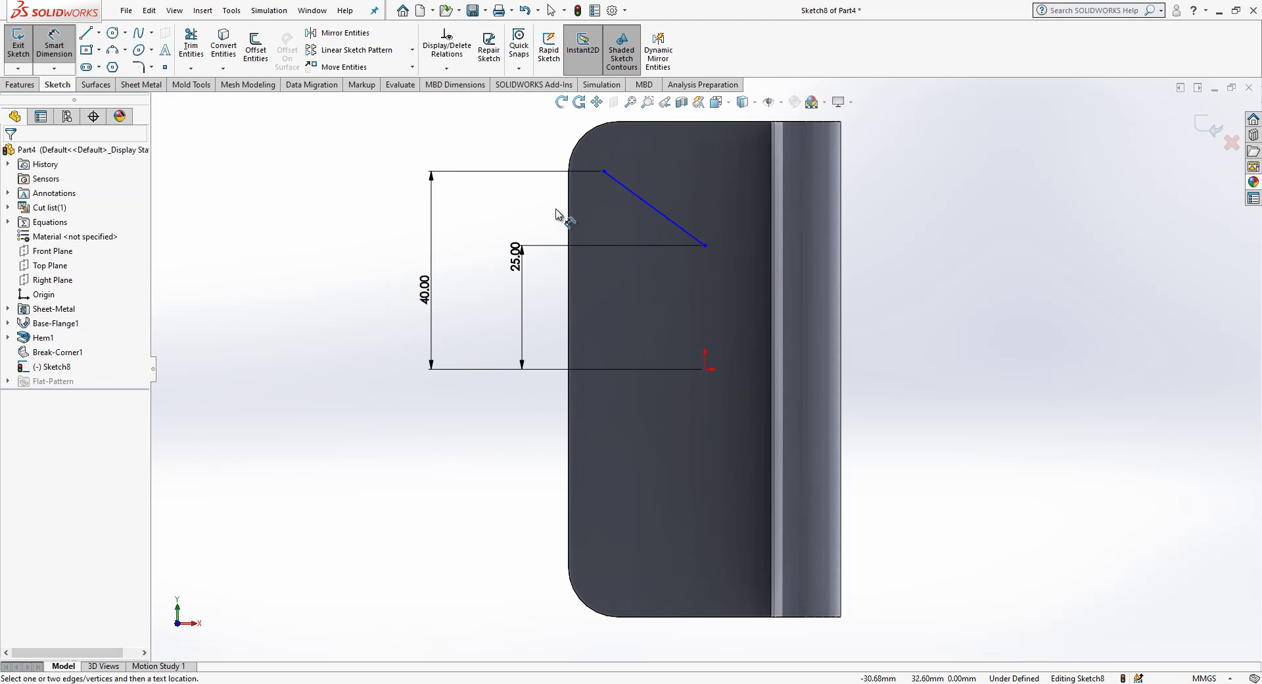
Step: Dimension the line's top and lower endpoints 12.5 mm and 27.5 mm from the leaf's left edge
click(571, 219)
click(604, 171)
click(595, 303)
text(12.5)
key(Return)
click(569, 300)
click(705, 246)
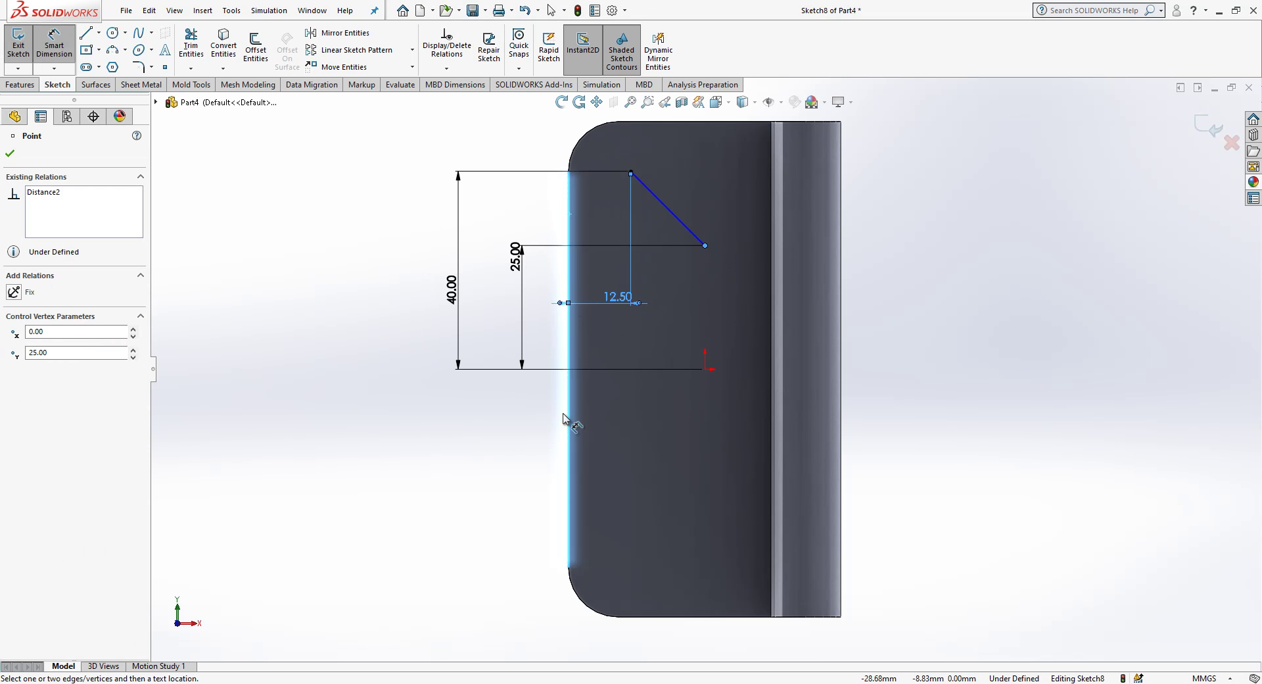
click(632, 469)
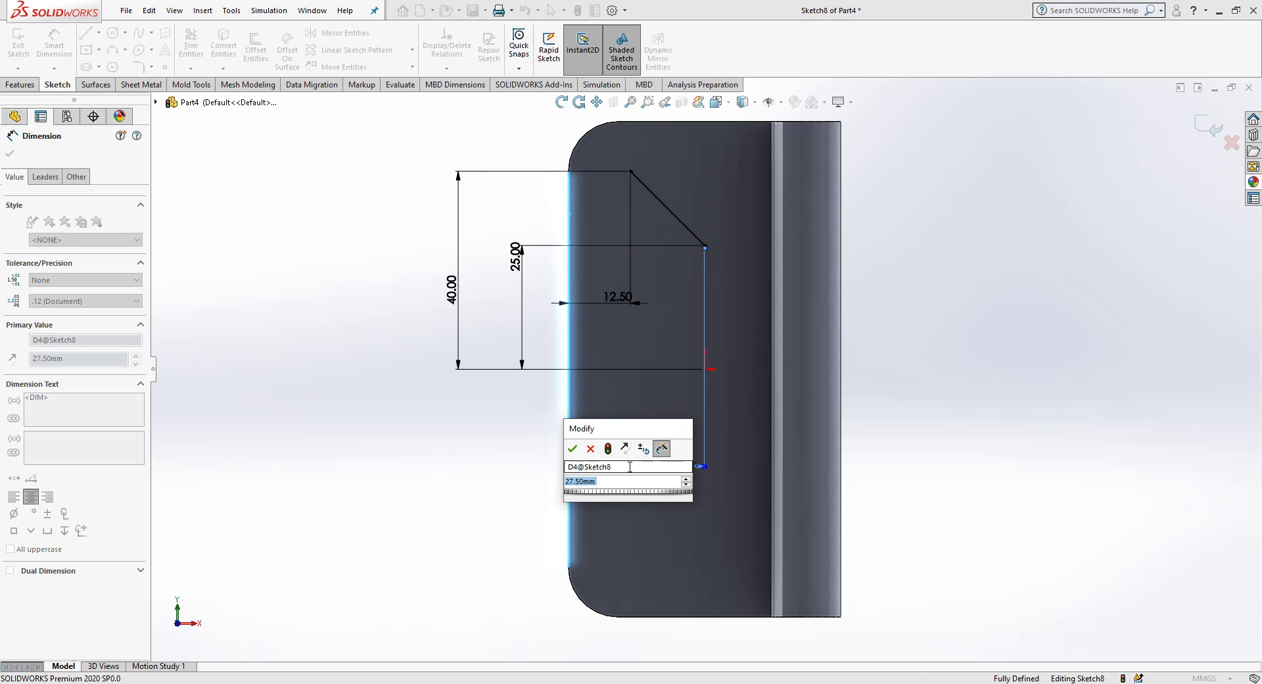
text(27.5)
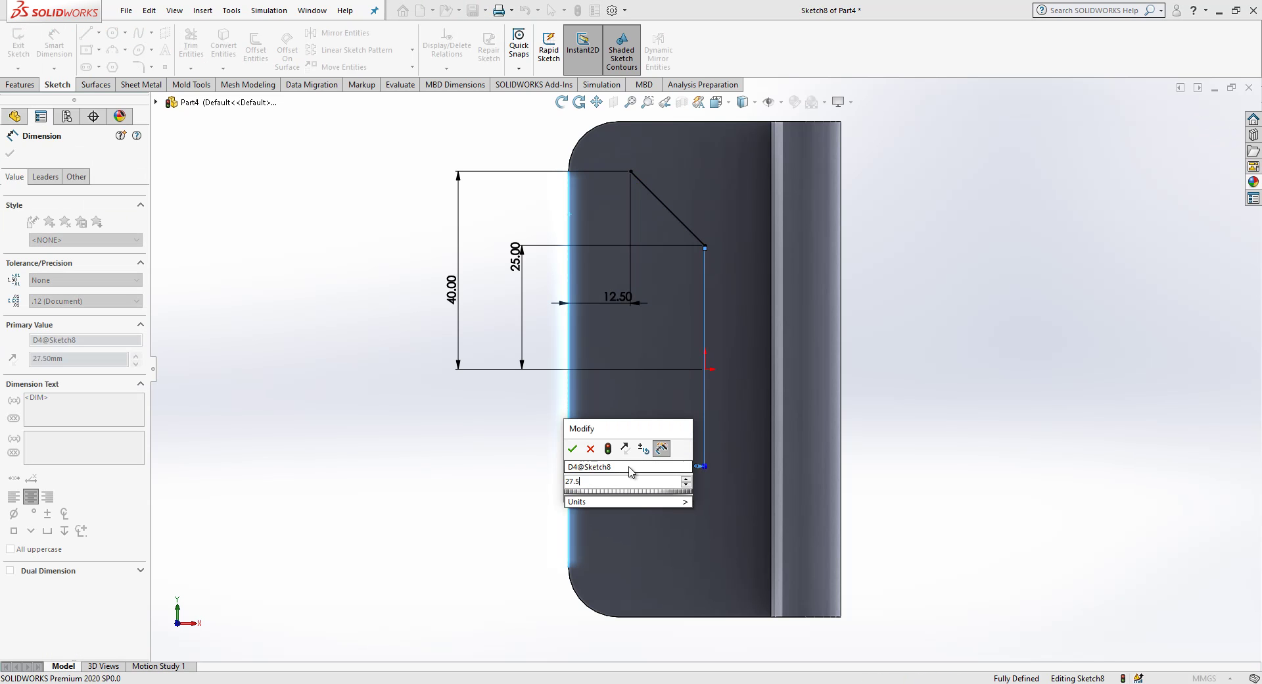
key(Return)
click(395, 372)
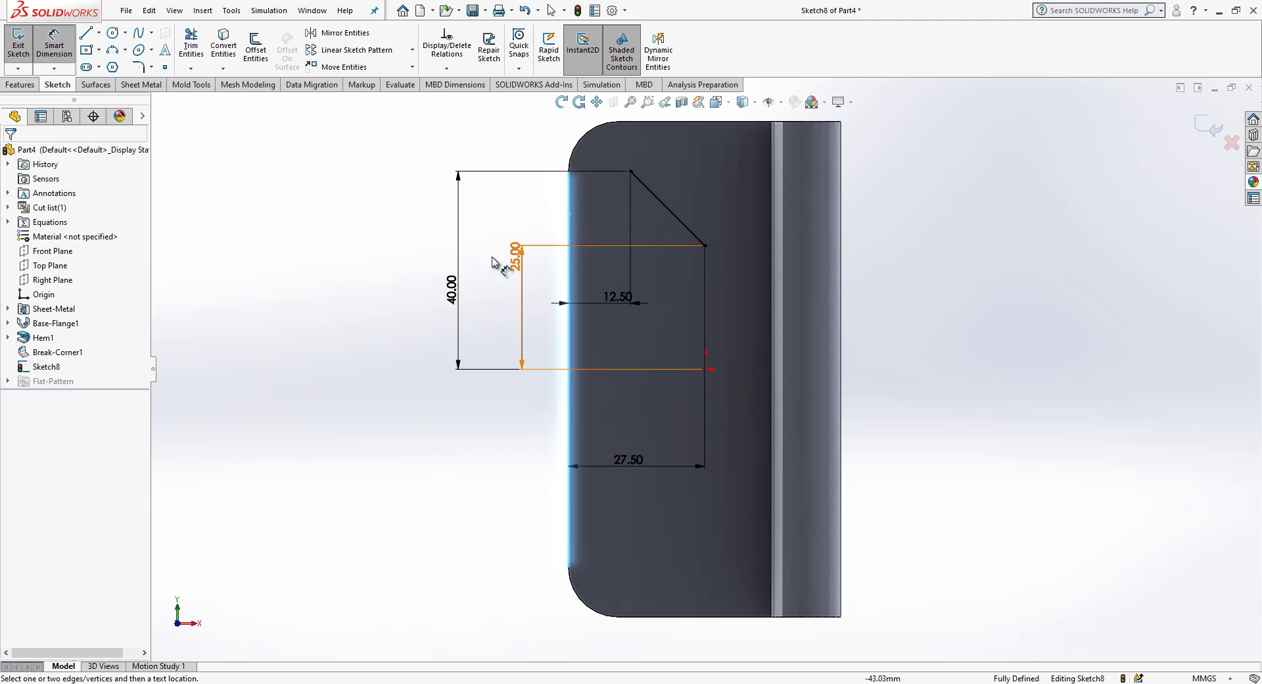
Step: Change the 40 mm vertical dimension to 35 mm and leave the sketch
double_click(452, 289)
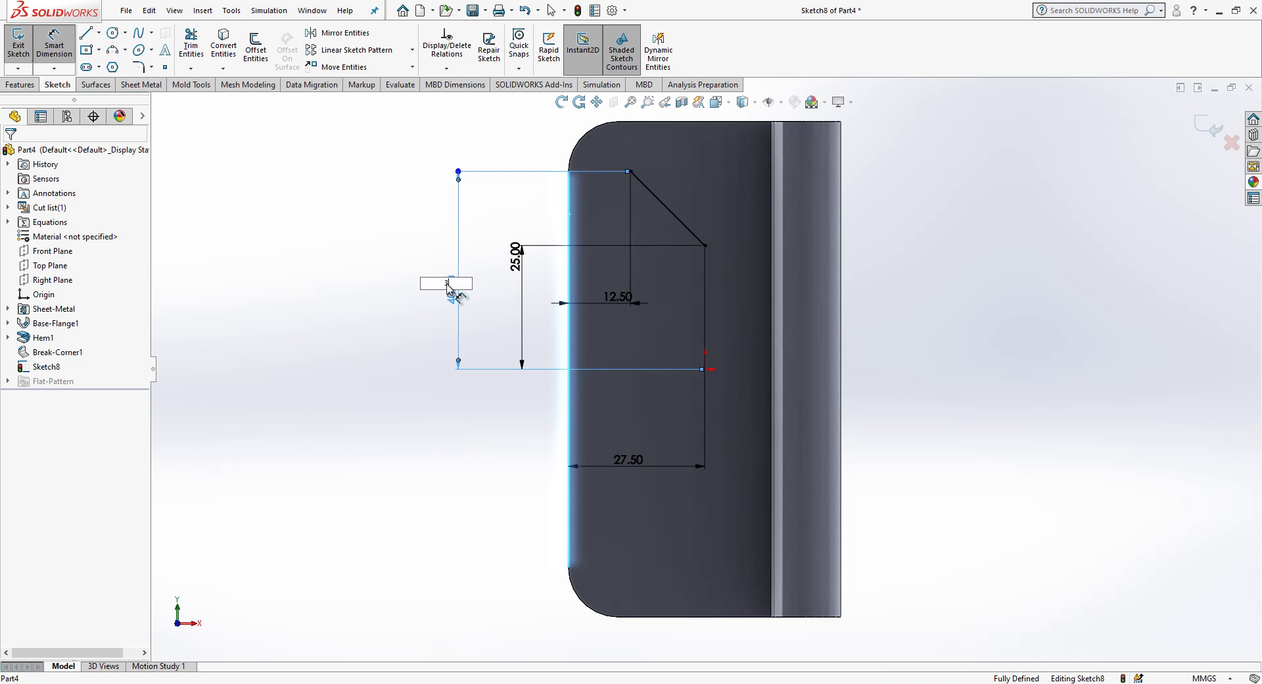
key(Return)
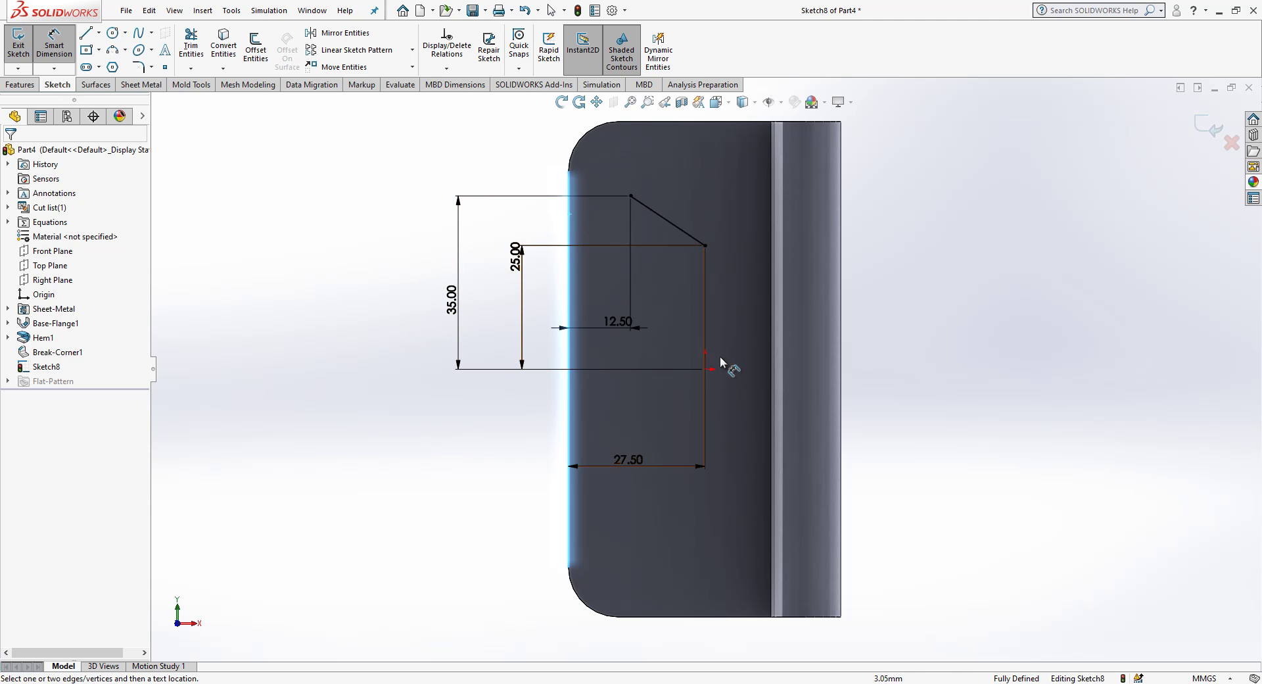
key(l)
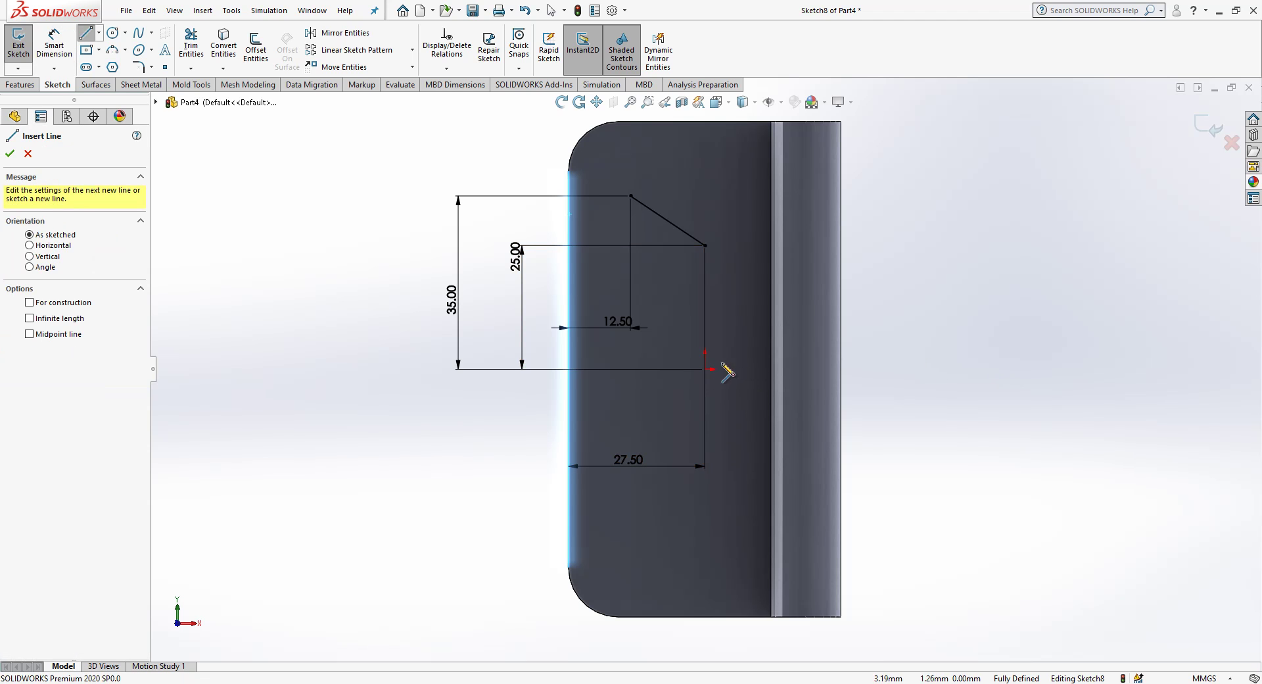
key(Escape)
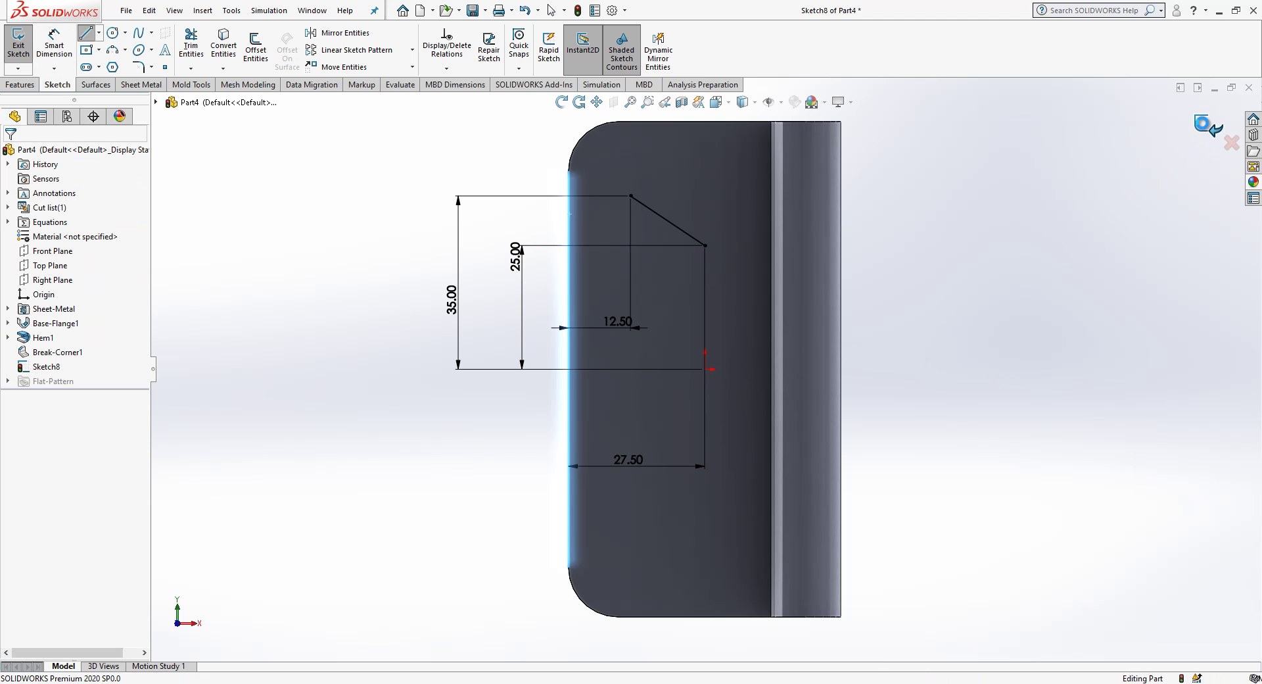
Step: Set up a DIN M5 flat countersunk hole and place points at the line endpoints and origin
click(1208, 127)
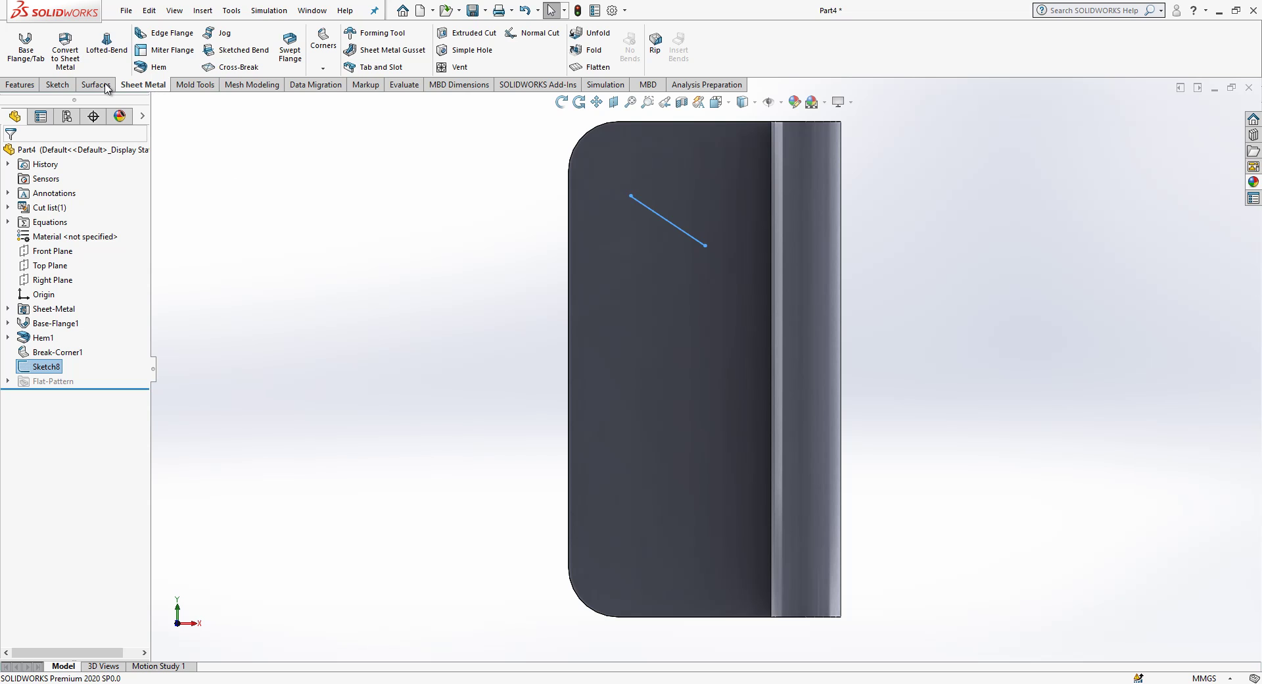
click(43, 84)
click(19, 84)
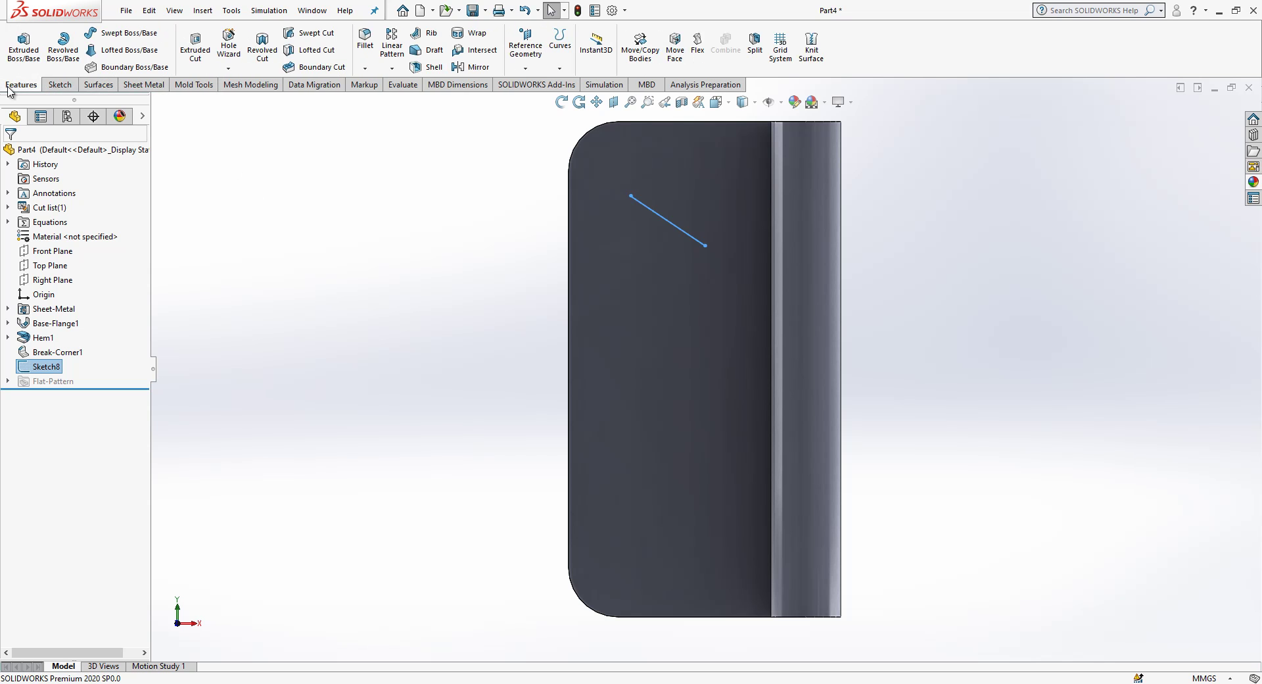
click(230, 51)
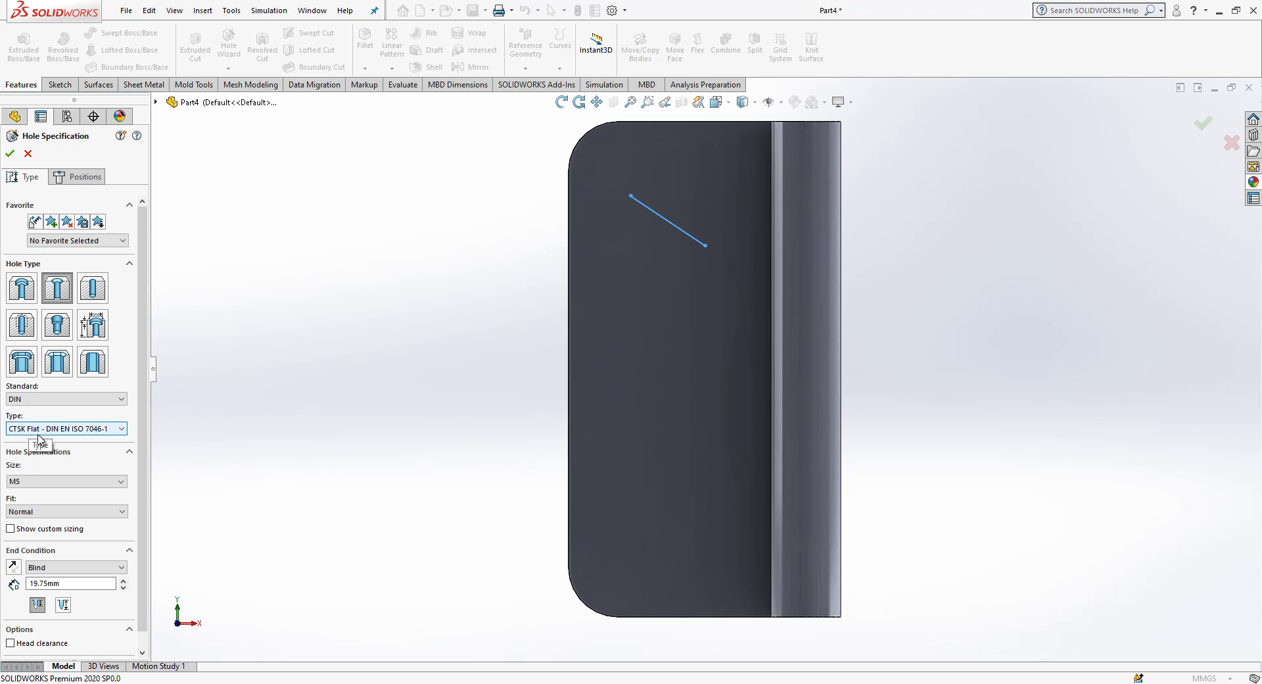
click(78, 176)
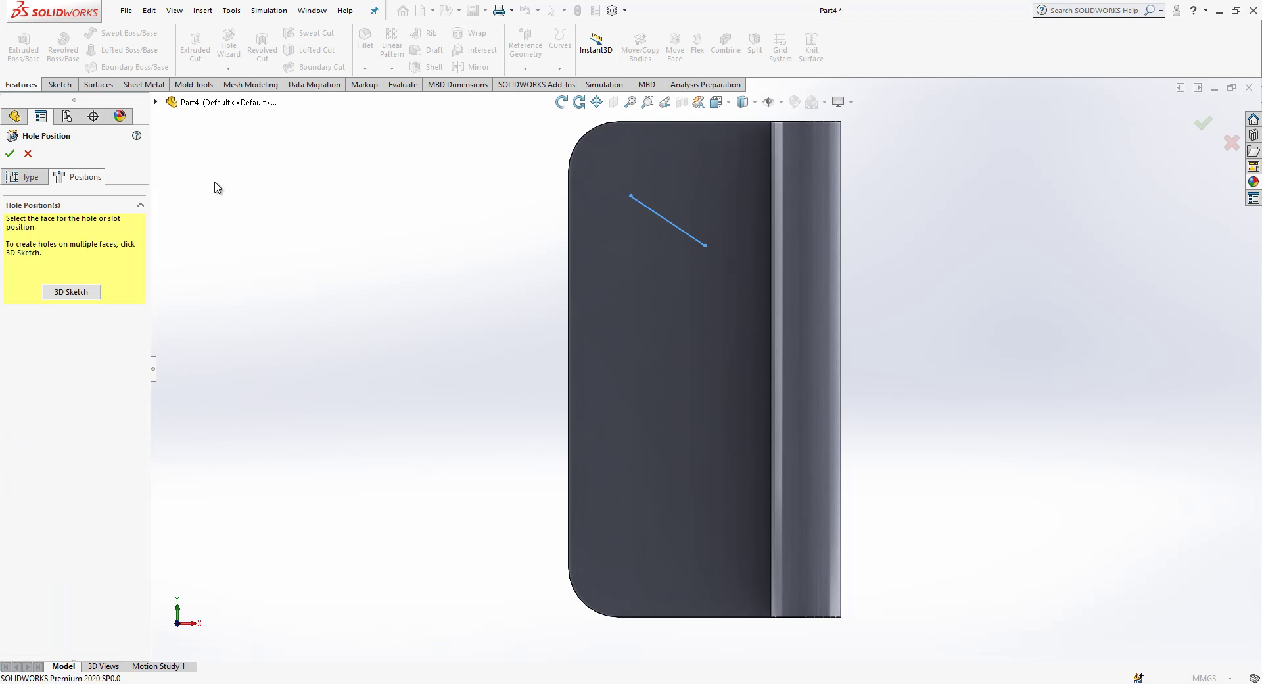
click(72, 291)
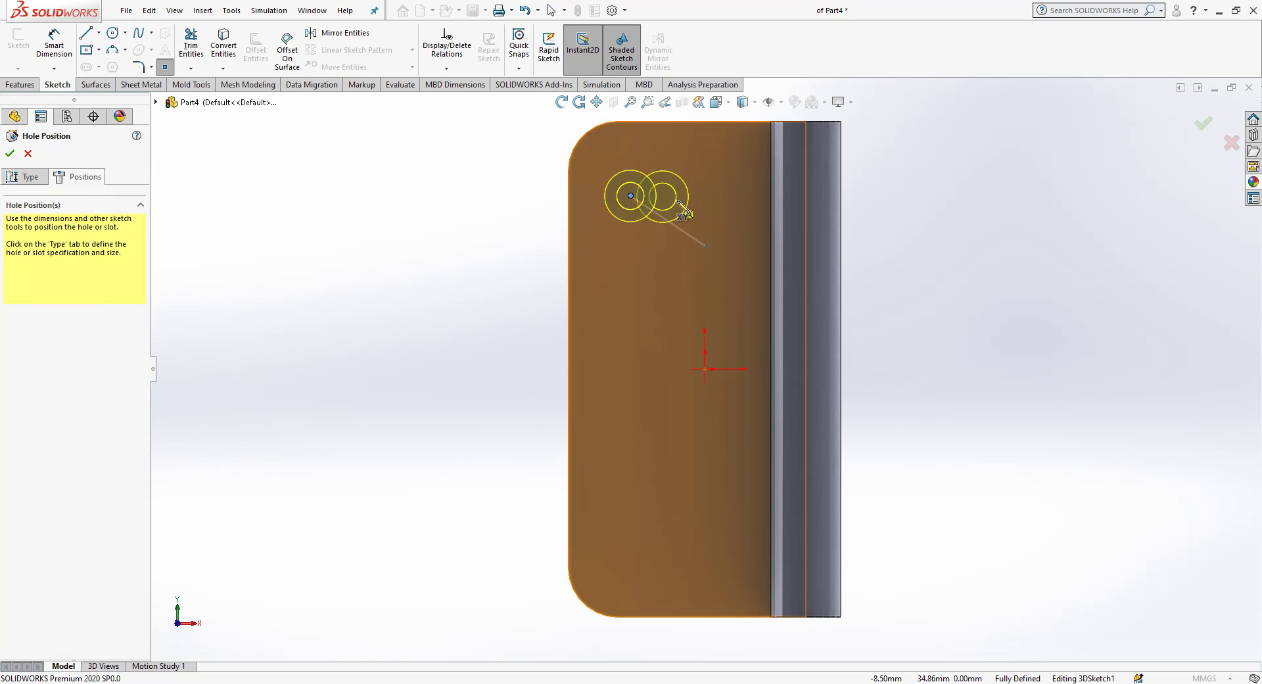
click(705, 245)
click(705, 370)
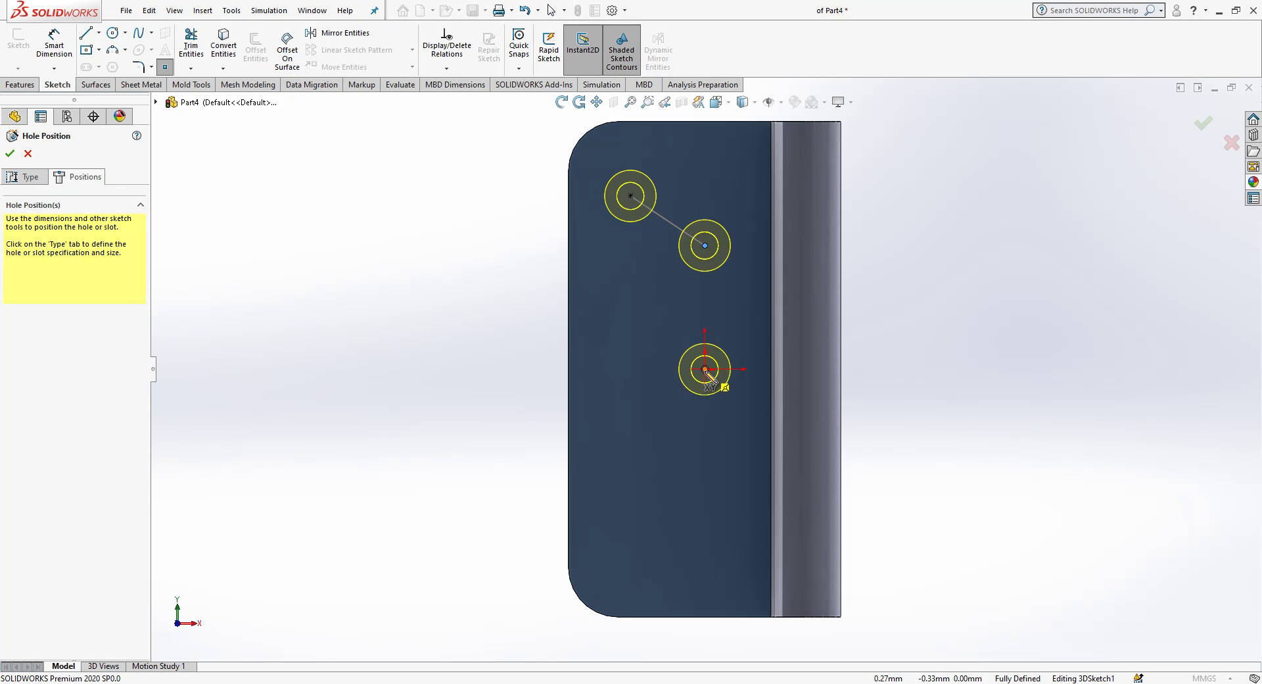
right_click(456, 235)
click(477, 244)
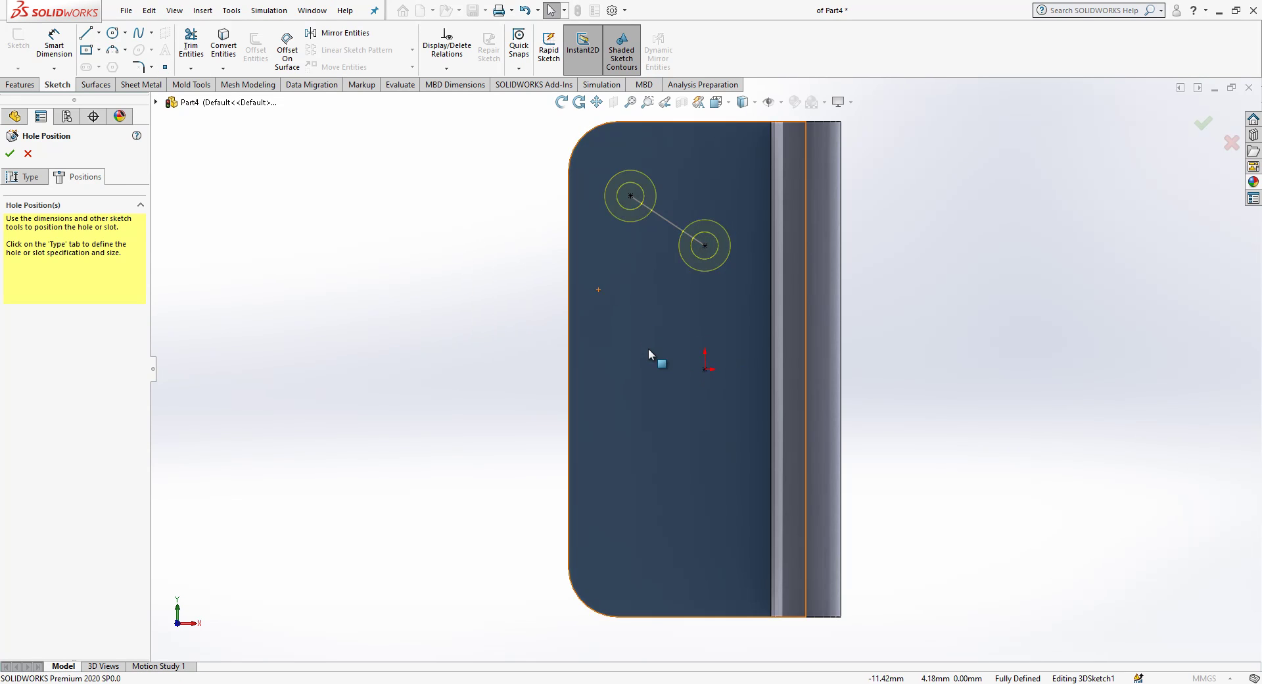
Step: Make the third hole point coincident with the origin and create the countersunk holes
middle_drag(598, 341, 699, 368)
click(26, 177)
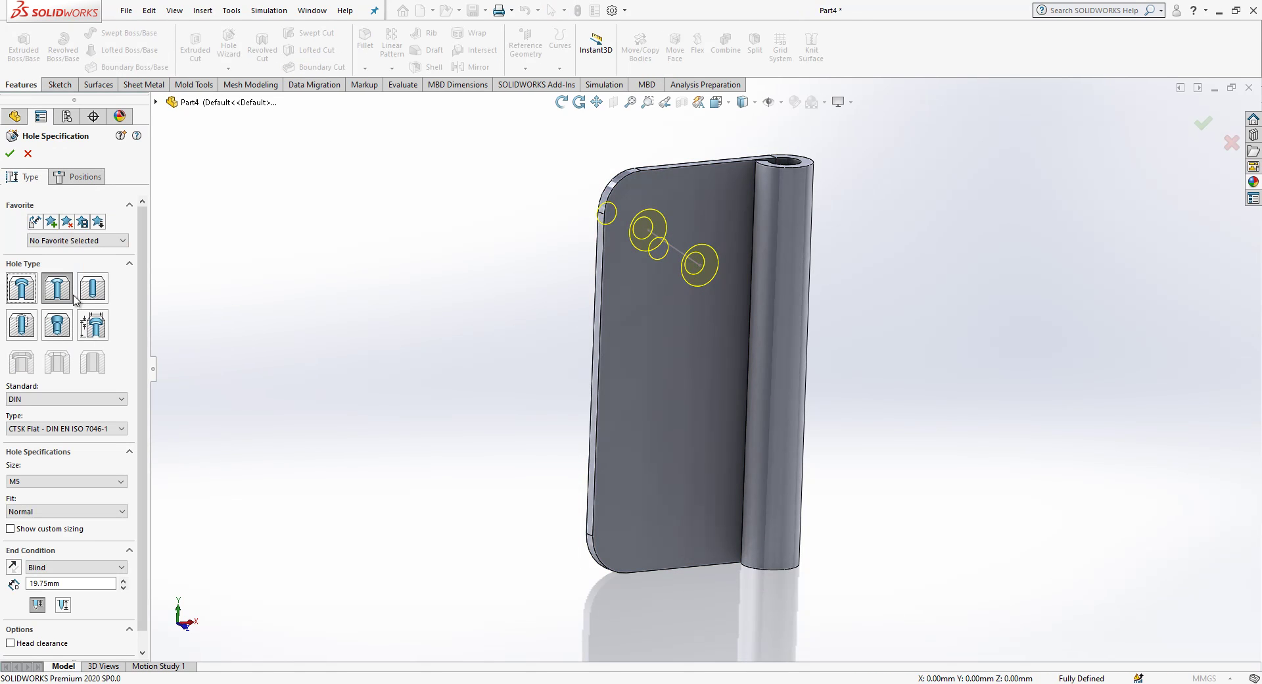
click(77, 176)
click(684, 368)
key(Escape)
click(696, 366)
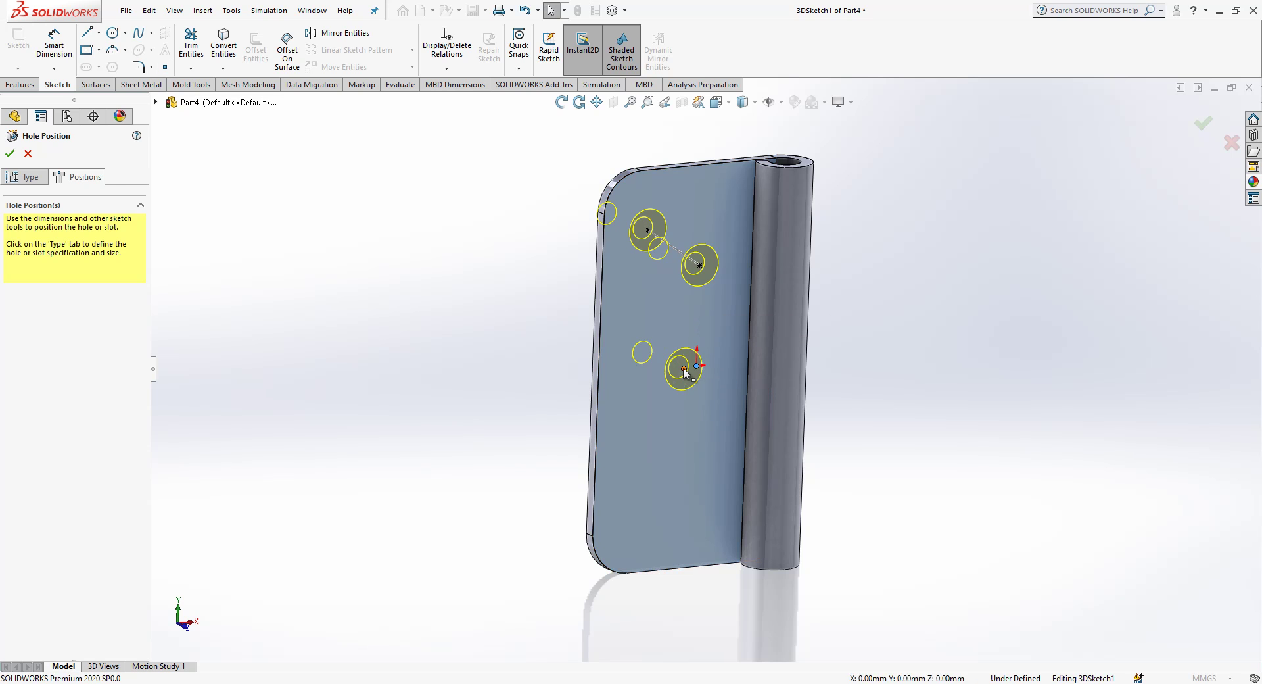
ctrl+click(684, 367)
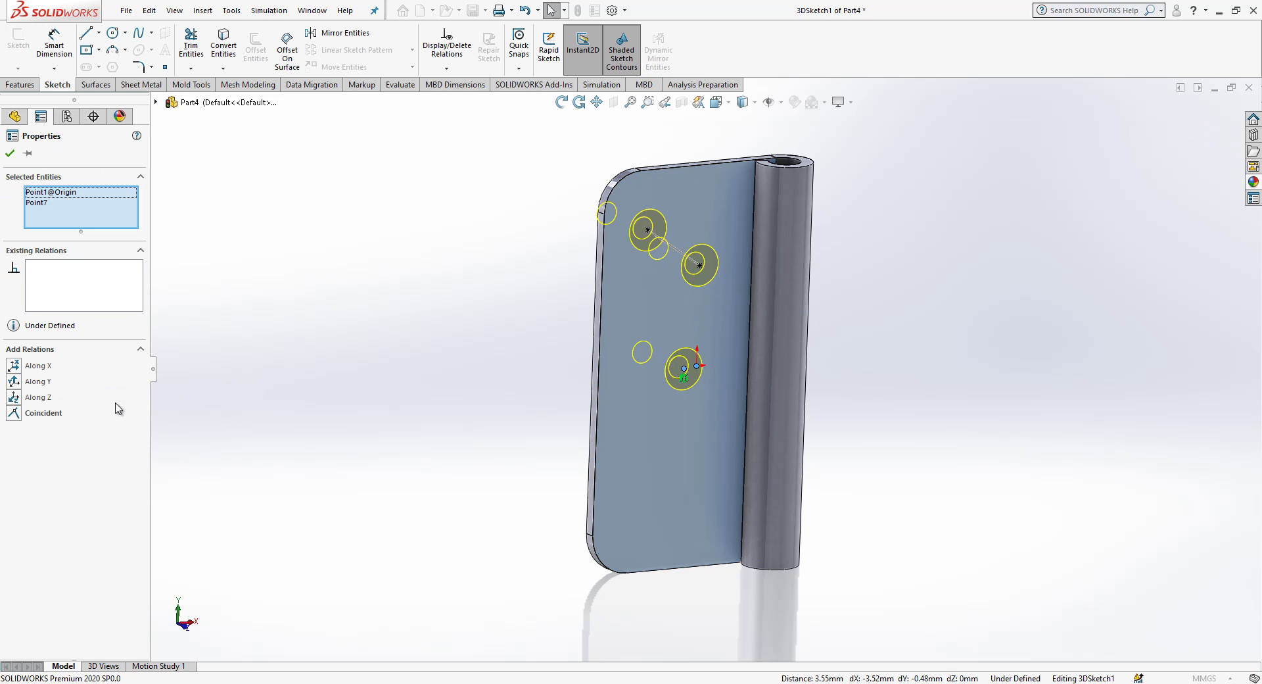
click(118, 409)
key(Escape)
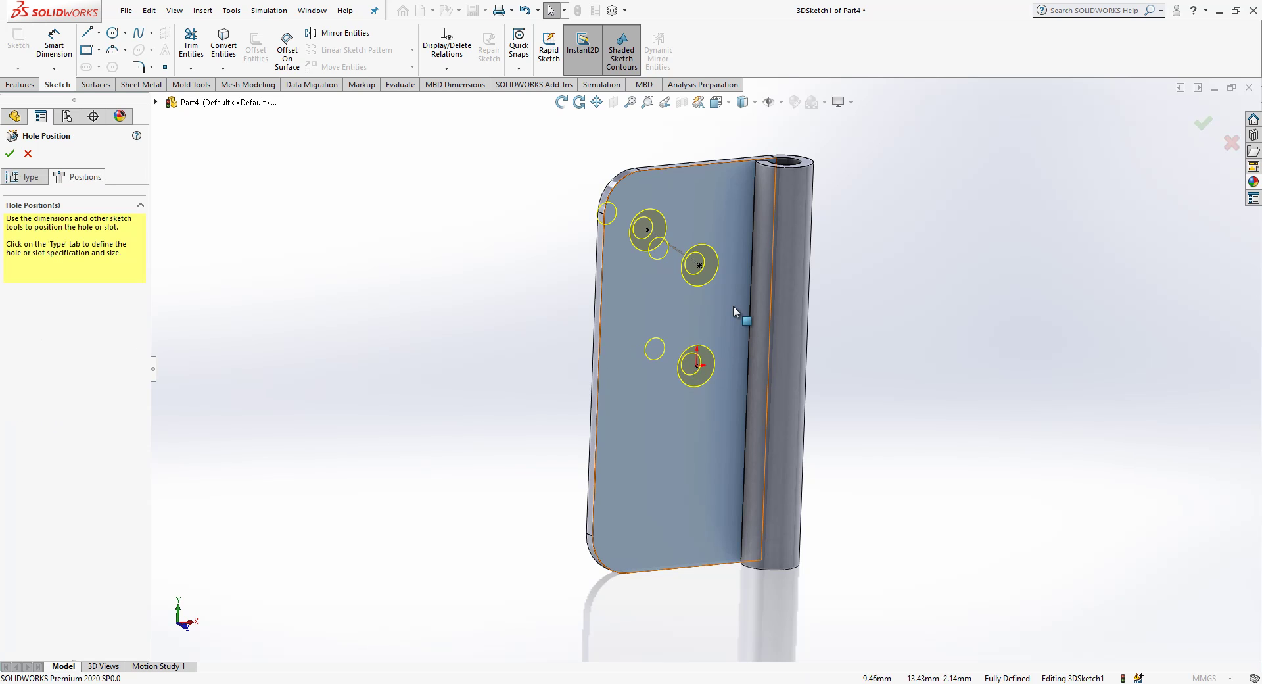
click(21, 178)
click(1205, 125)
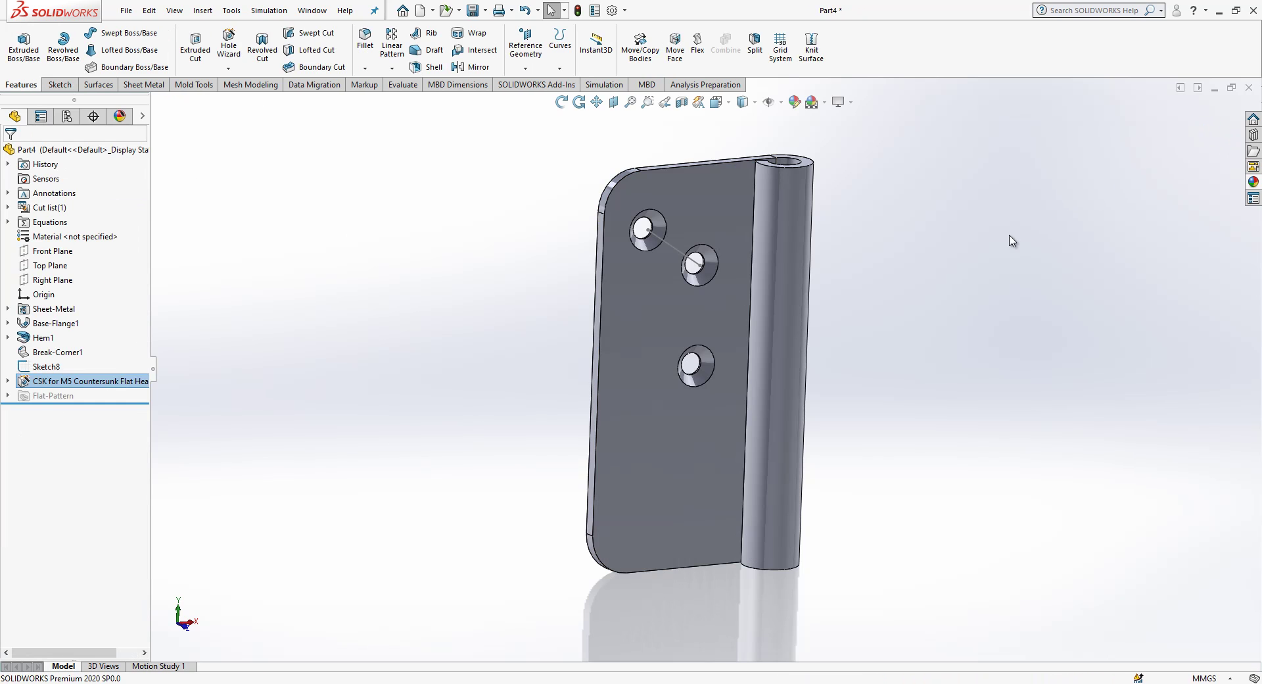
Step: Mirror the countersunk hole feature across the Top Plane
click(64, 267)
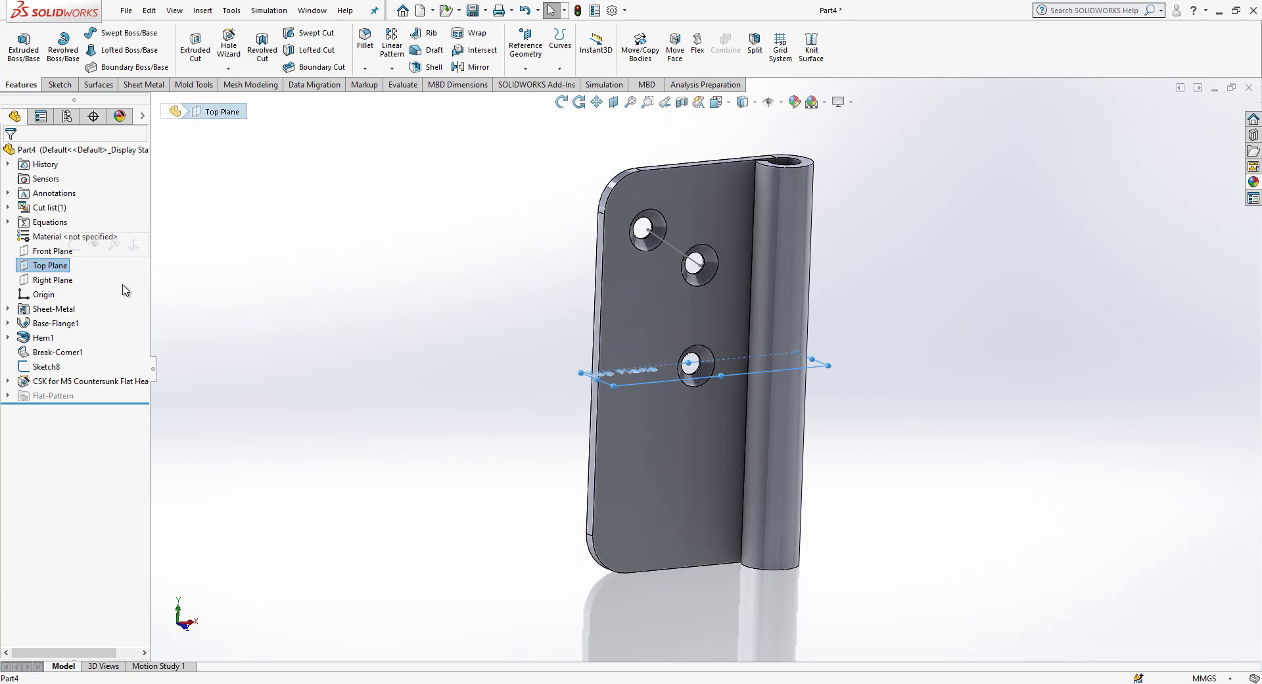
click(307, 297)
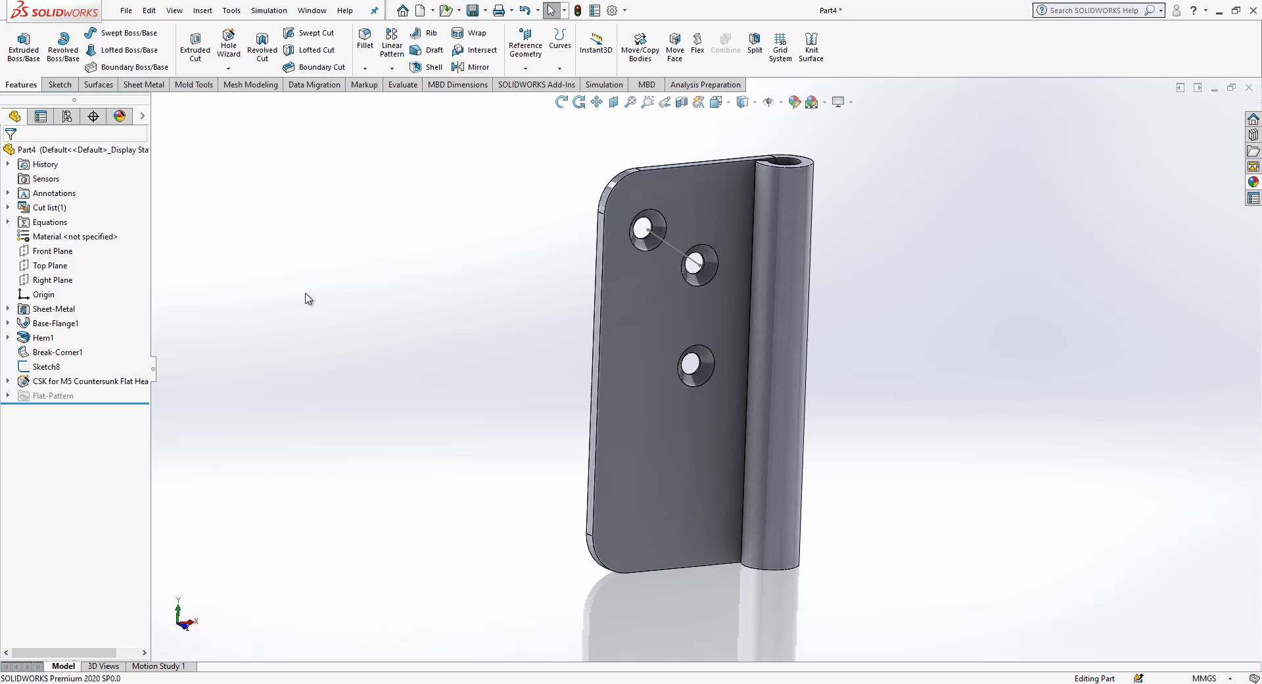
click(51, 265)
ctrl+click(76, 381)
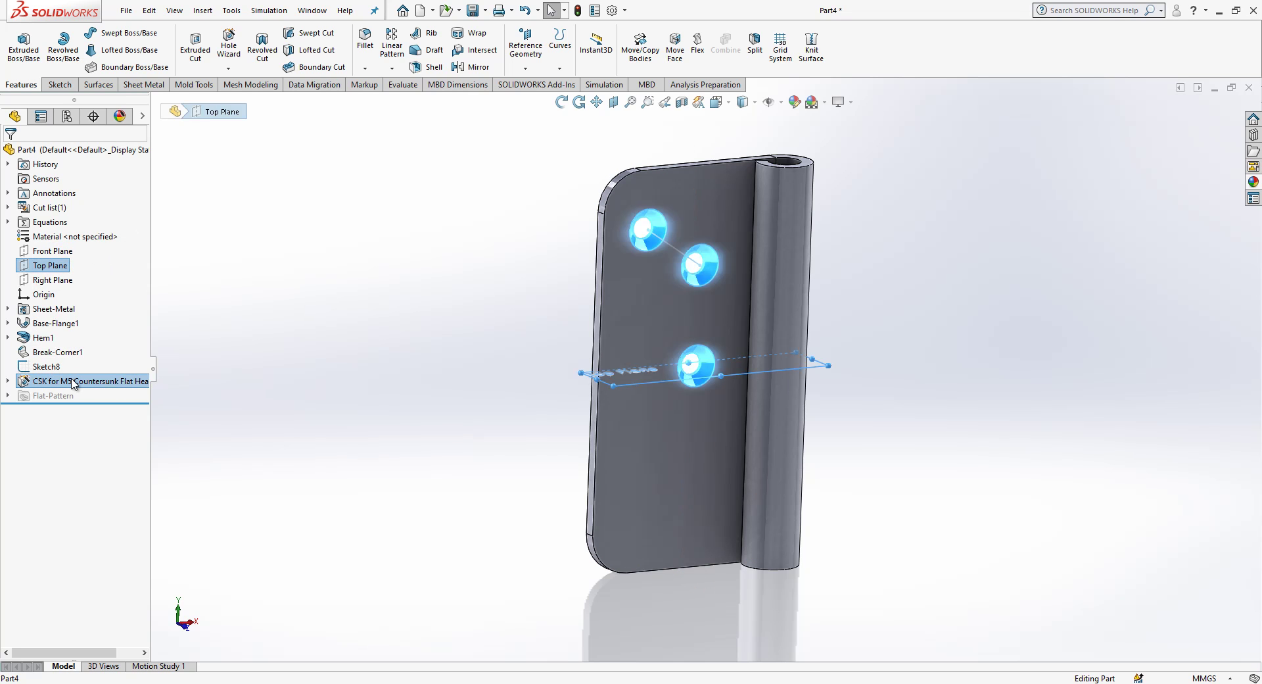
click(470, 66)
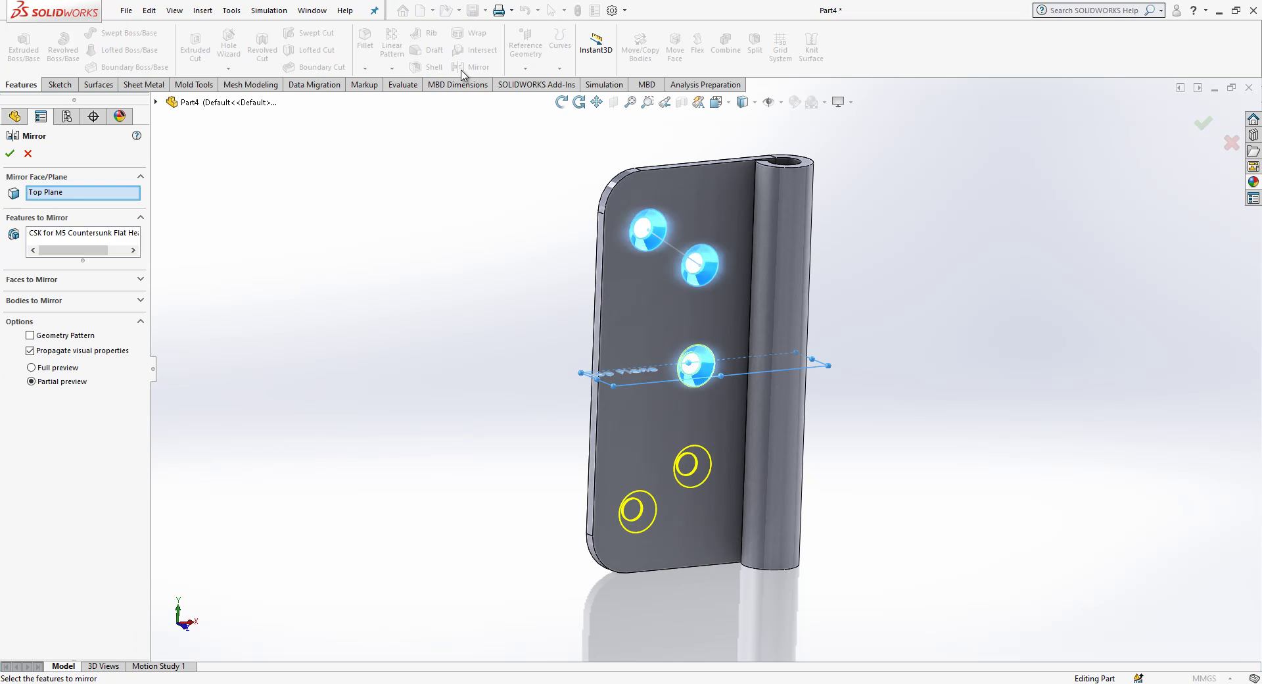
key(Return)
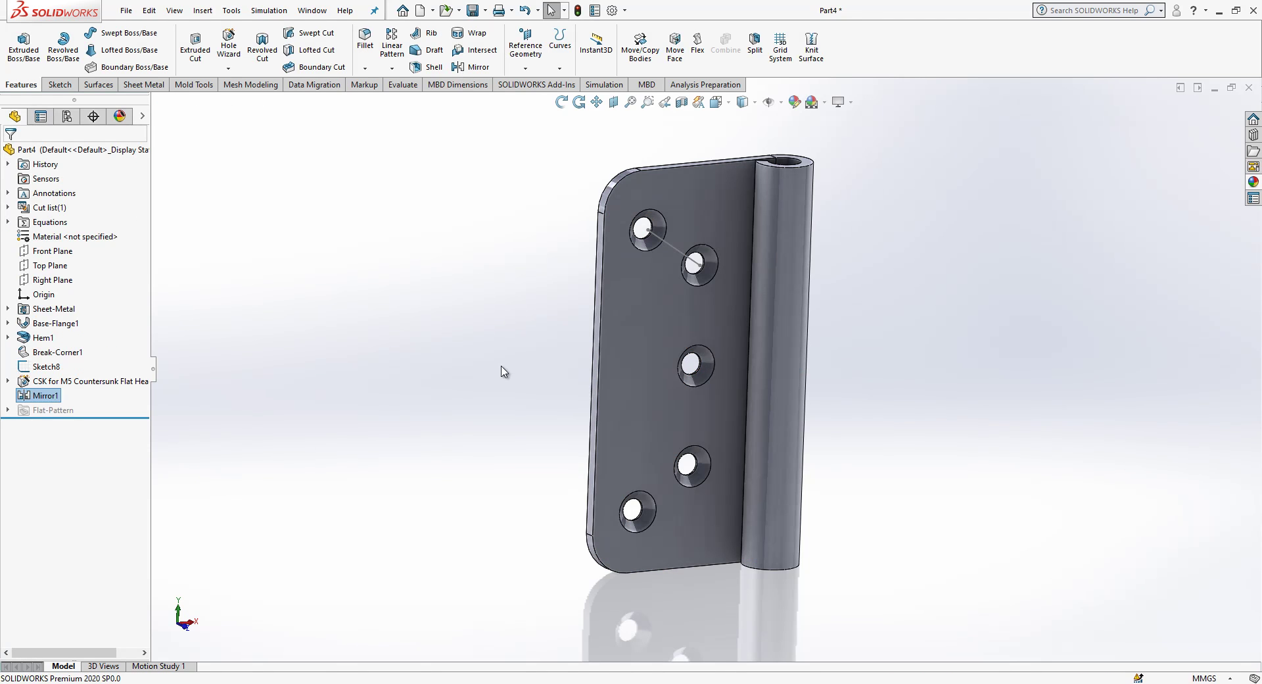
Step: Hide the diagonal guide-line sketch and inspect the five holes
click(502, 369)
scroll(774, 384, up, 1)
mouse_move(776, 385)
middle_down()
mouse_move(738, 352)
mouse_move(697, 276)
middle_up()
click(691, 277)
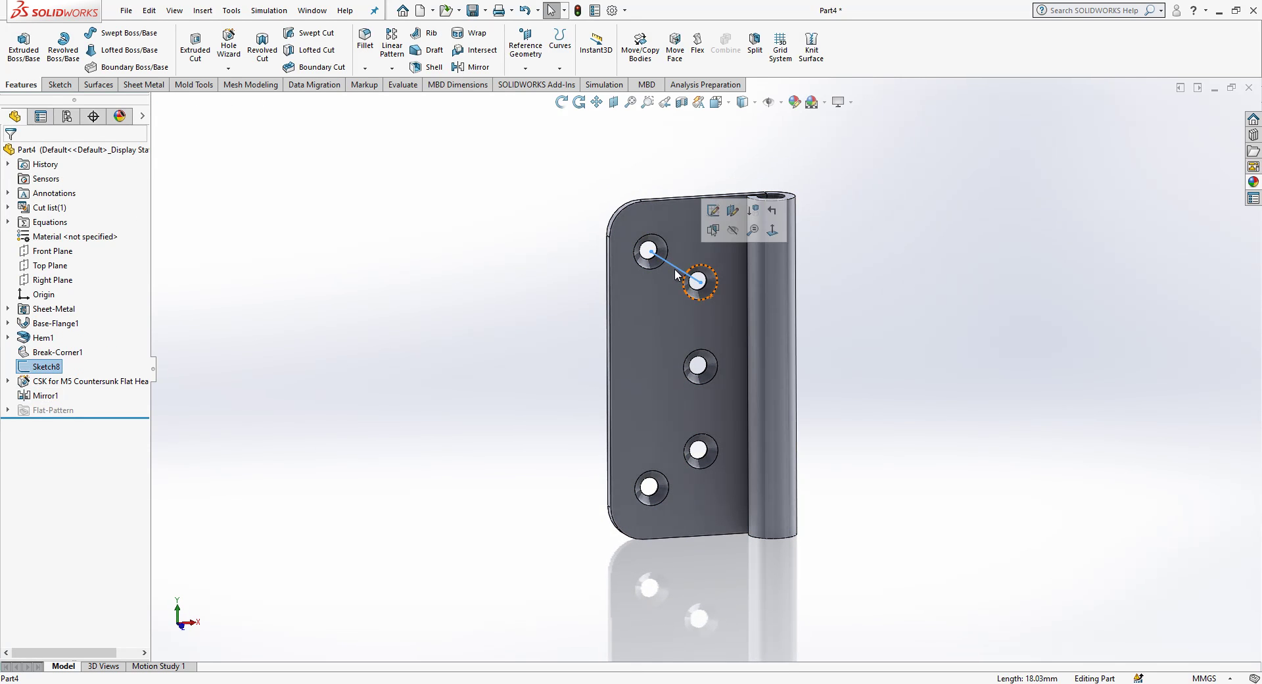
click(731, 231)
mouse_move(822, 329)
middle_down()
mouse_move(766, 343)
mouse_move(806, 357)
mouse_move(768, 397)
mouse_move(800, 355)
mouse_move(687, 272)
middle_up()
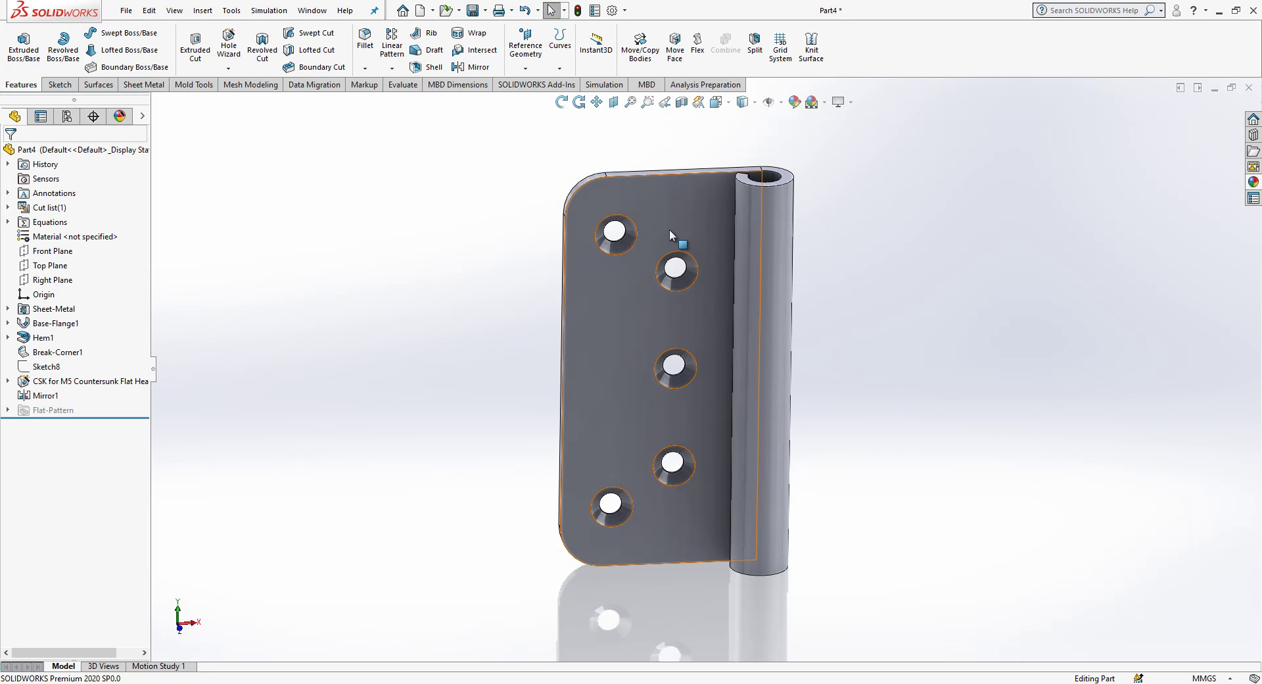
Step: Create an Exam folder under Desktop > Hinge and save the part there as EX001
click(472, 10)
click(96, 58)
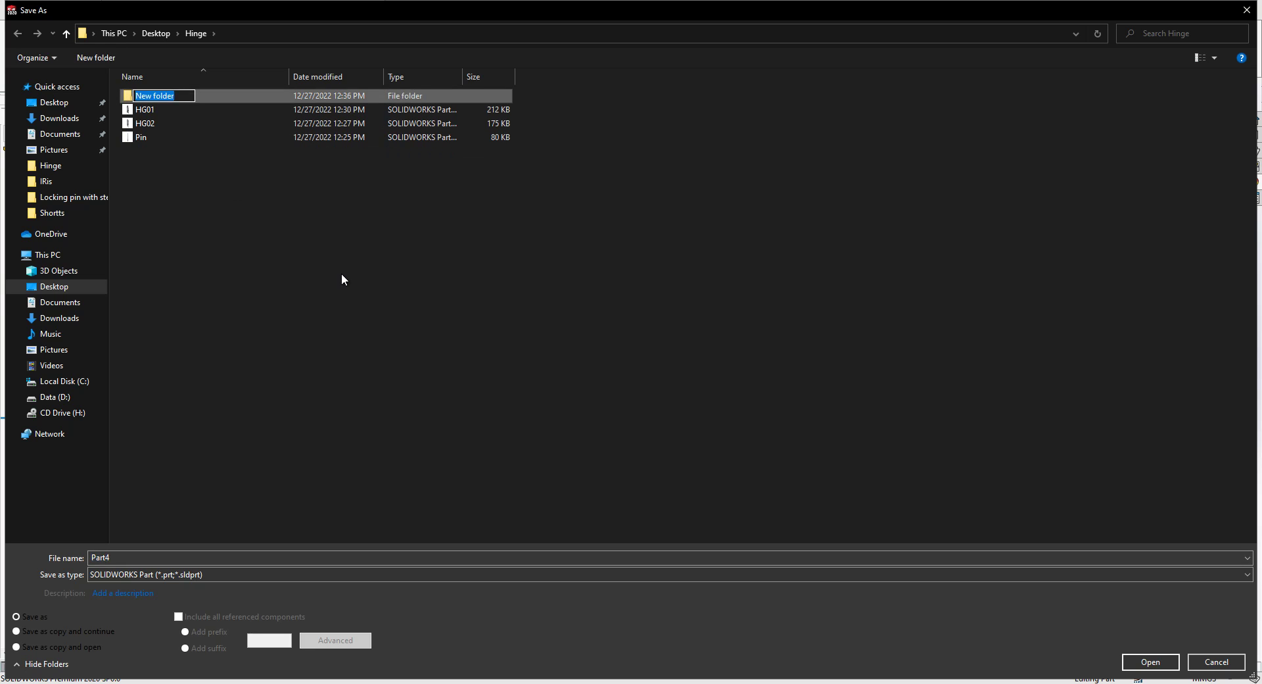
key(Return)
key(Return)
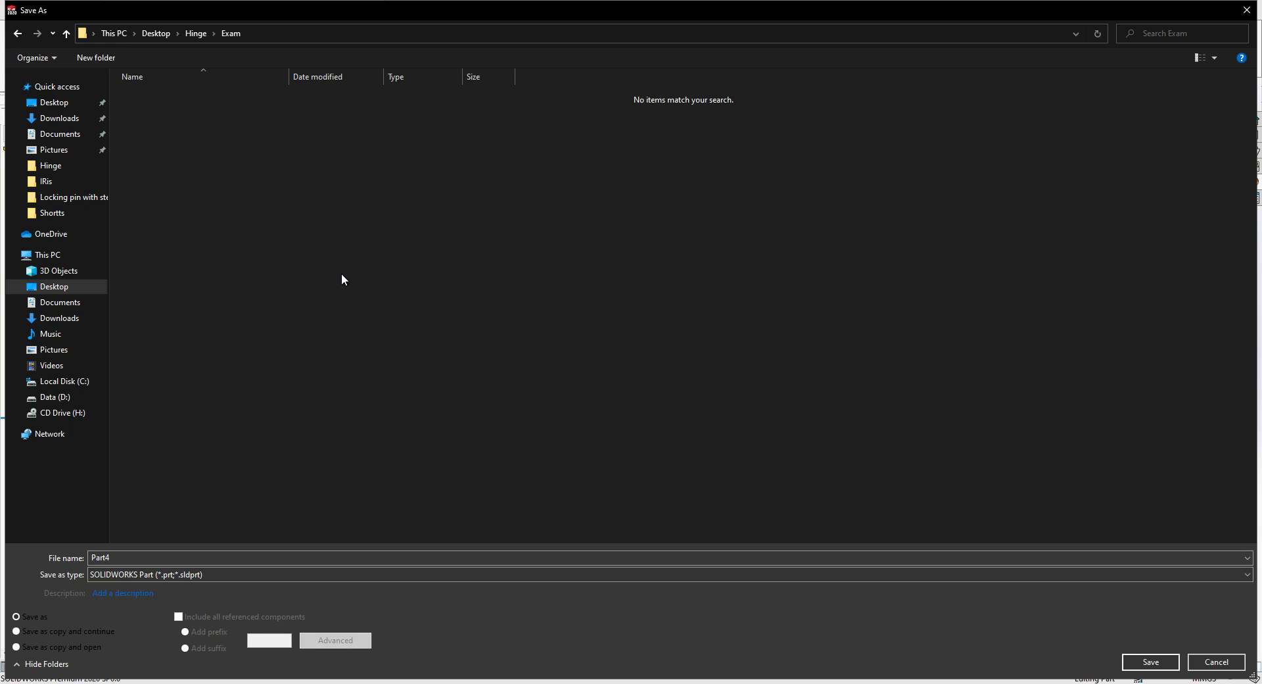
click(211, 552)
text(EX001)
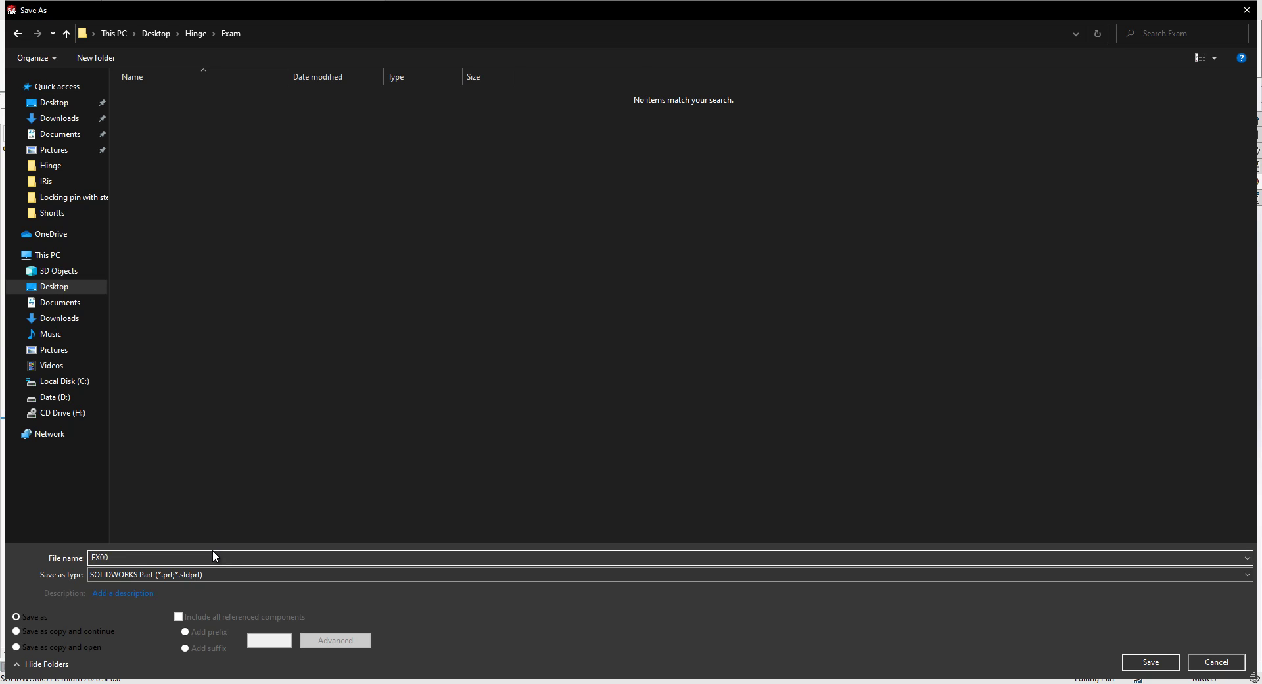
key(Return)
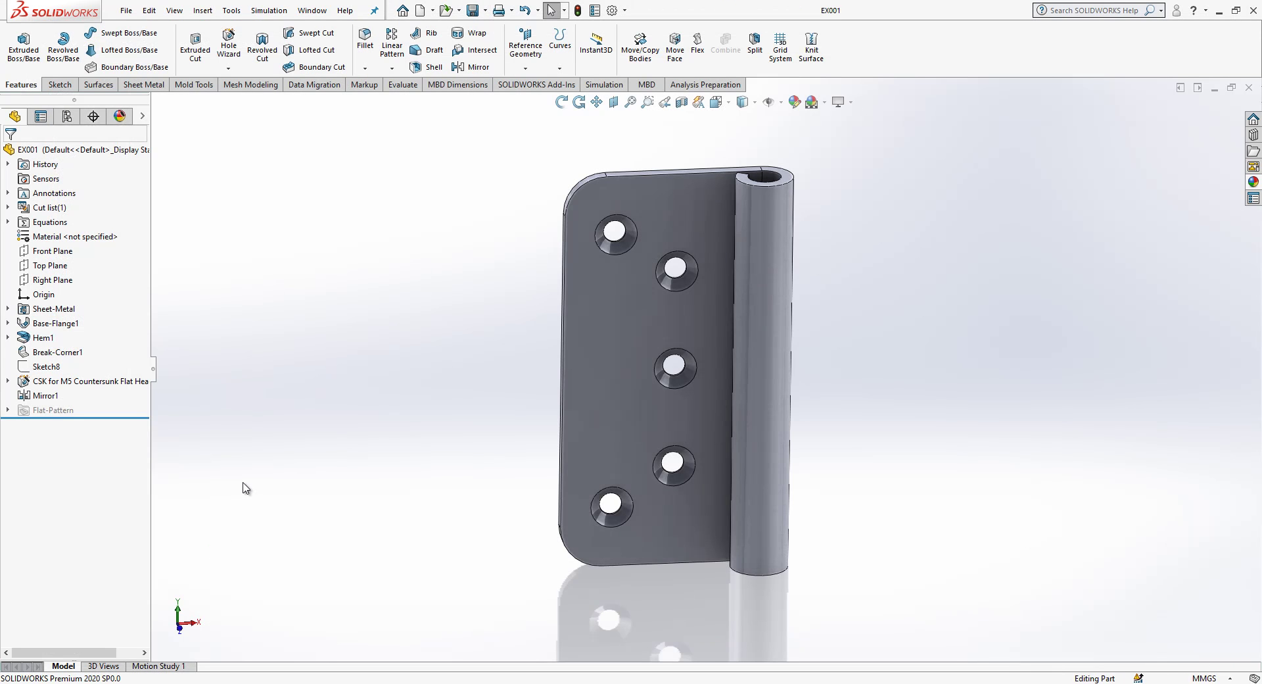
Step: Start a sketch on the hinge leaf's flat face, viewed Normal To it
click(701, 223)
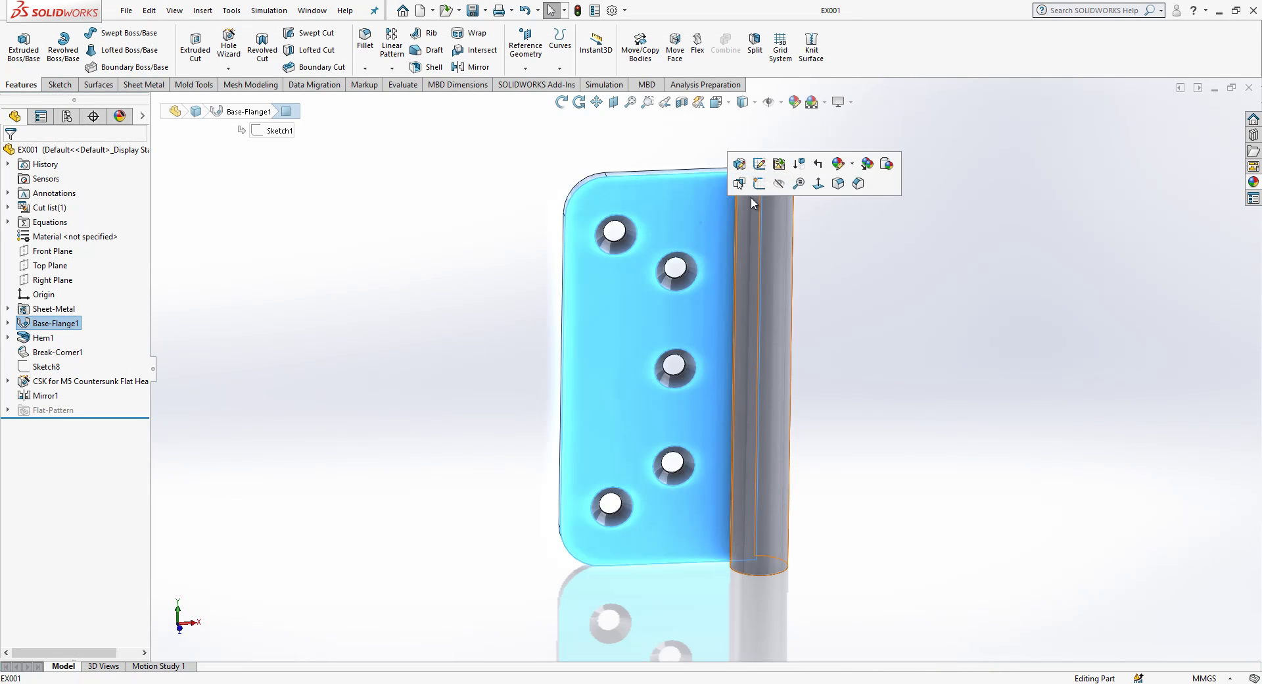
click(811, 164)
click(482, 358)
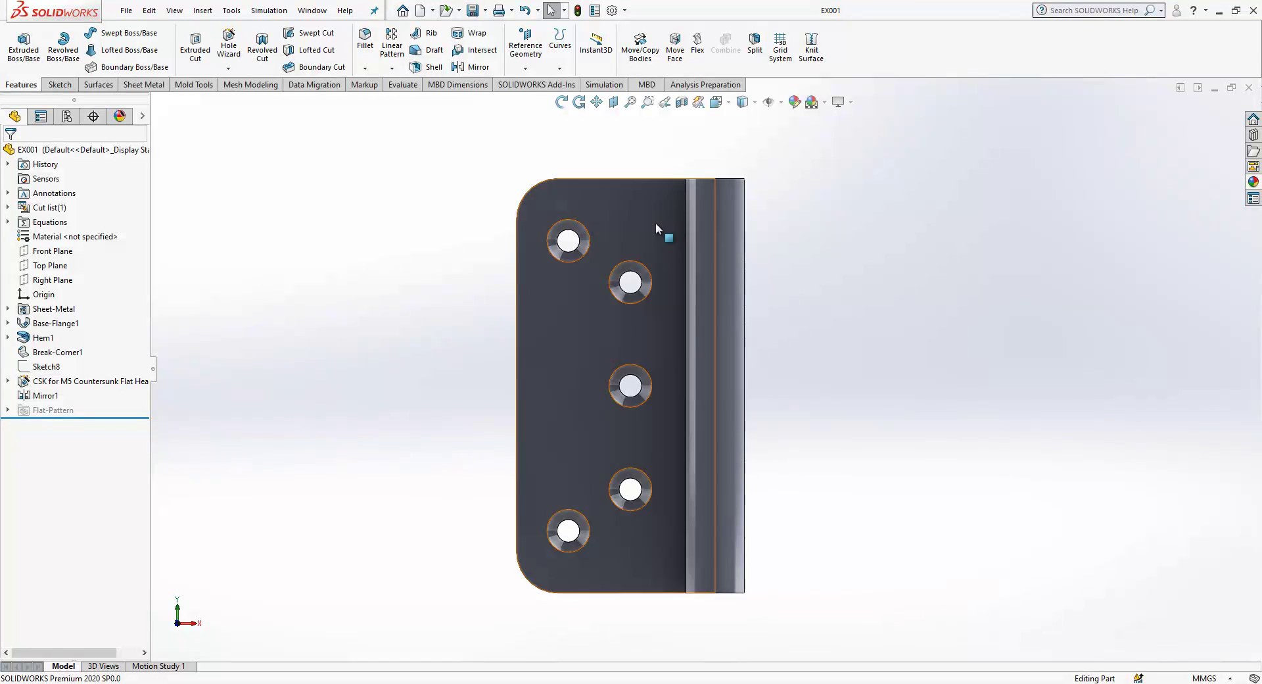
click(678, 209)
click(712, 185)
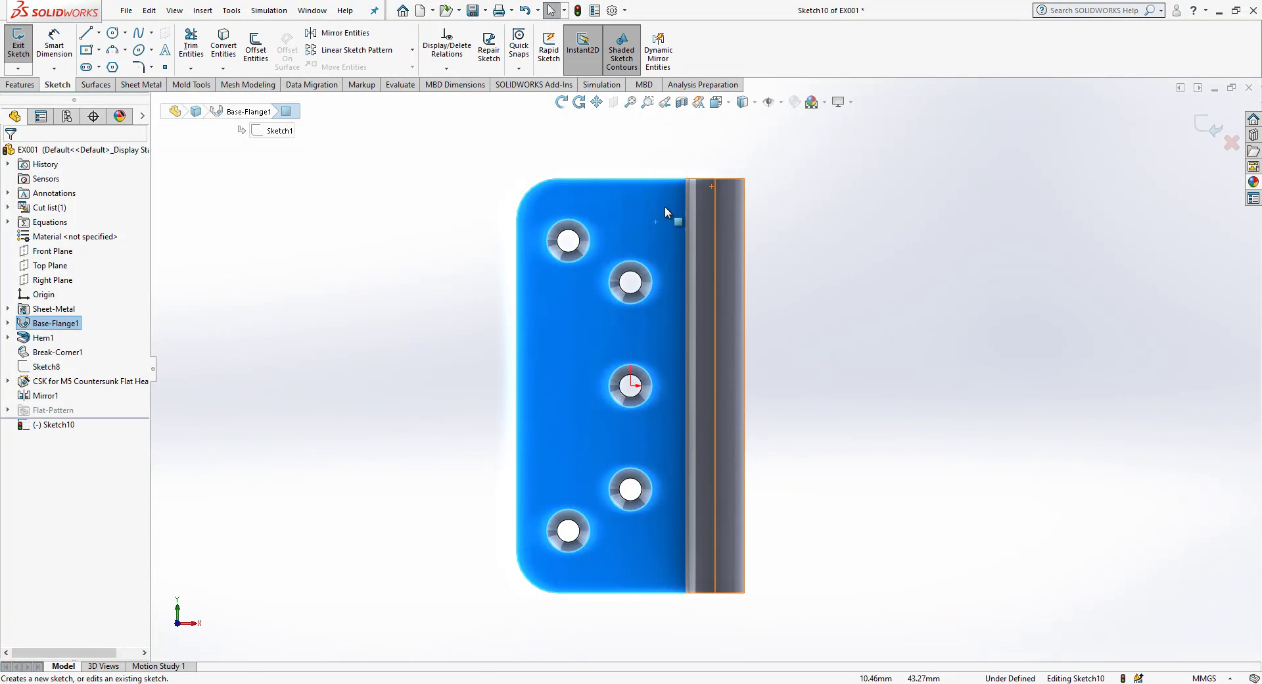
Step: Draw three corner rectangles over the knuckle: top, middle and bottom
click(99, 50)
click(113, 50)
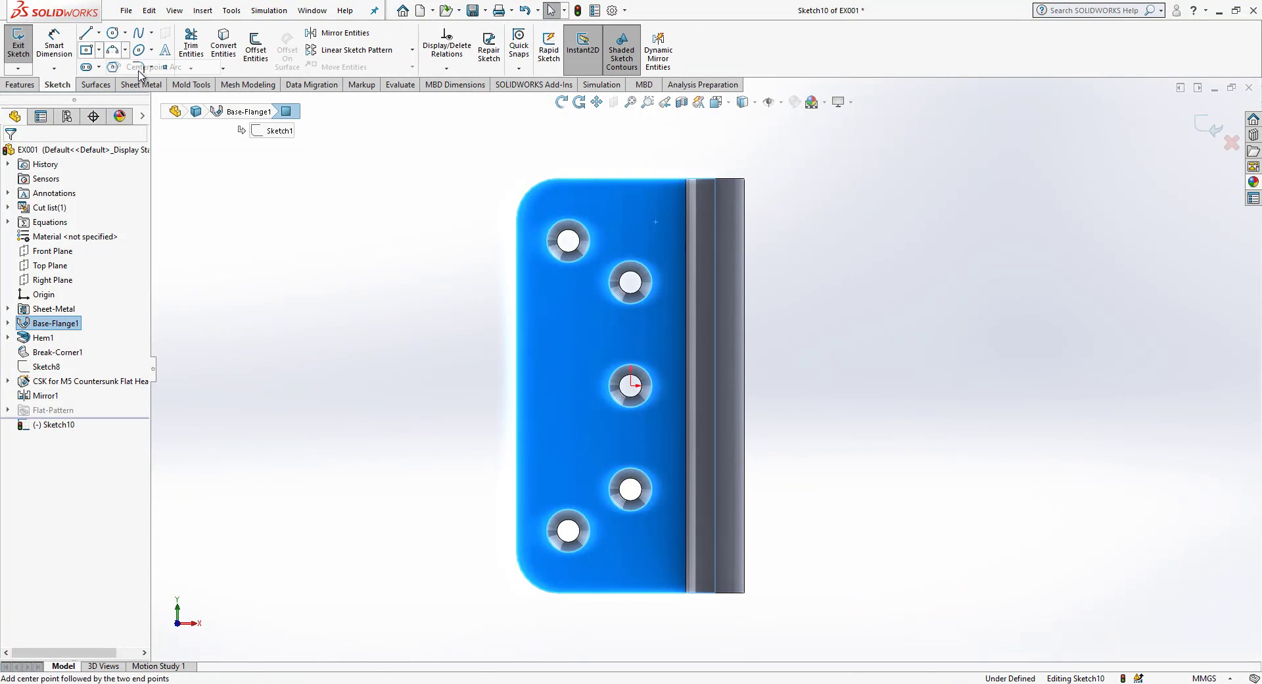
click(98, 50)
click(122, 62)
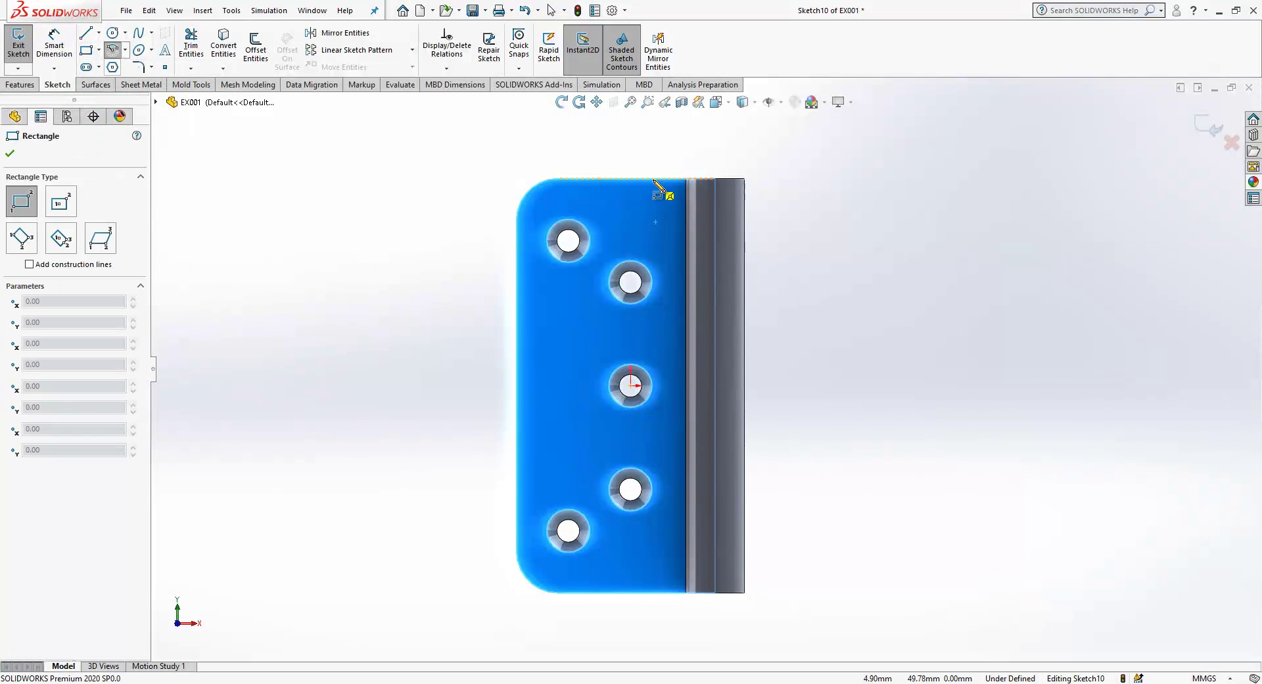
click(687, 178)
click(745, 276)
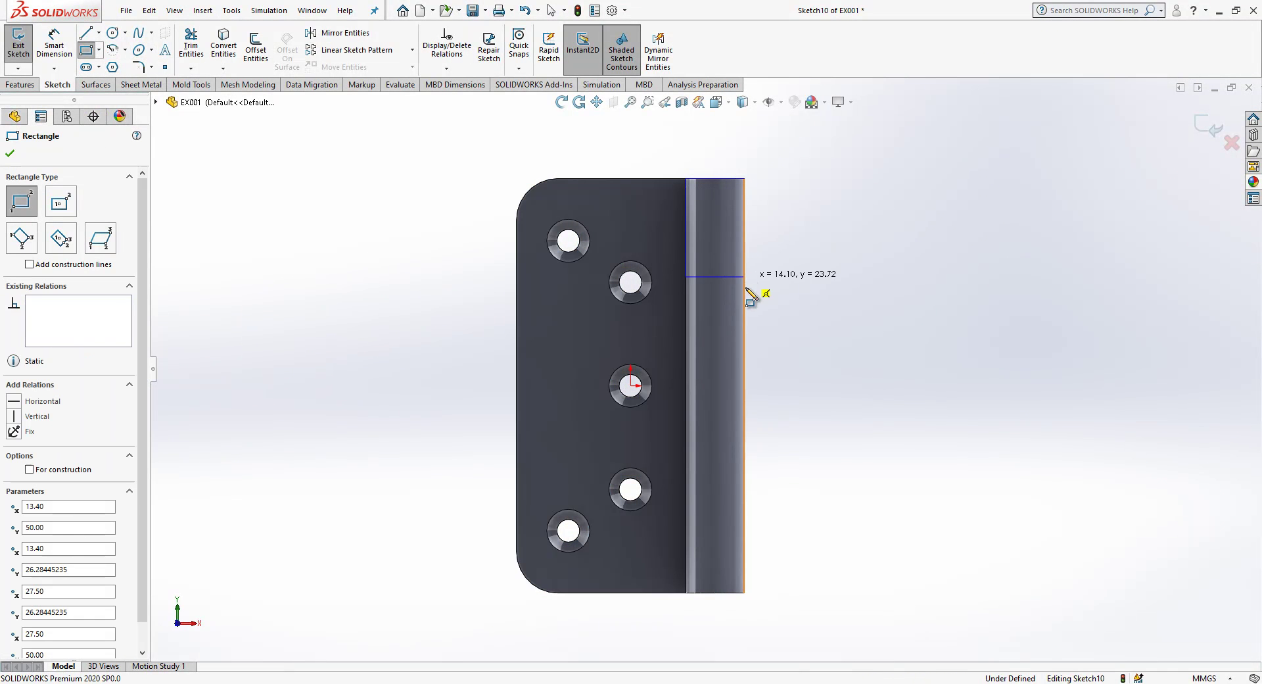
click(687, 345)
click(744, 422)
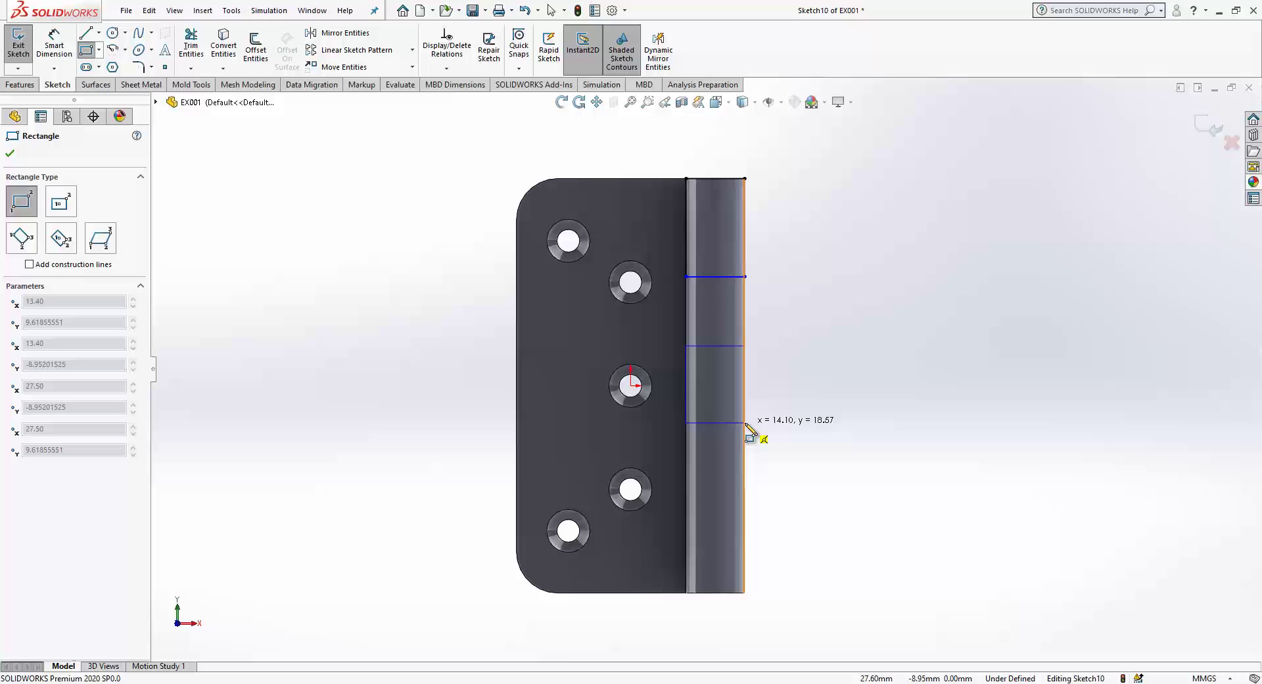
click(686, 513)
click(745, 592)
key(Escape)
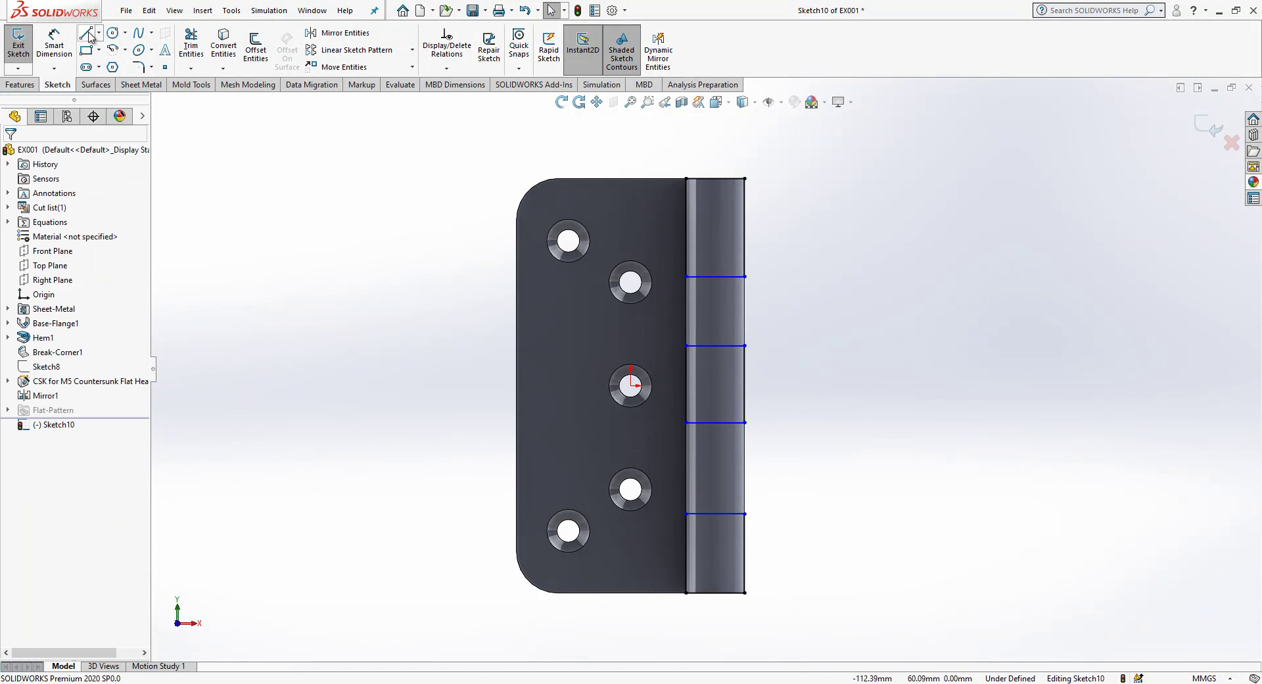
Step: Add a construction line from the middle hole's centre to the knuckle's right edge
click(86, 32)
click(630, 385)
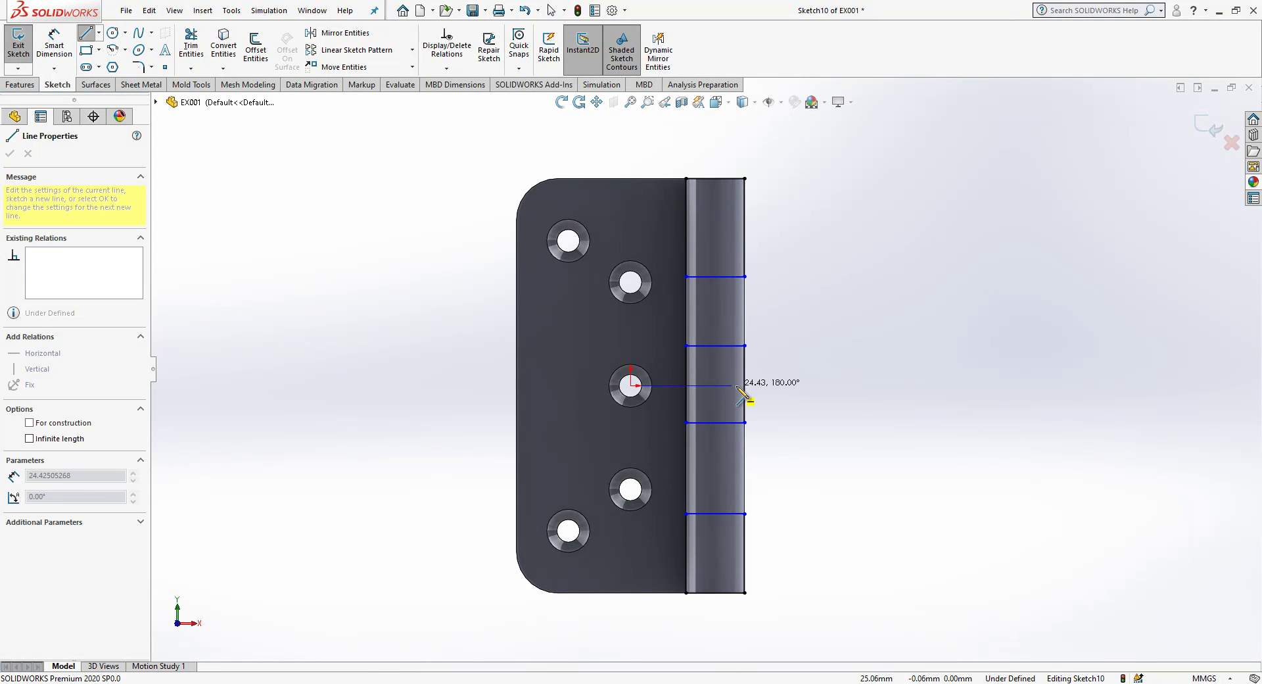
double_click(744, 385)
click(732, 393)
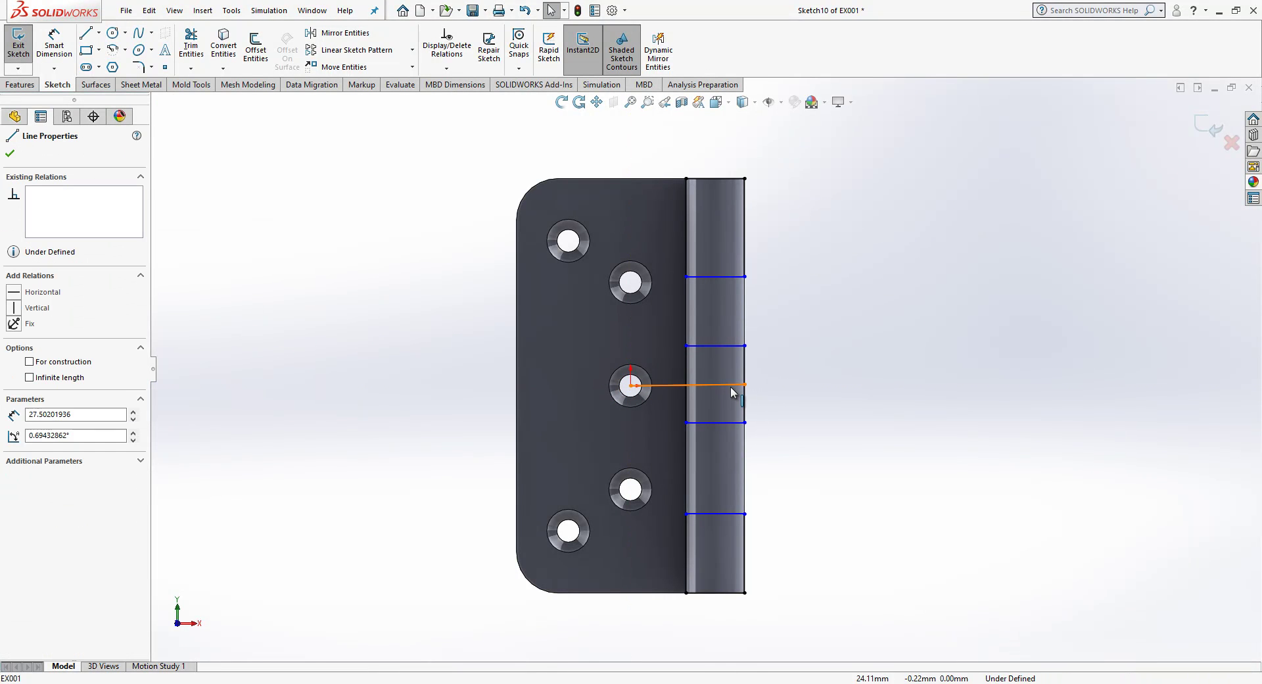
click(795, 344)
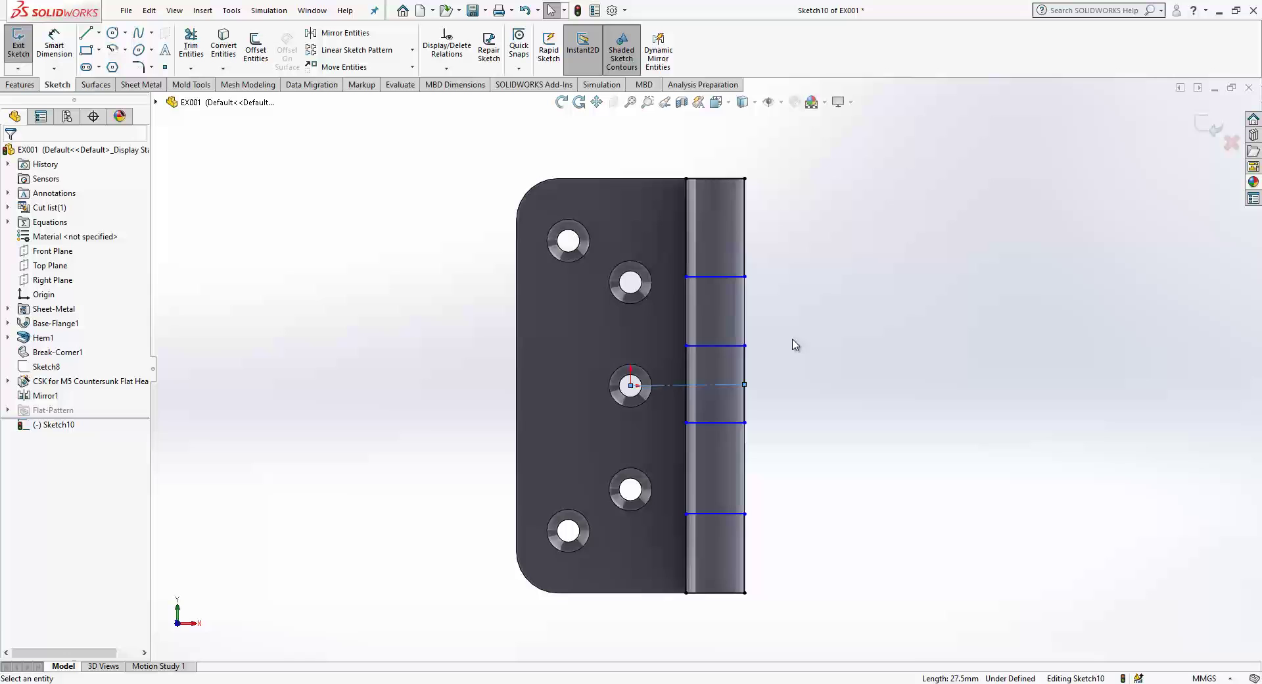
click(733, 385)
click(807, 429)
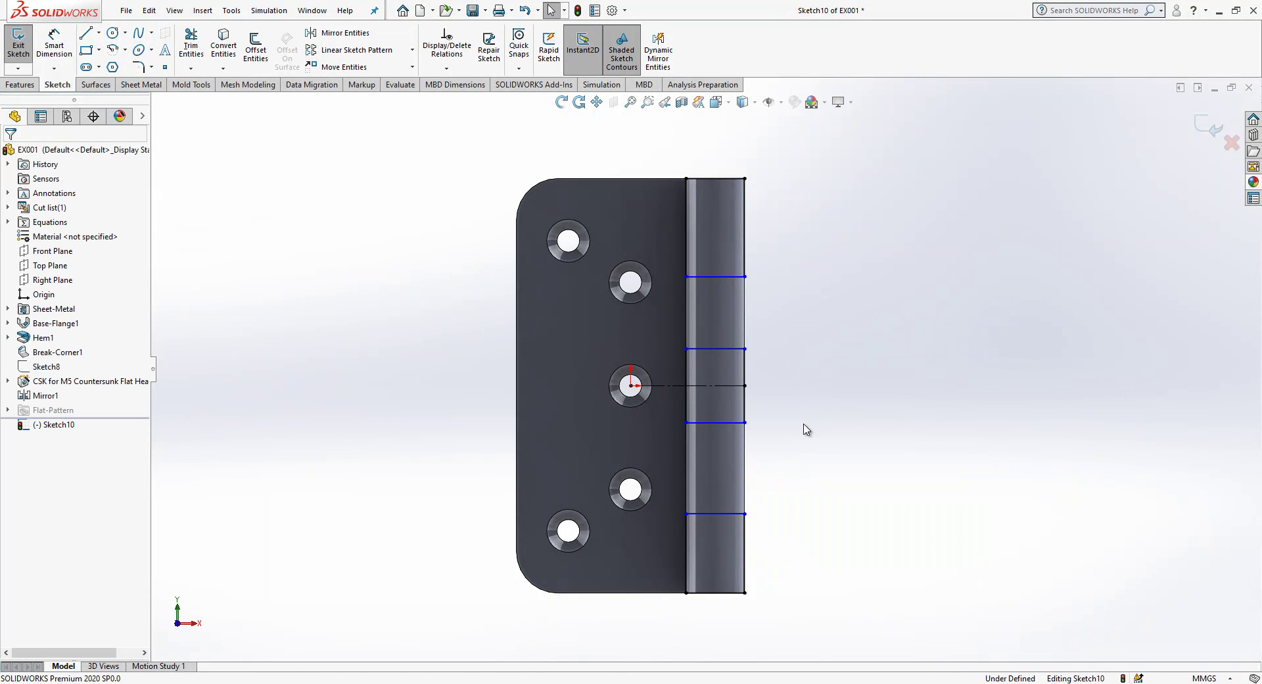
Step: Make the three right-edge segments of the knuckle equal in length
click(744, 373)
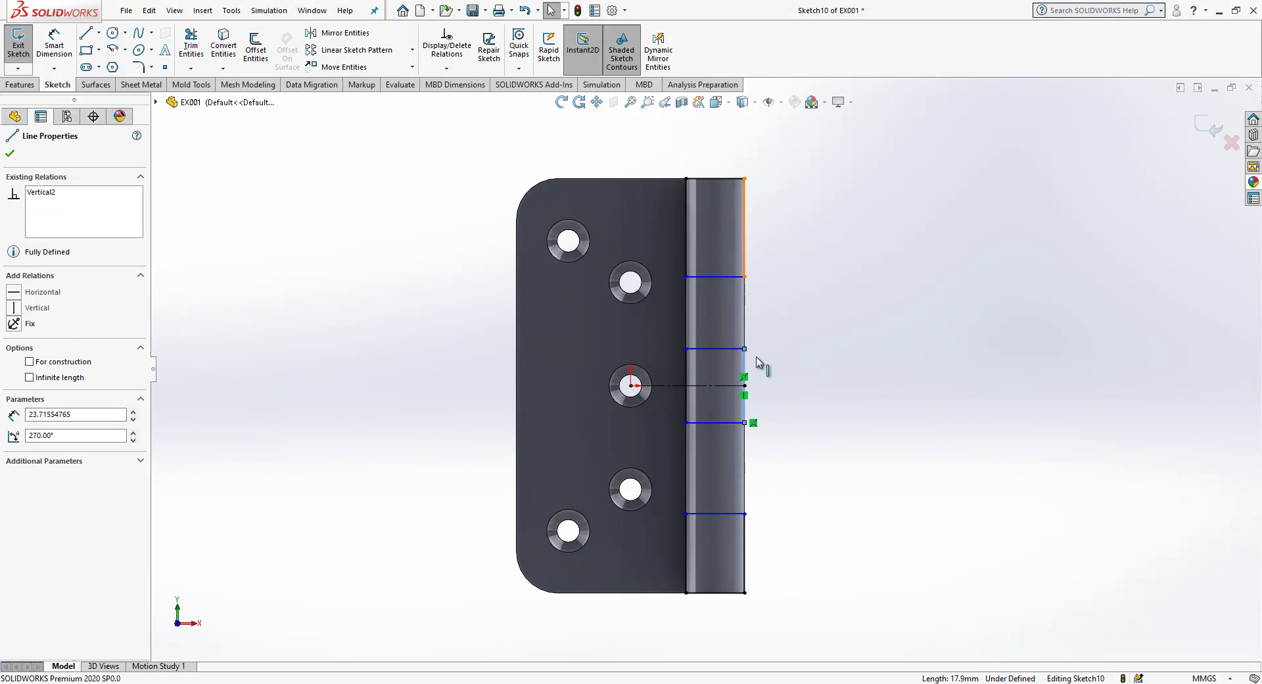
ctrl+click(756, 411)
ctrl+click(748, 535)
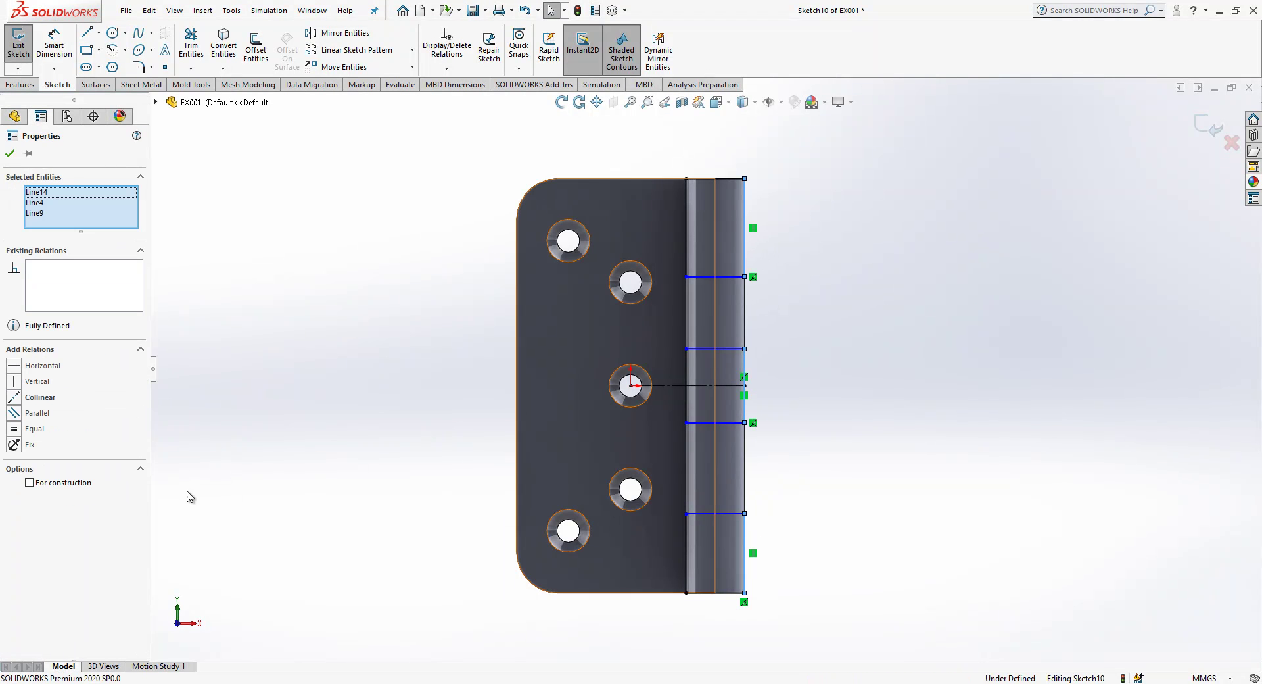
click(27, 429)
click(268, 432)
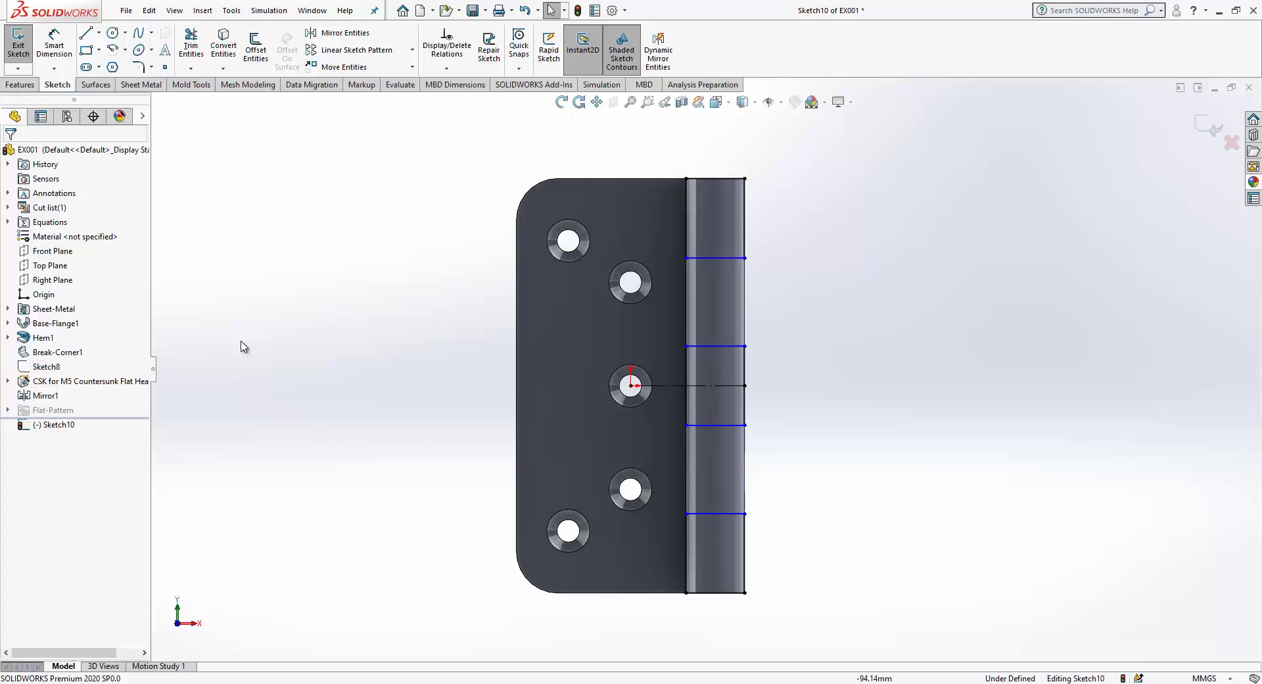
Step: Dimension the spacing between two divider lines to 25 mm and exit the sketch
click(53, 47)
click(730, 346)
click(734, 258)
click(815, 298)
text(25)
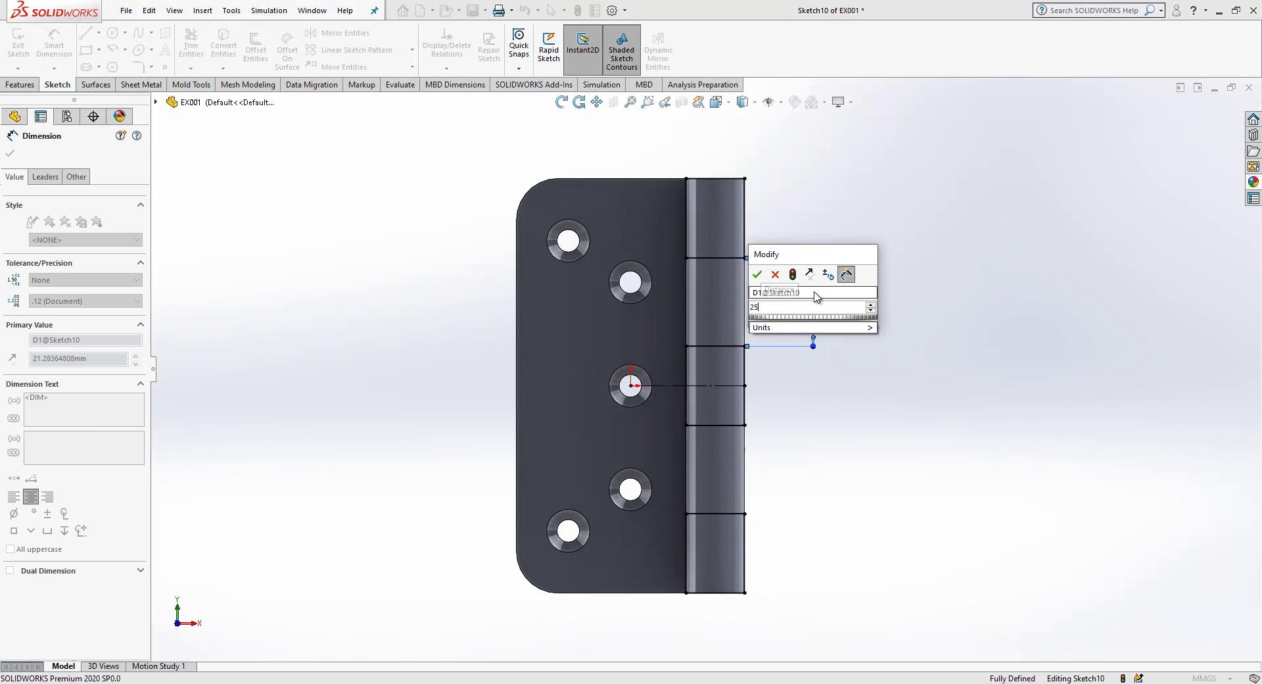
key(Return)
click(846, 305)
middle_drag(847, 361, 877, 418)
scroll(1110, 130, up, 1)
click(1181, 131)
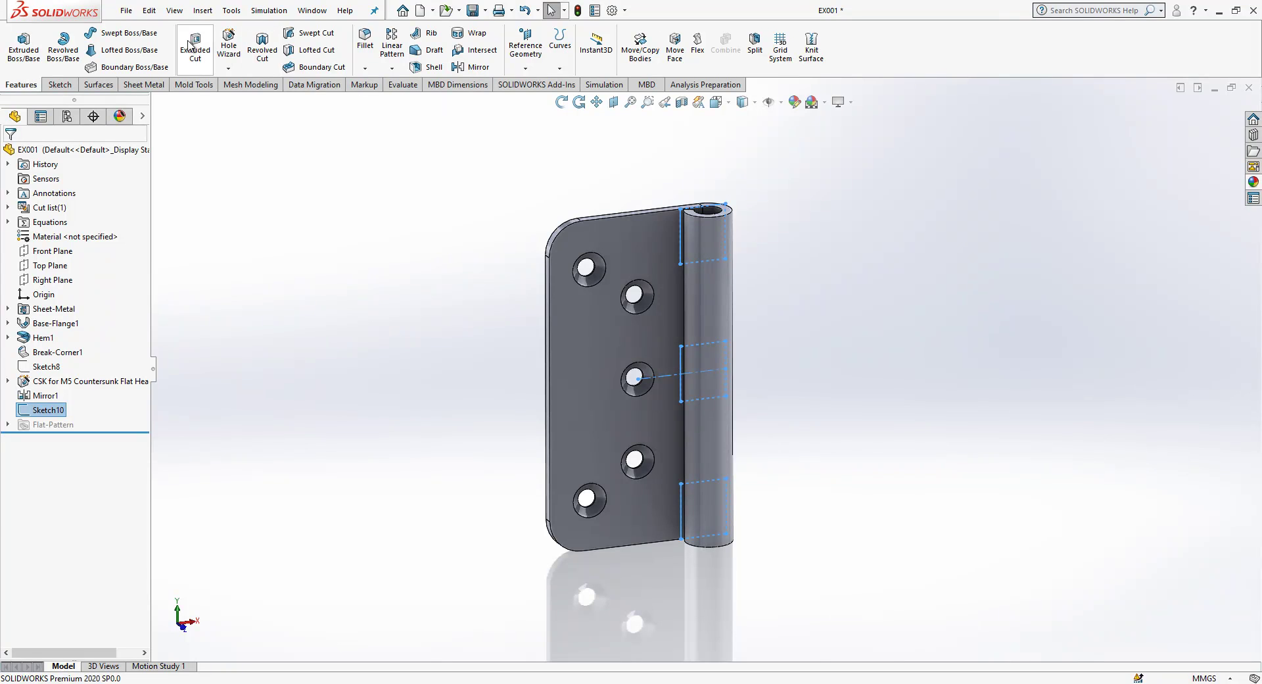
Step: Extrude-cut the sketched rectangles Through All - Both, leaving two knuckles, then switch to File Explorer
click(188, 44)
click(98, 232)
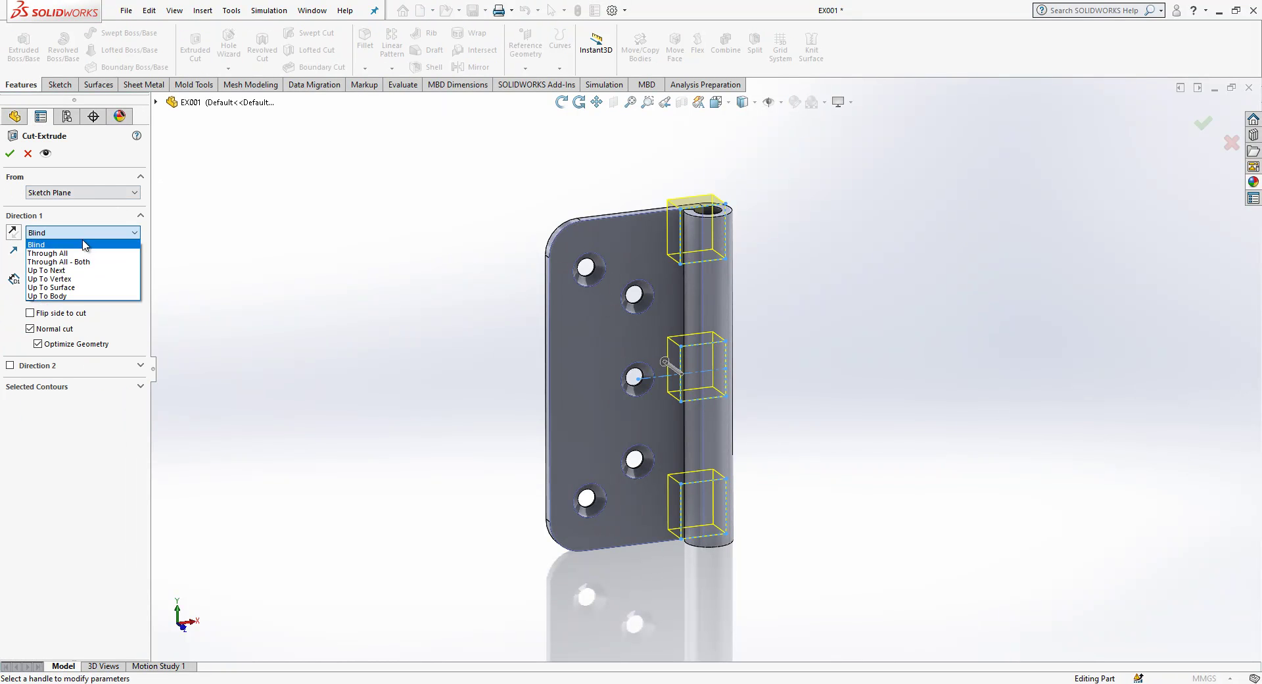
click(65, 260)
click(14, 152)
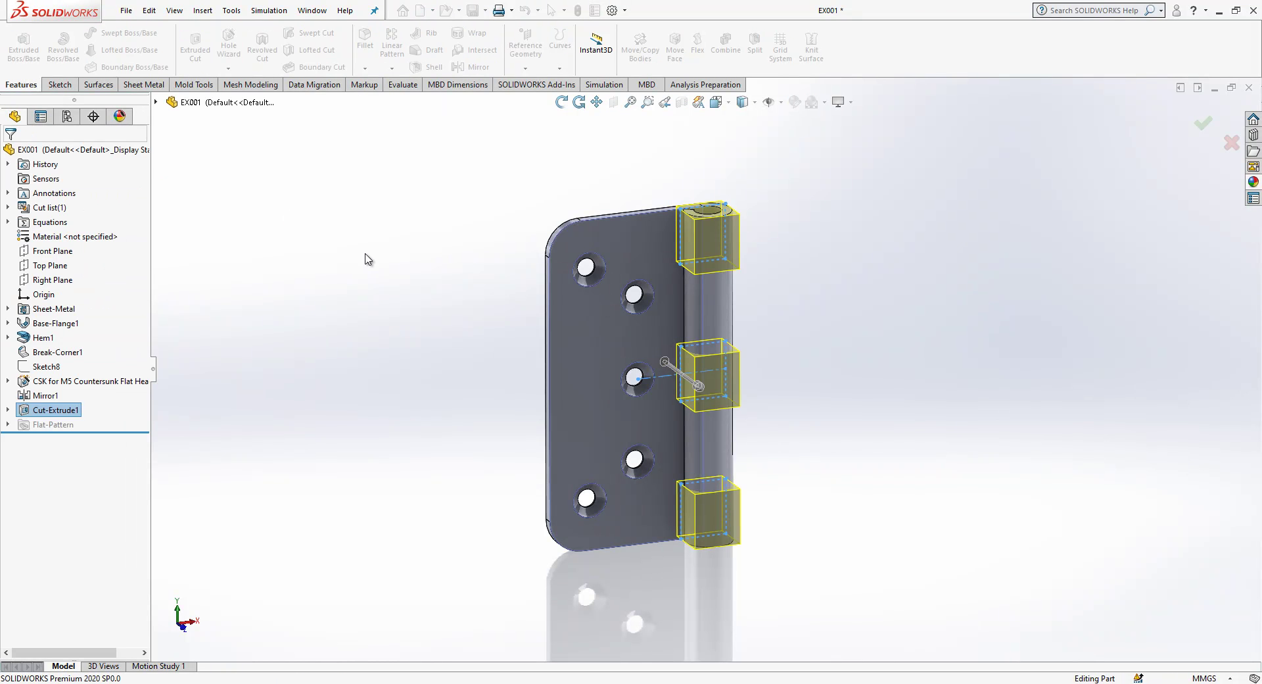
middle_drag(761, 347, 793, 435)
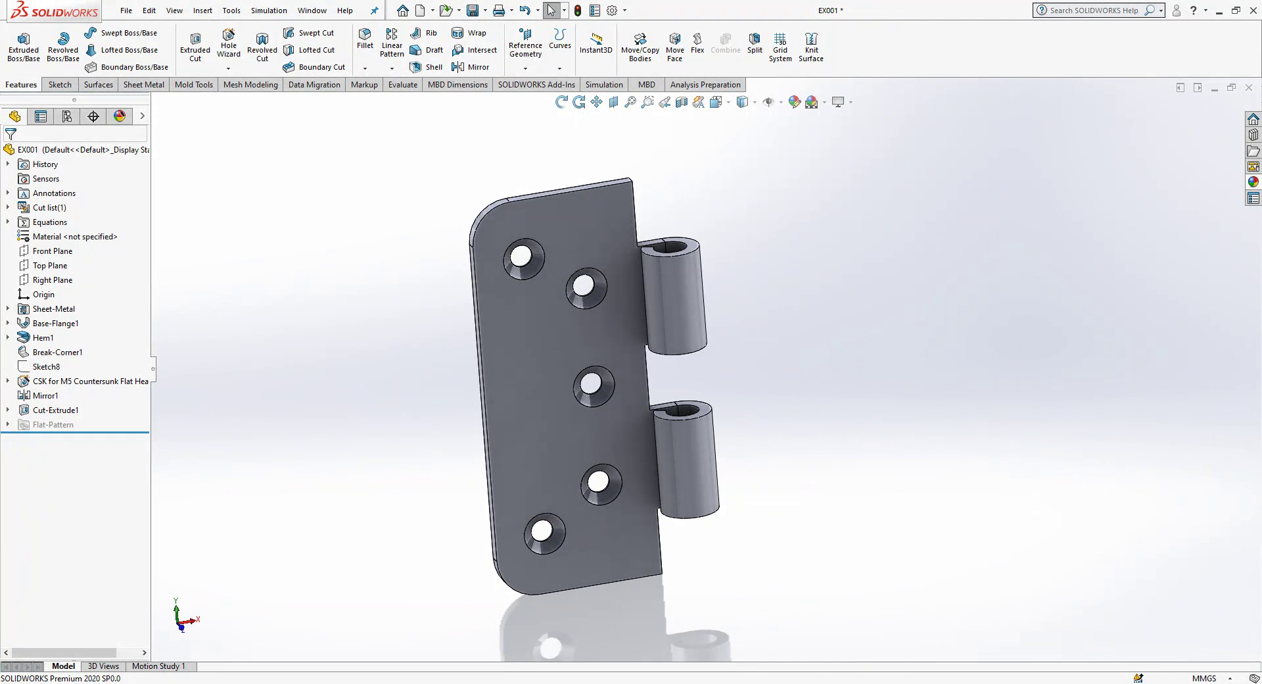
key(alt+Tab)
Step: In the Exam folder, duplicate EX001 and rename the copy to EX002
double_click(139, 151)
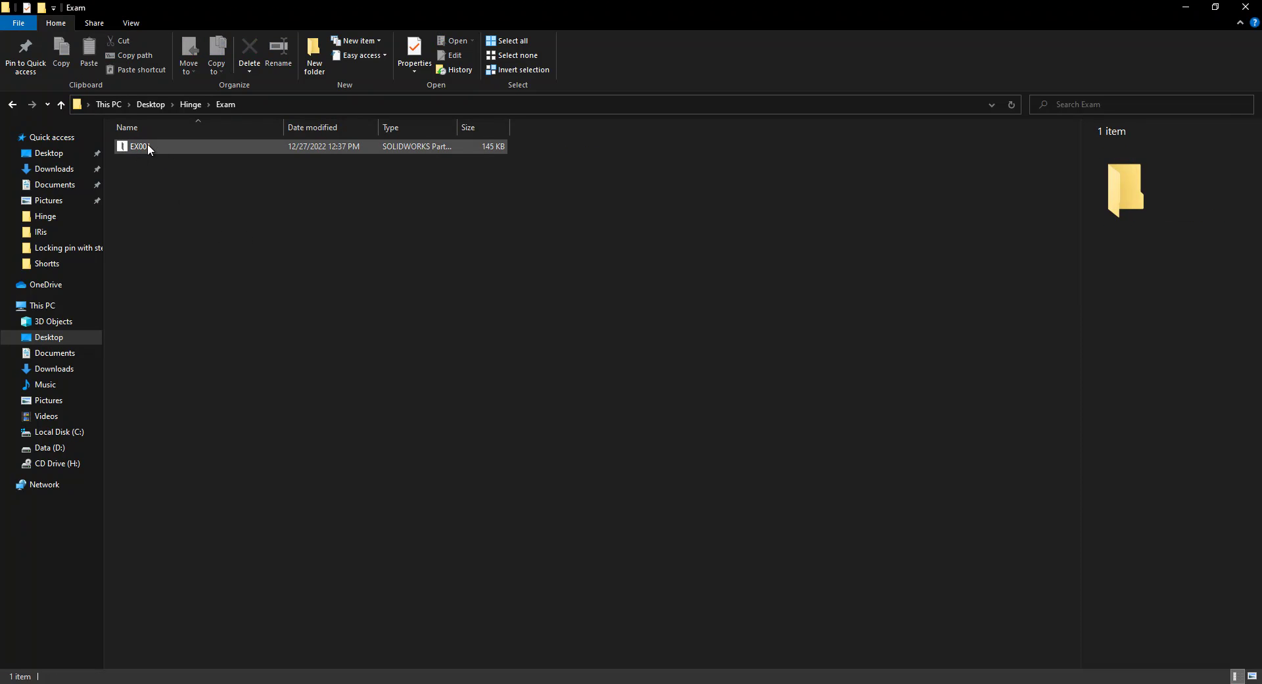
drag(148, 143, 278, 338)
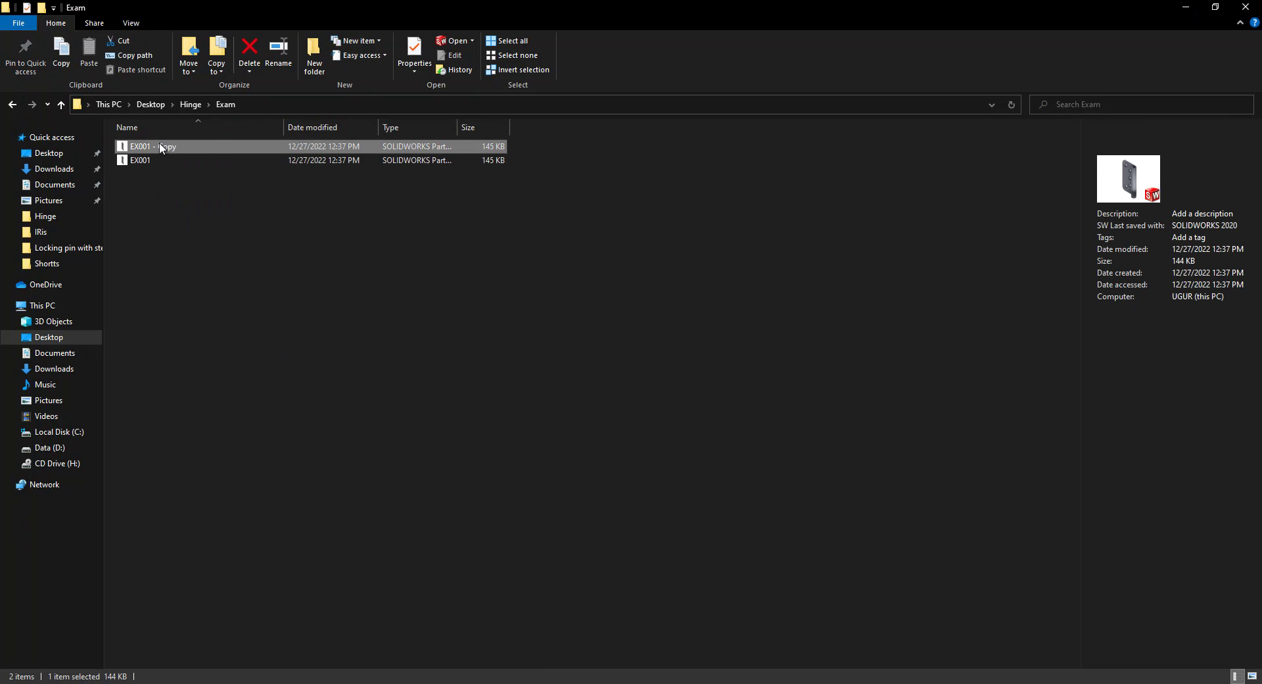
right_click(160, 148)
click(250, 430)
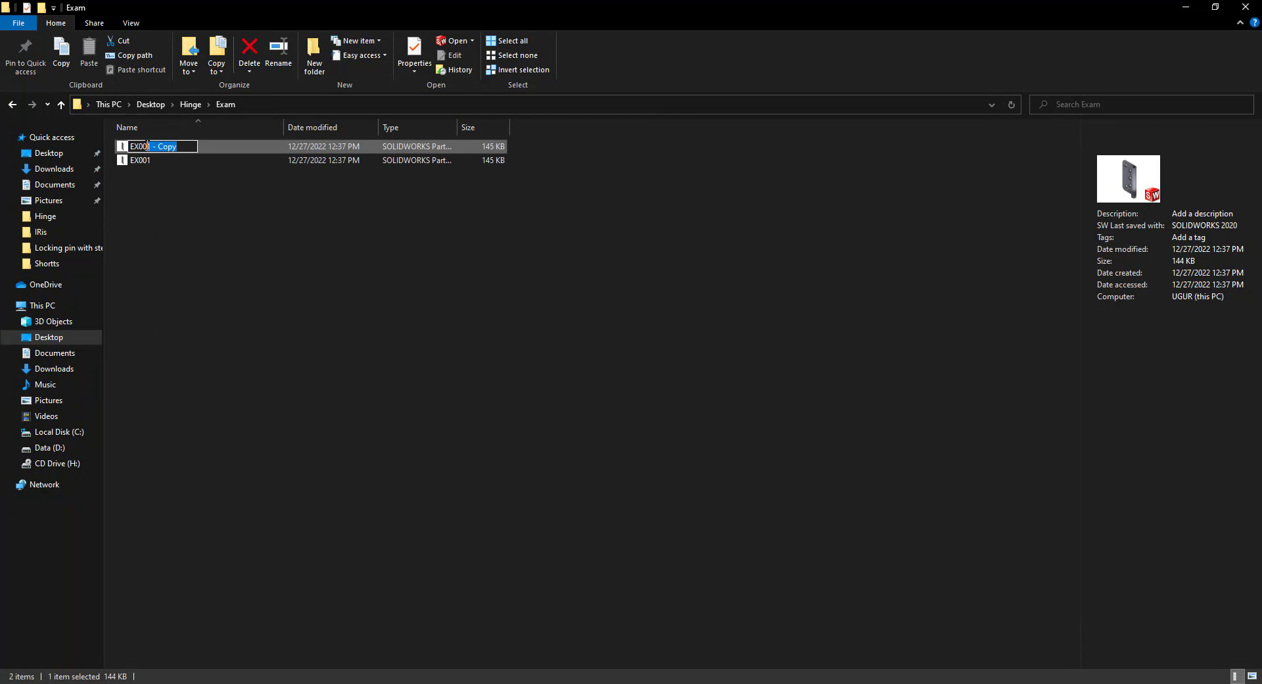
text(EX002)
click(222, 241)
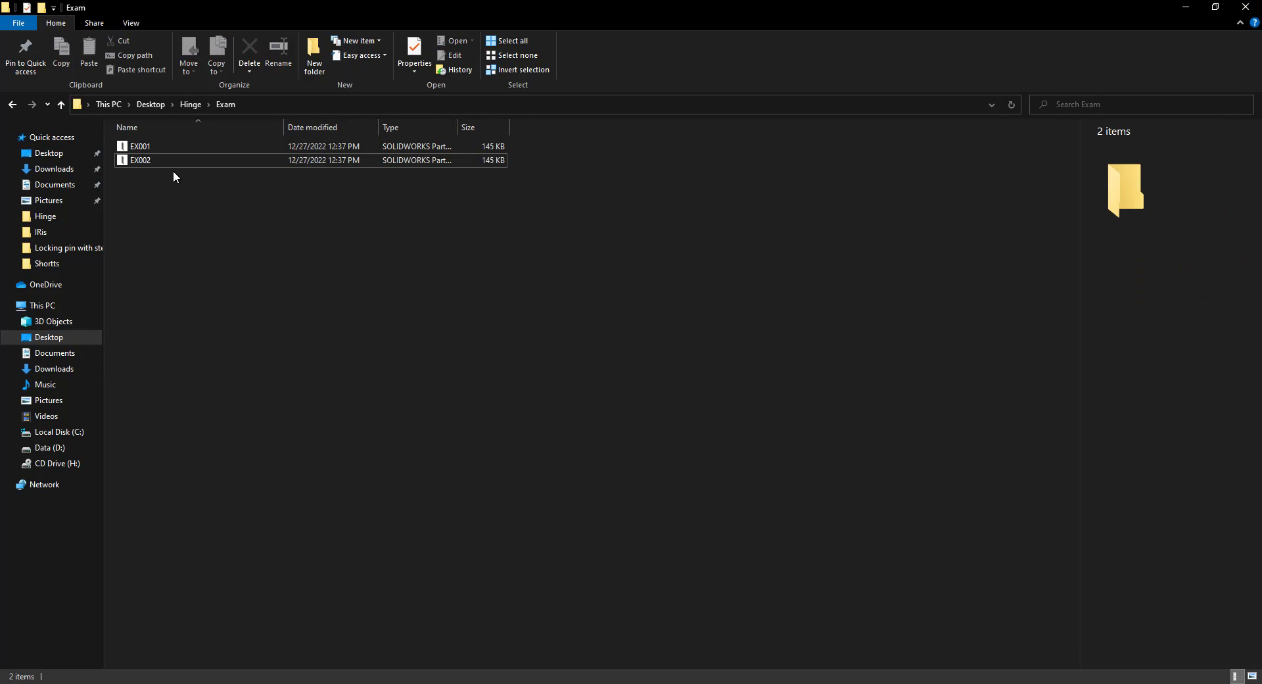
Step: Open EX002 in SOLIDWORKS, then return to the cut EX001 document
double_click(166, 159)
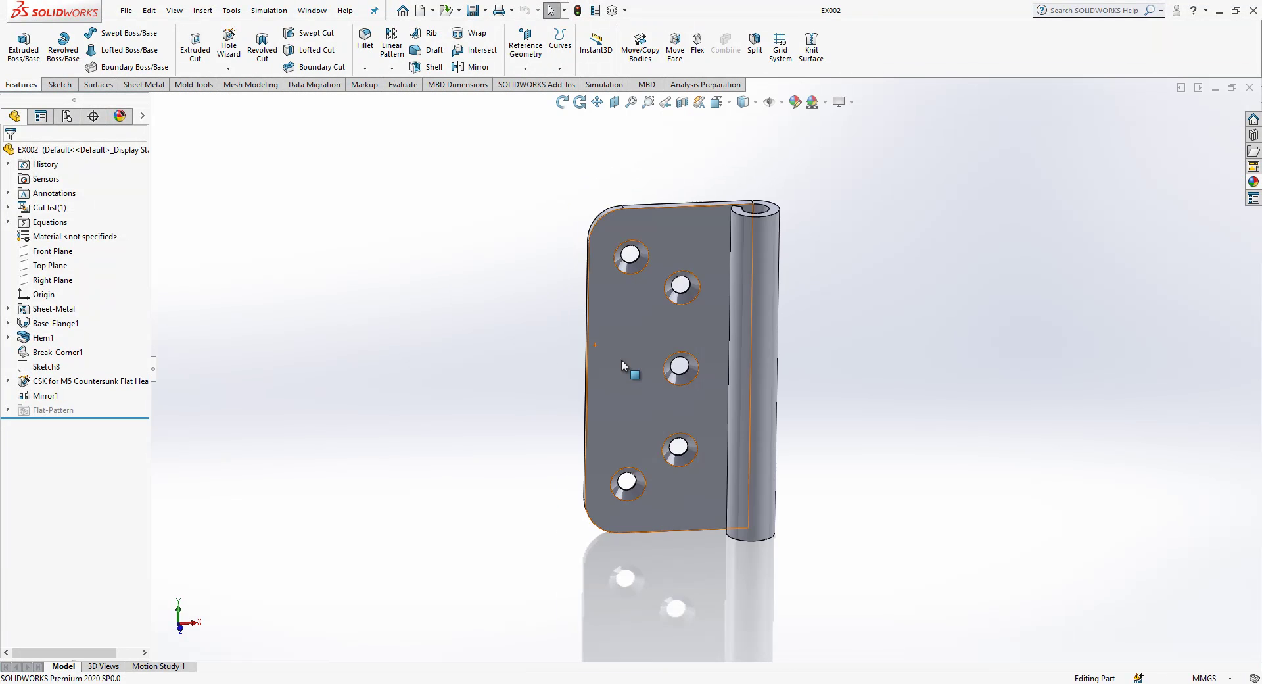
scroll(805, 345, down, 2)
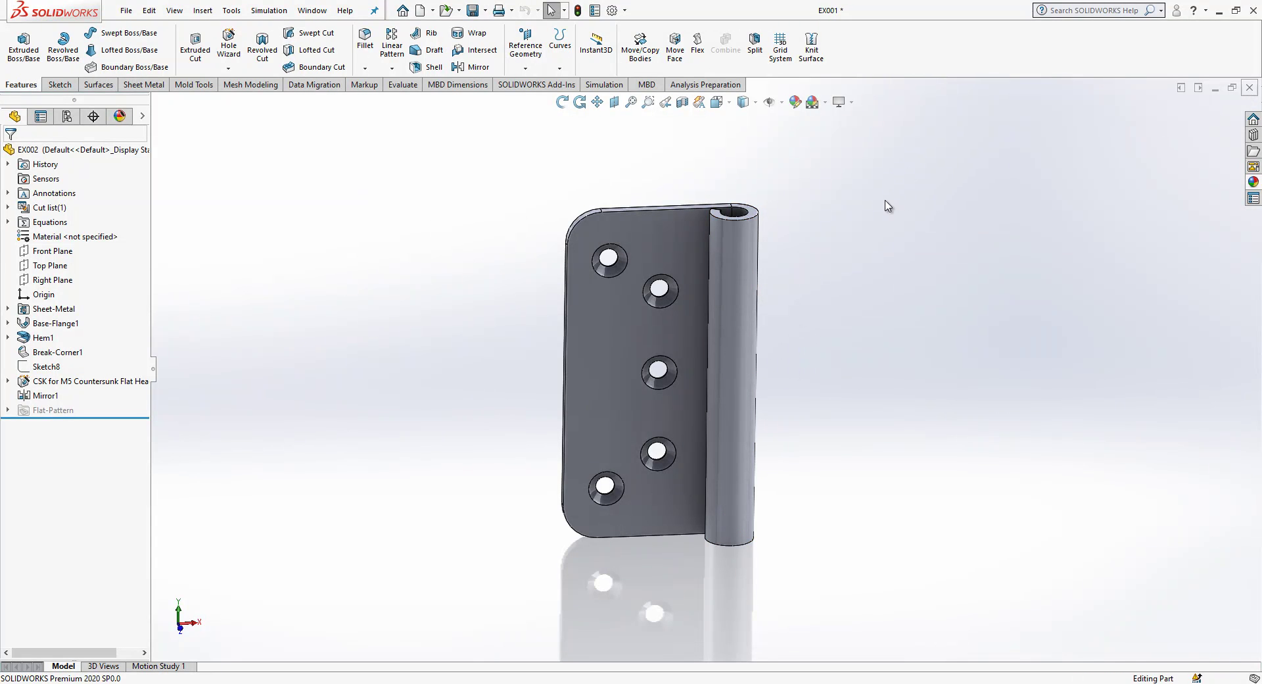
key(ctrl+Tab)
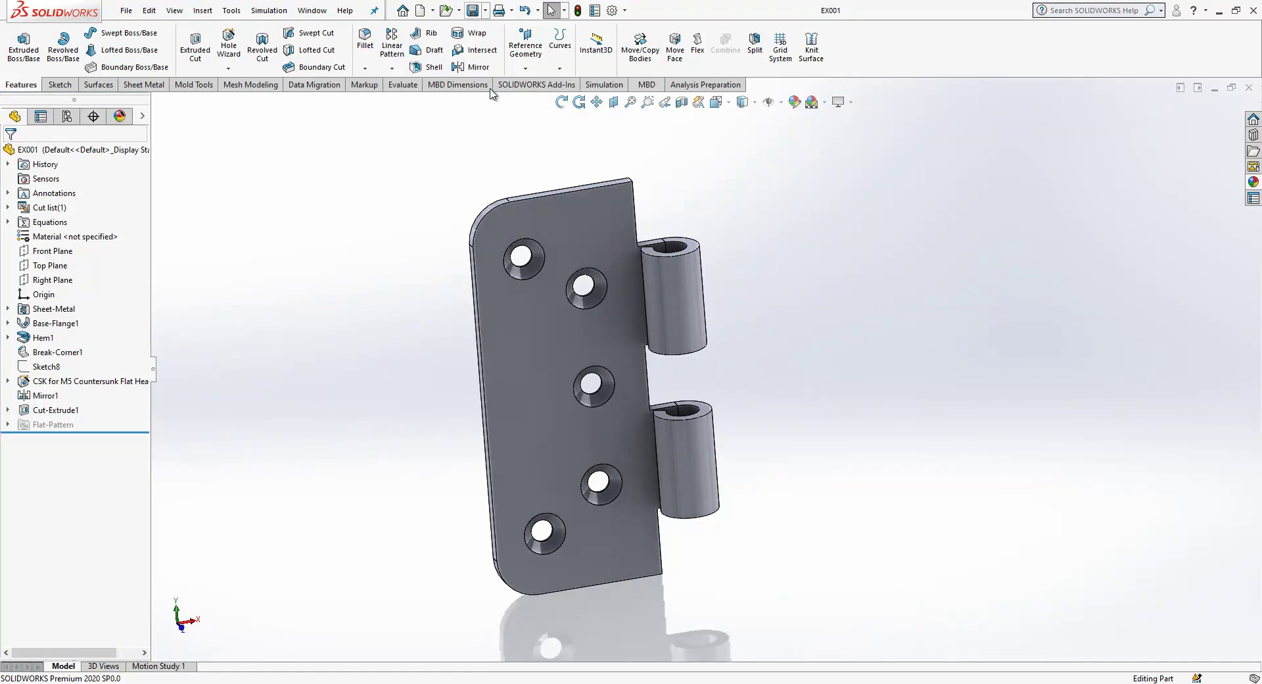
Step: Delete the old EX002, rename the copy of the cut EX001 to EX002, and open it
key(alt+Tab)
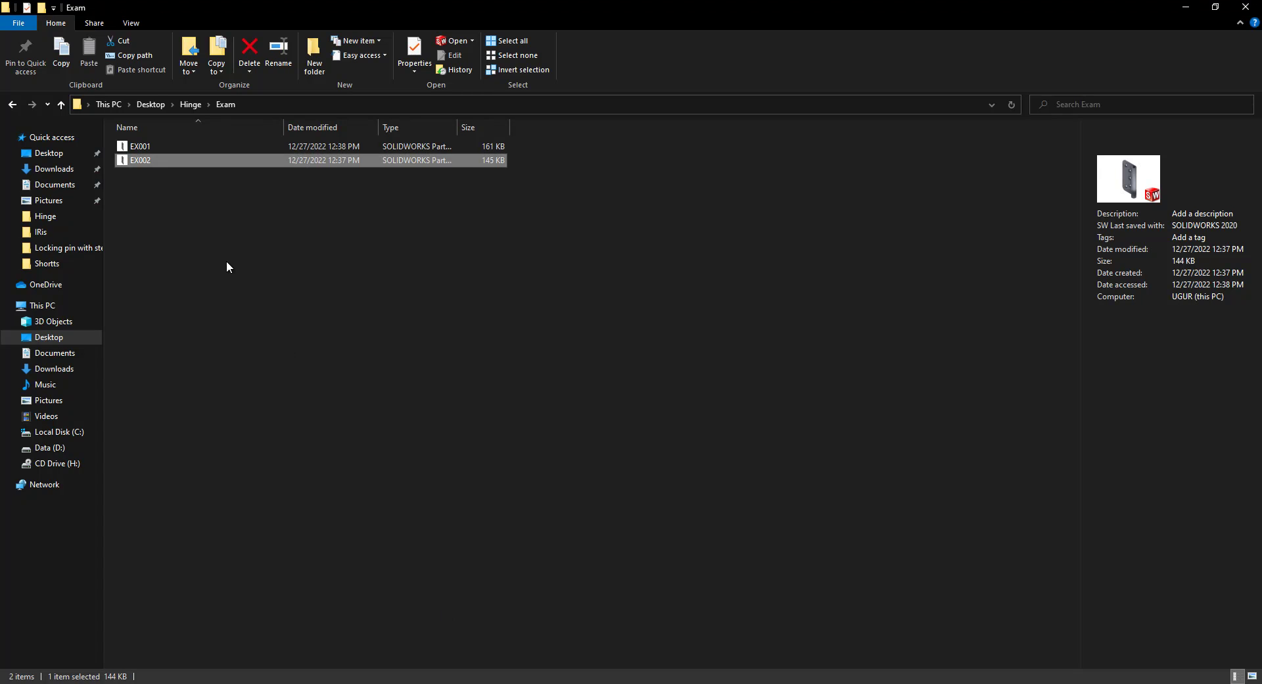
key(Delete)
click(181, 151)
right_click(147, 144)
click(169, 432)
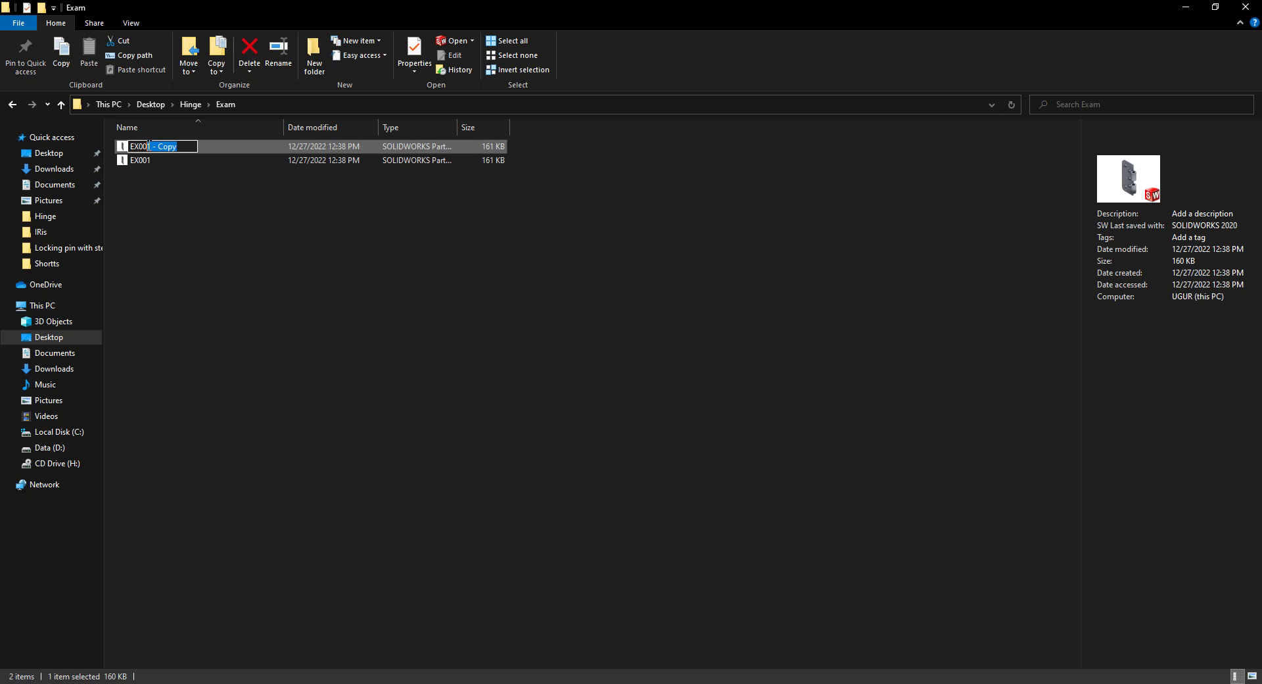
text(EX002)
click(262, 302)
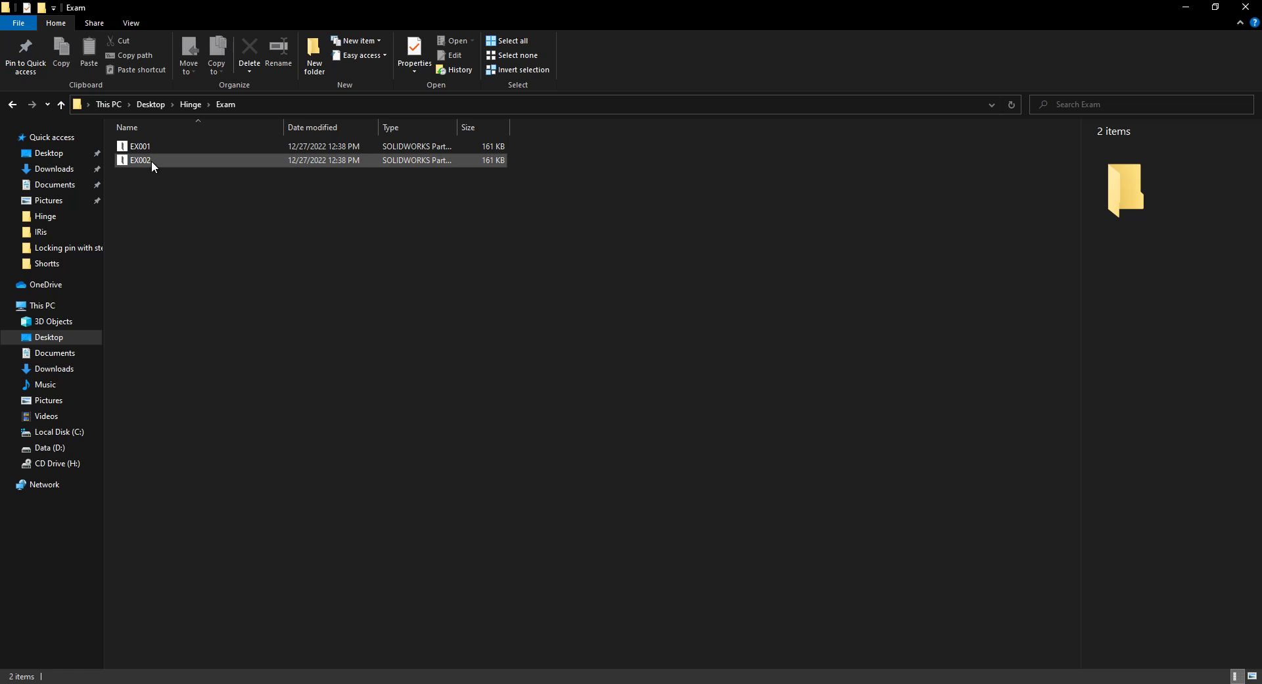
double_click(151, 161)
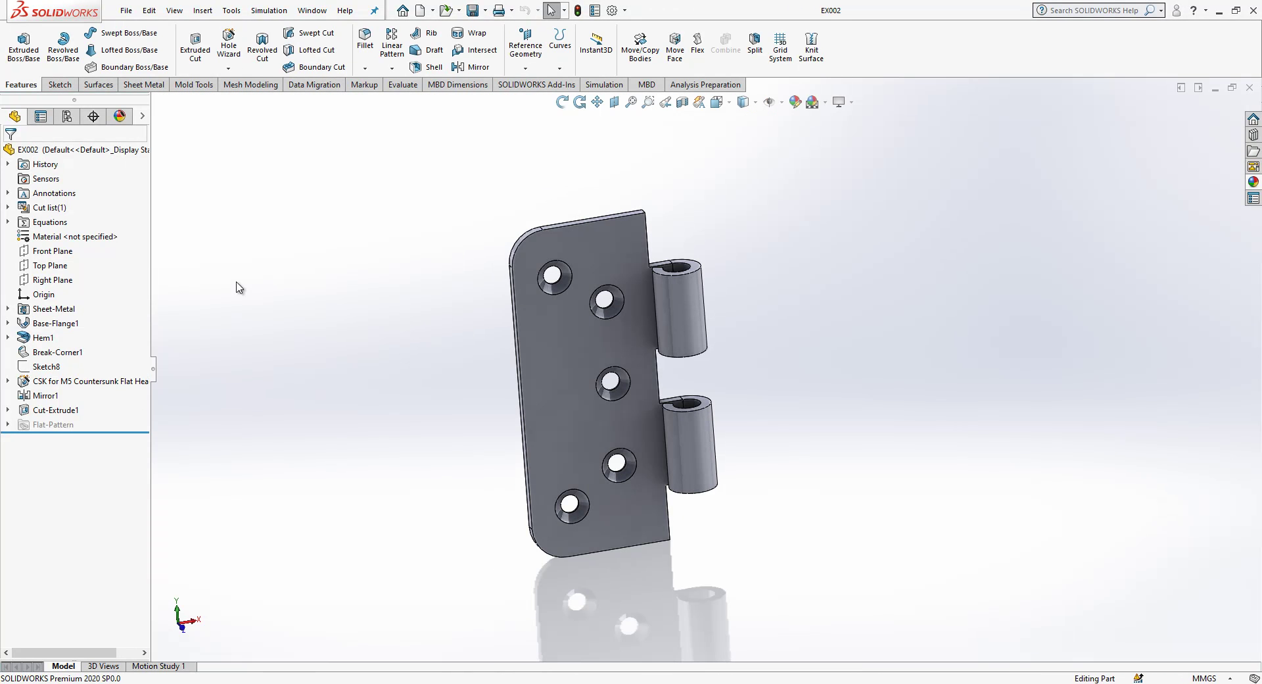
Step: Edit Sketch10 of Cut-Extrude1 in Front view and convert the old cut lines to construction
click(56, 411)
click(7, 410)
click(55, 424)
click(59, 384)
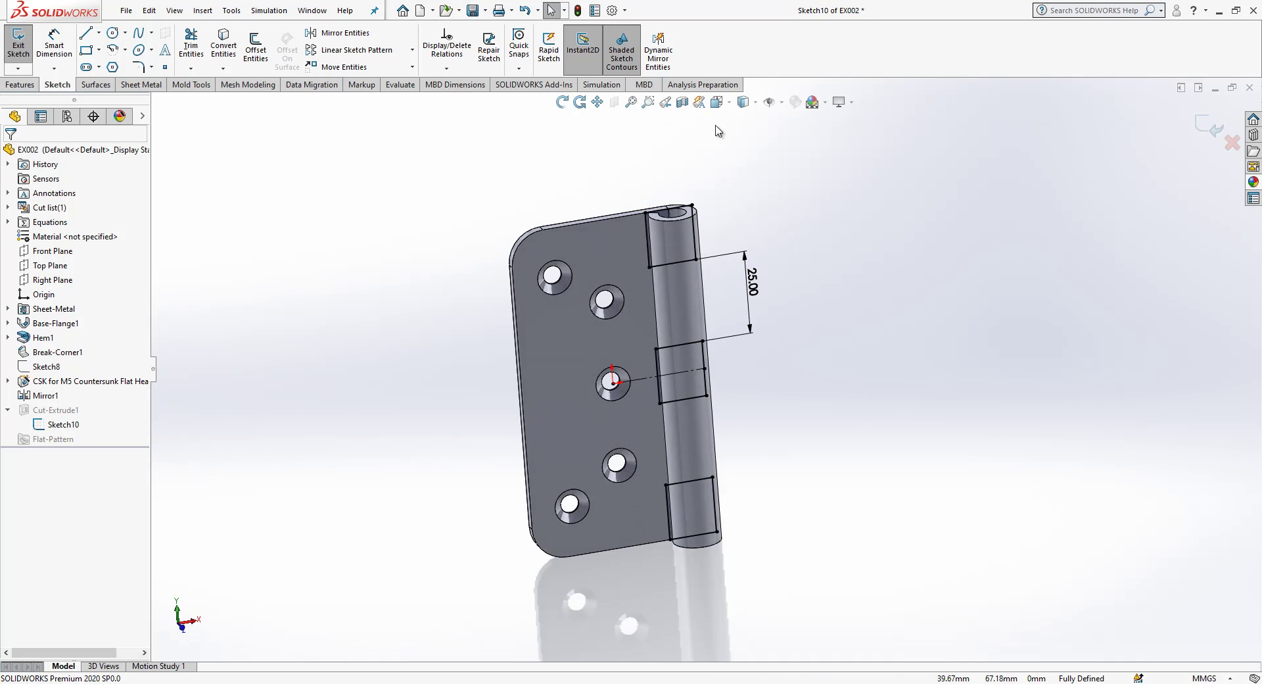
click(716, 102)
click(585, 337)
drag(970, 146, 651, 589)
click(546, 549)
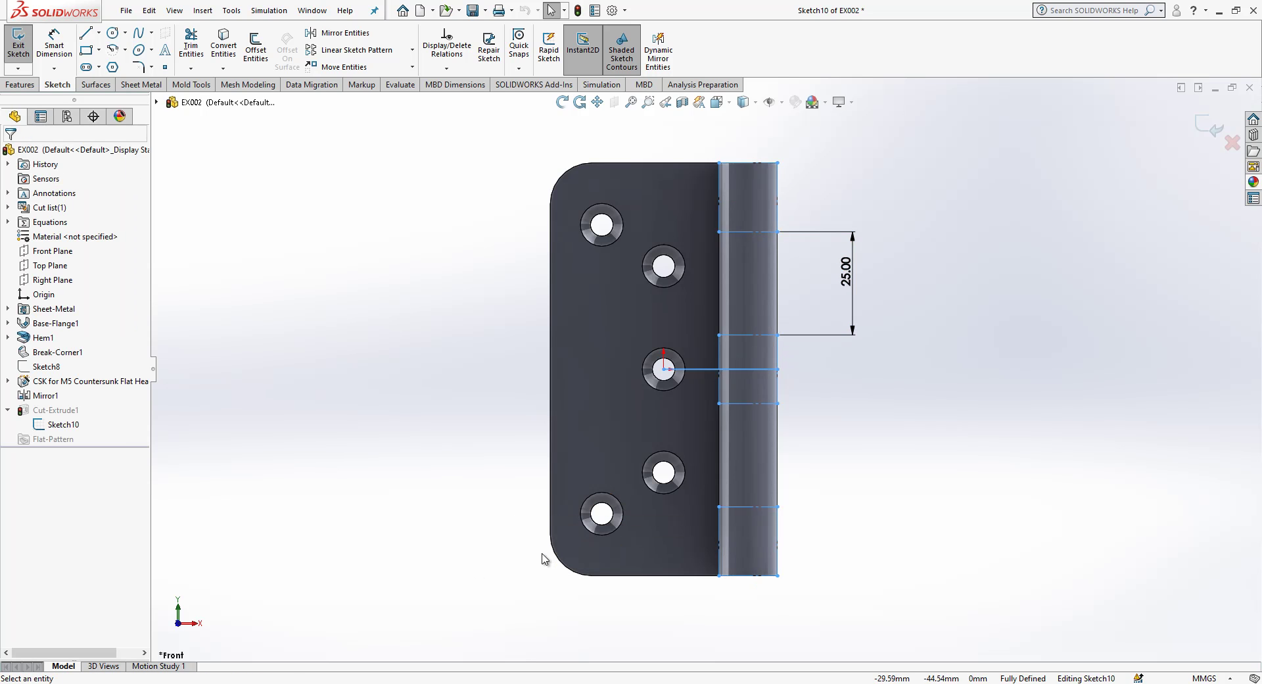
click(722, 372)
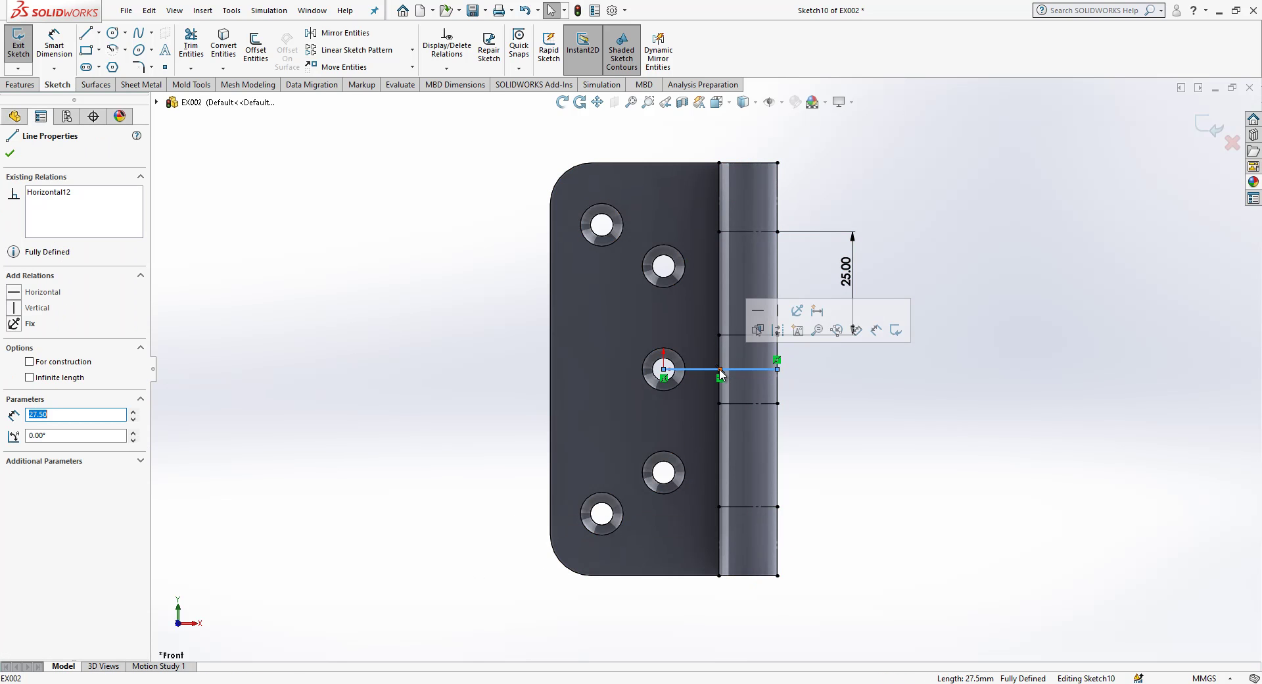
click(779, 331)
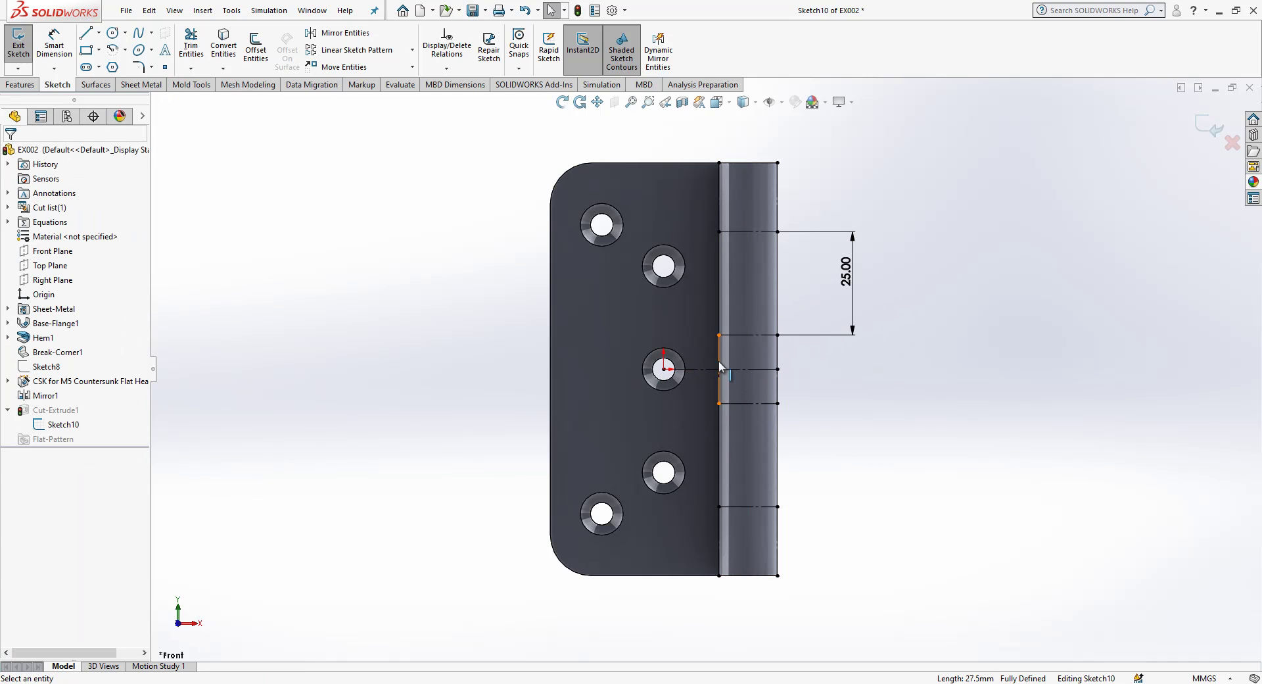
Step: Draw two new corner rectangles across the hem, snapping a corner onto the construction line
click(86, 51)
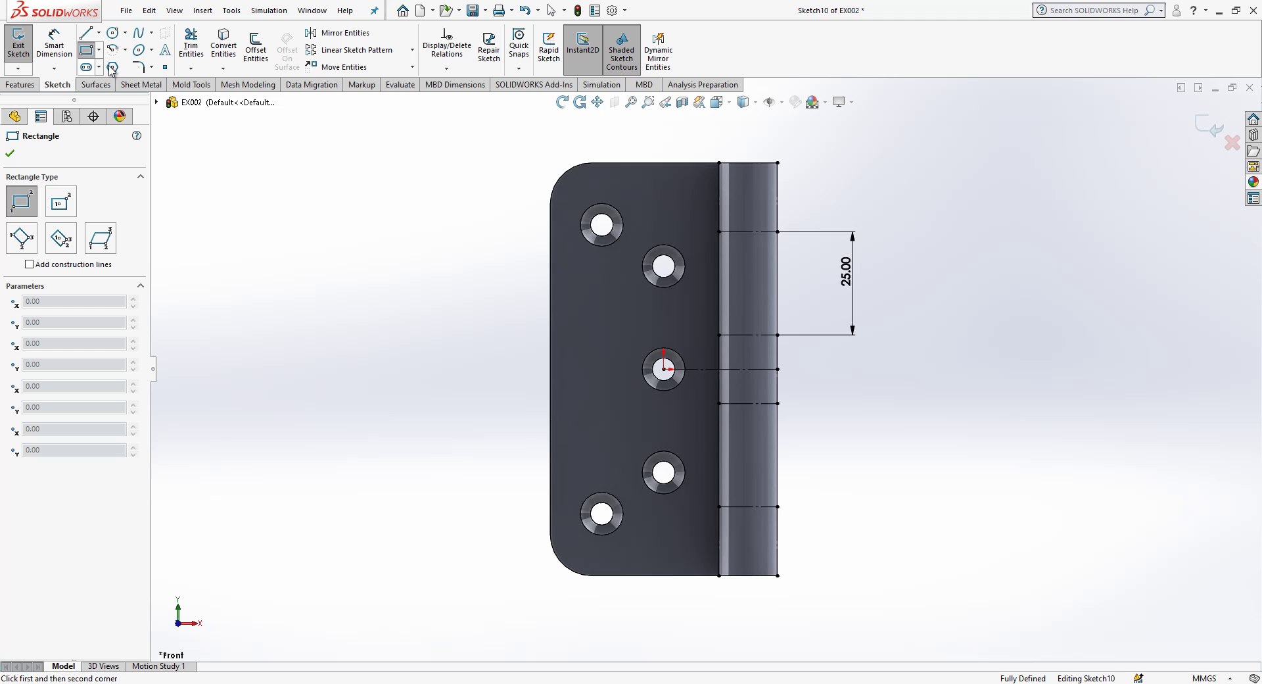
click(720, 232)
click(777, 334)
click(778, 404)
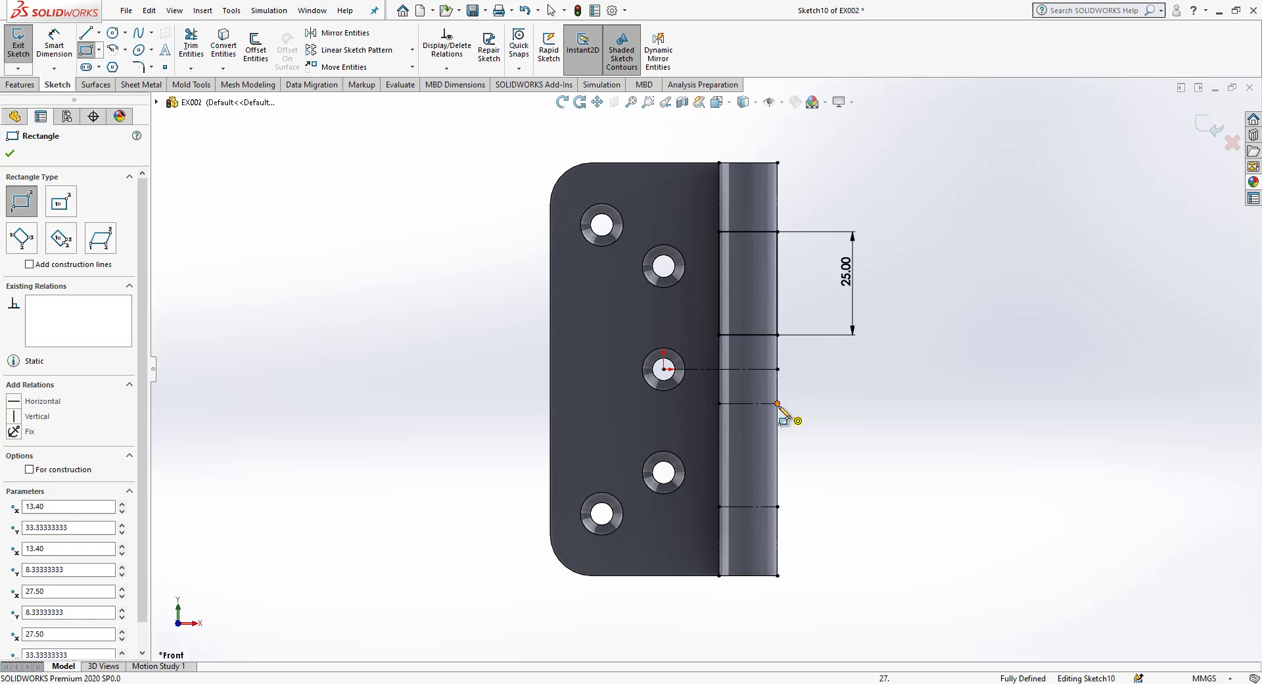
click(721, 509)
key(Escape)
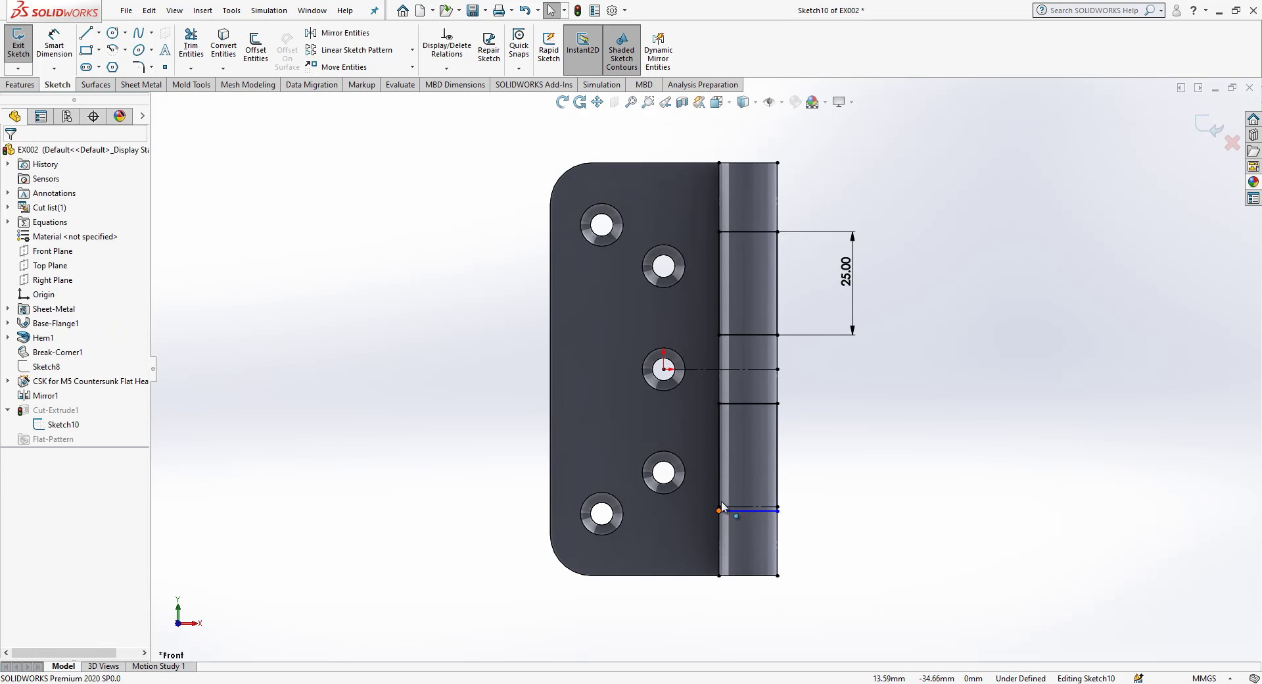
drag(720, 511, 722, 506)
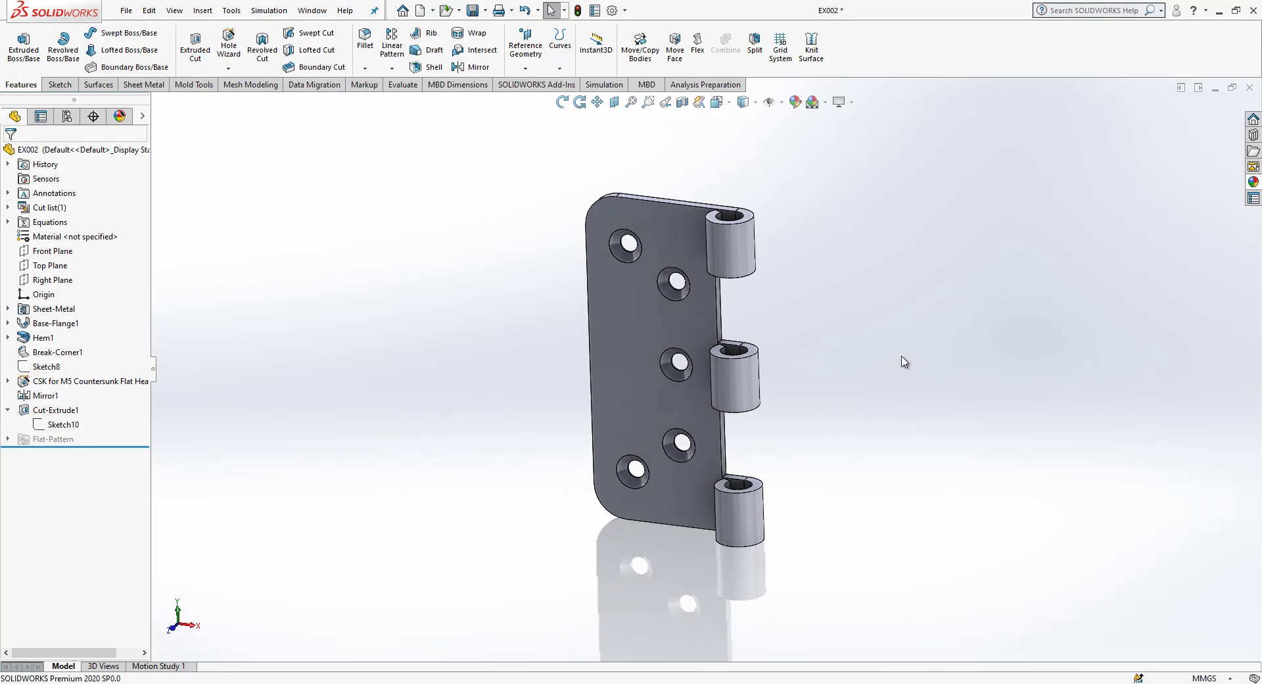
Step: Save EX002 and create a new assembly containing EX001 and EX002
click(473, 10)
click(419, 11)
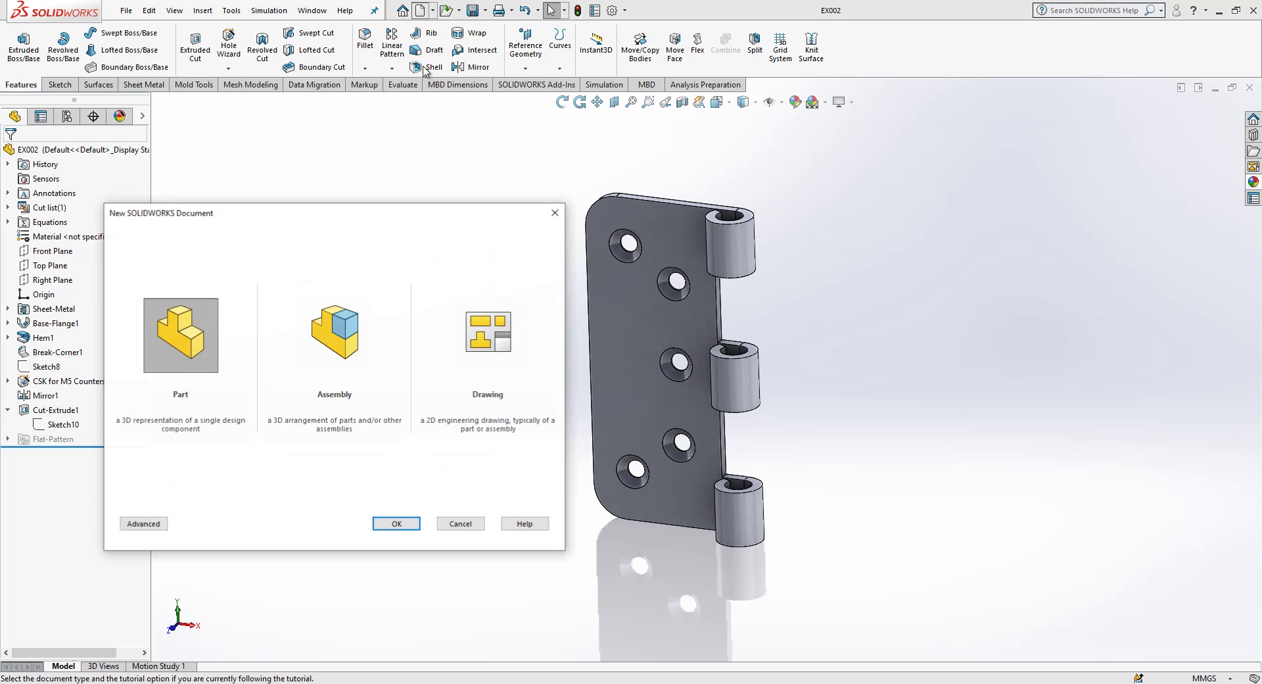
click(336, 316)
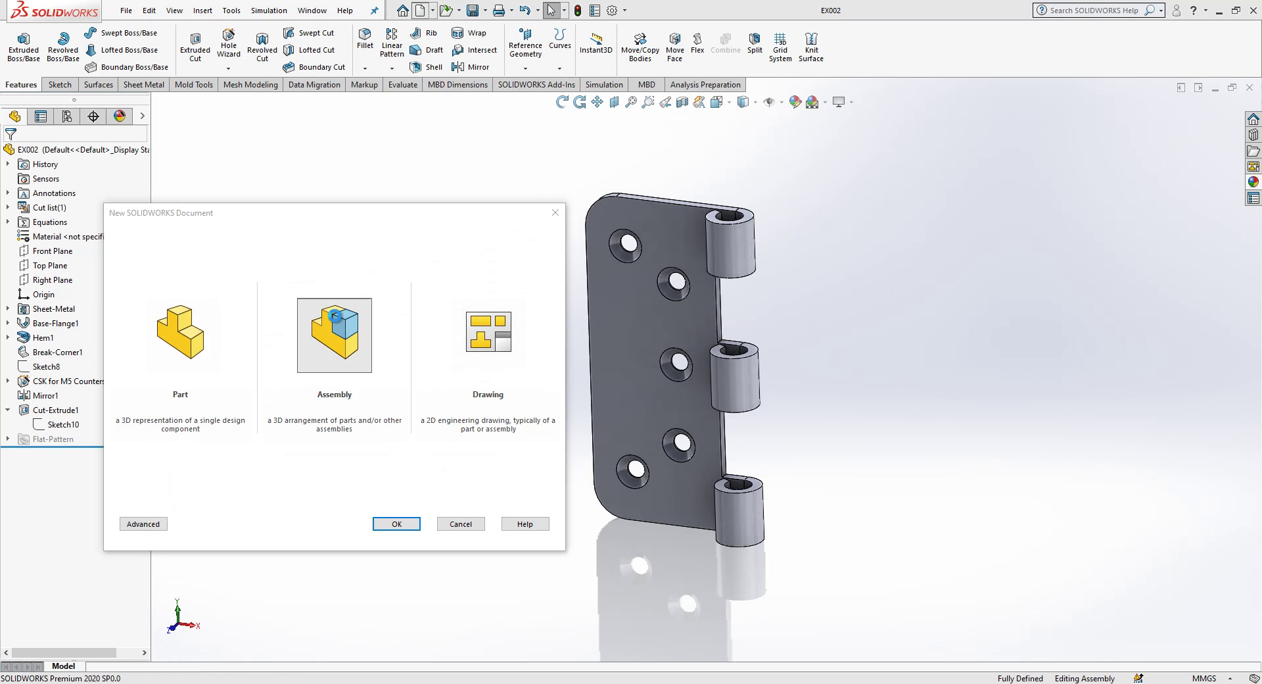
double_click(336, 316)
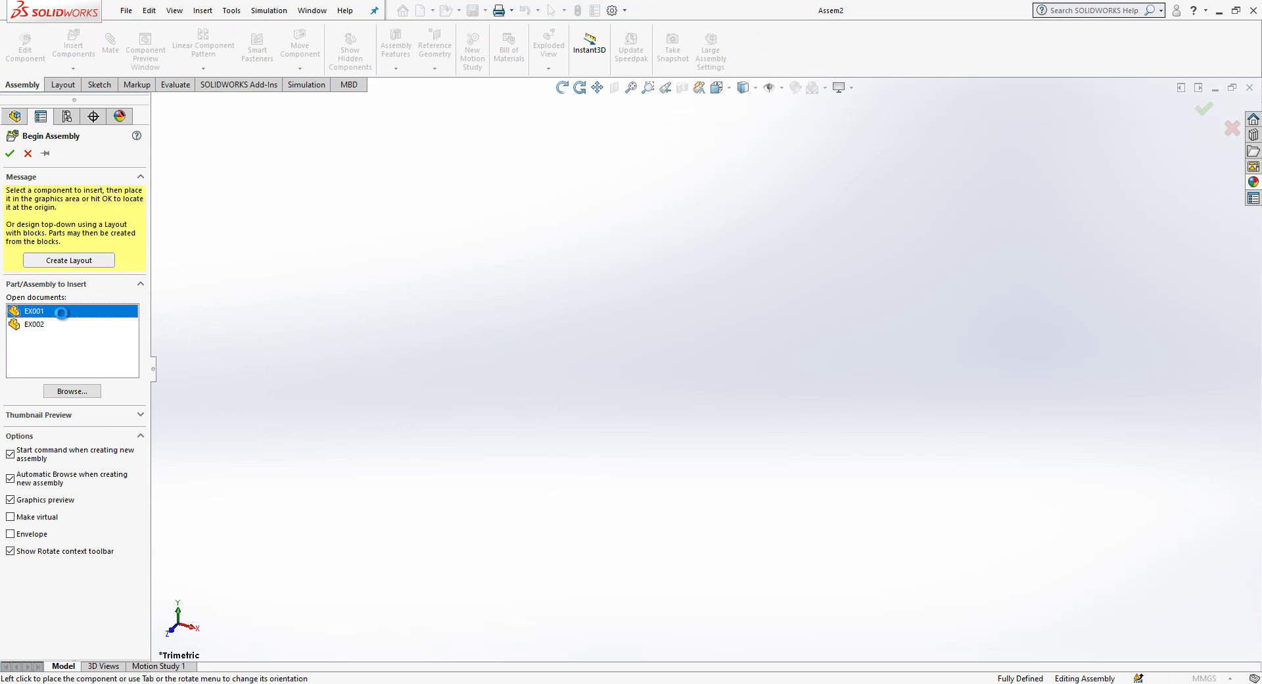
click(348, 259)
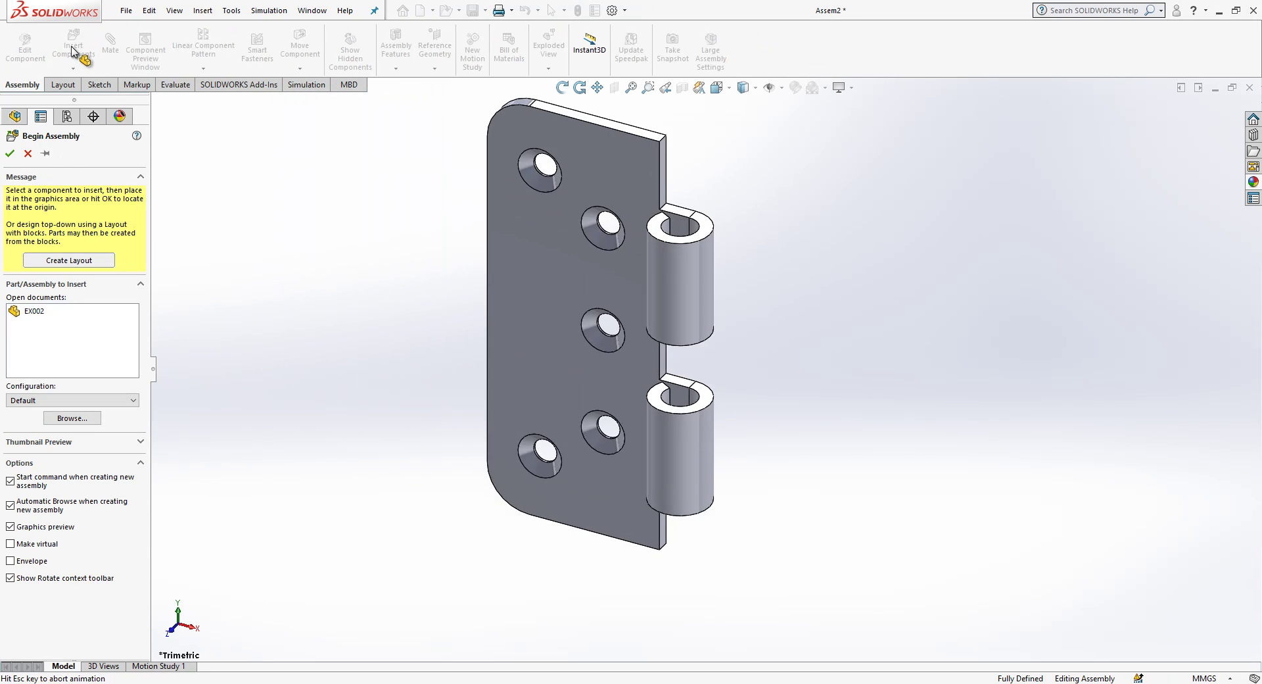
click(74, 50)
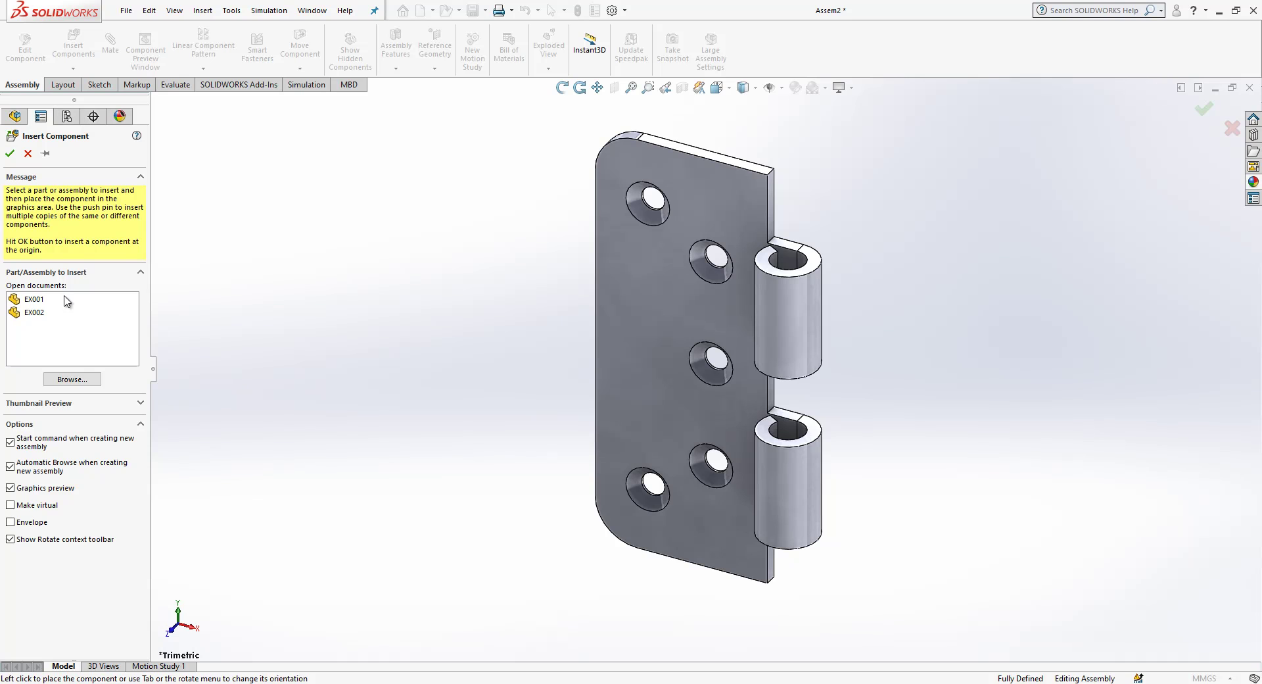
click(376, 296)
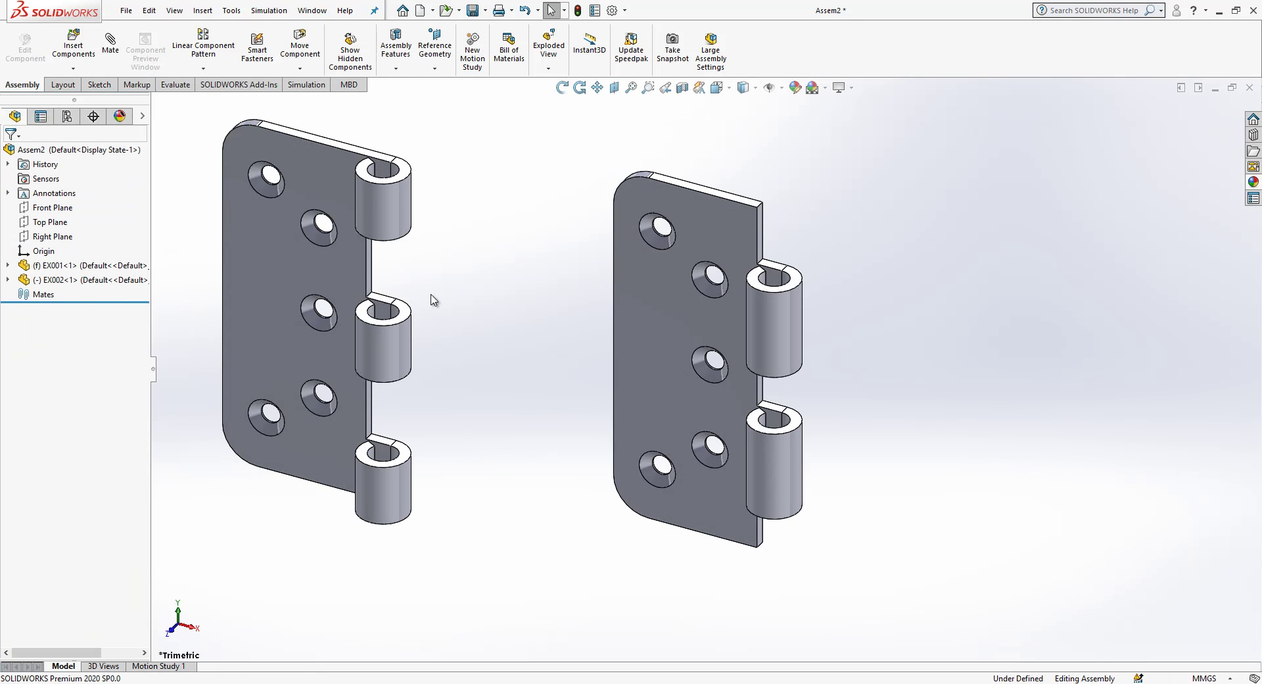
Step: Rotate one leaf so its knuckles face the other, and move EX002 to the right
click(300, 68)
click(318, 99)
drag(302, 164, 505, 263)
key(Escape)
drag(334, 173, 1016, 248)
click(866, 300)
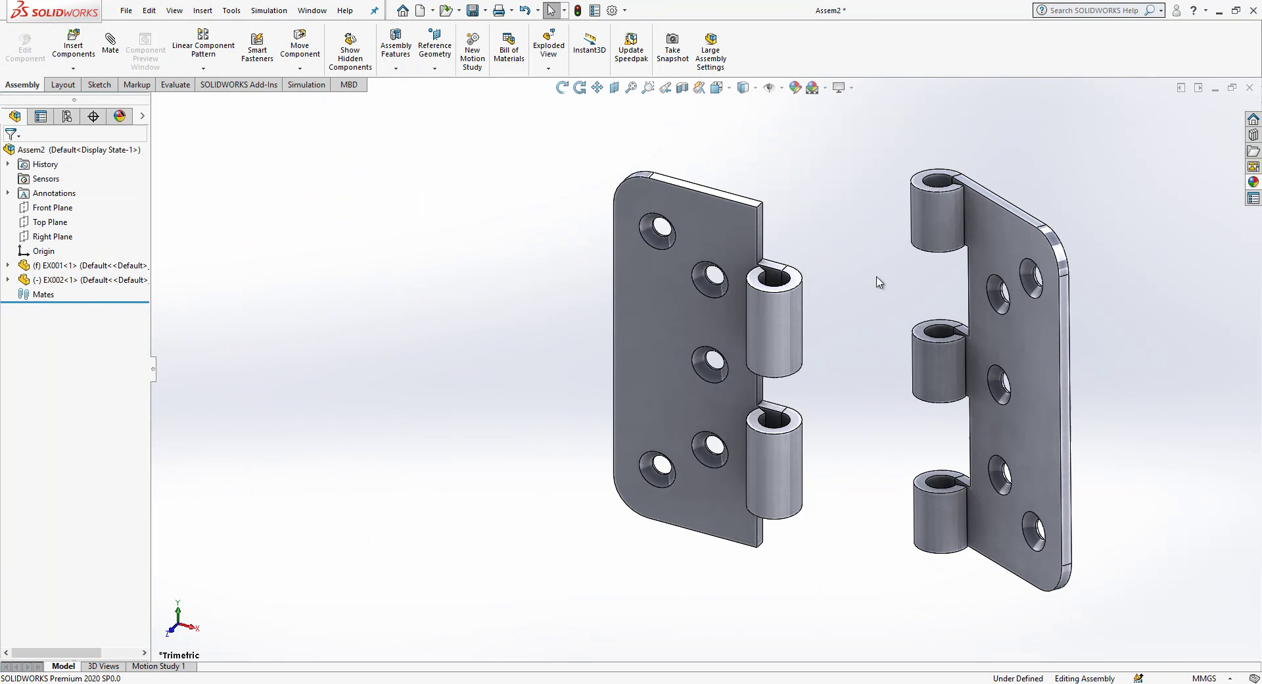
middle_drag(865, 302, 821, 367)
scroll(973, 313, down, 1)
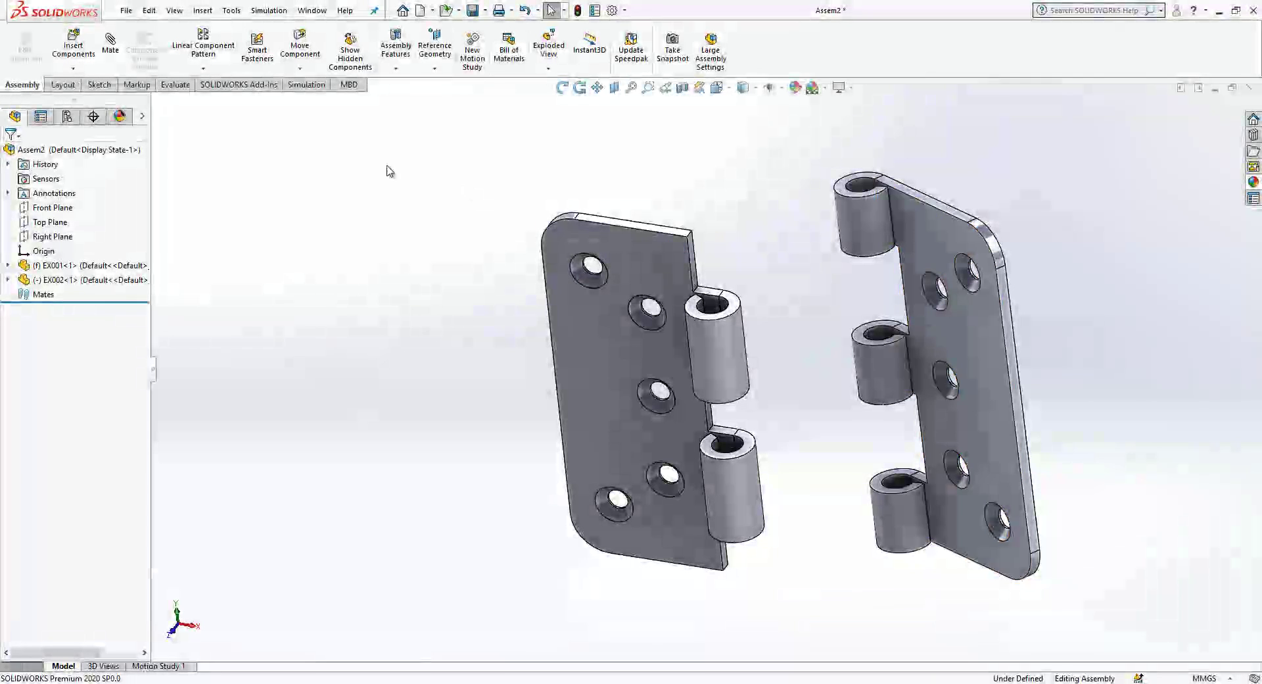
click(728, 353)
click(858, 238)
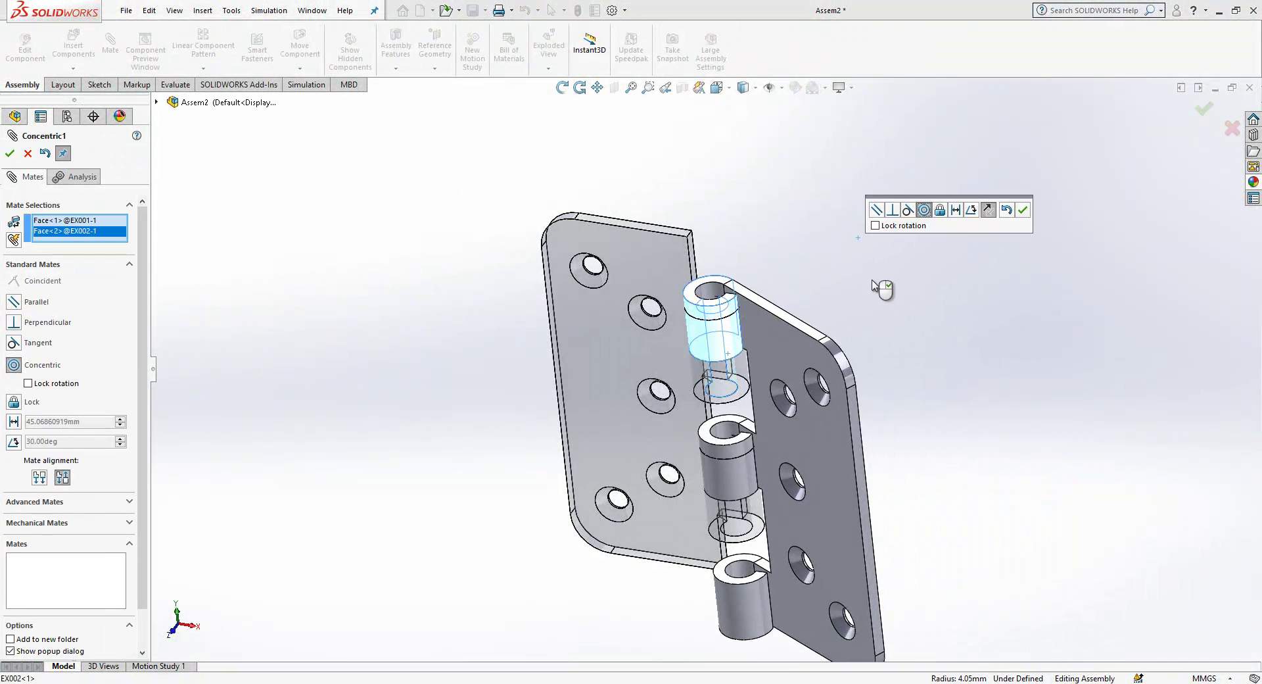
click(1027, 210)
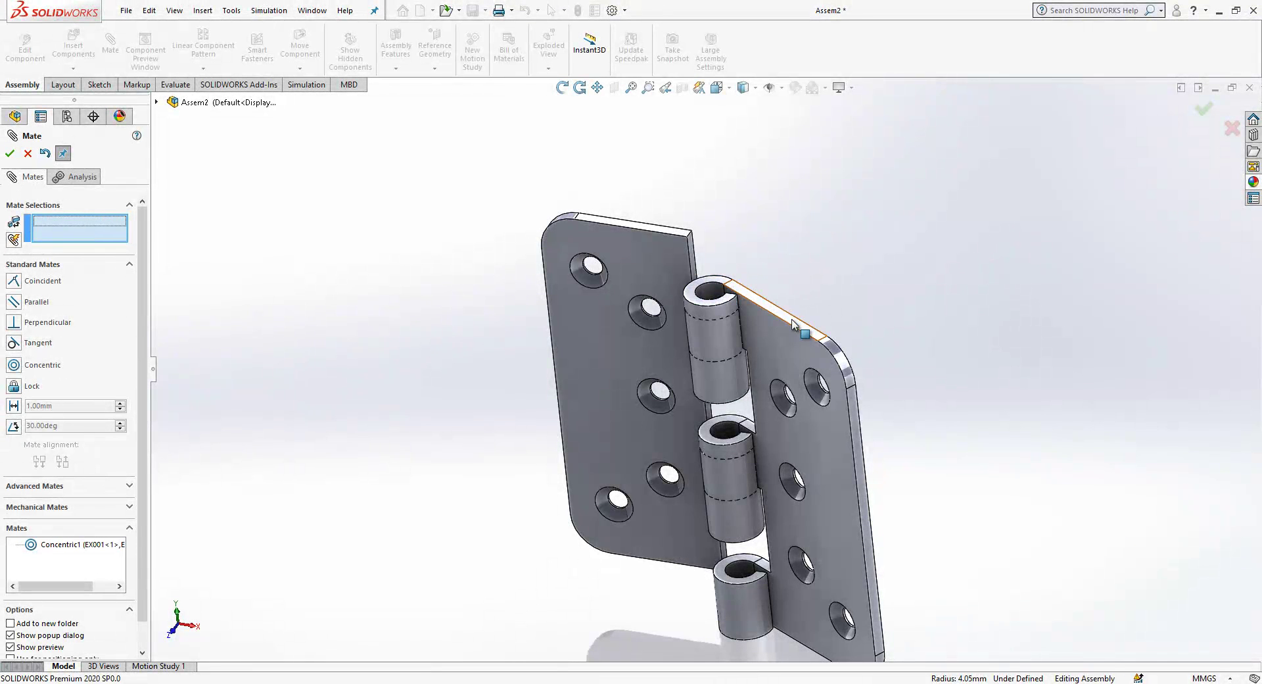
click(792, 321)
click(662, 232)
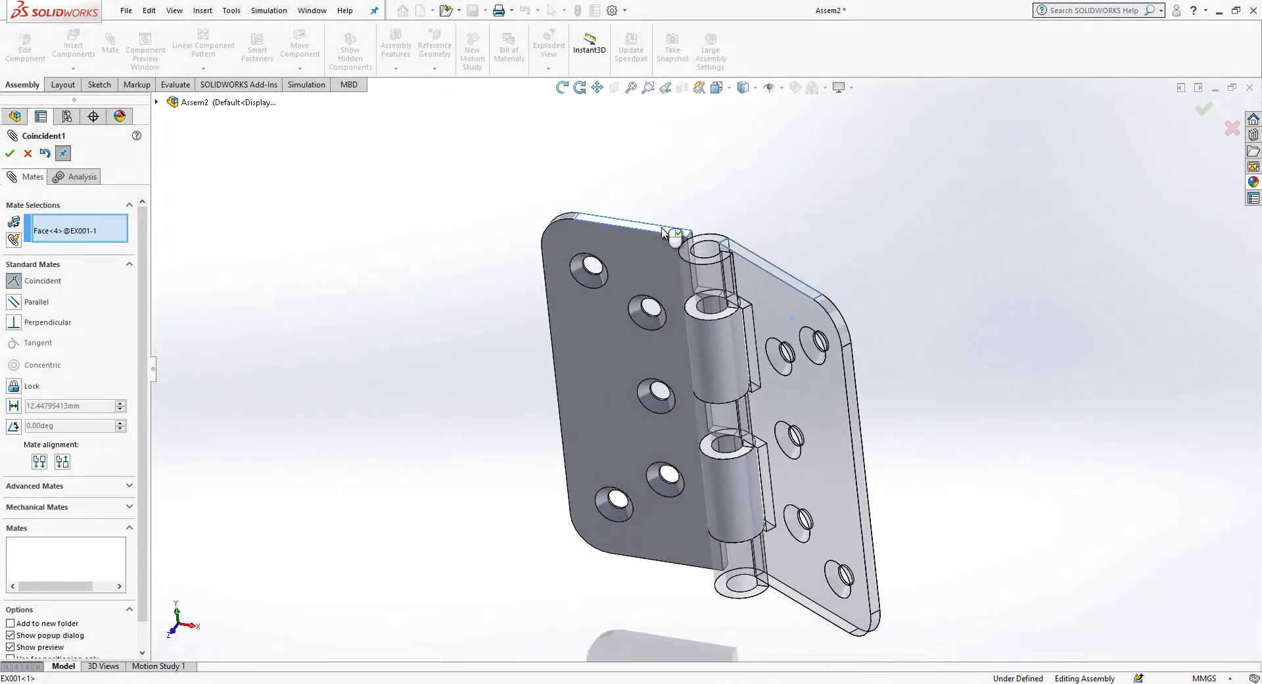
click(811, 199)
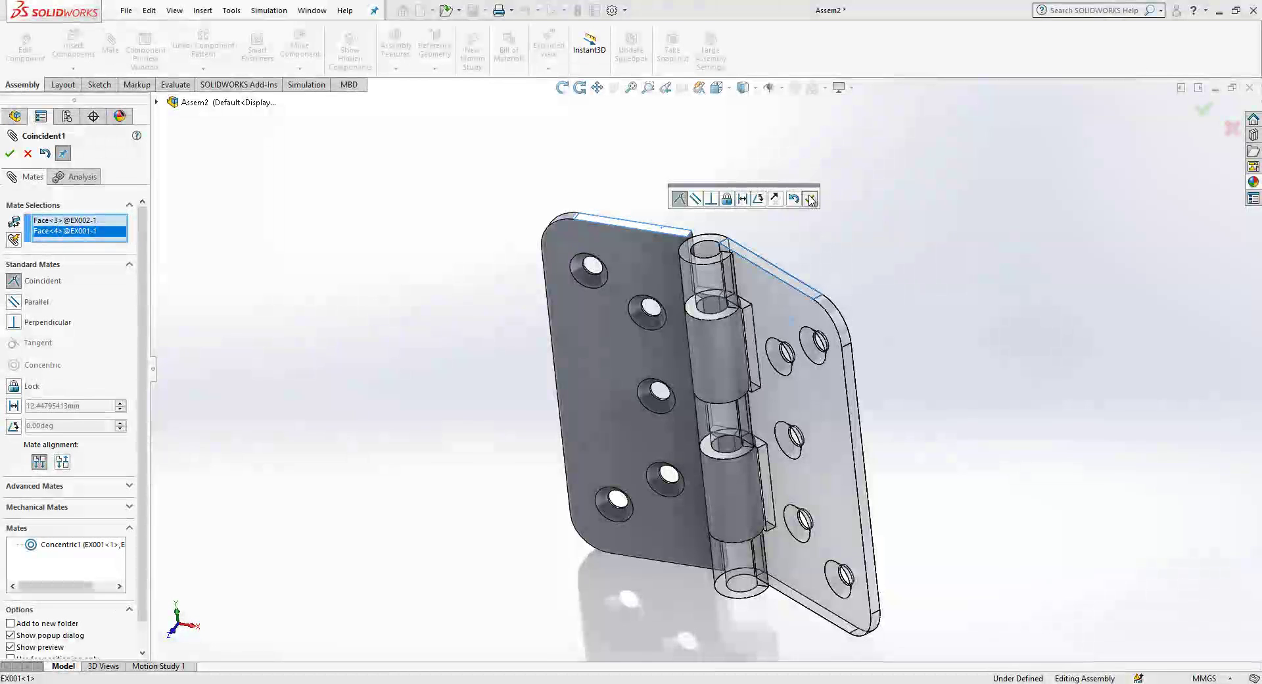
key(Escape)
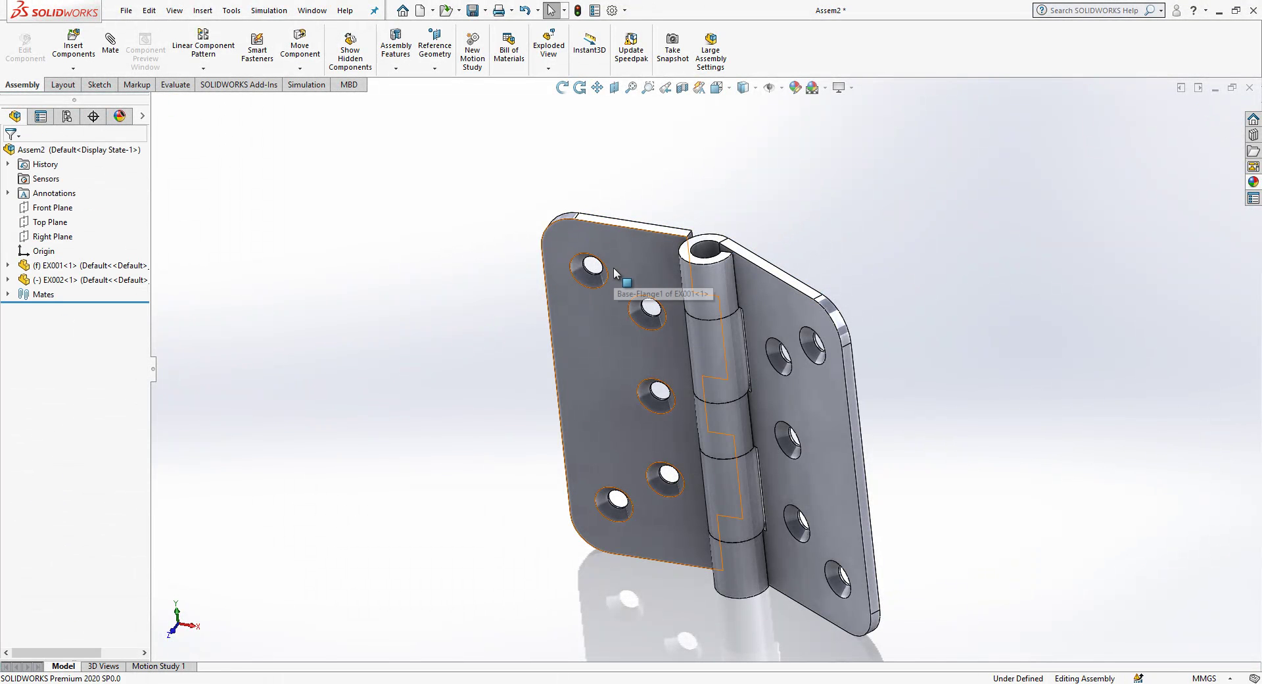
key(ctrl+z)
key(ctrl+z)
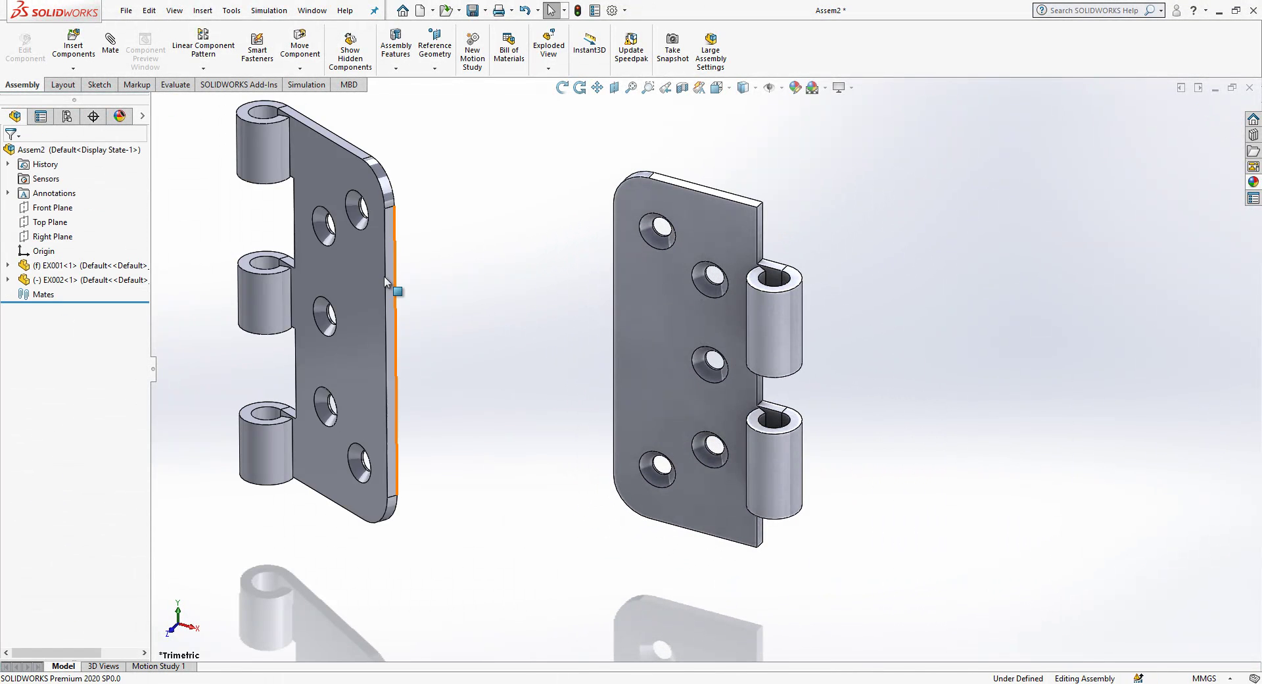
drag(368, 264, 1033, 279)
Step: Mate the right leaf's knuckles concentric with the left leaf's knuckle bore
click(858, 342)
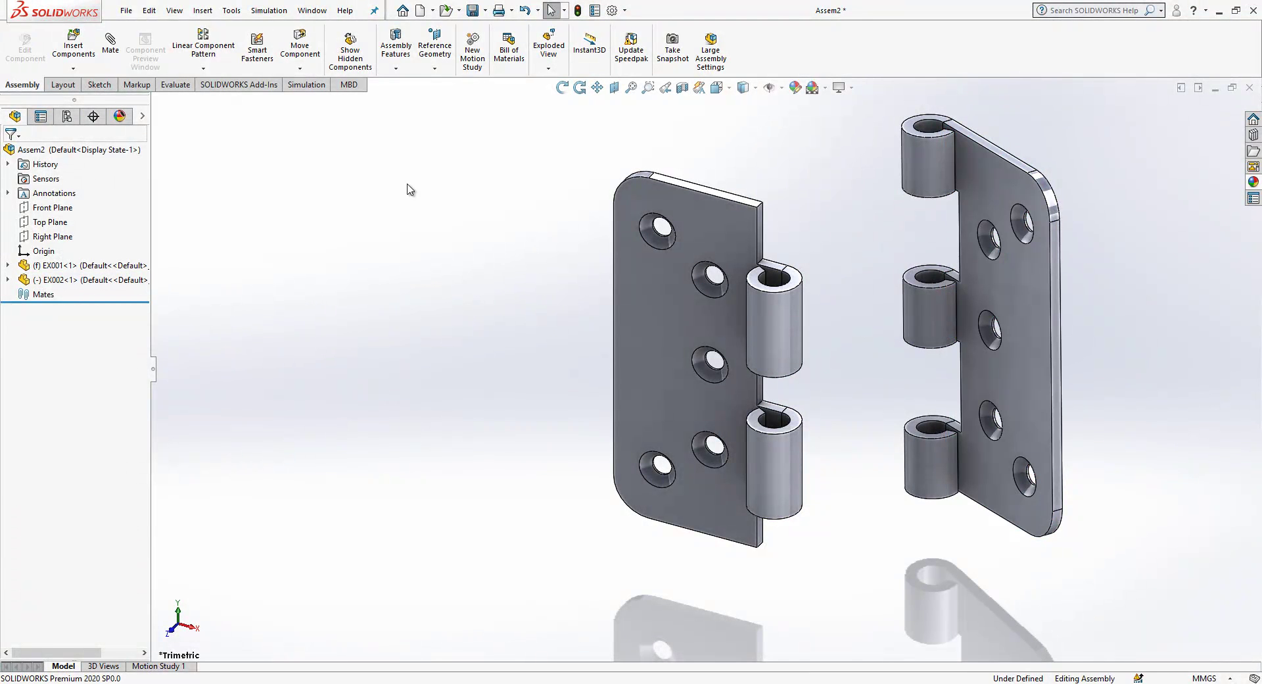
click(109, 46)
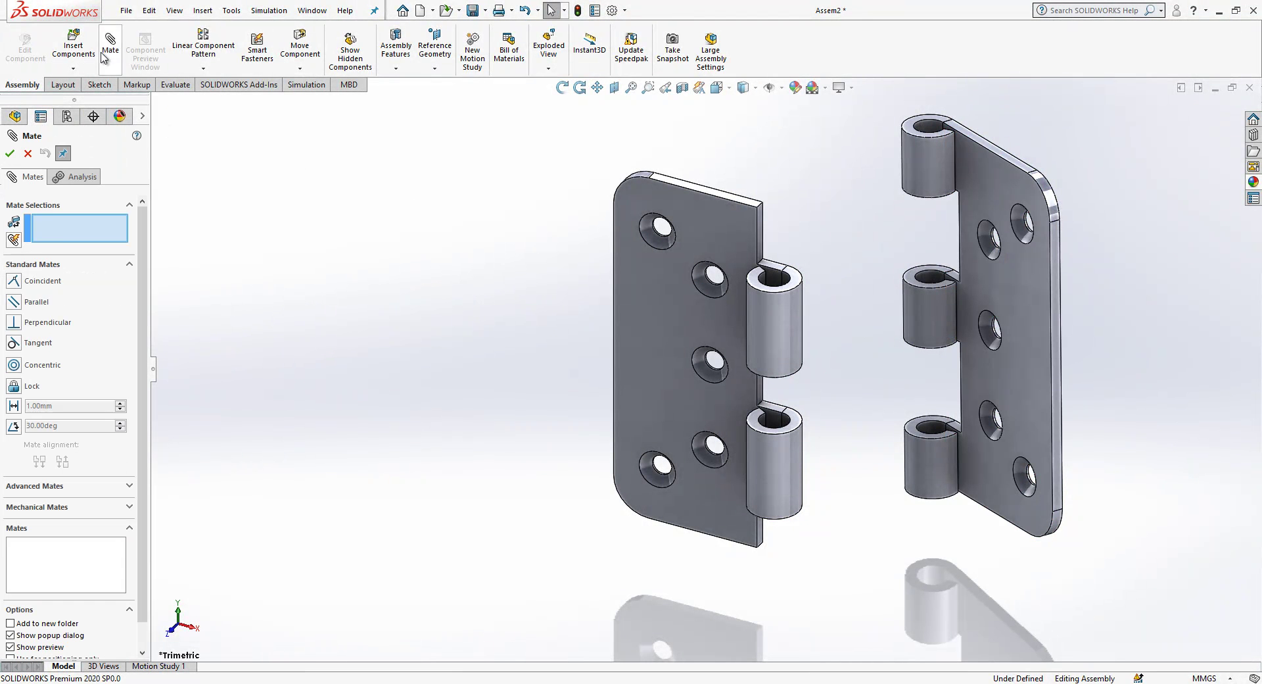
click(763, 329)
click(919, 167)
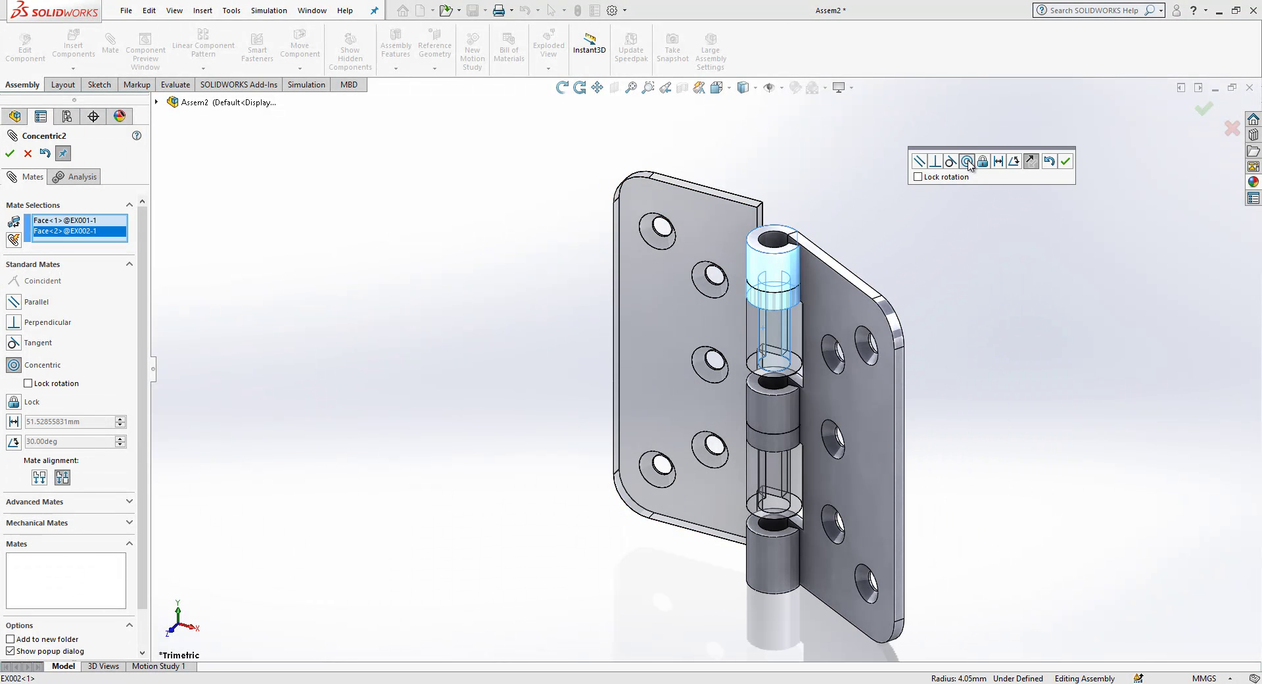
click(1066, 162)
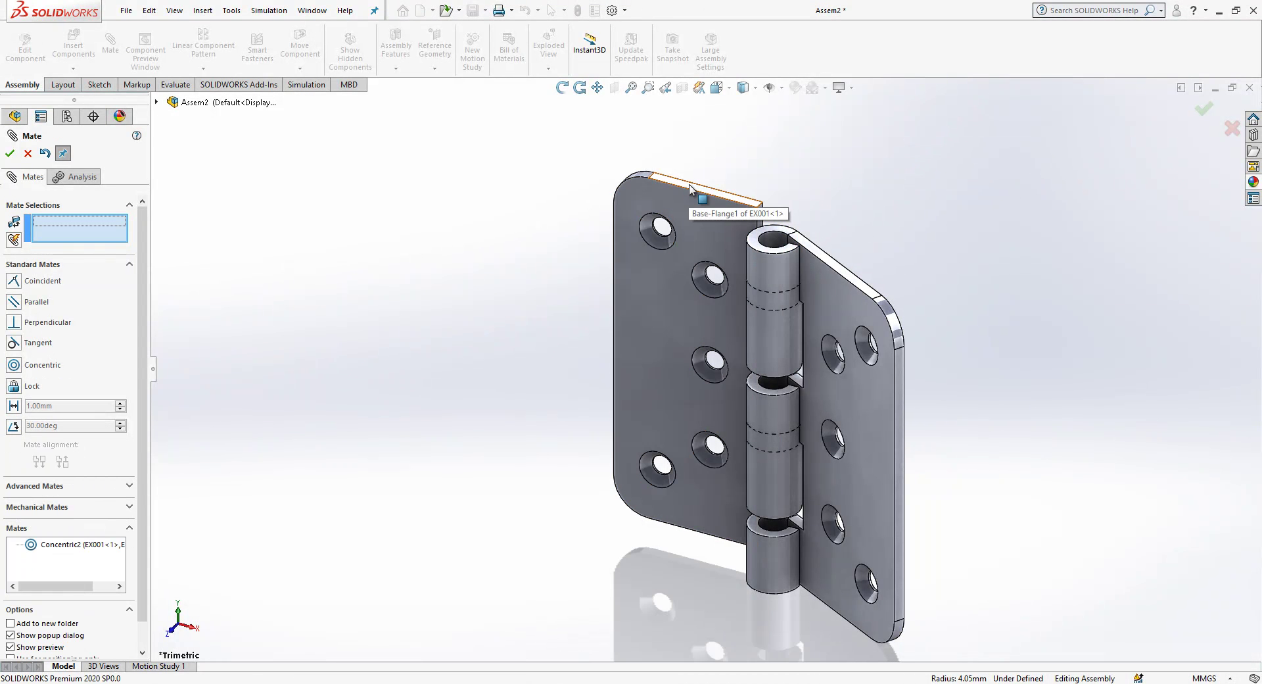
Step: Make the two leaves' top faces coincident
click(727, 206)
click(803, 247)
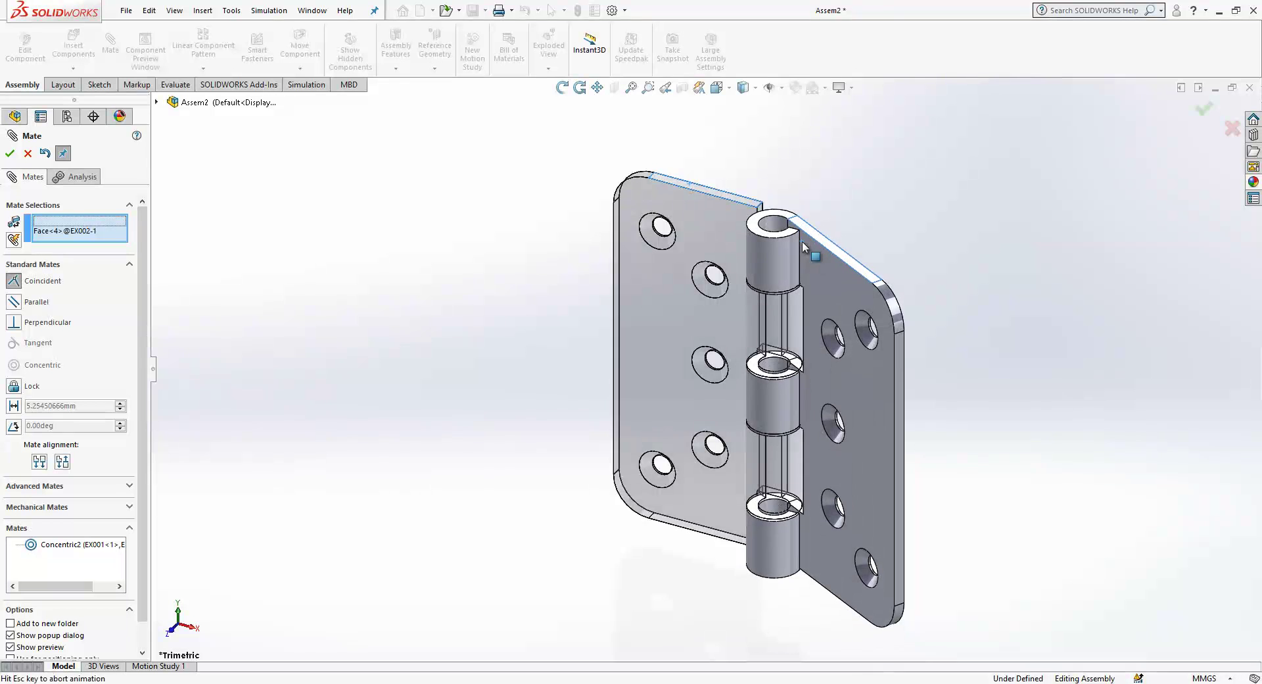
click(951, 212)
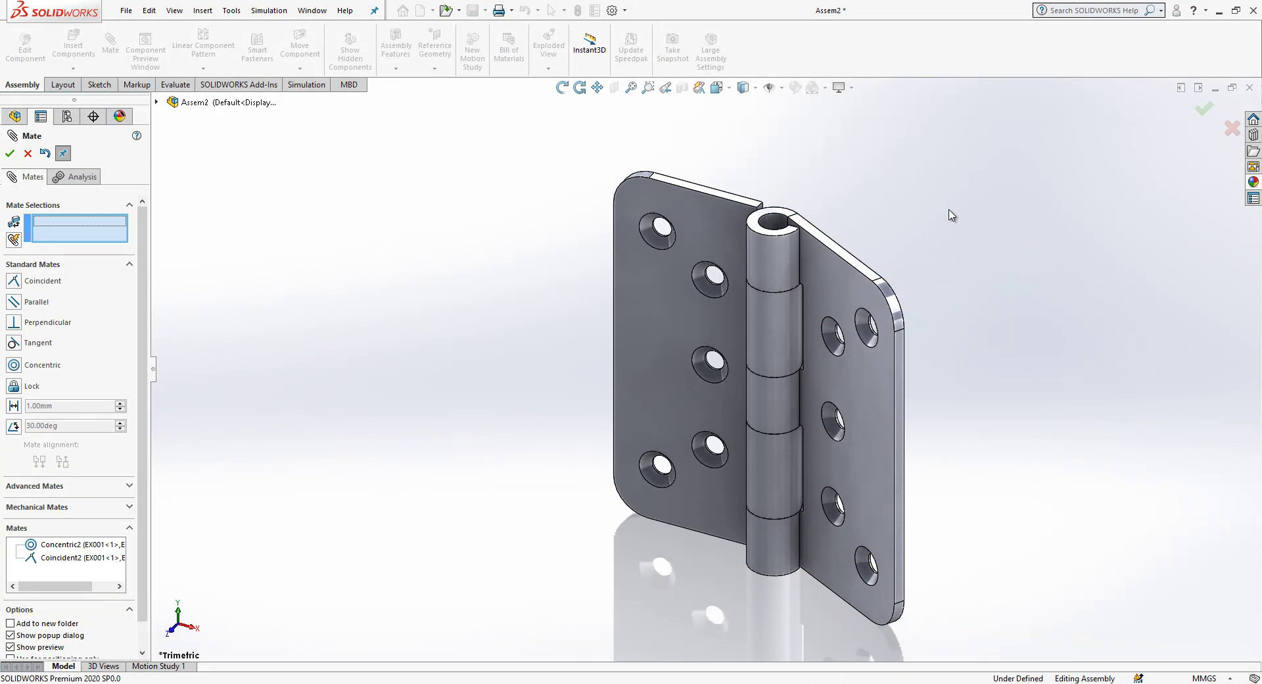
Step: Close the mate setup and set the EX001 leaf to Float
key(Escape)
click(41, 263)
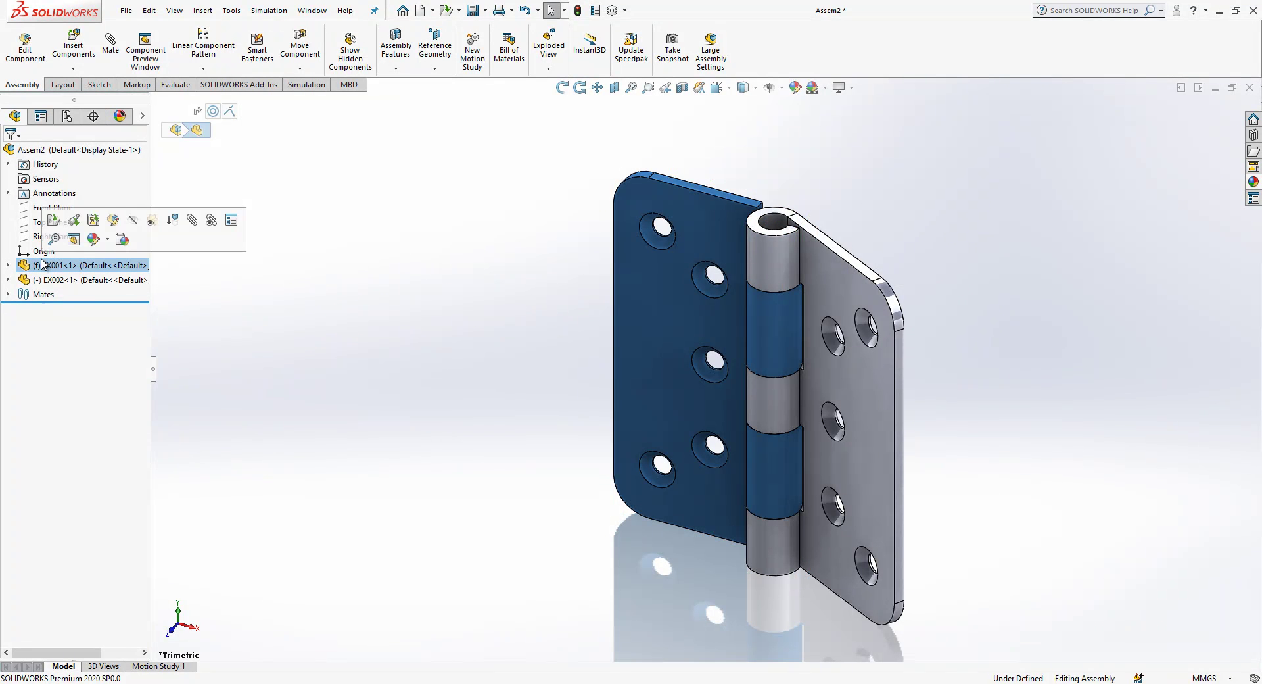
right_click(45, 264)
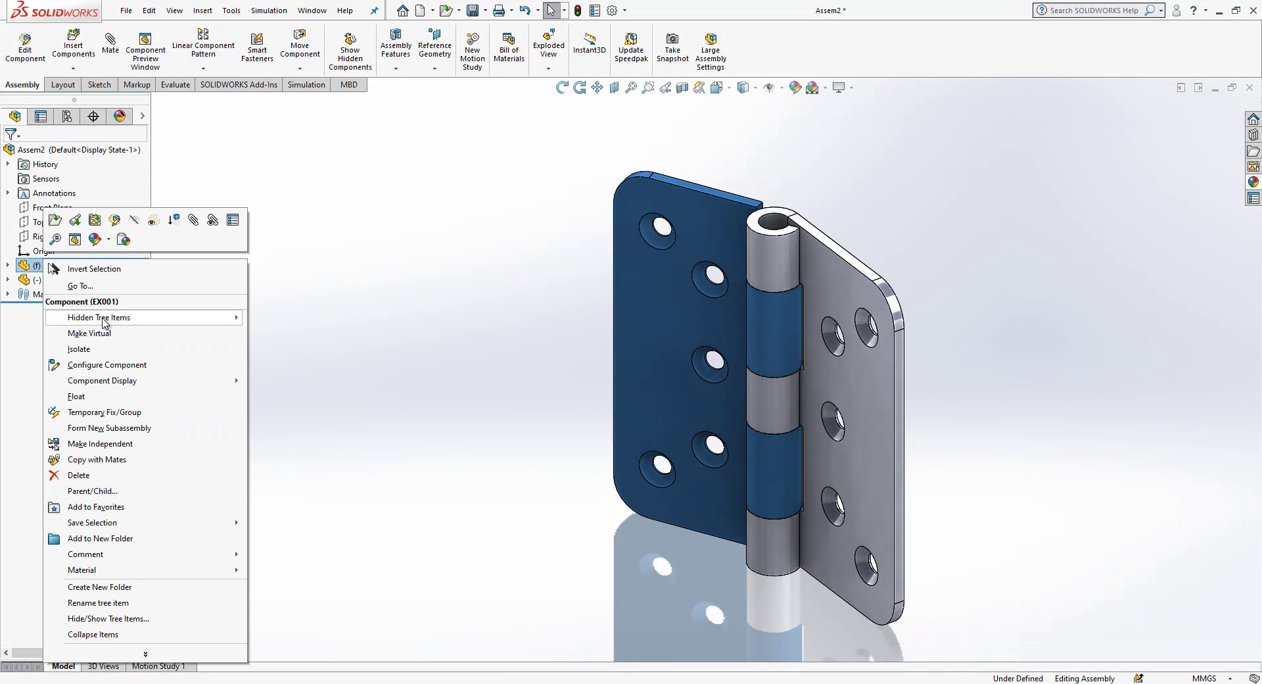
click(113, 396)
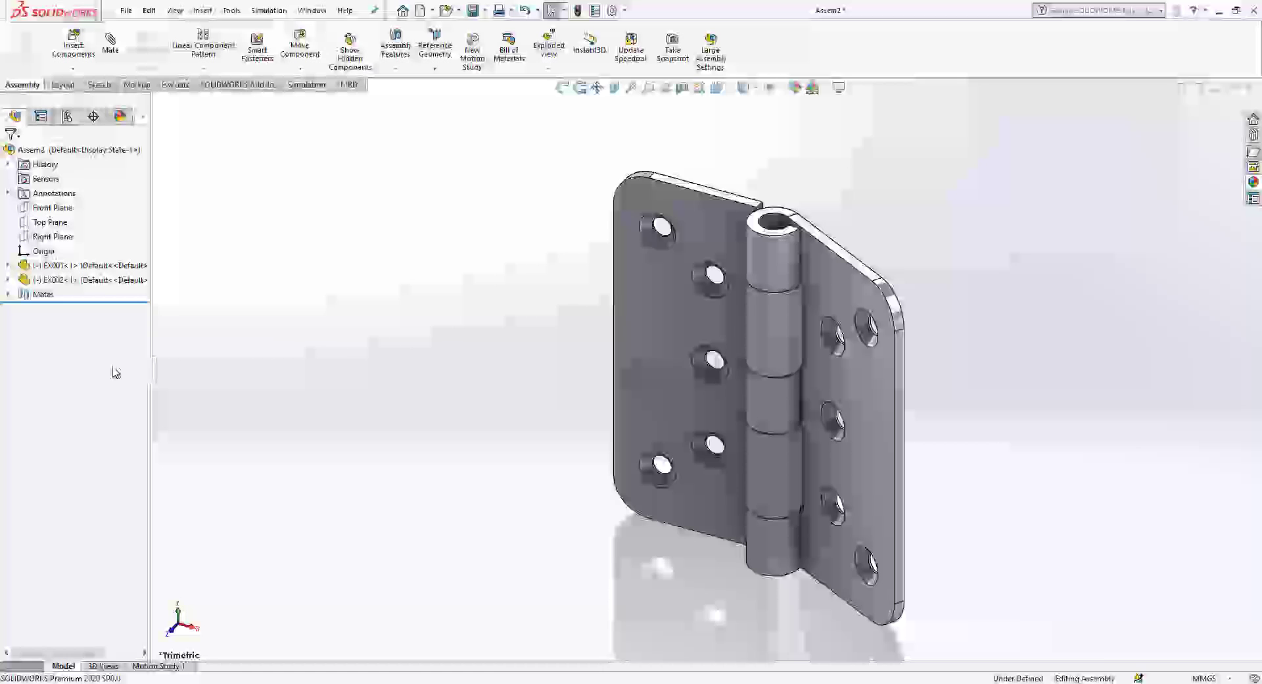
Step: Mate EX001's origin coincident with the assembly origin
click(7, 265)
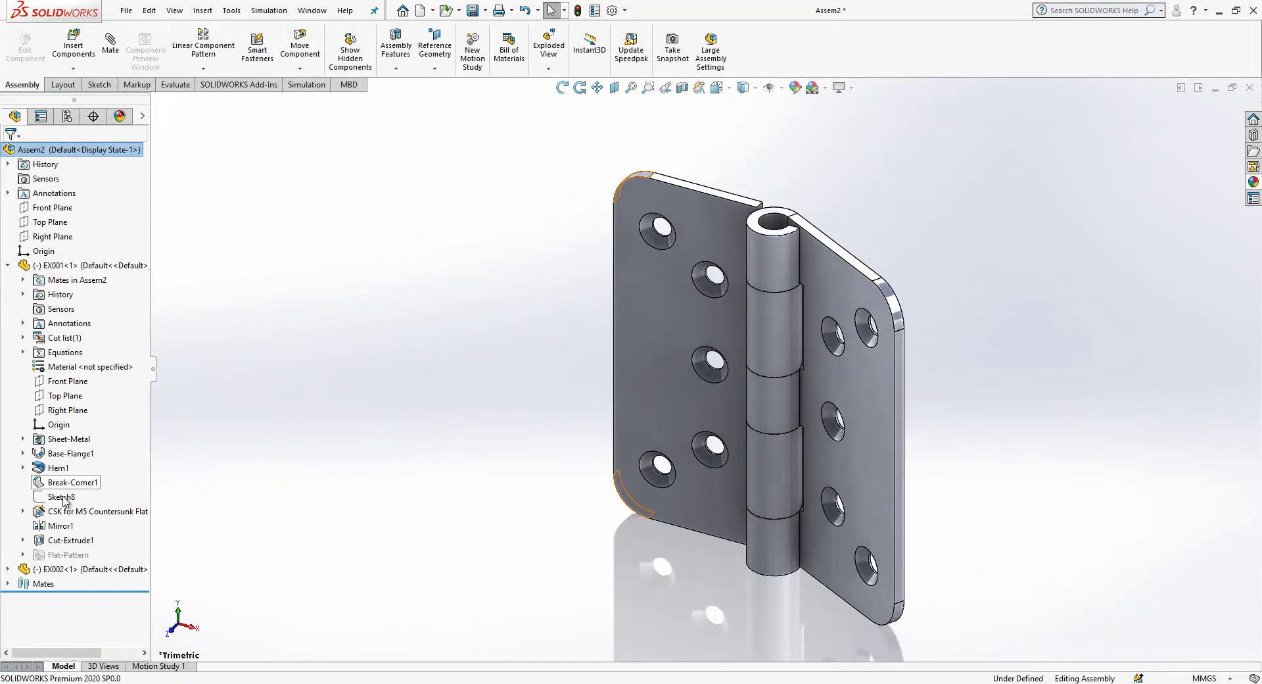
click(65, 425)
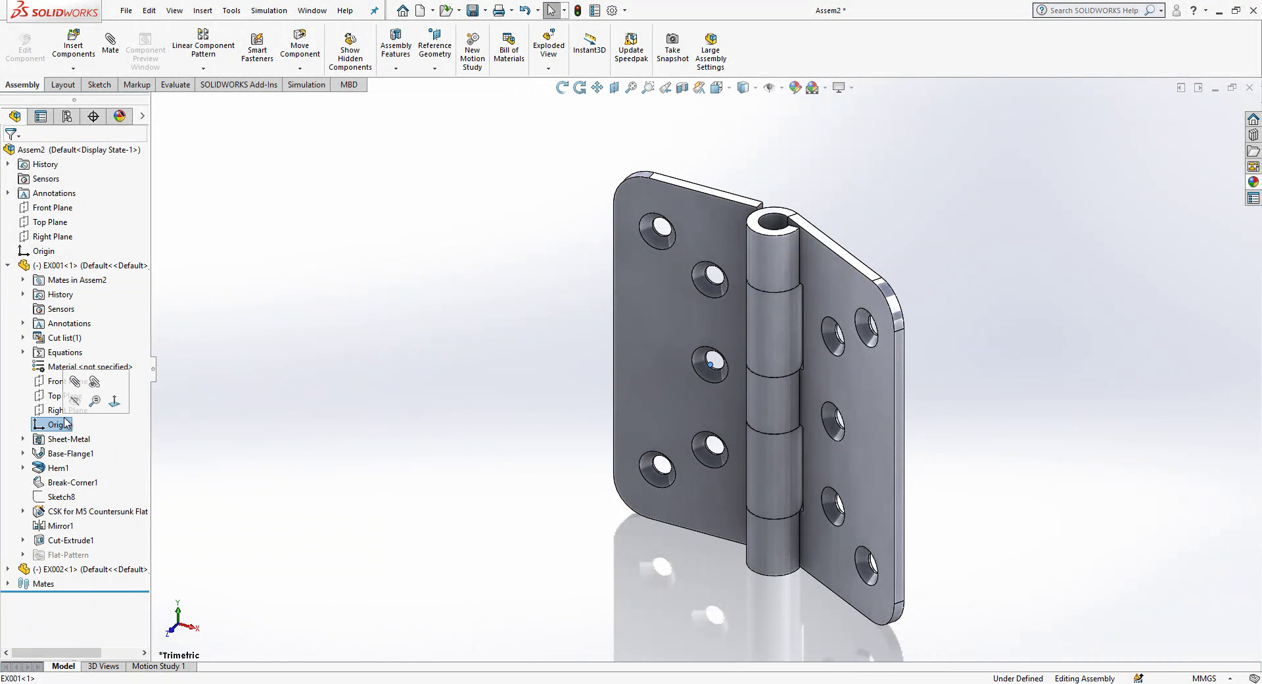
ctrl+click(69, 253)
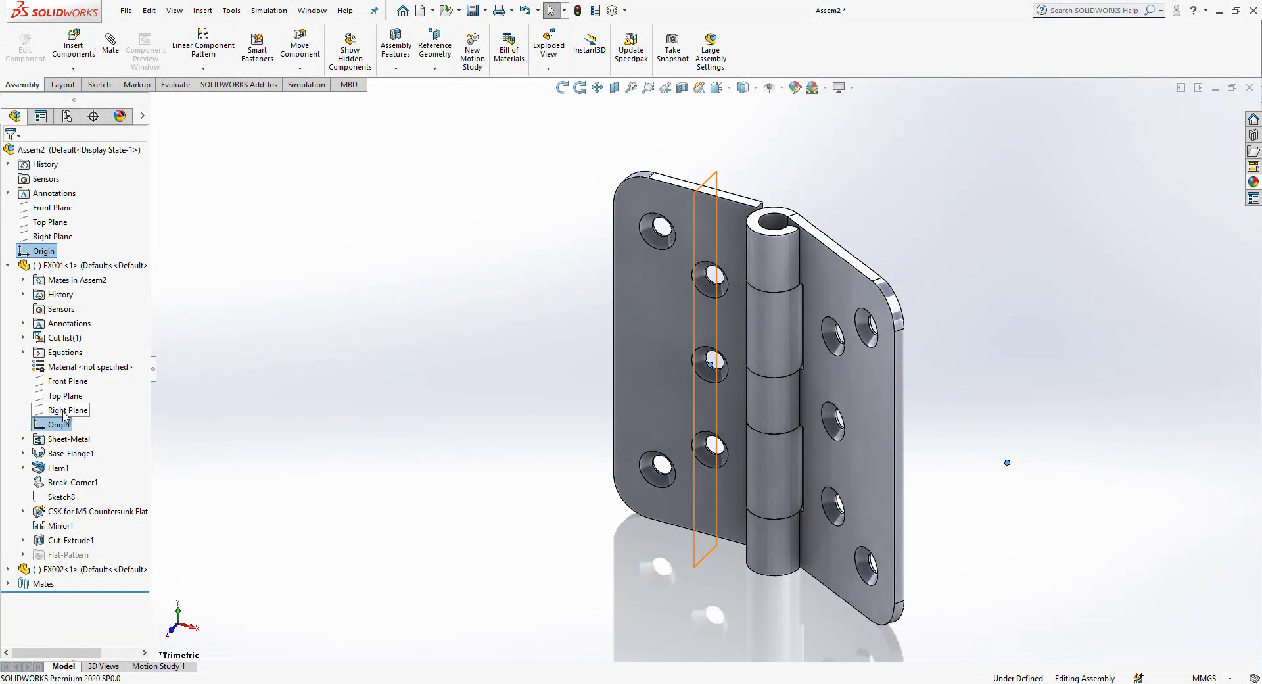
click(113, 46)
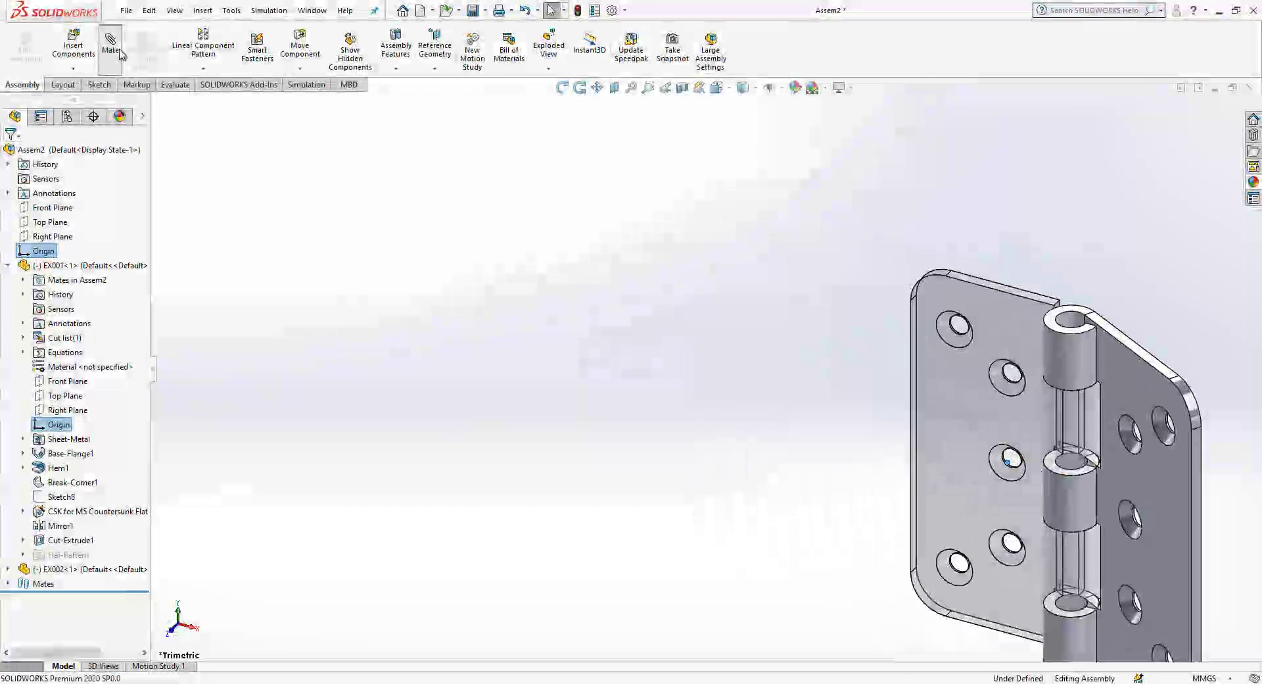
click(10, 153)
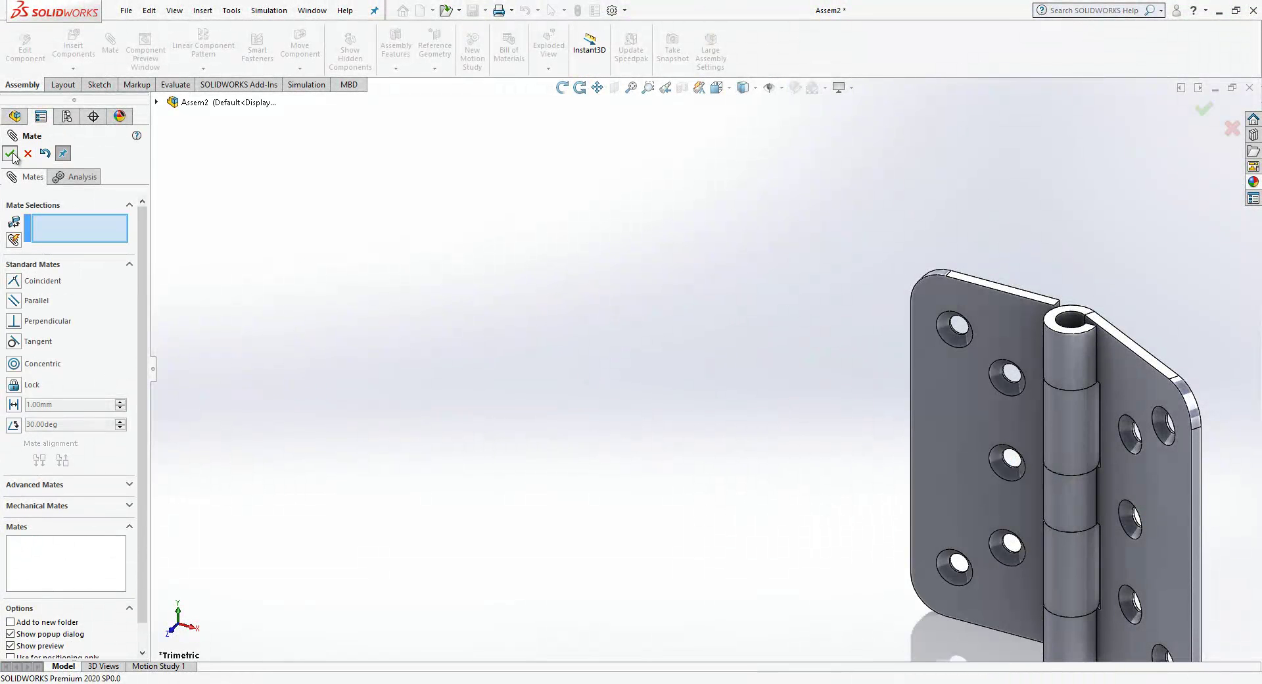
click(10, 154)
click(8, 266)
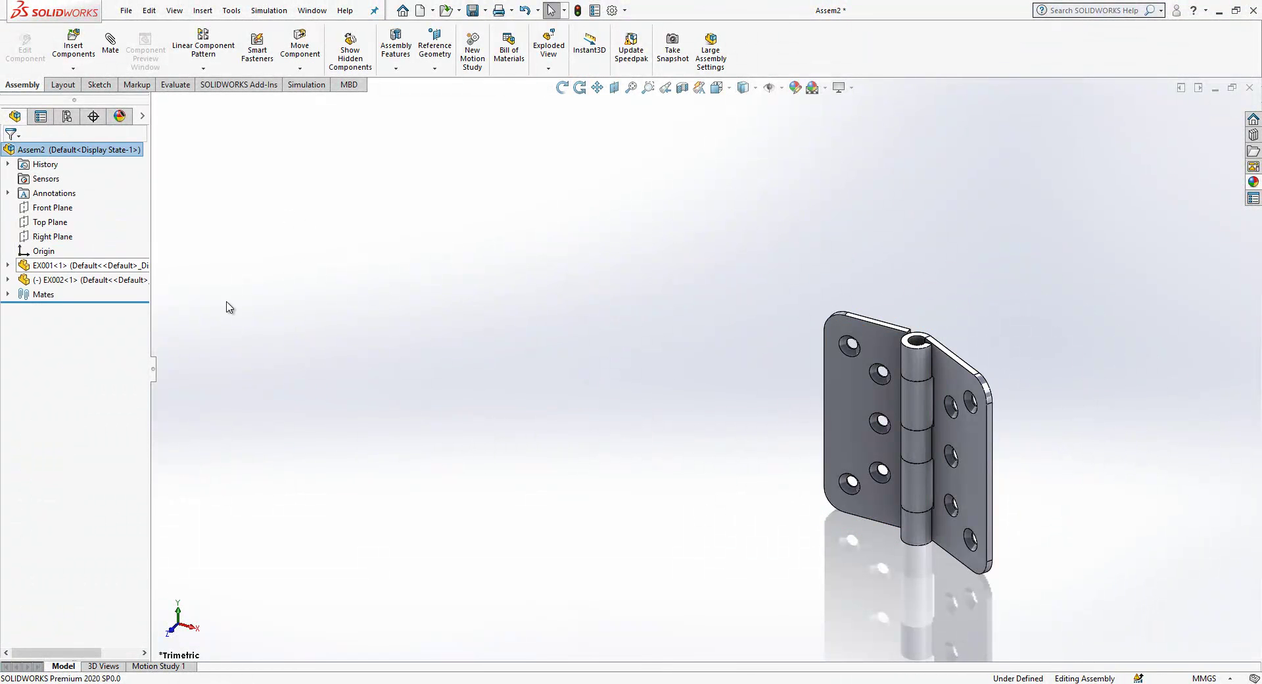
Step: Inspect the hinge from another angle and begin a new document
middle_drag(953, 421, 919, 498)
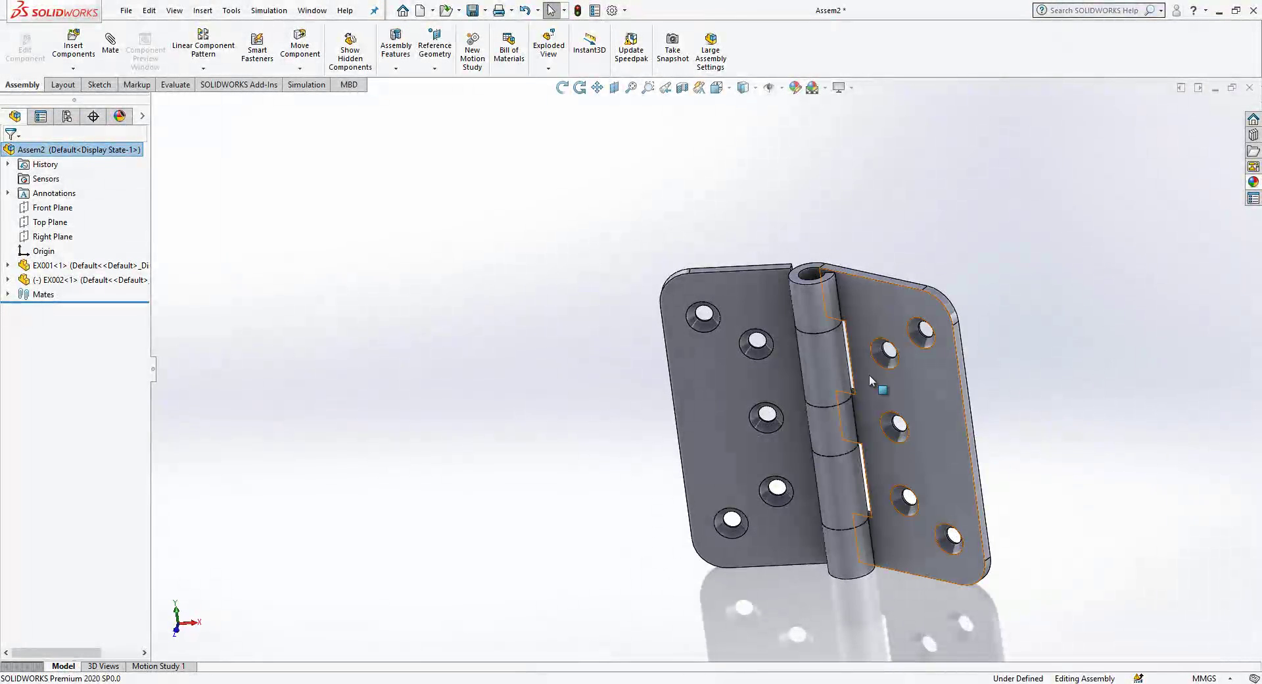
scroll(946, 465, up, 2)
scroll(946, 465, down, 2)
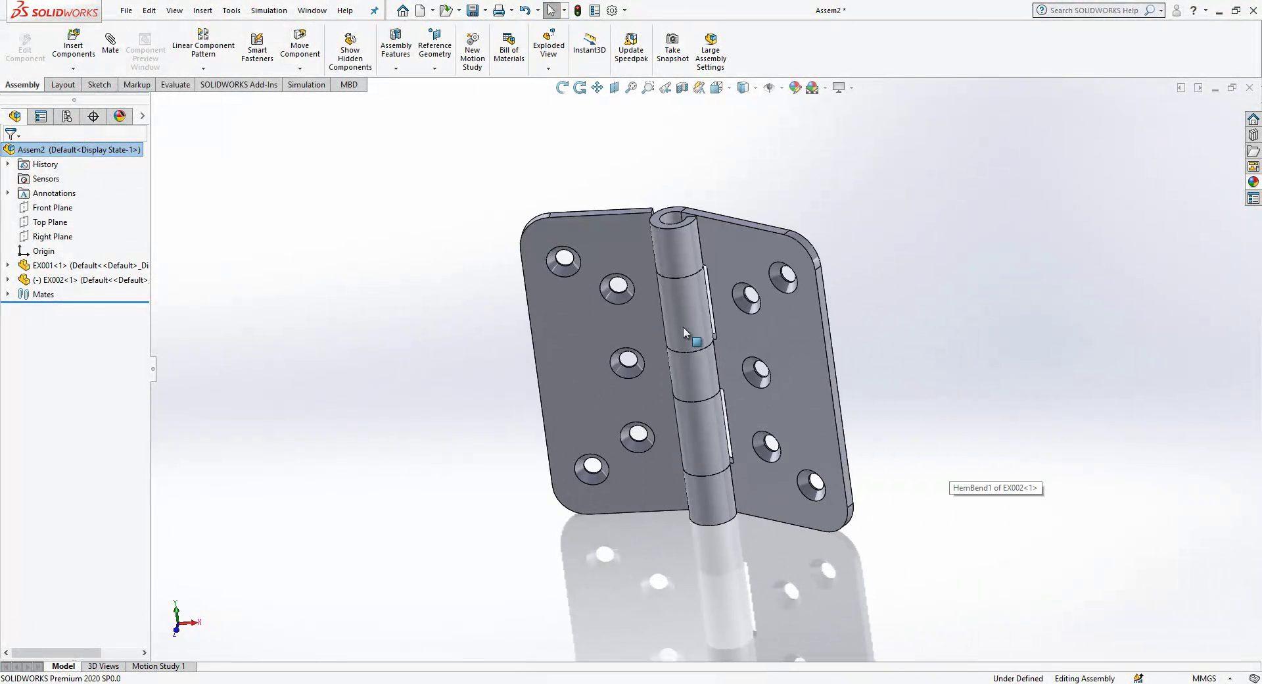
click(423, 15)
Step: Create a new part and start a sketch on its Front Plane
click(205, 333)
click(406, 524)
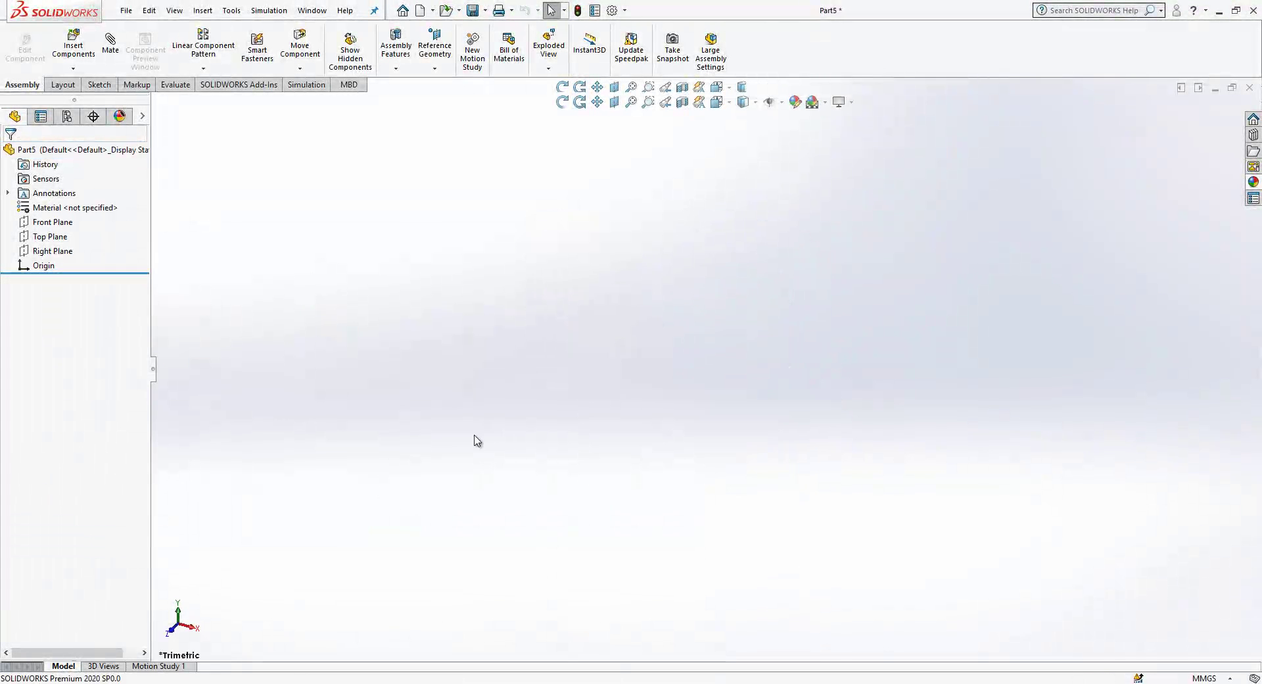
click(53, 222)
click(61, 208)
Step: Draw a vertical line up from the origin, and beside it a tall line with a short leftward top step
click(86, 35)
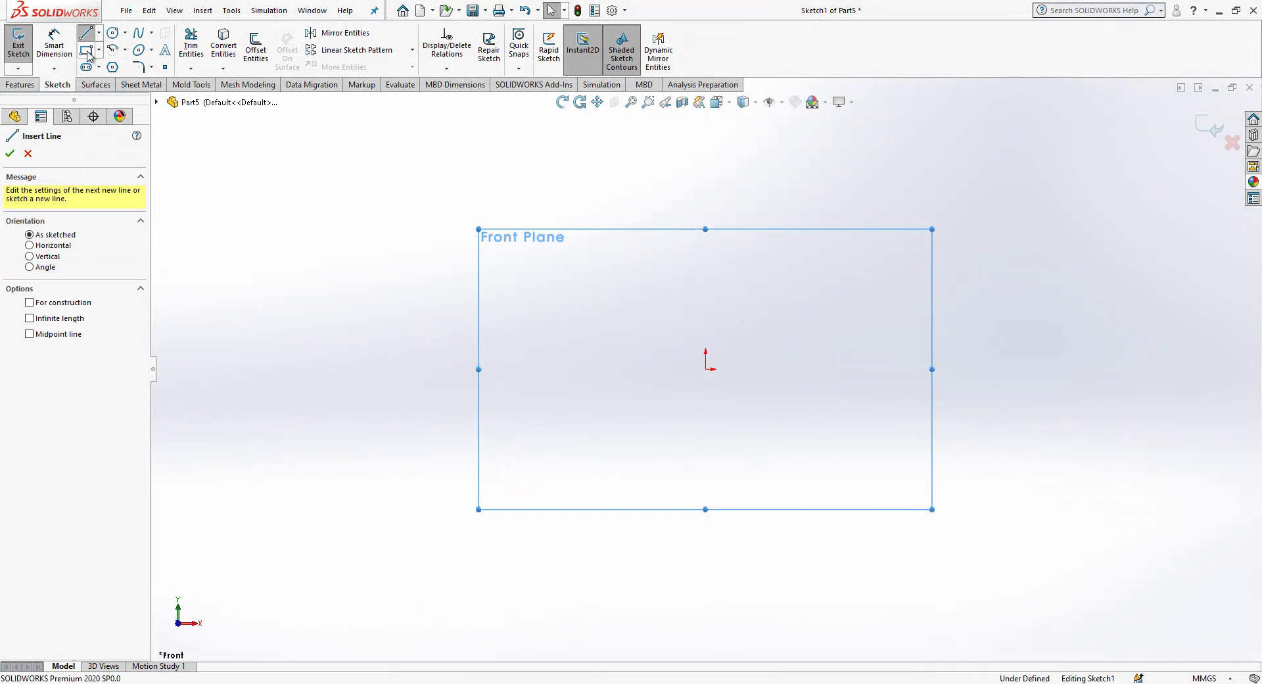
click(706, 369)
click(681, 155)
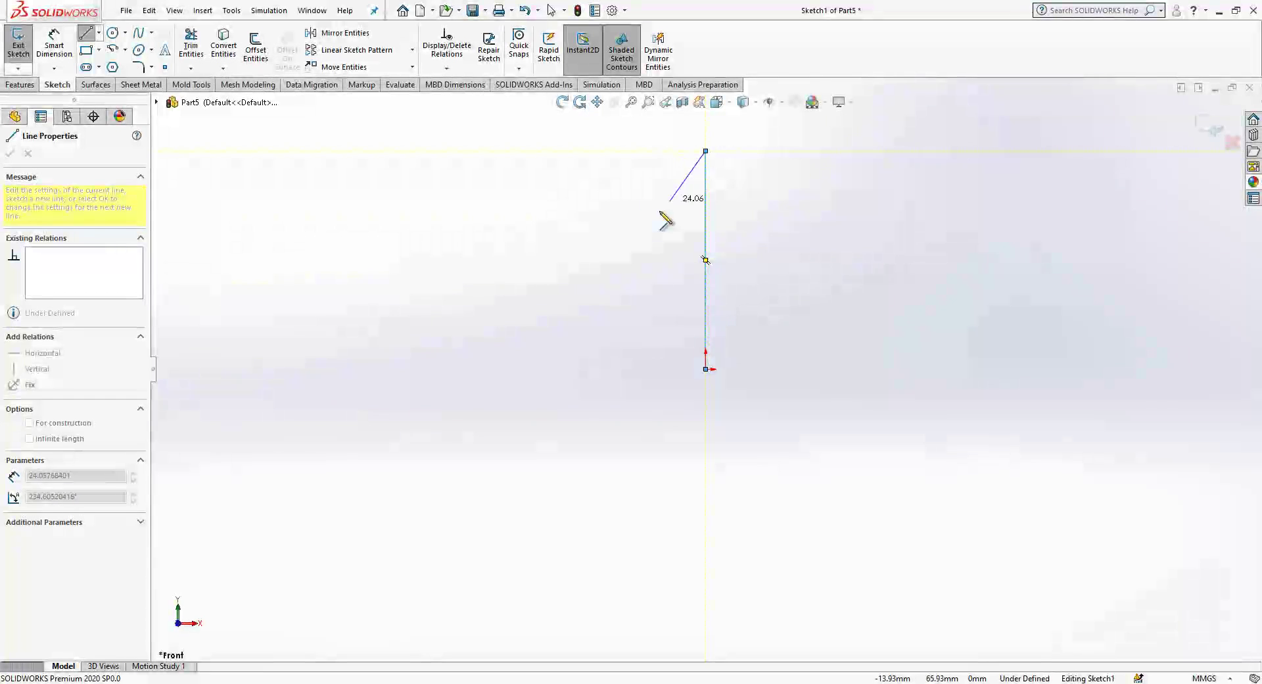
key(Escape)
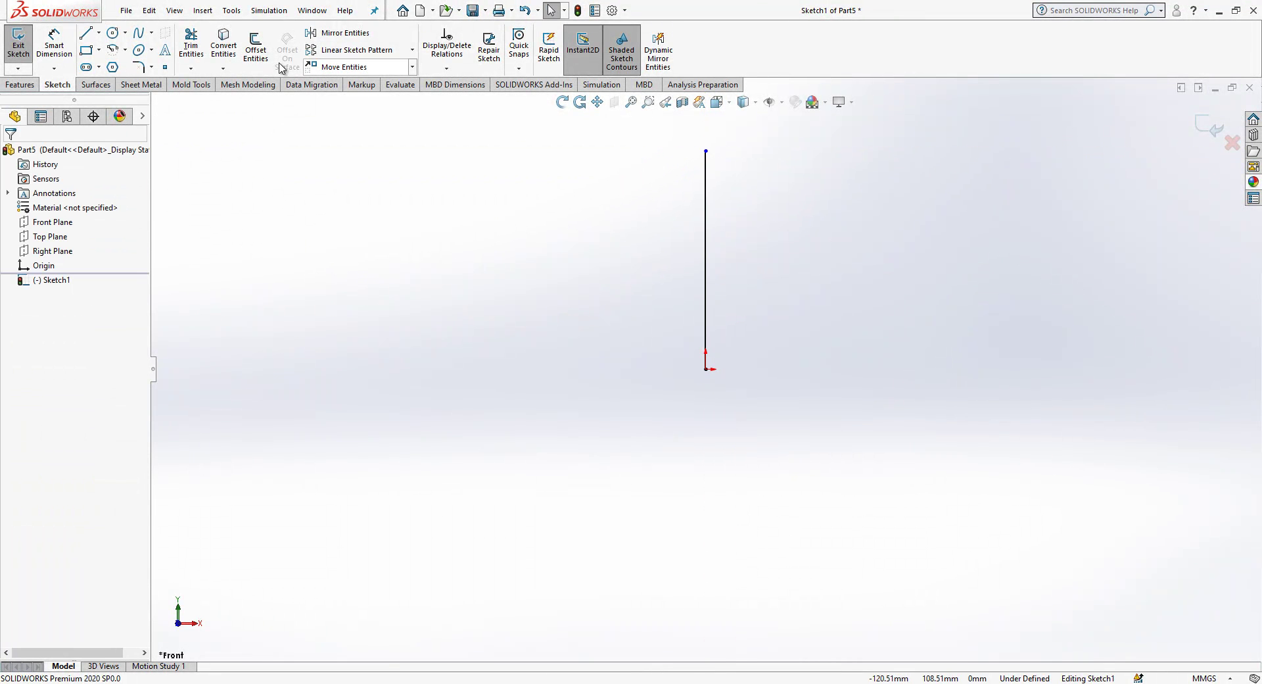
click(85, 33)
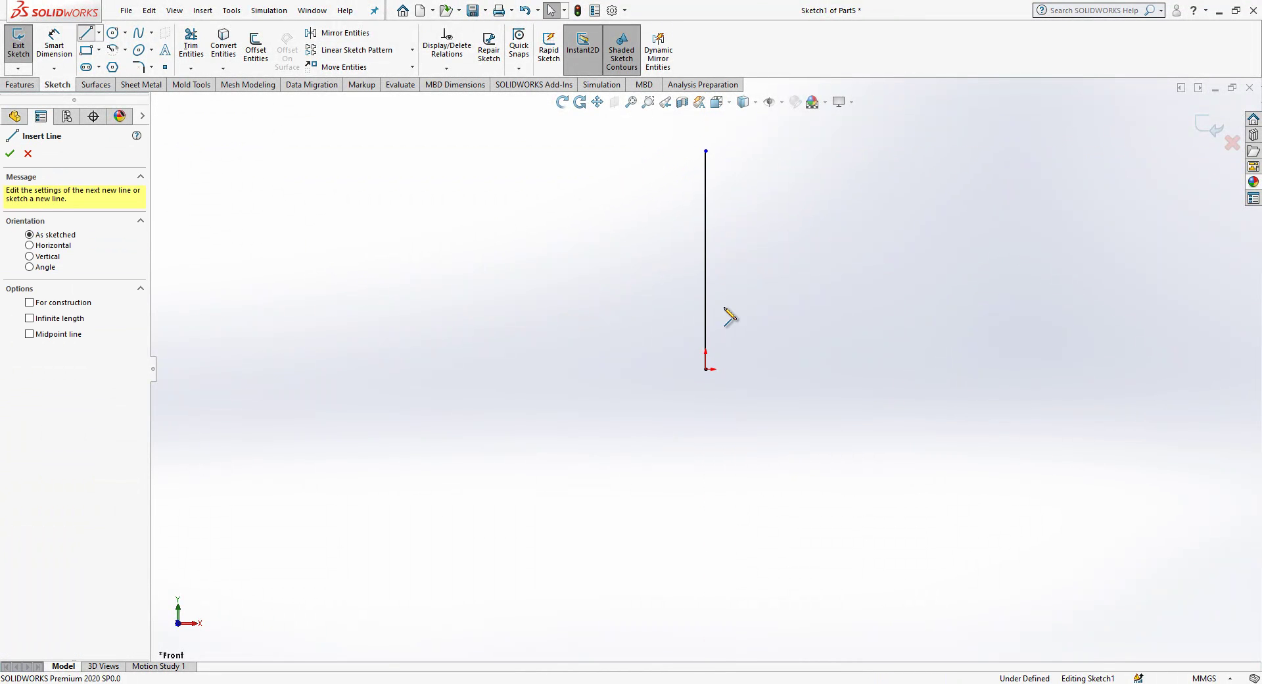
click(680, 369)
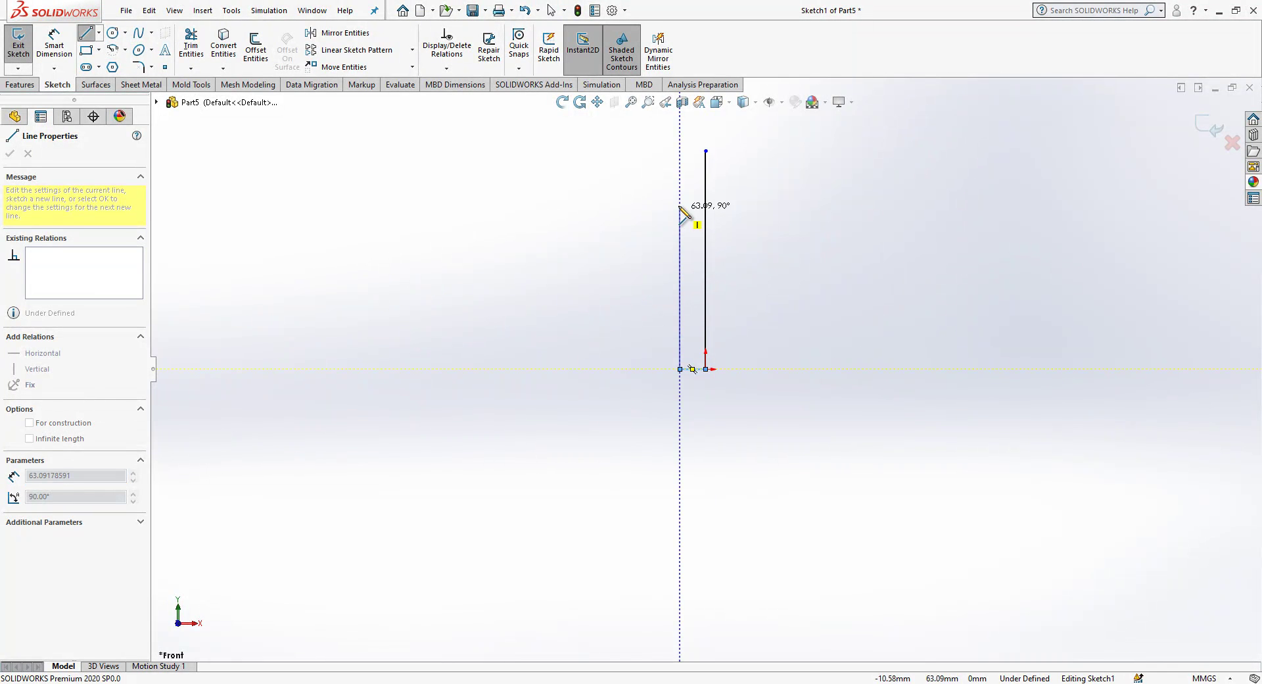
click(679, 180)
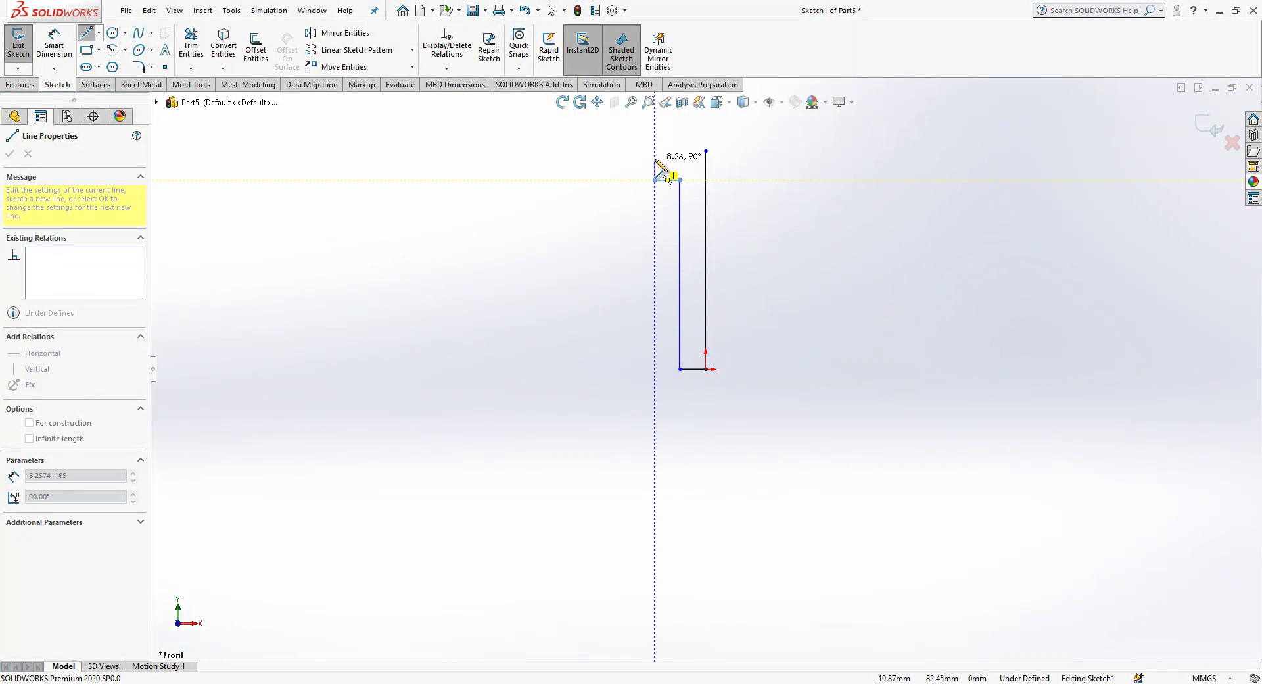
click(655, 160)
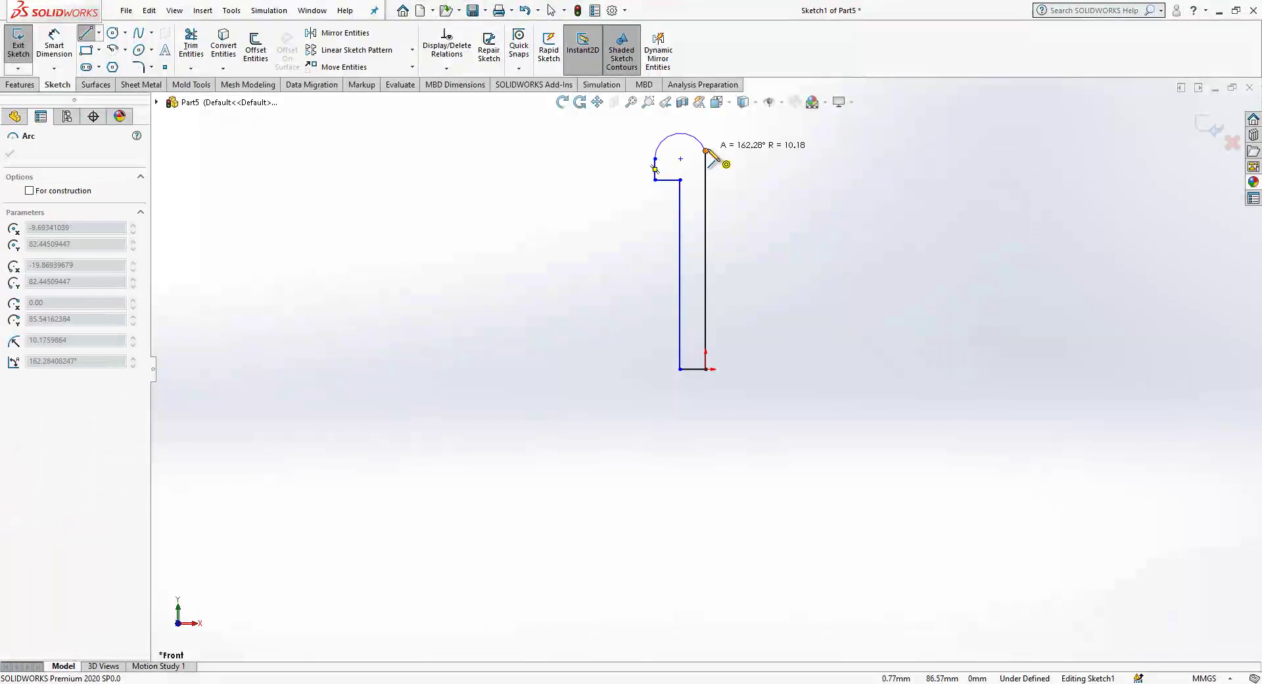
key(Escape)
key(Escape)
Step: Convert the first vertical line into a construction centerline
scroll(784, 173, down, 1)
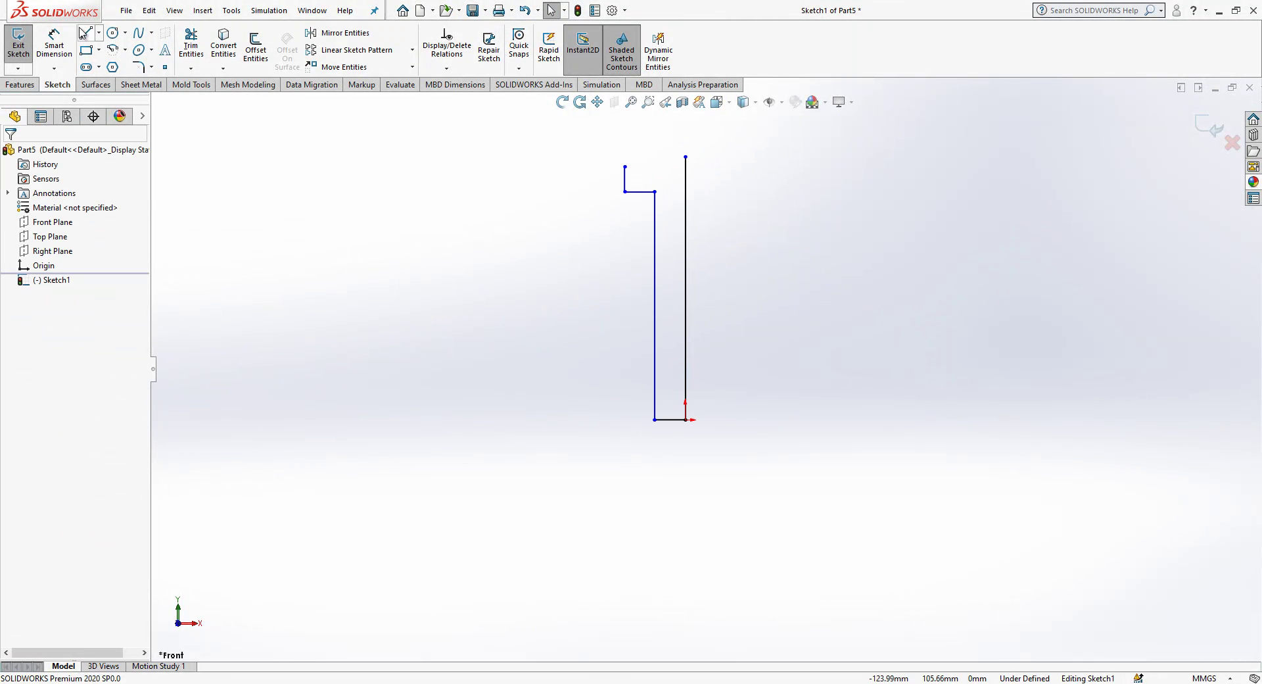
click(686, 188)
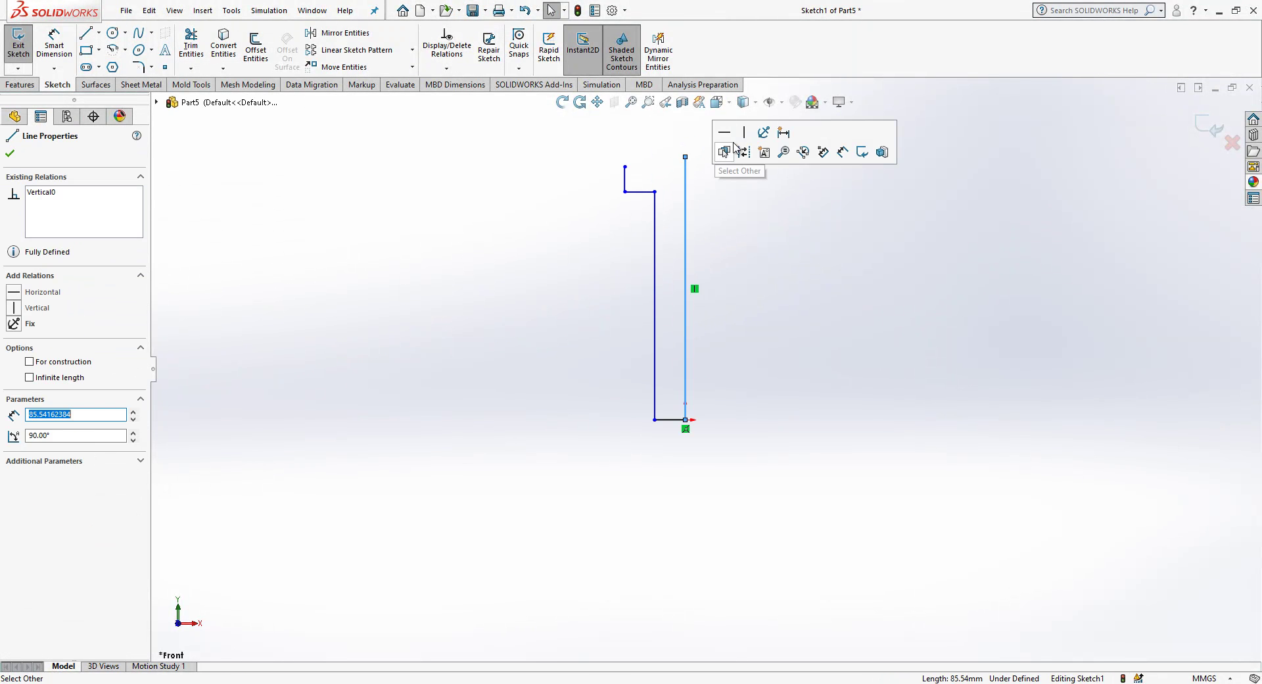
click(743, 155)
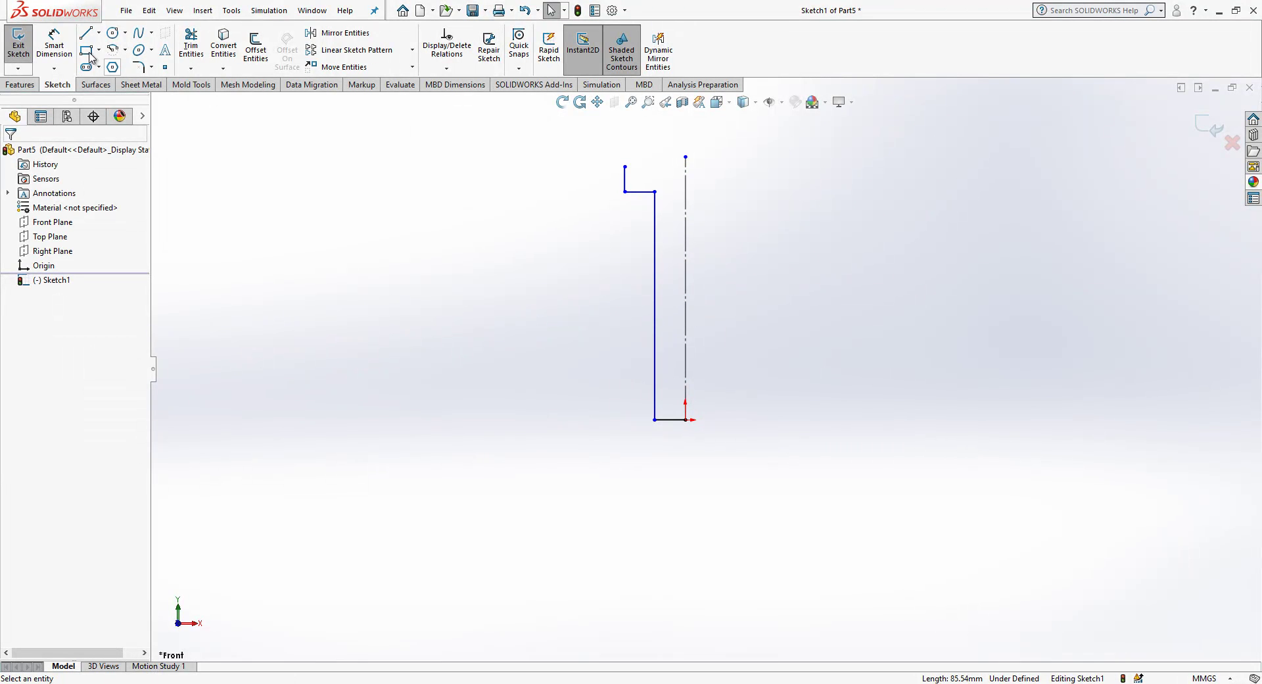
Step: Dimension the long vertical profile line to 105 mm and the top step to 2.50 mm
click(73, 44)
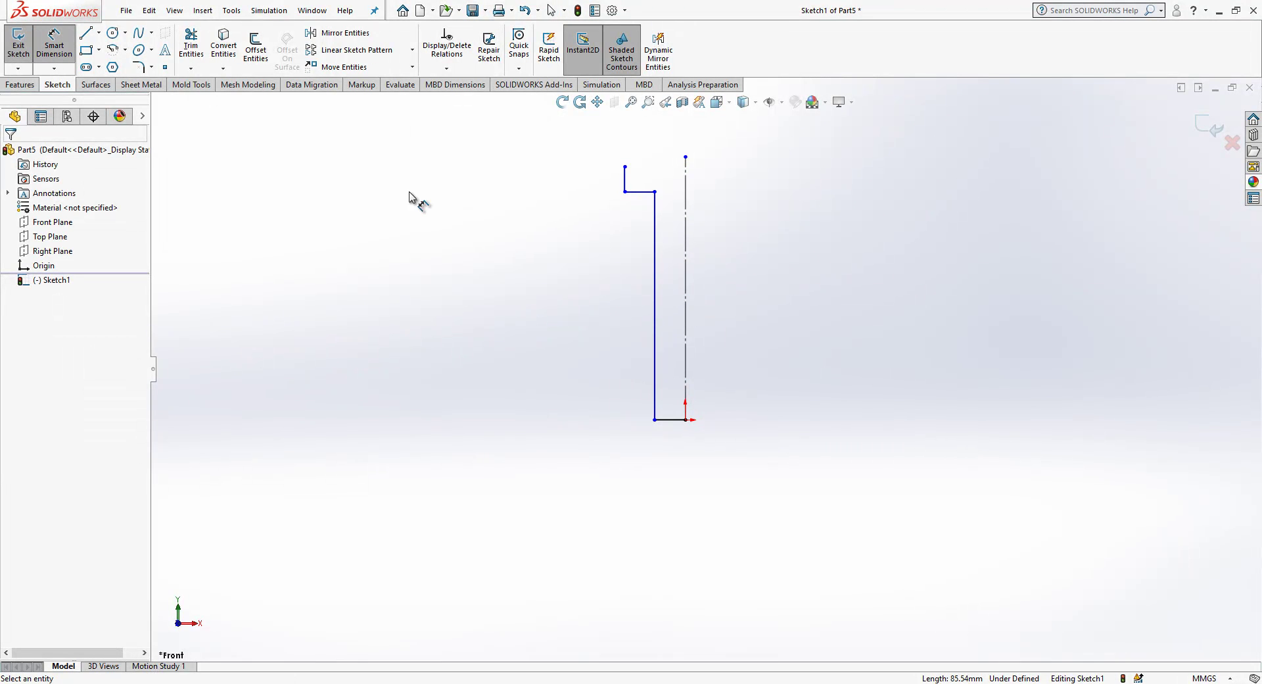
click(654, 340)
click(527, 344)
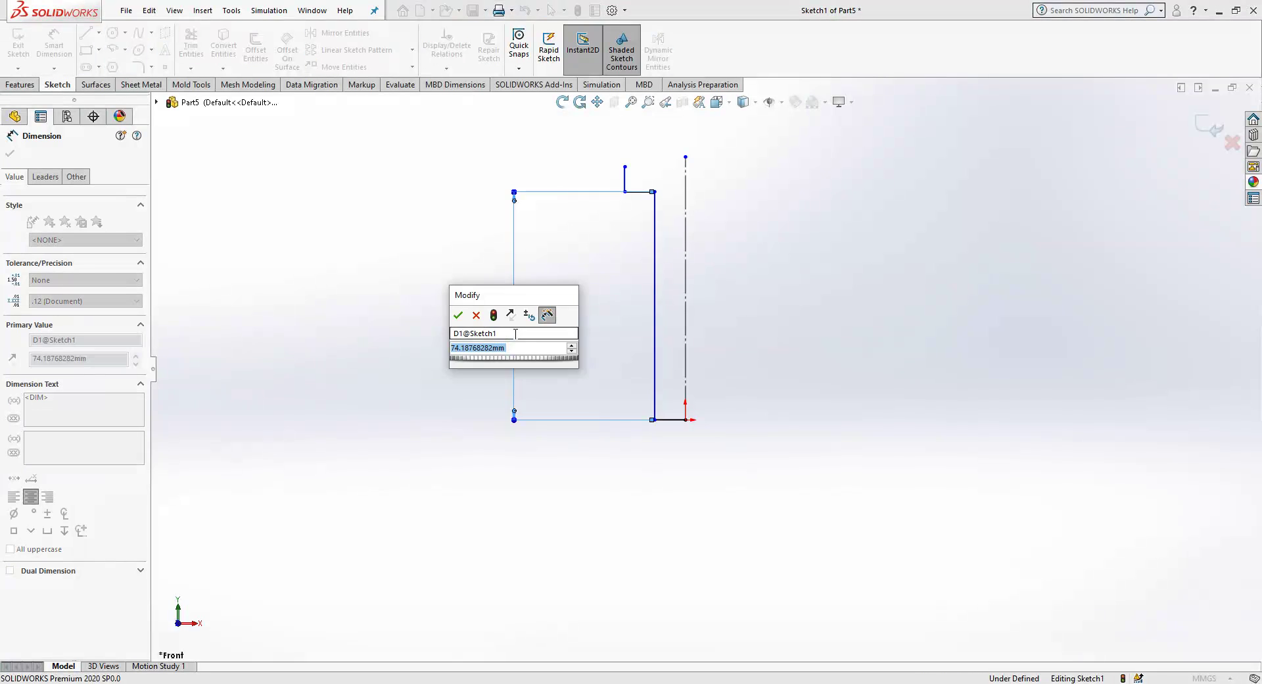
text(105)
key(Return)
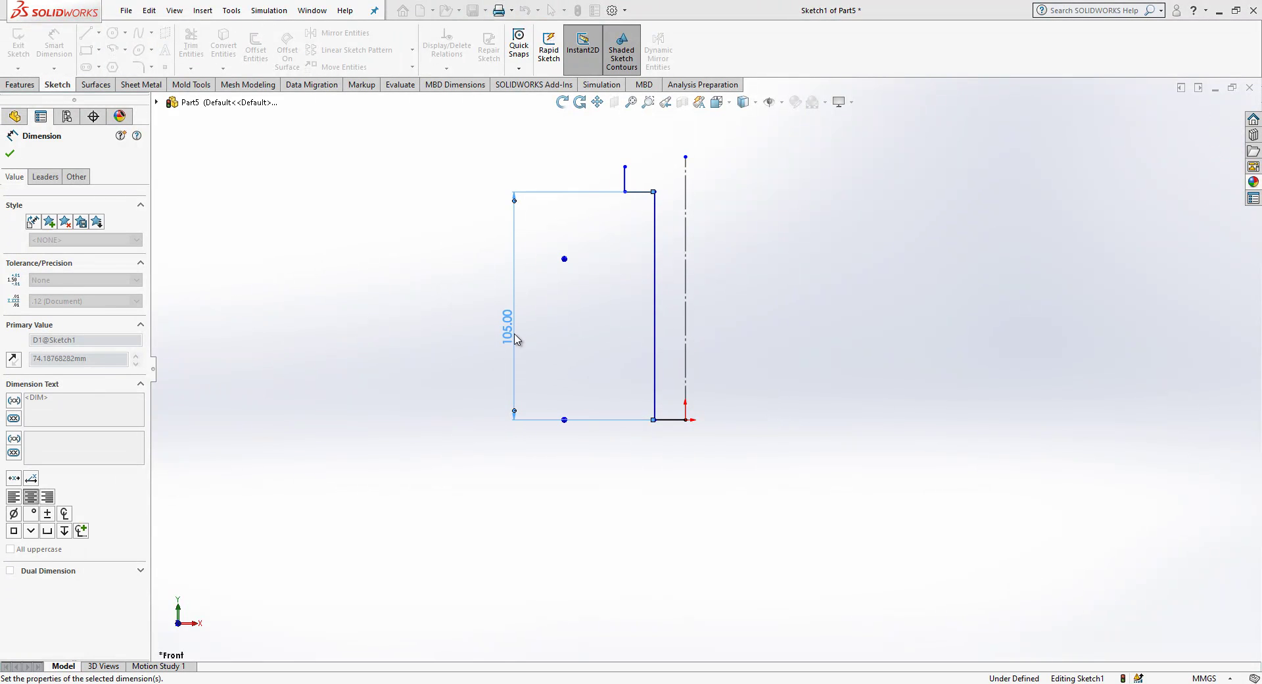
click(624, 181)
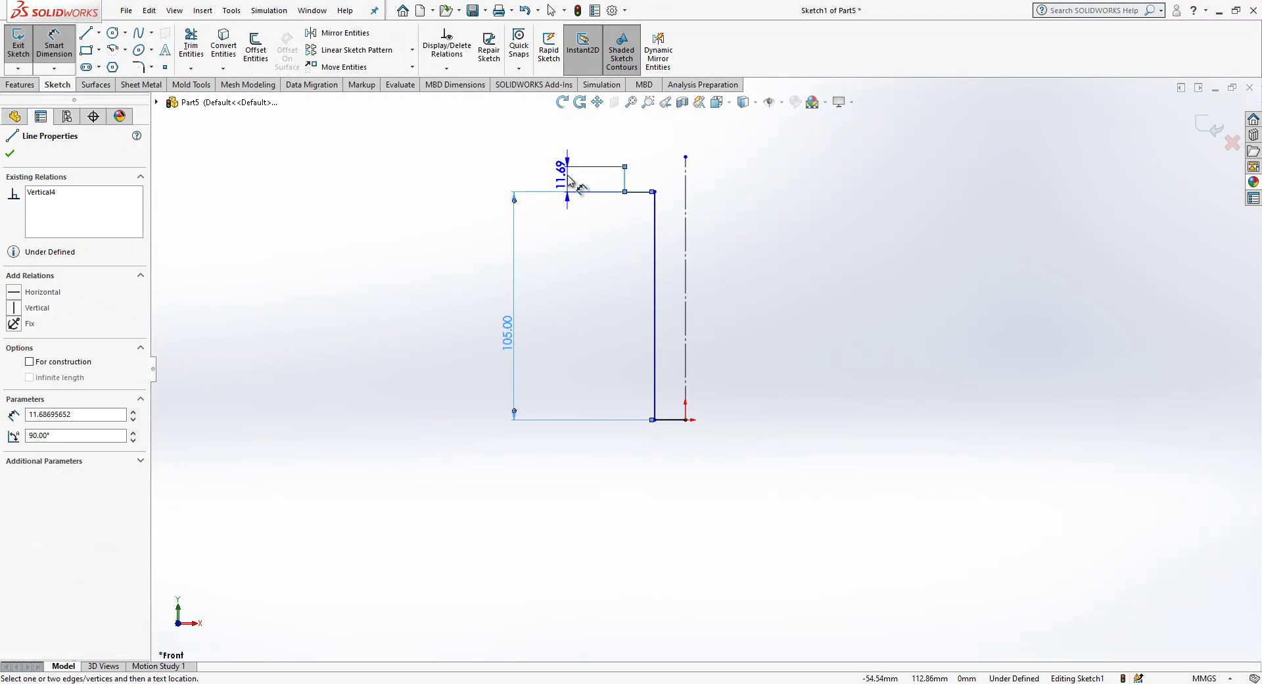
click(569, 172)
text(2.)
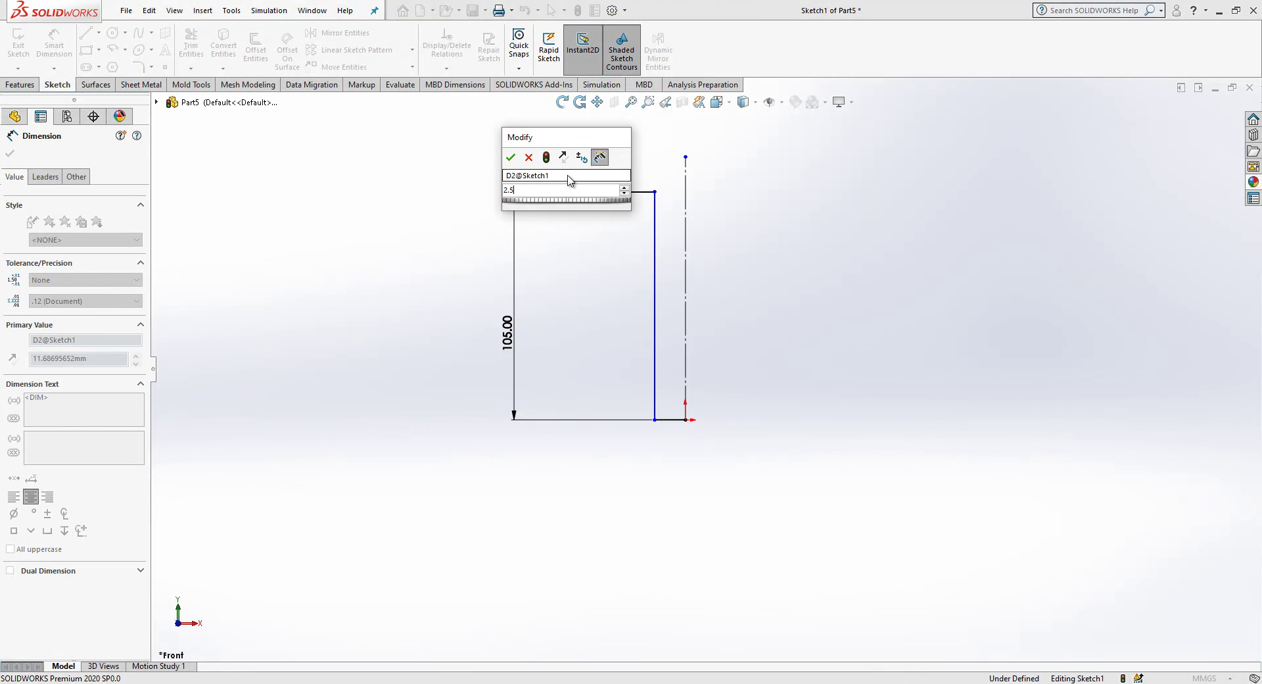
text(5)
key(Return)
Step: Dimension the profile line 8 mm from the centerline and move that dimension below the sketch
click(655, 271)
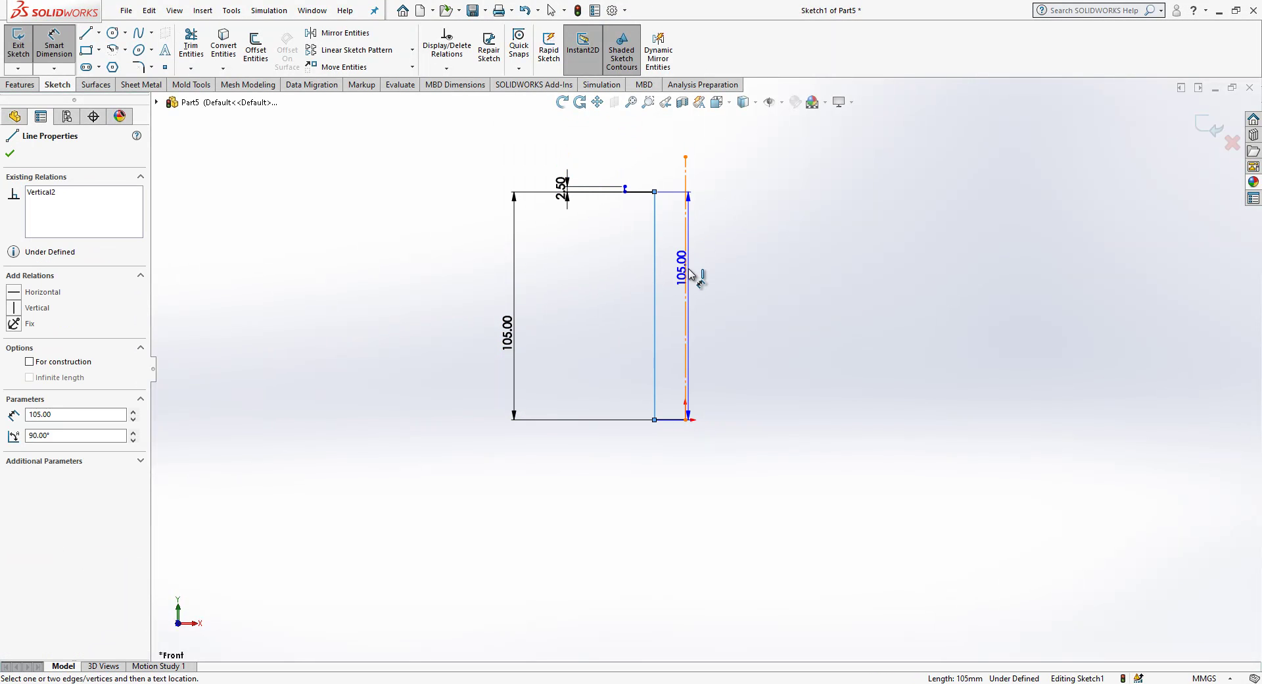
click(795, 342)
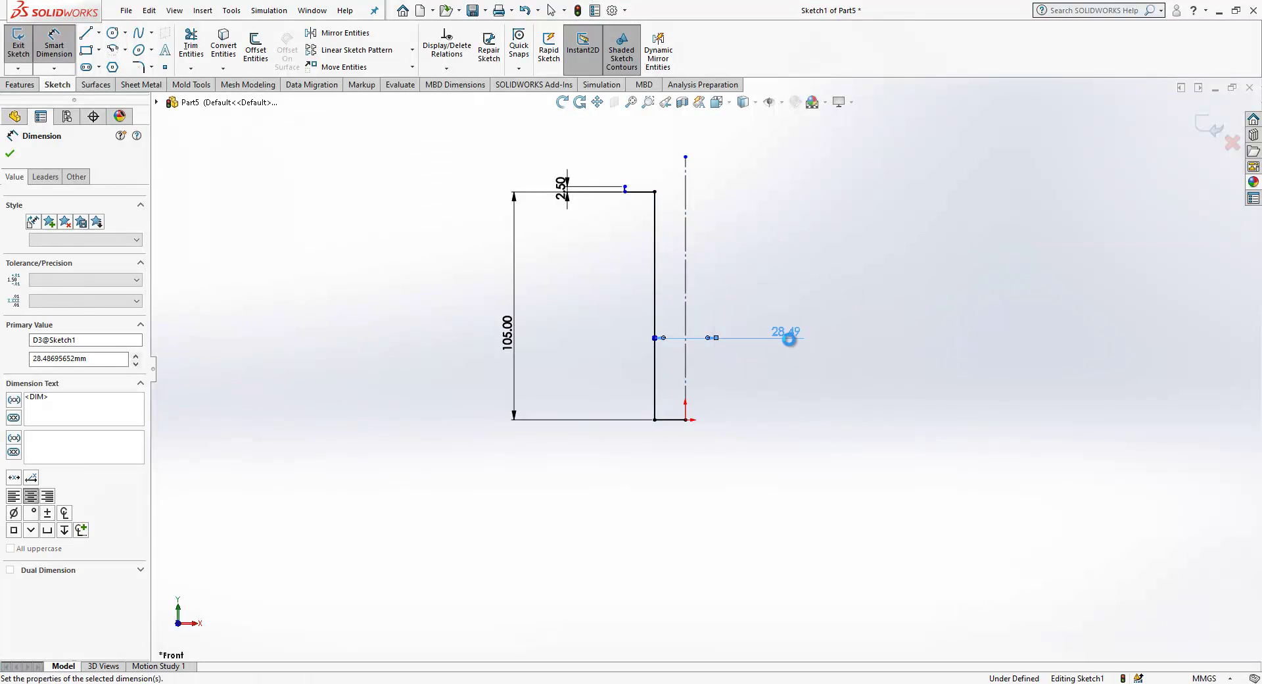
text(8)
key(Return)
drag(708, 361, 652, 386)
drag(614, 532, 614, 531)
scroll(681, 332, down, 3)
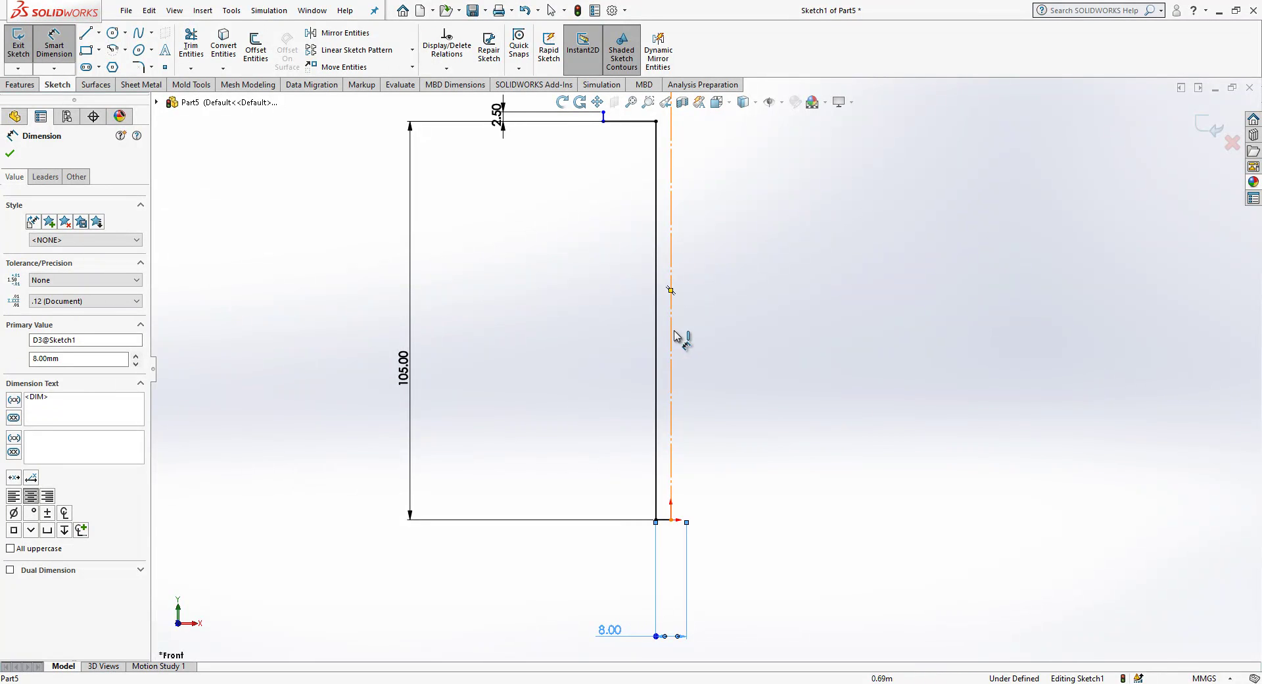
scroll(680, 355, up, 2)
scroll(724, 212, down, 3)
Step: Add a 16 mm horizontal dimension from the centre axis to the step corner, placed clear of the sketch
click(651, 217)
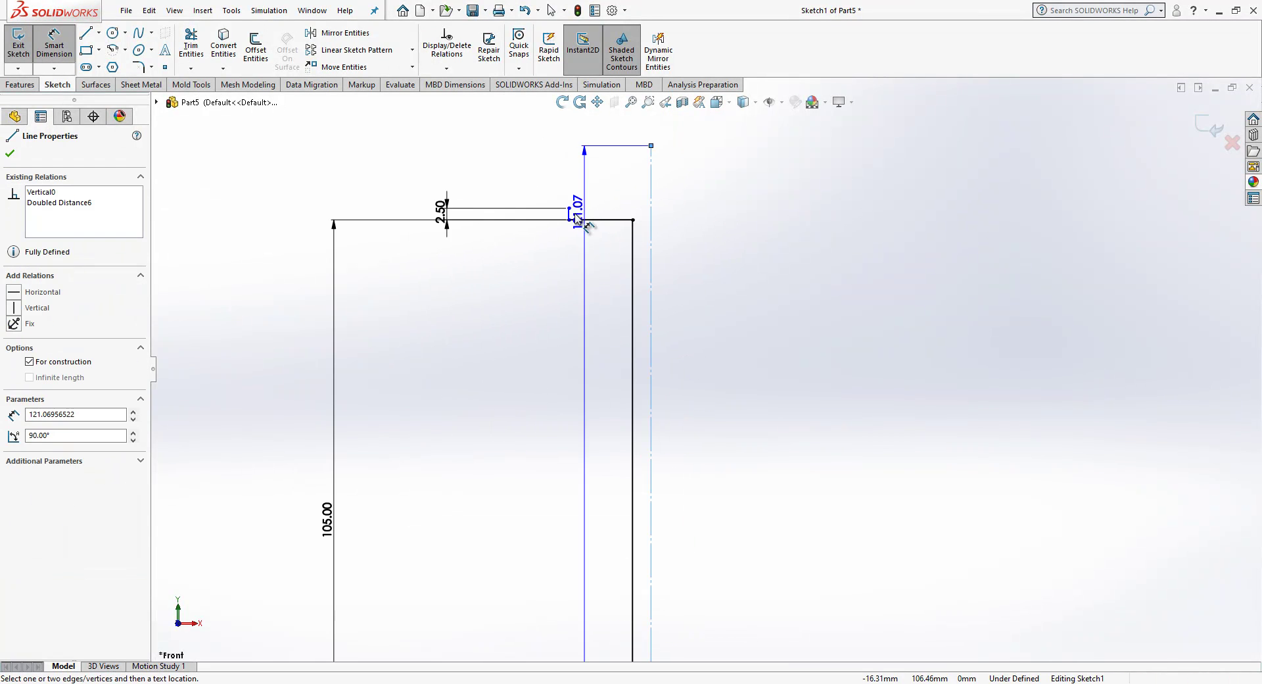
click(569, 220)
click(728, 278)
text(16)
key(Return)
click(760, 312)
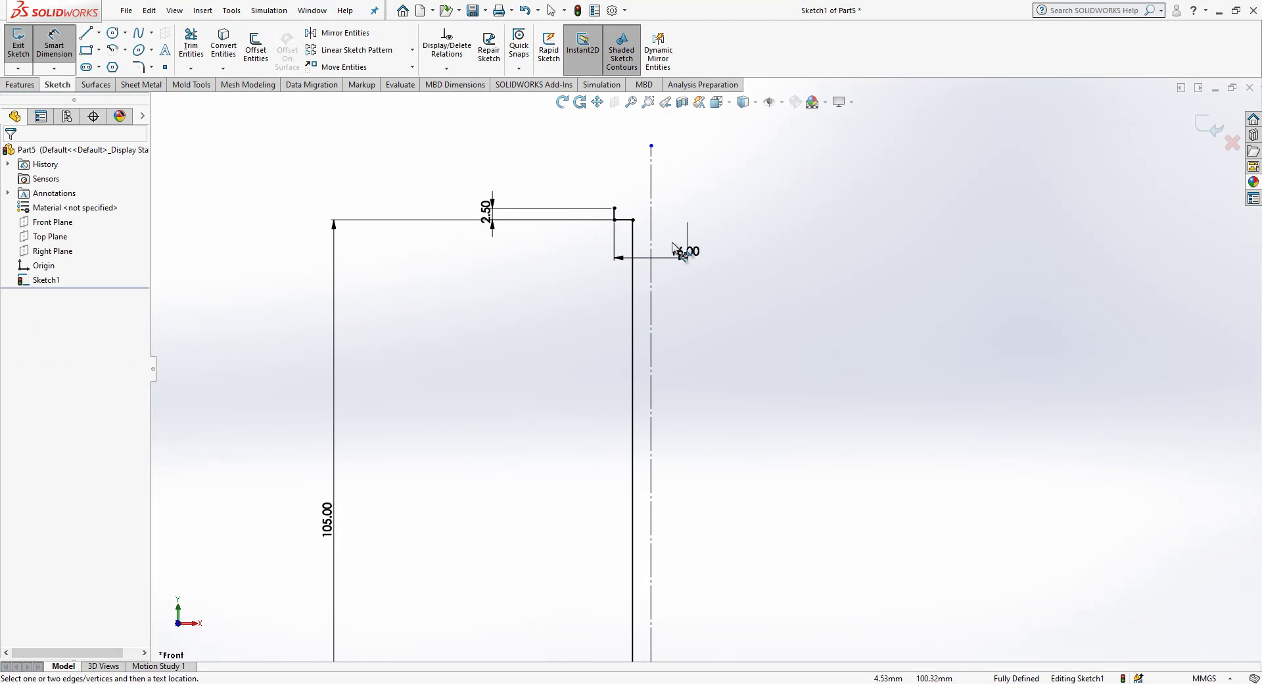
drag(678, 250, 740, 254)
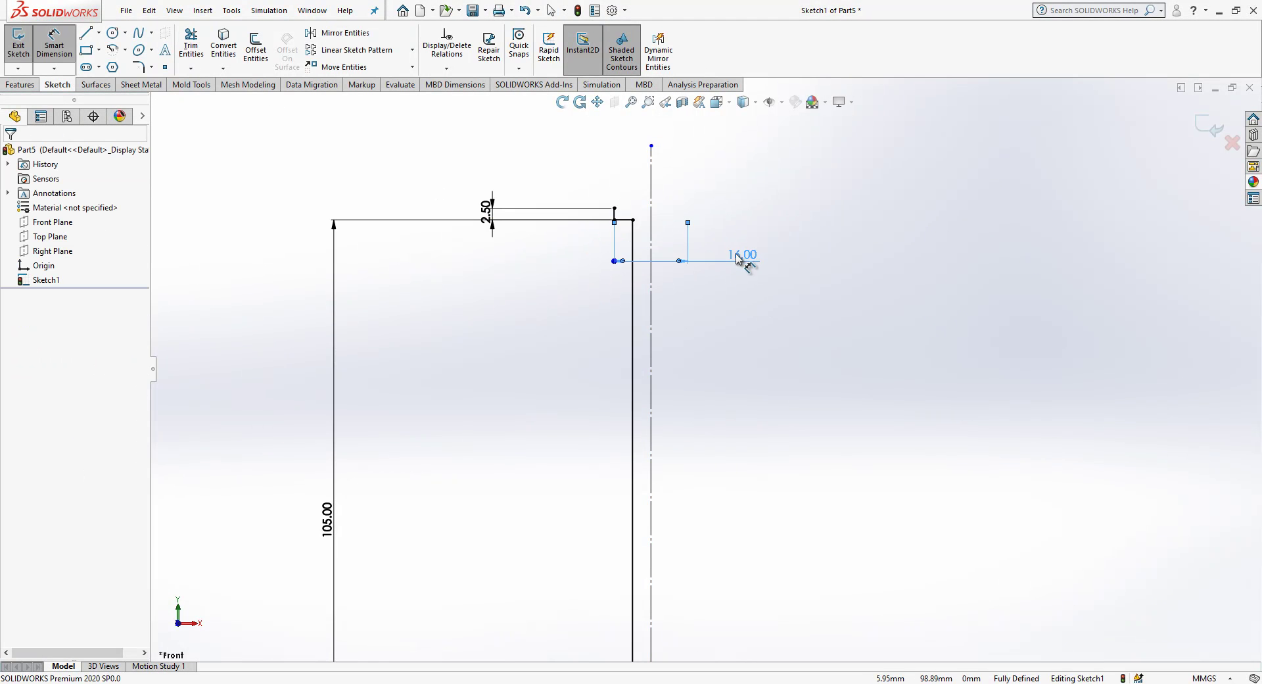
click(763, 227)
scroll(763, 228, down, 3)
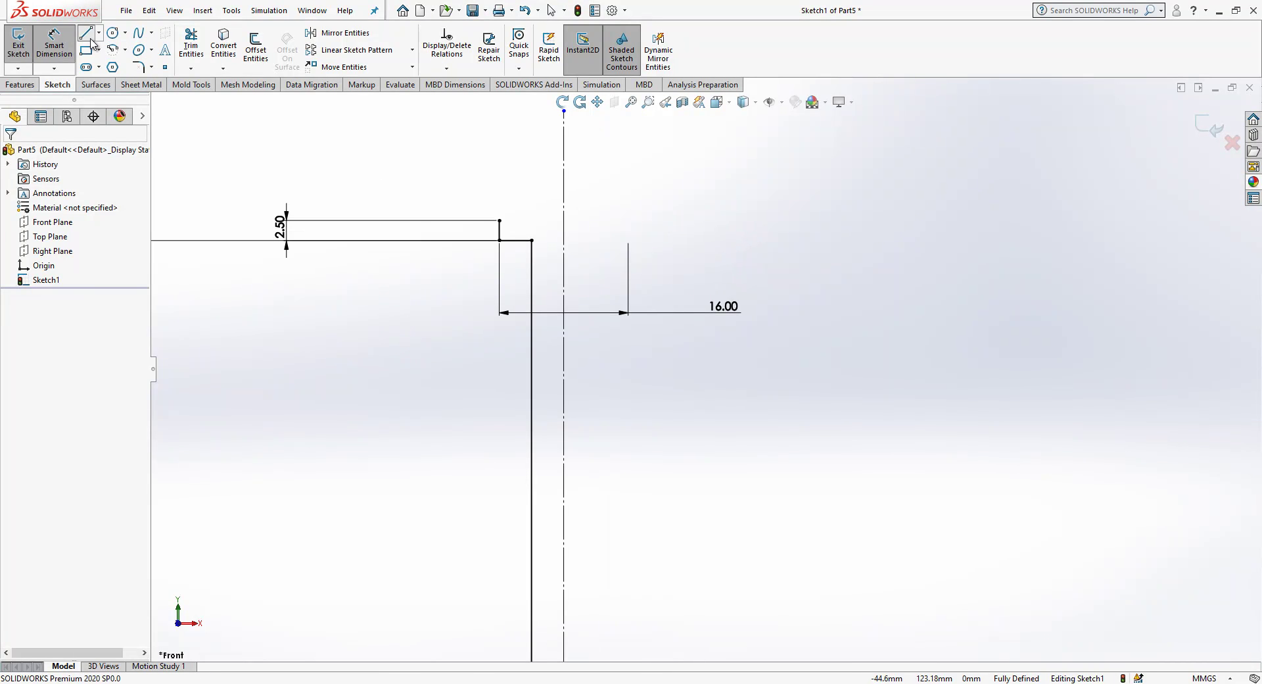
key(l)
scroll(655, 206, up, 4)
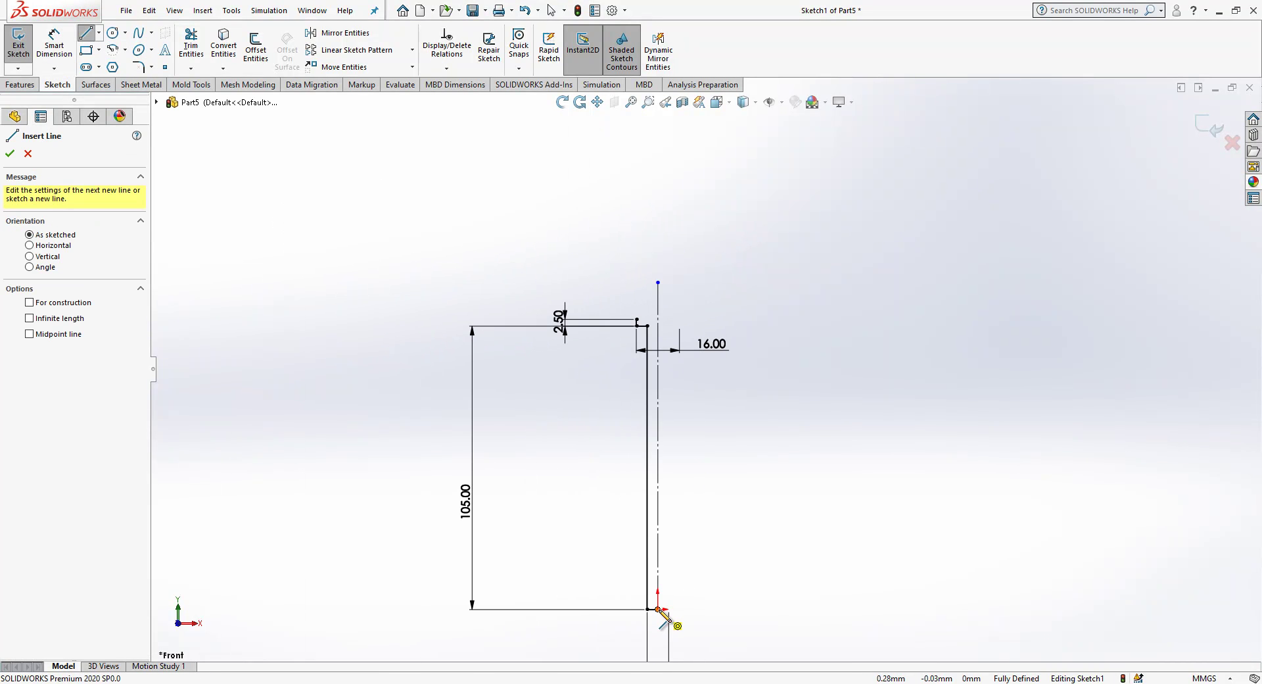
Step: Draw a vertical line and arc, then undo the arc and delete the misdrawn line
click(658, 609)
scroll(652, 353, down, 3)
click(662, 281)
scroll(689, 312, down, 3)
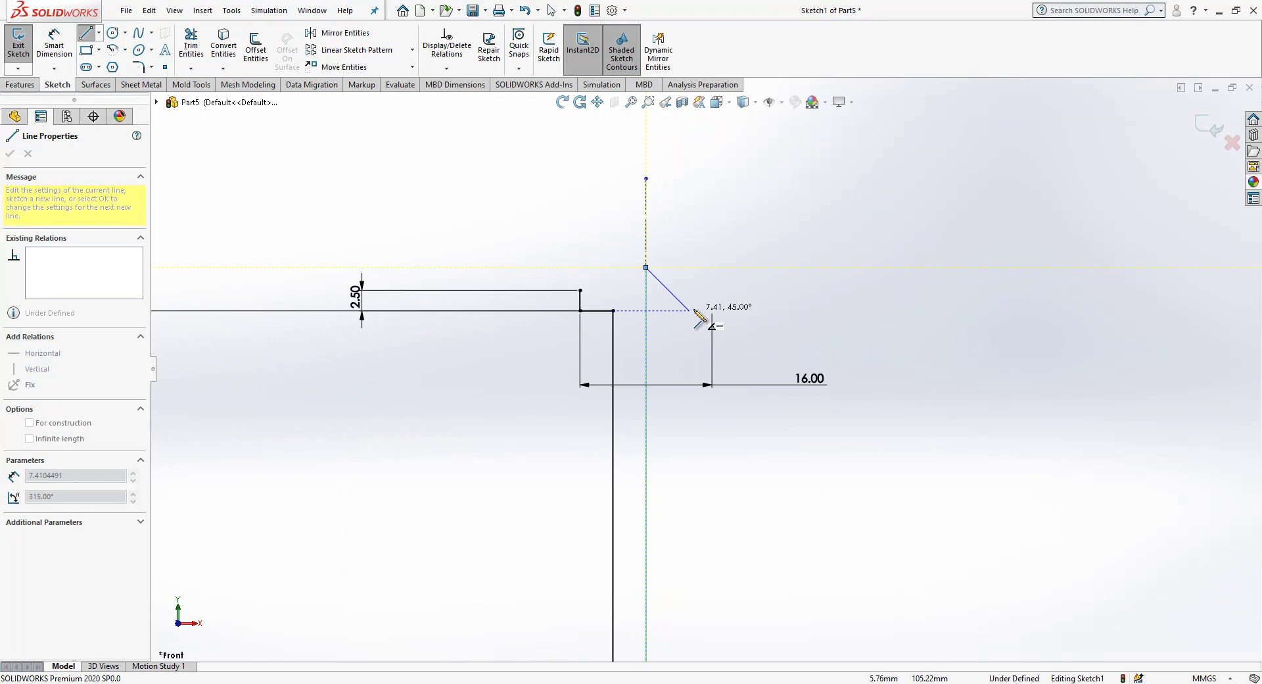
click(579, 290)
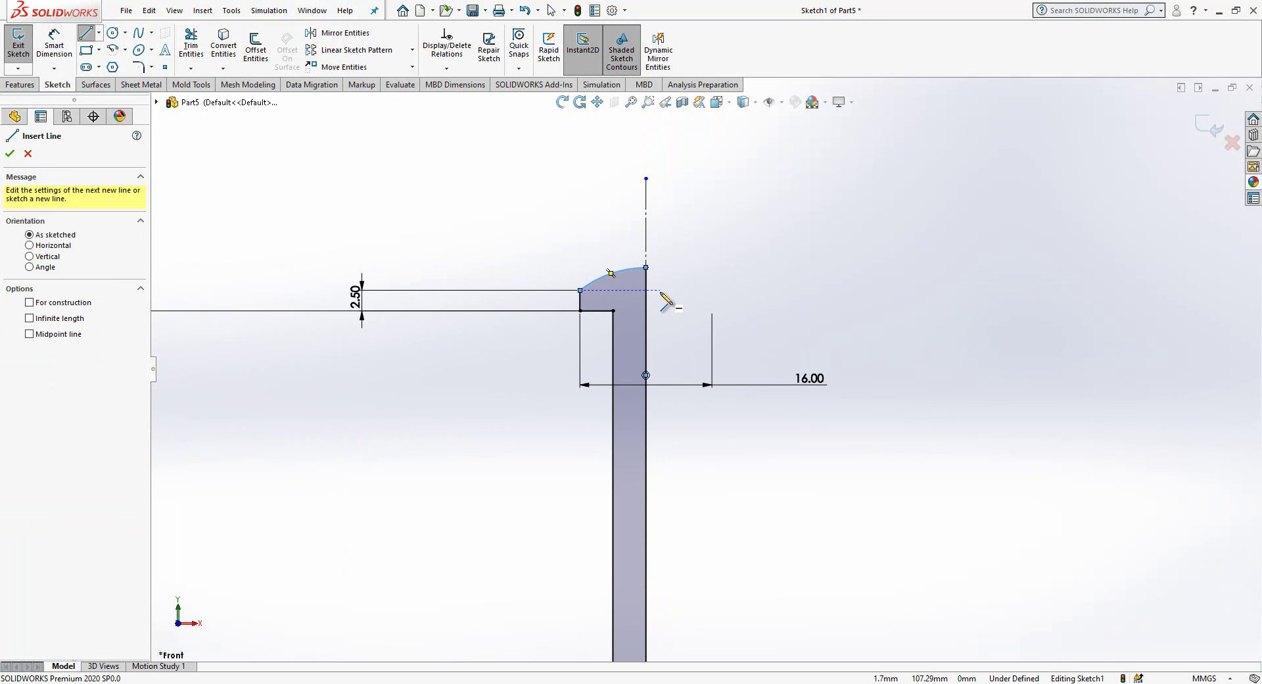
key(ctrl+z)
key(ctrl+z)
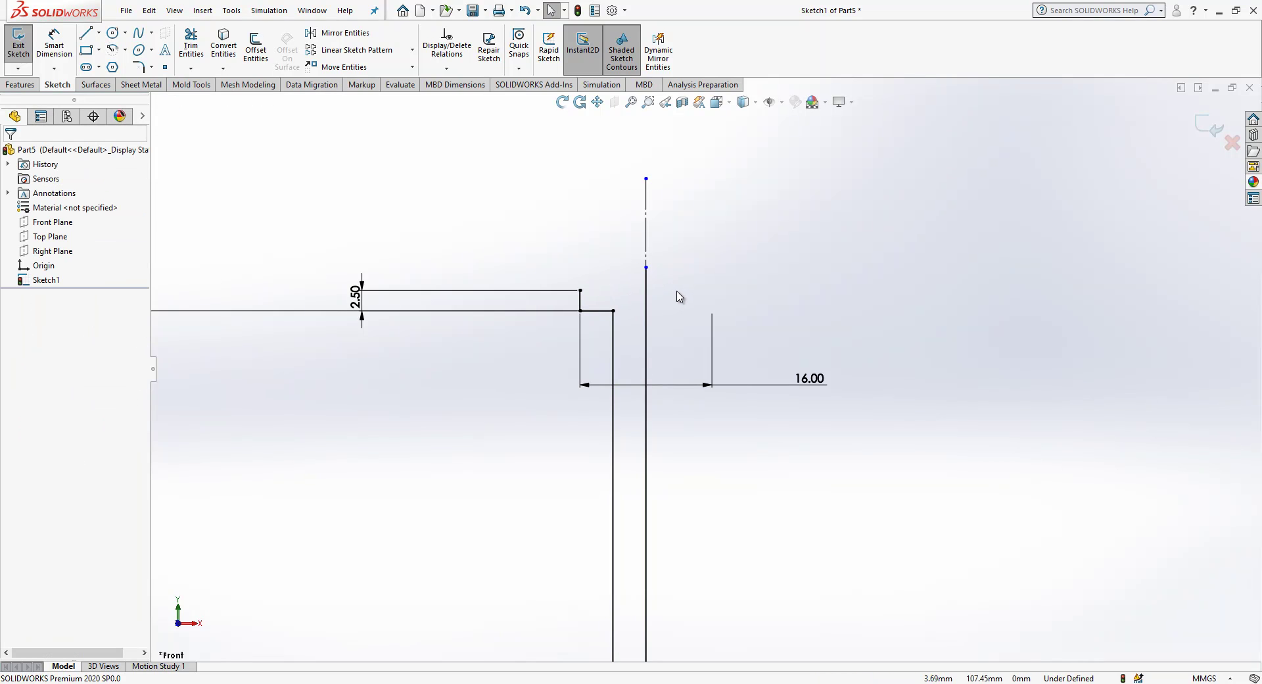
click(646, 289)
key(Delete)
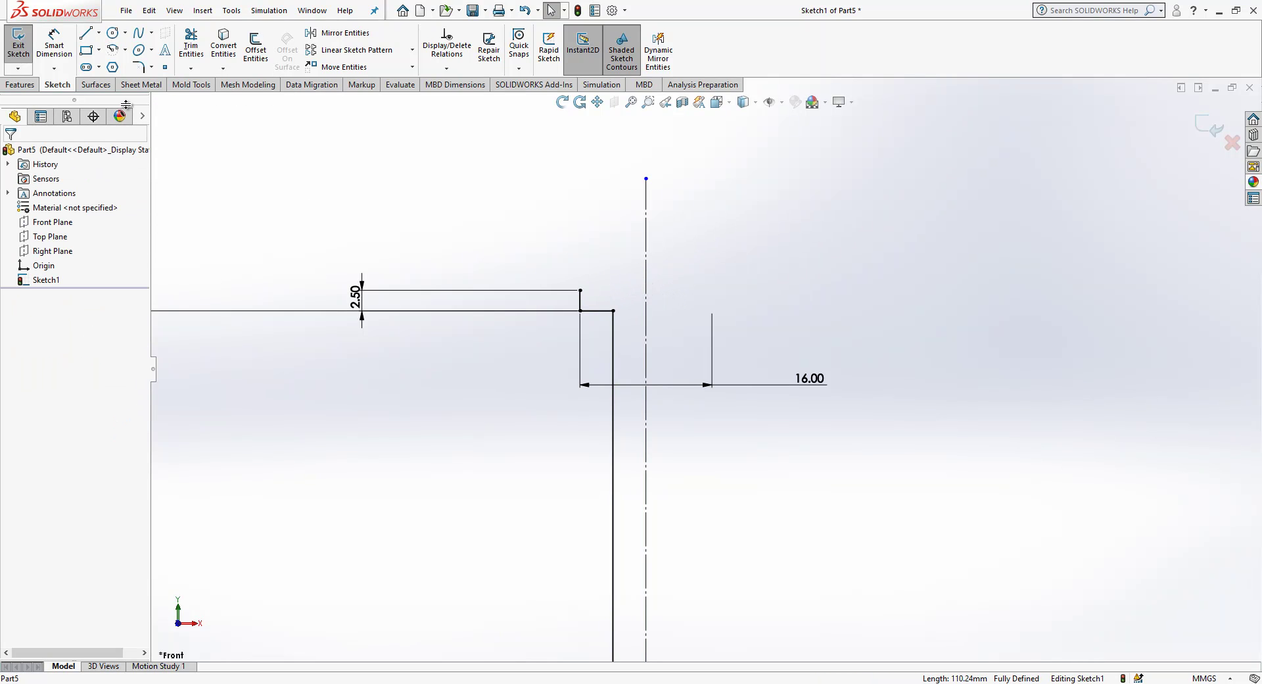
Step: Redraw the vertical line up the axis with a tangent arc ending at the step corner
click(89, 38)
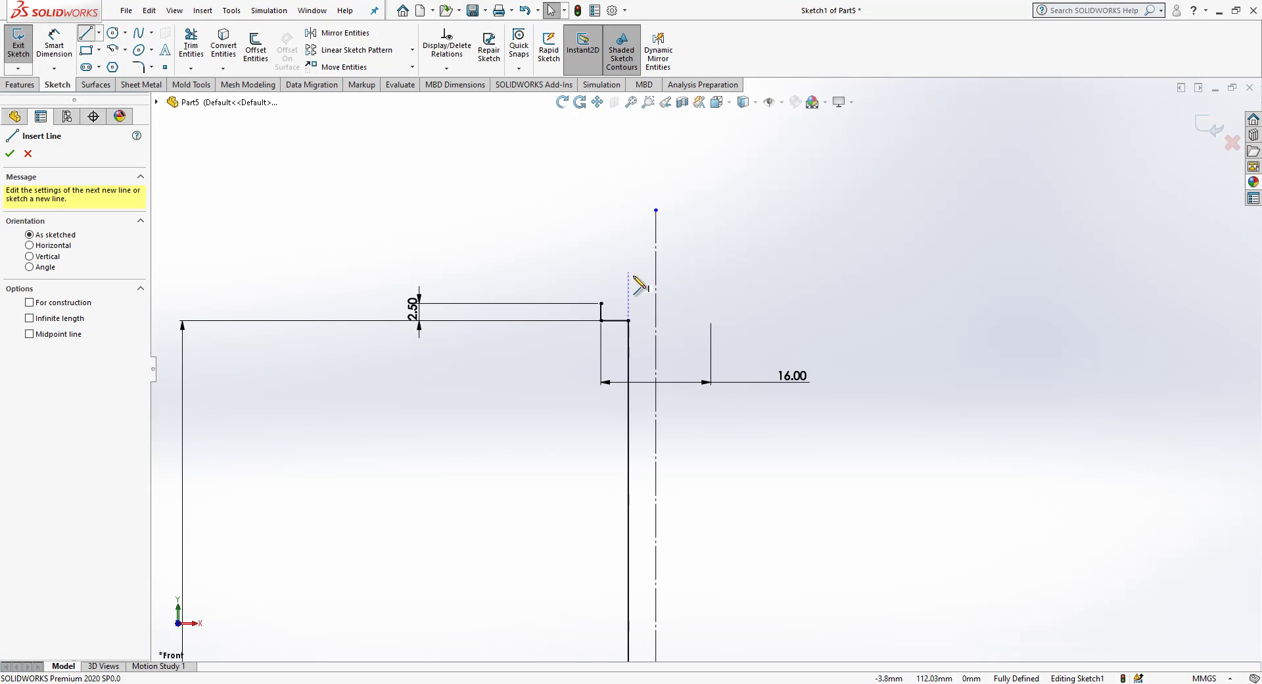
scroll(690, 360, up, 5)
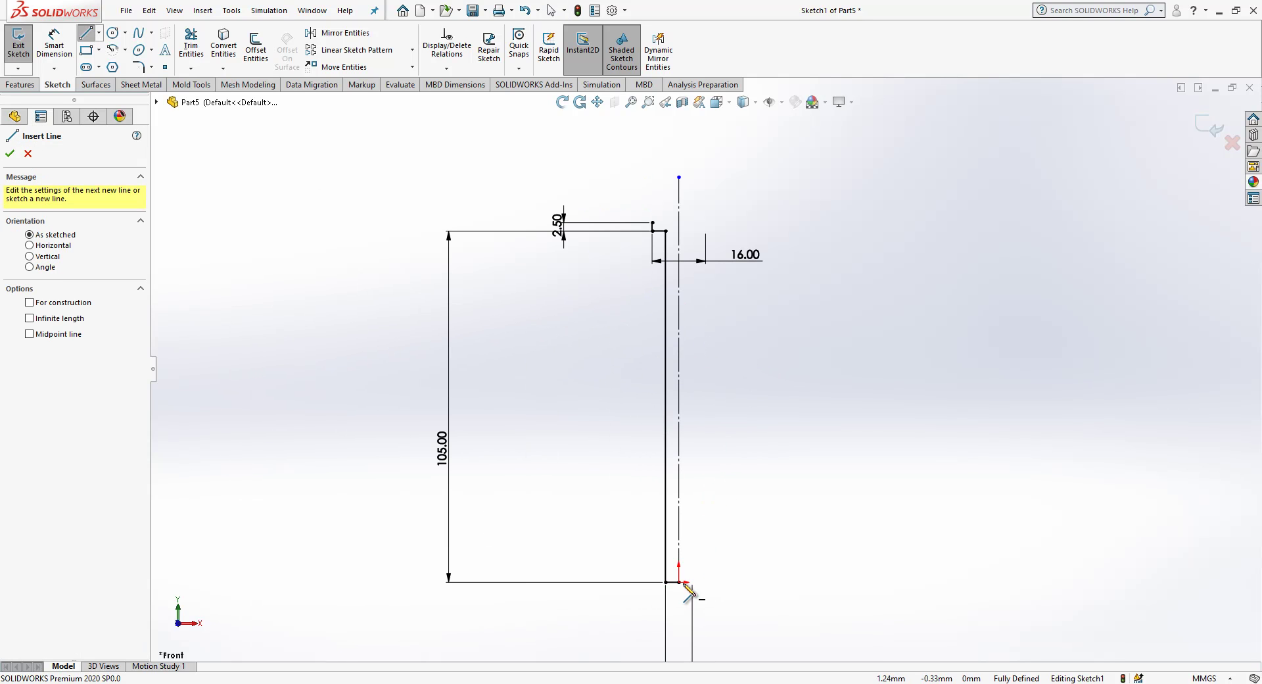
click(680, 583)
scroll(685, 212, down, 3)
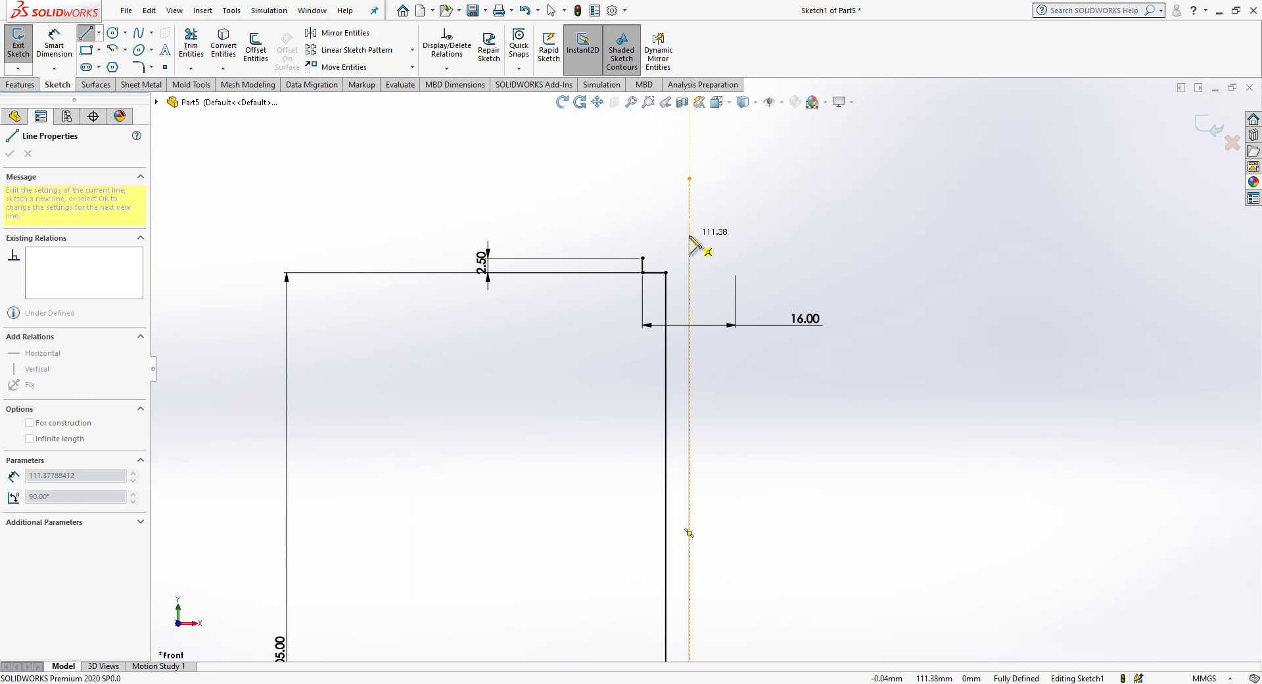
click(689, 234)
scroll(690, 246, down, 2)
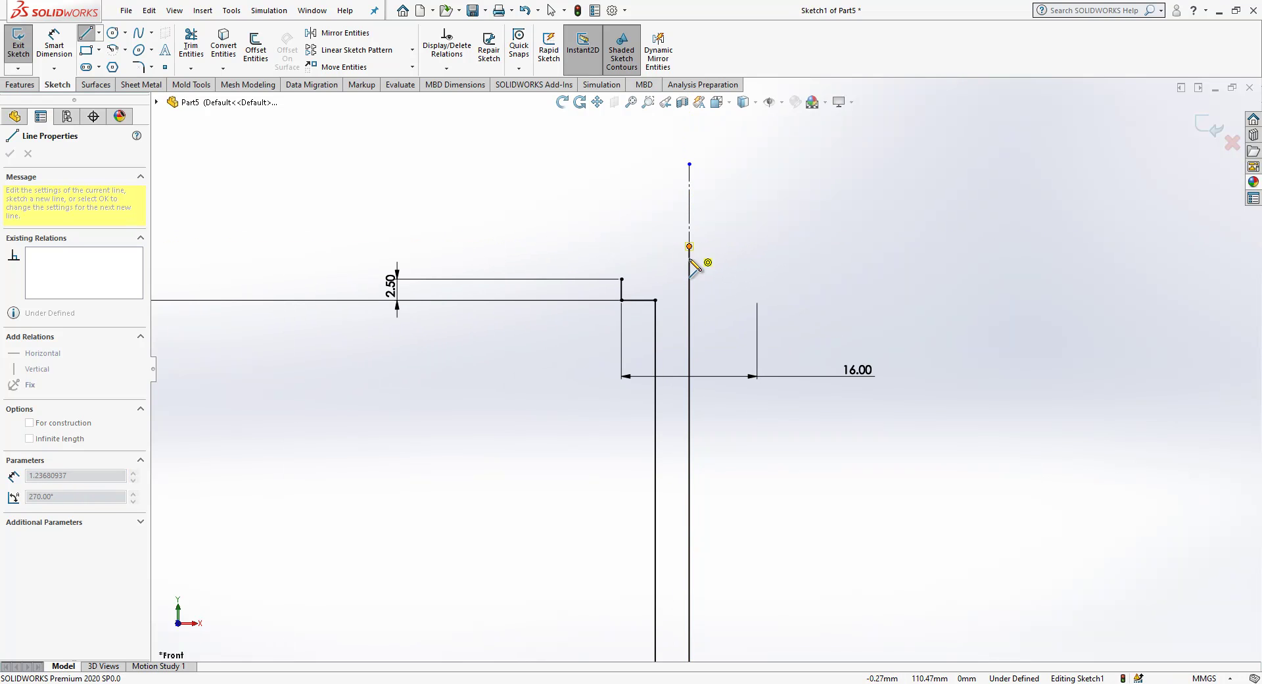
click(621, 278)
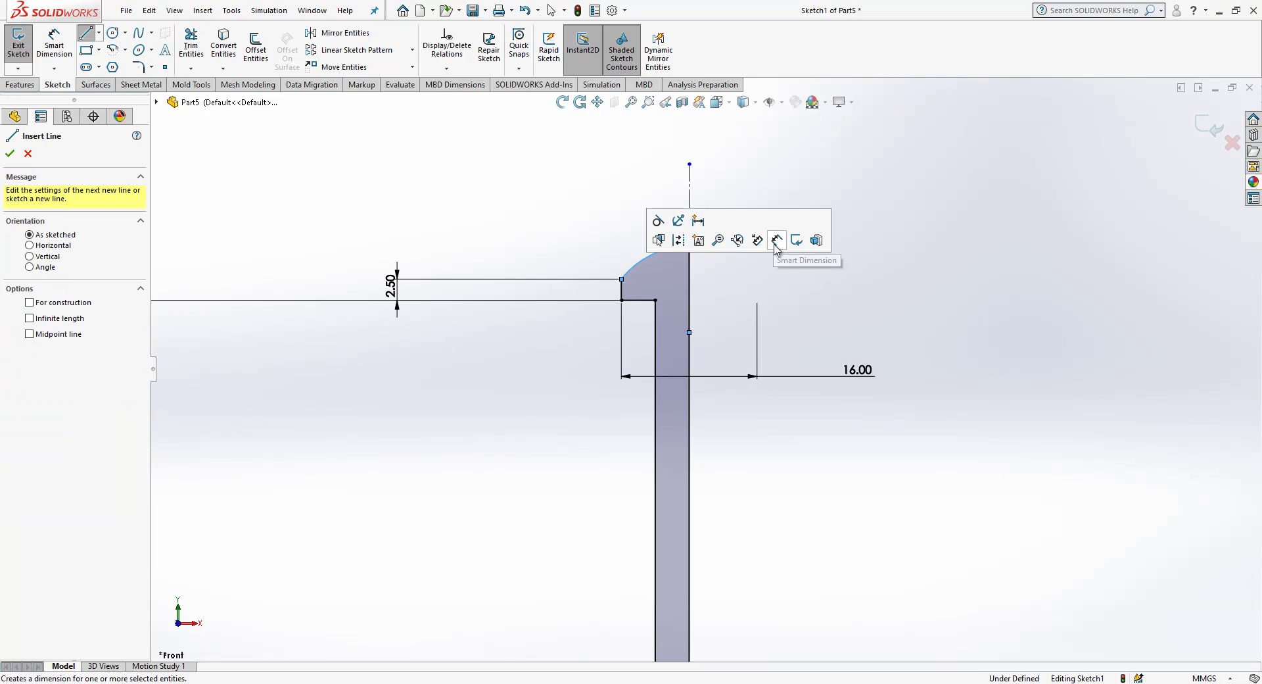
key(Escape)
Step: Dimension the arc's height to 3 mm and exit the sketch
click(54, 46)
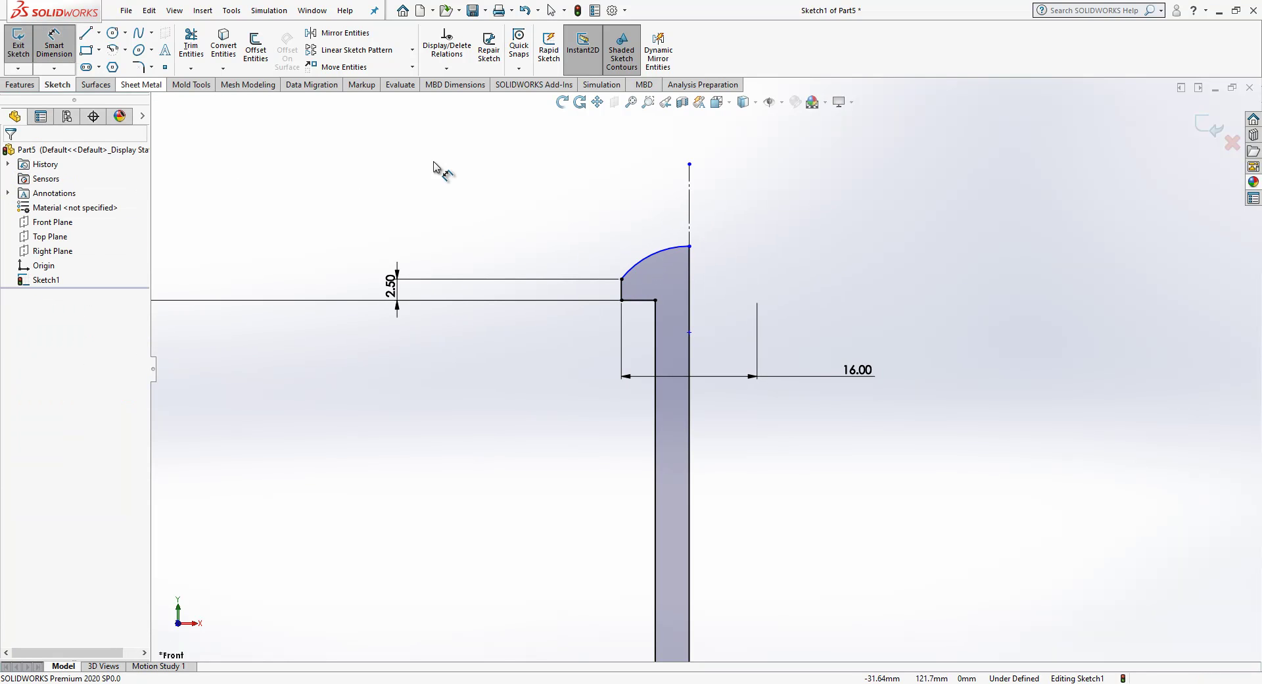
click(622, 278)
click(689, 246)
click(739, 267)
text(3.87788412mm)
key(Return)
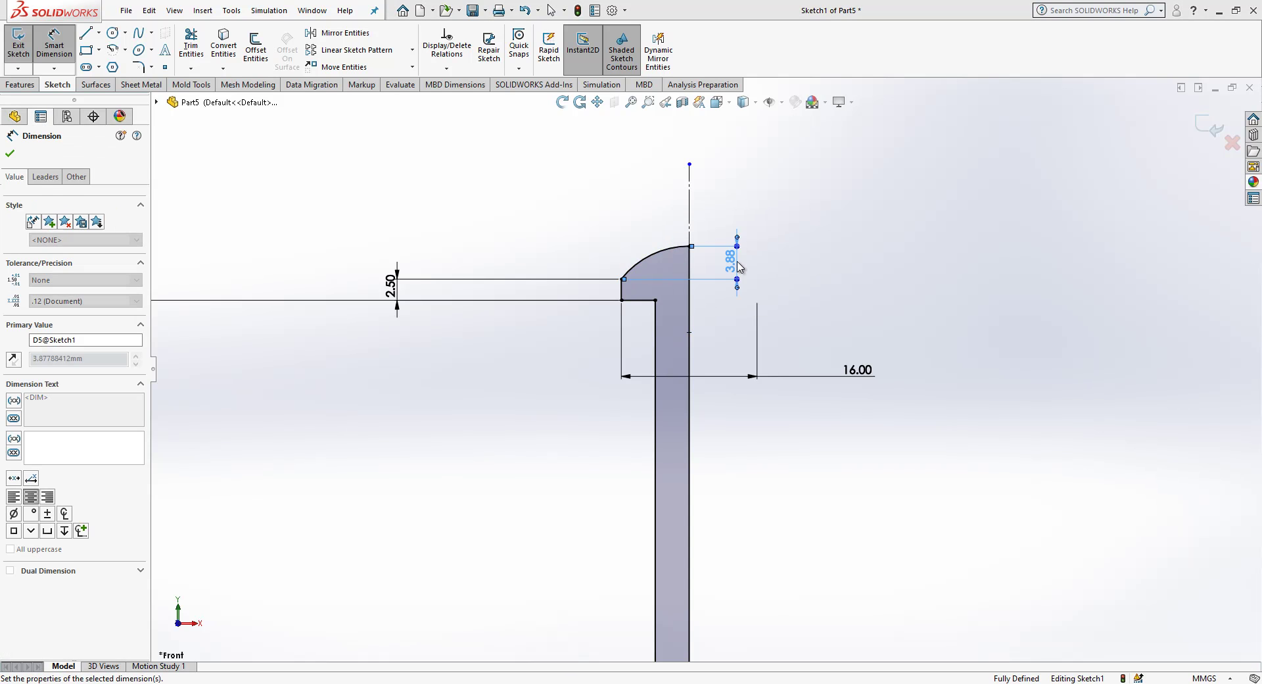
key(Escape)
scroll(774, 305, up, 5)
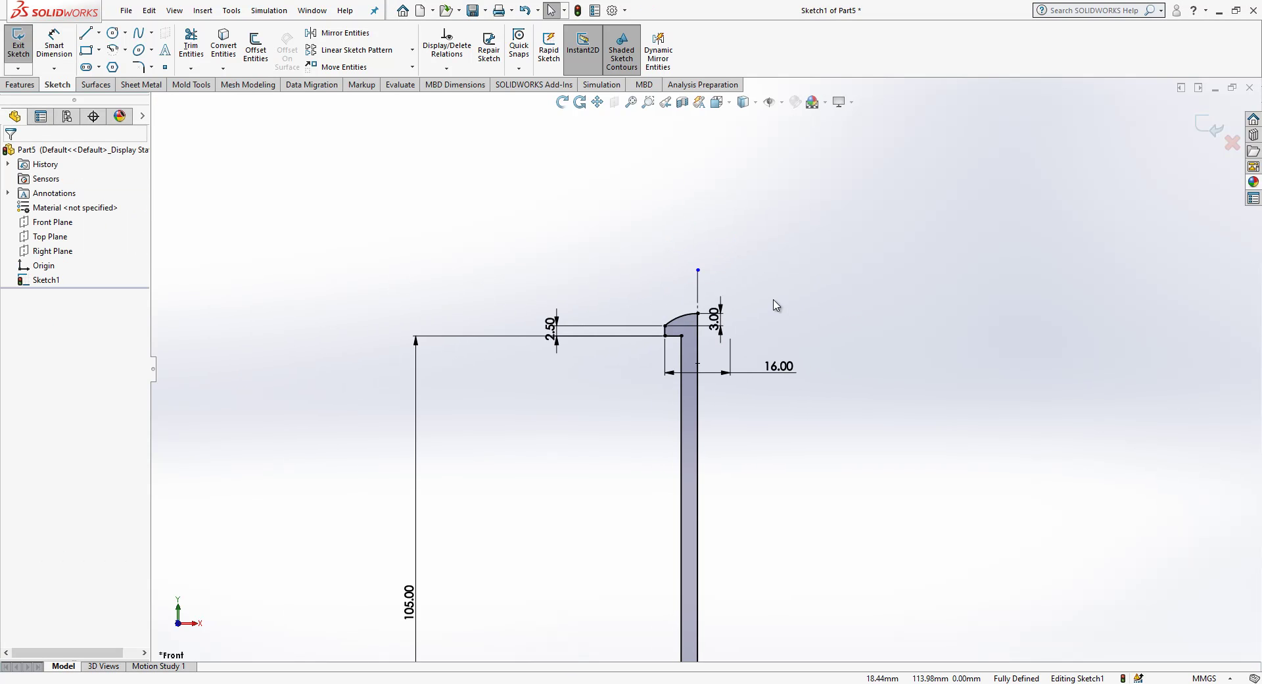
click(1212, 125)
scroll(841, 342, up, 1)
scroll(858, 478, down, 1)
Step: Revolve the profile 360° into a pin and chamfer its bottom edge 0.5 mm at 45°
click(63, 58)
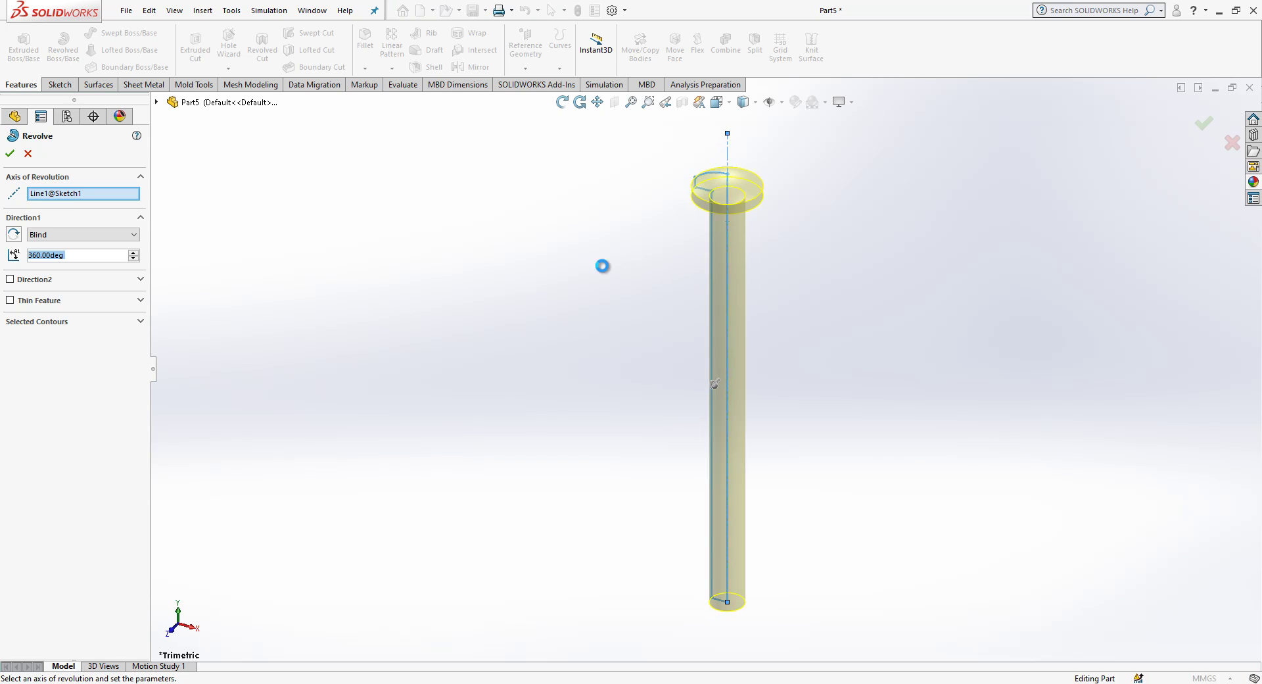
click(364, 69)
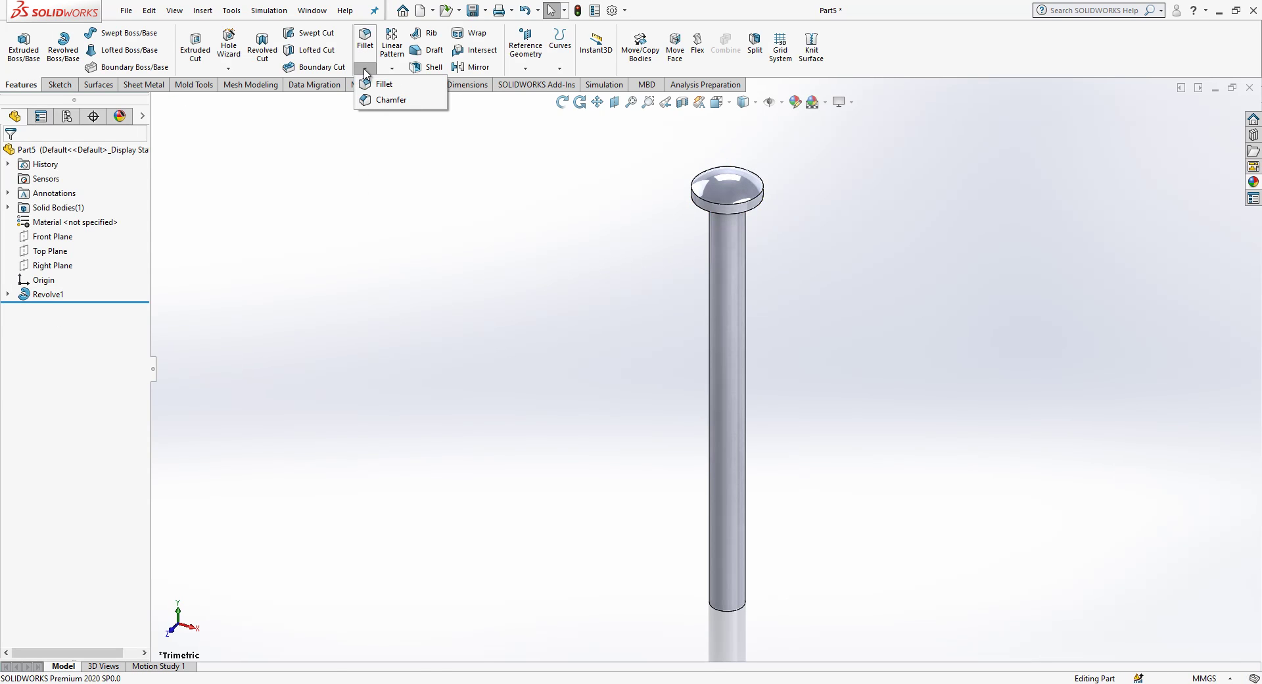
click(391, 103)
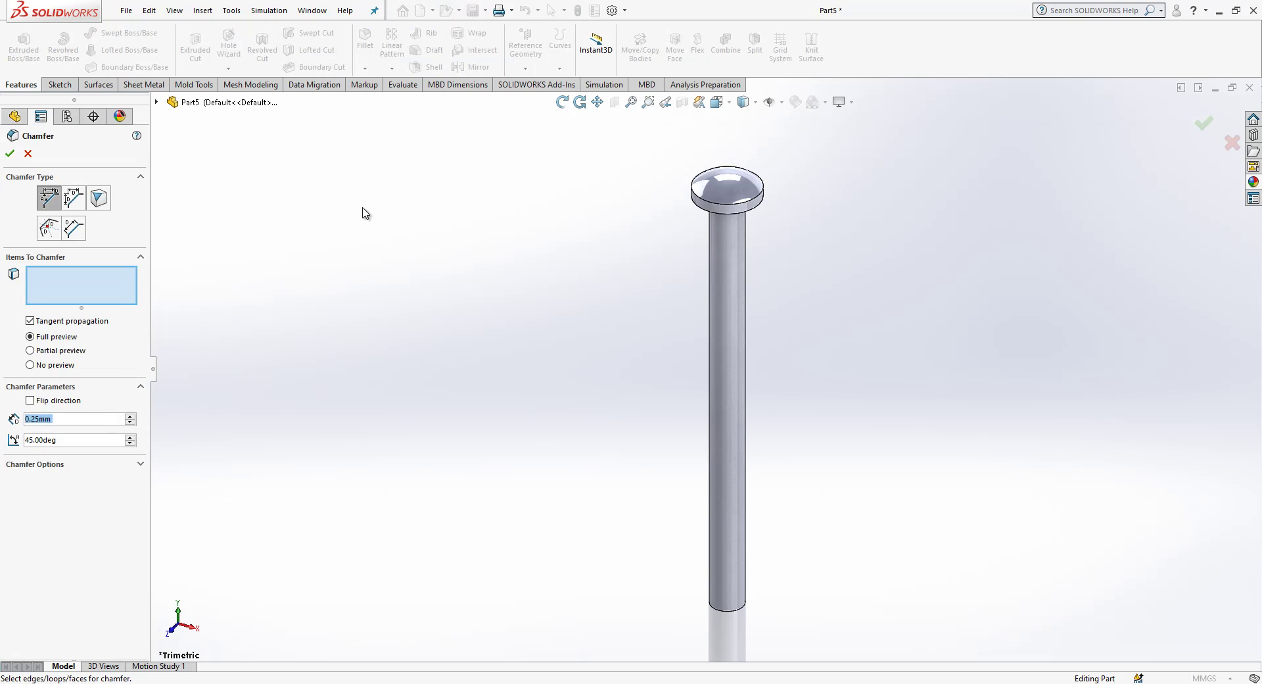
text(5)
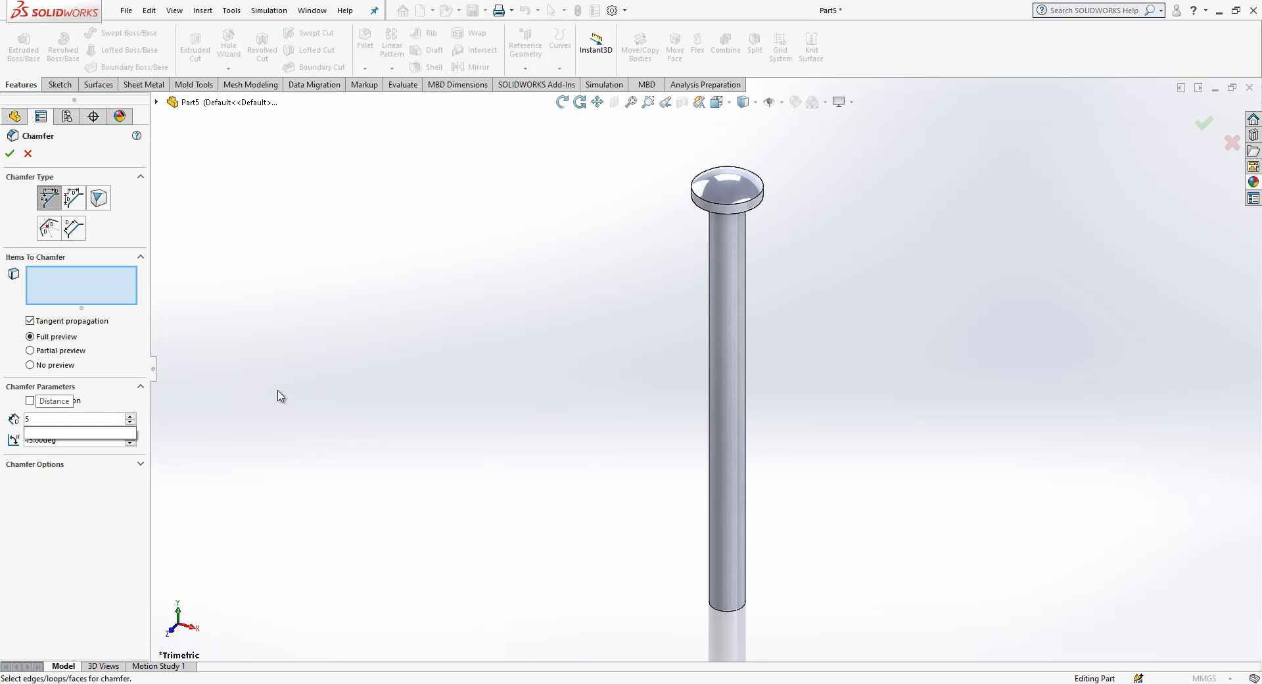
key(Return)
click(731, 619)
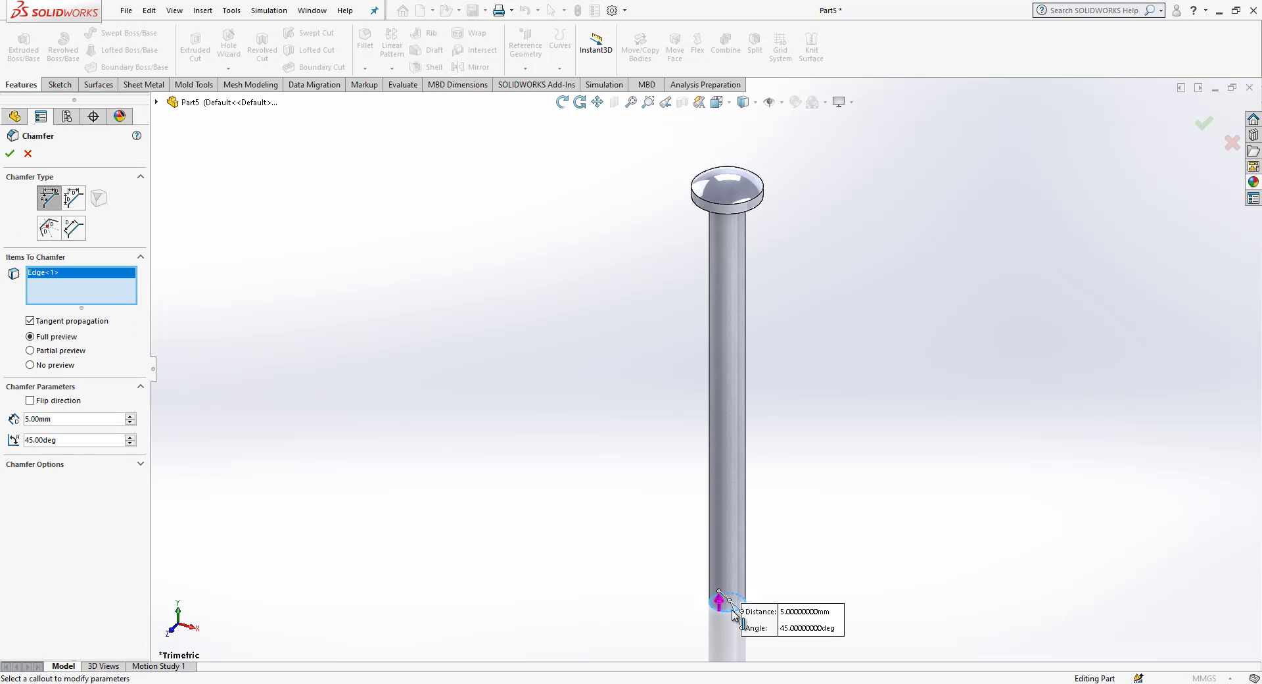
drag(67, 418, 31, 419)
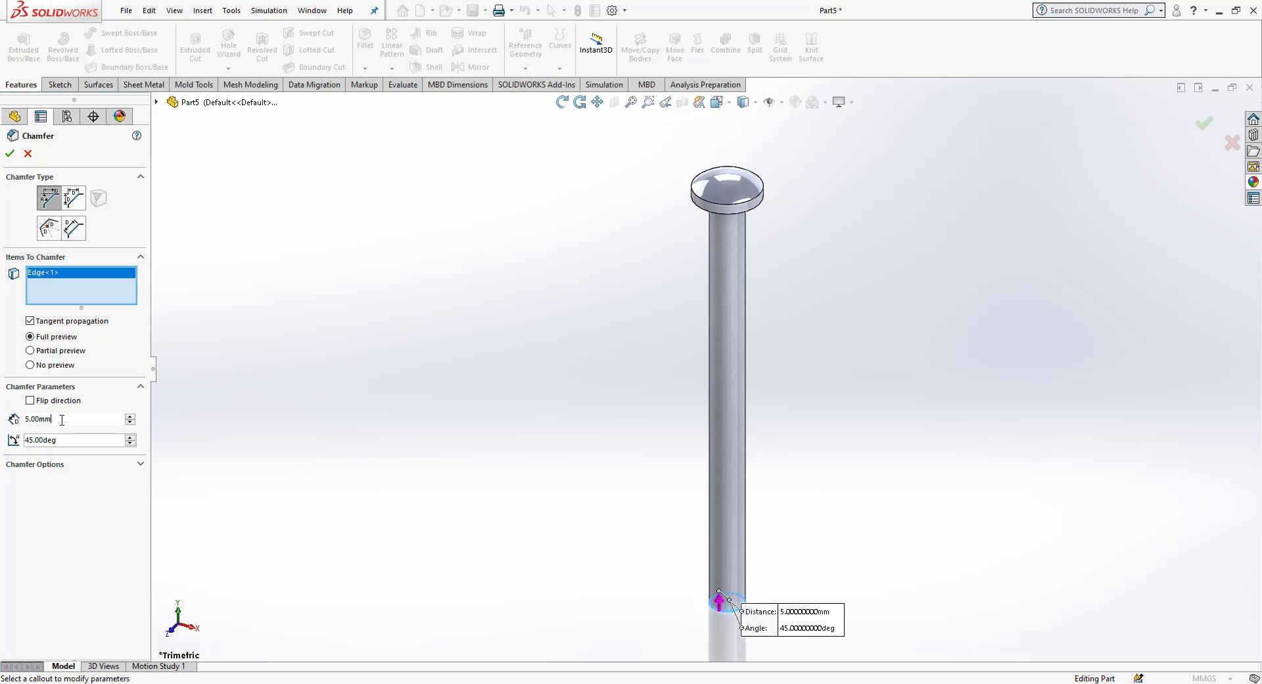
text(0.5)
key(Return)
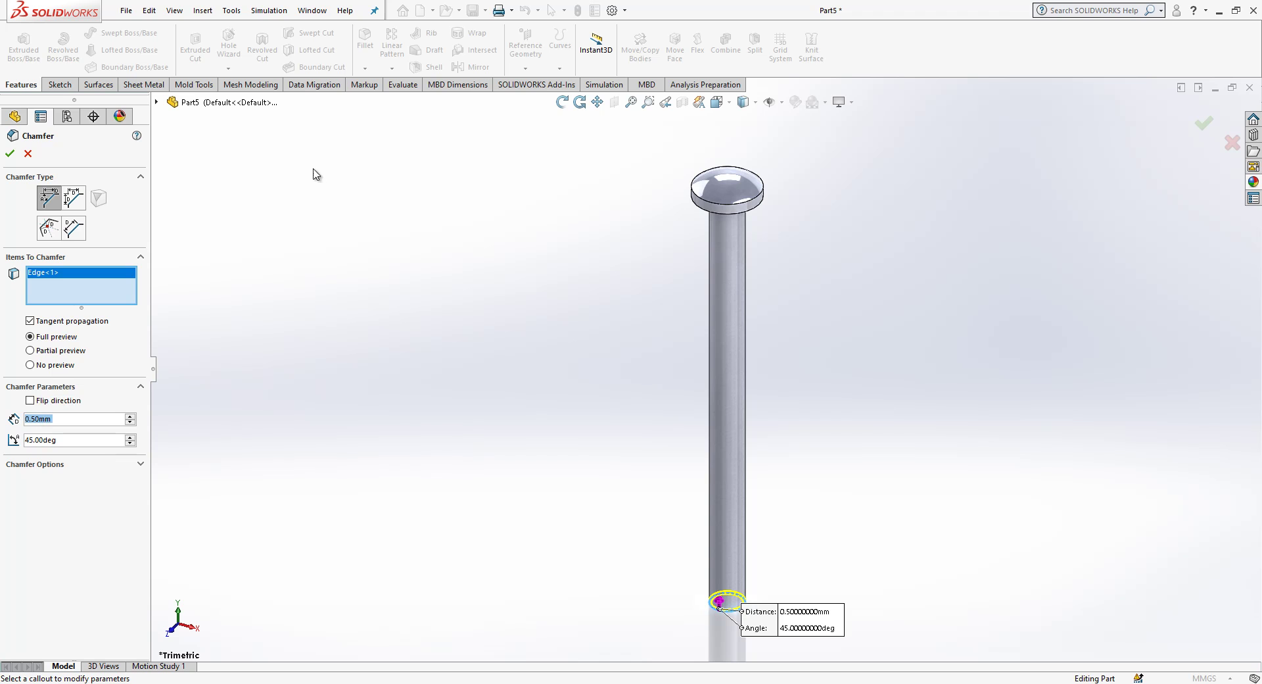
click(10, 153)
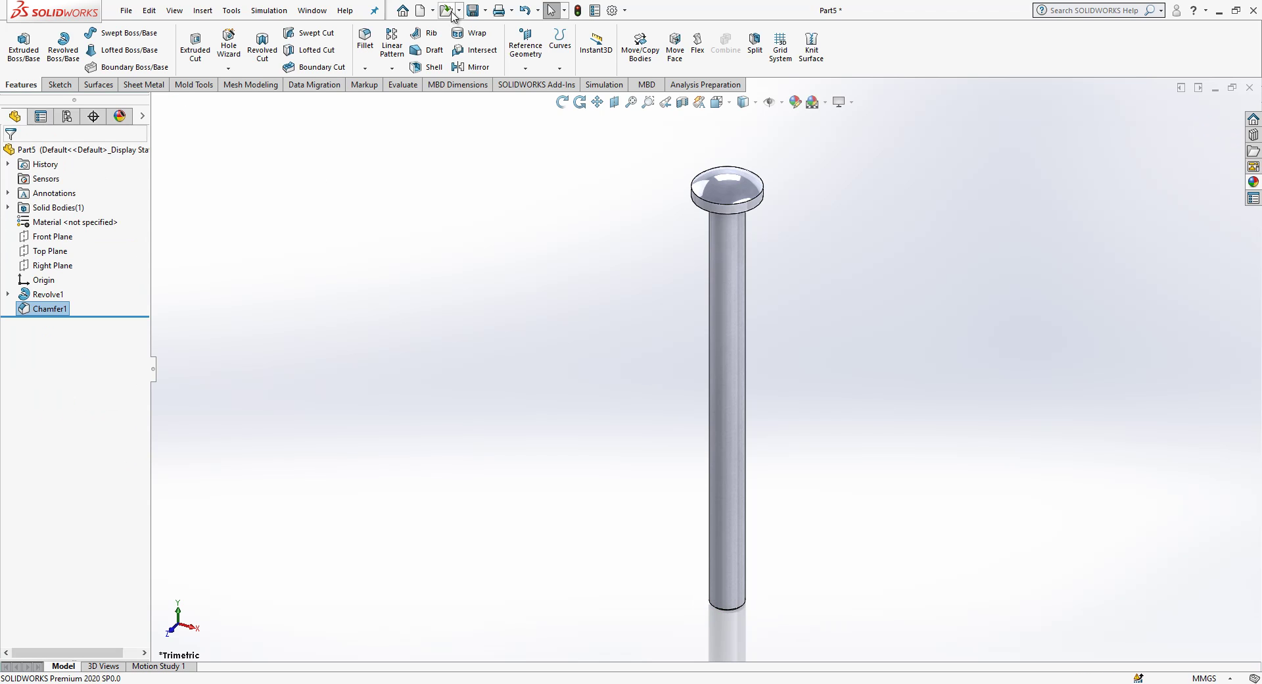
Step: Save the pin part as EX003 in the Exam folder
key(ctrl+s)
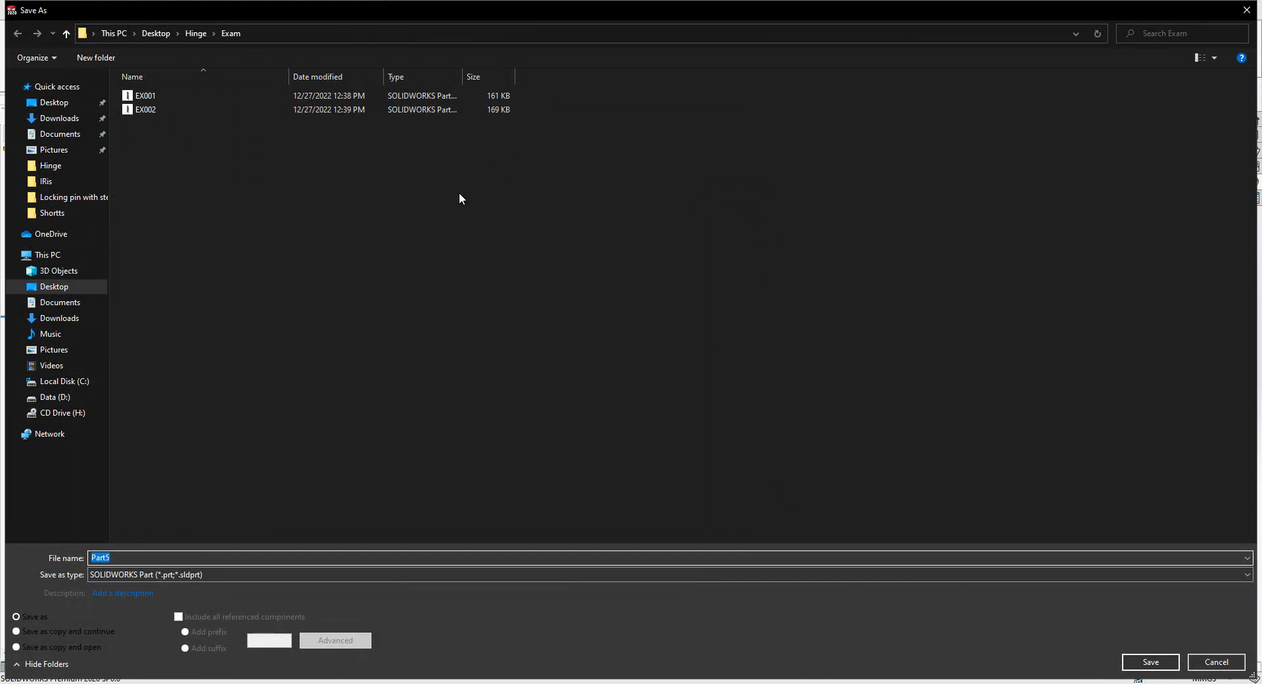
click(196, 111)
click(144, 557)
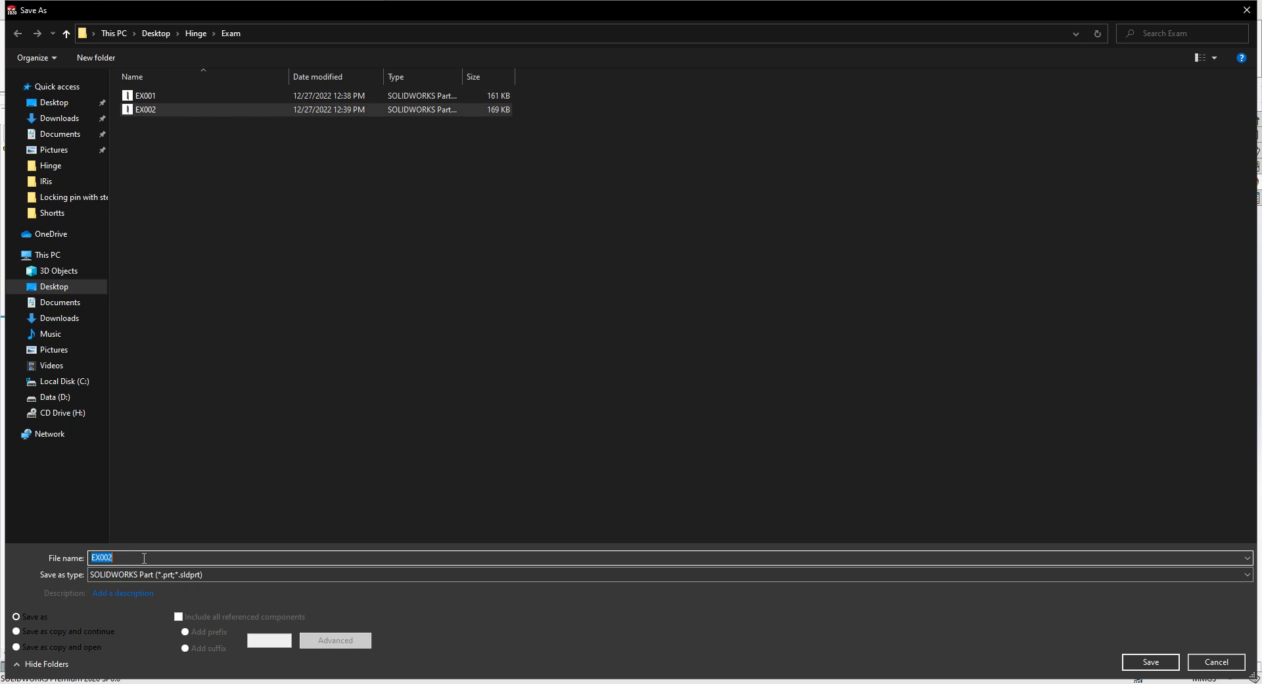
key(BackSpace)
text(3)
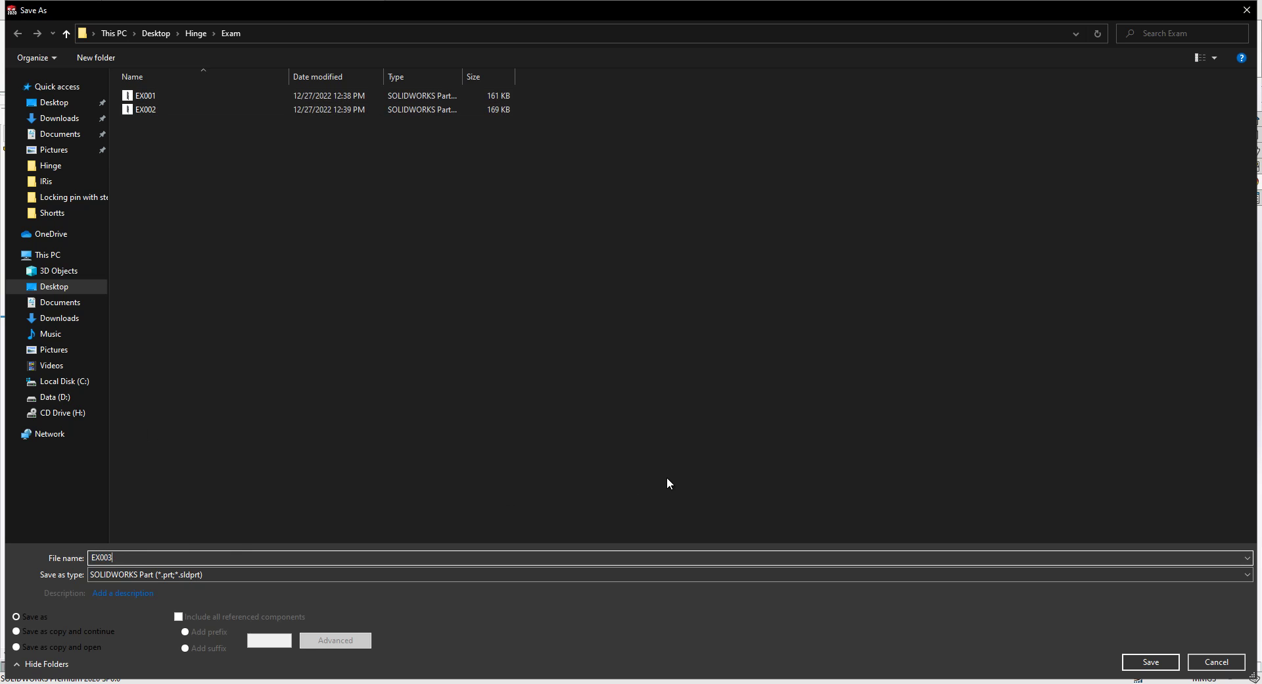
key(Return)
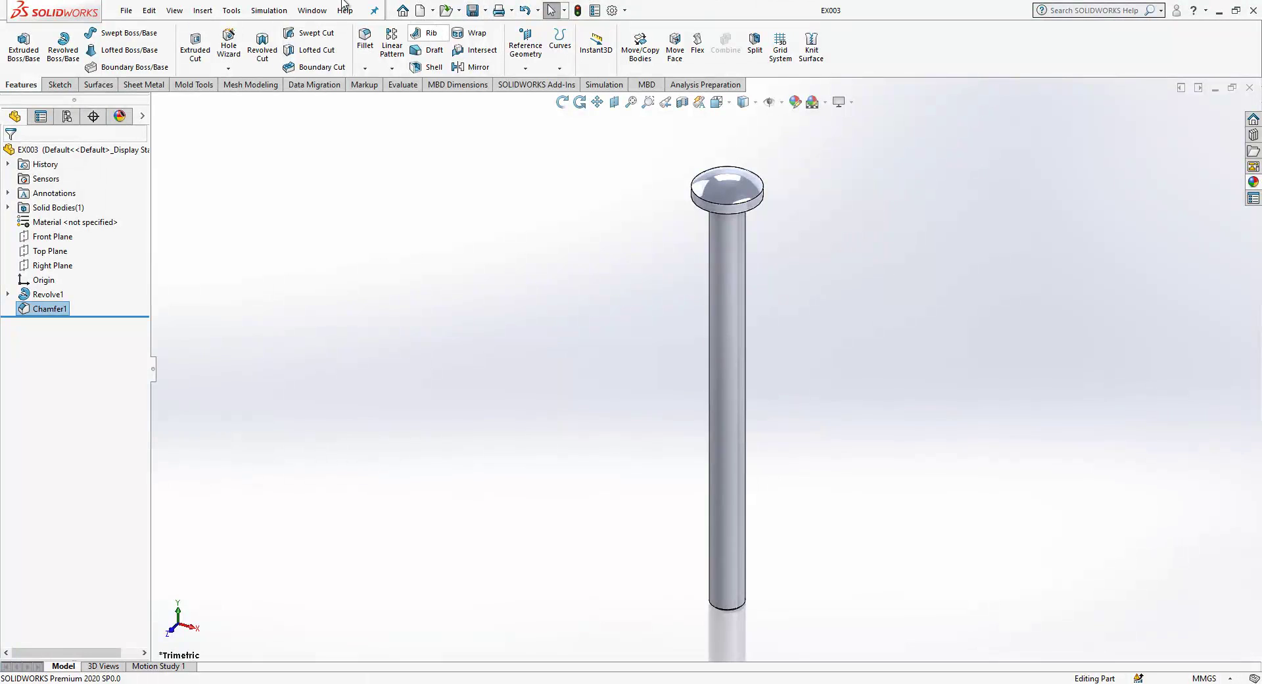
Step: Insert the EX003 pin and fit it concentrically into the hinge knuckle
click(324, 9)
click(357, 175)
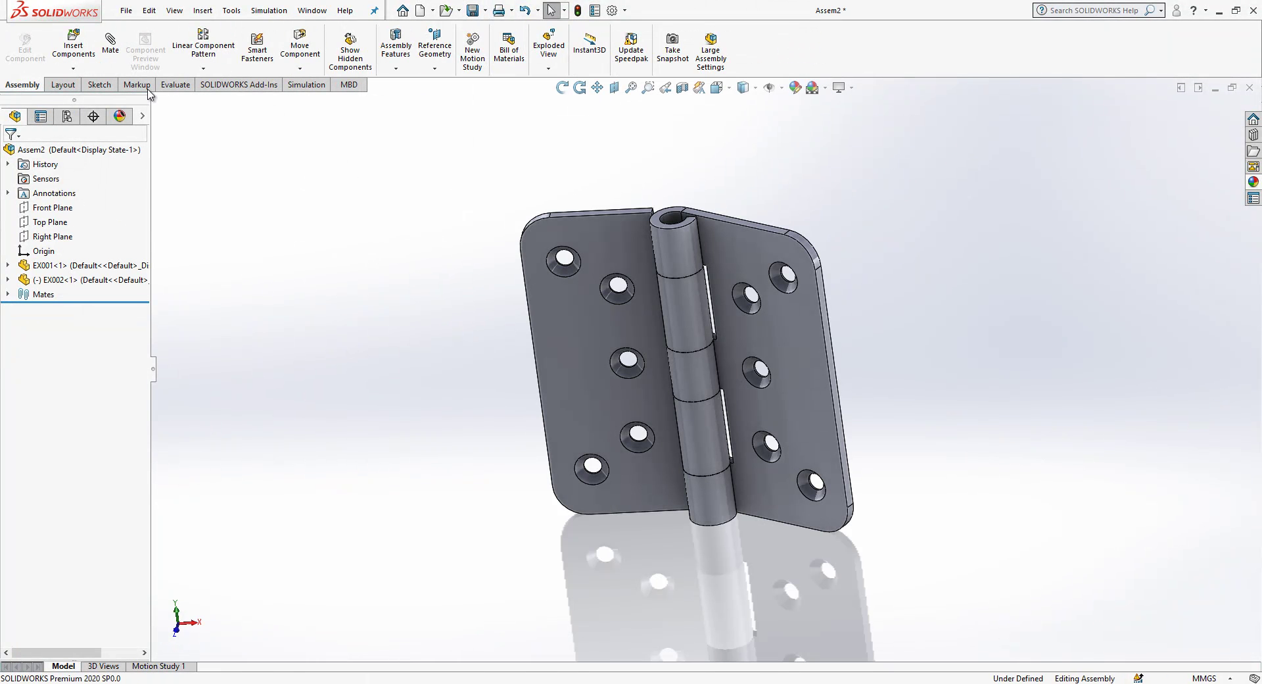
click(73, 45)
click(64, 327)
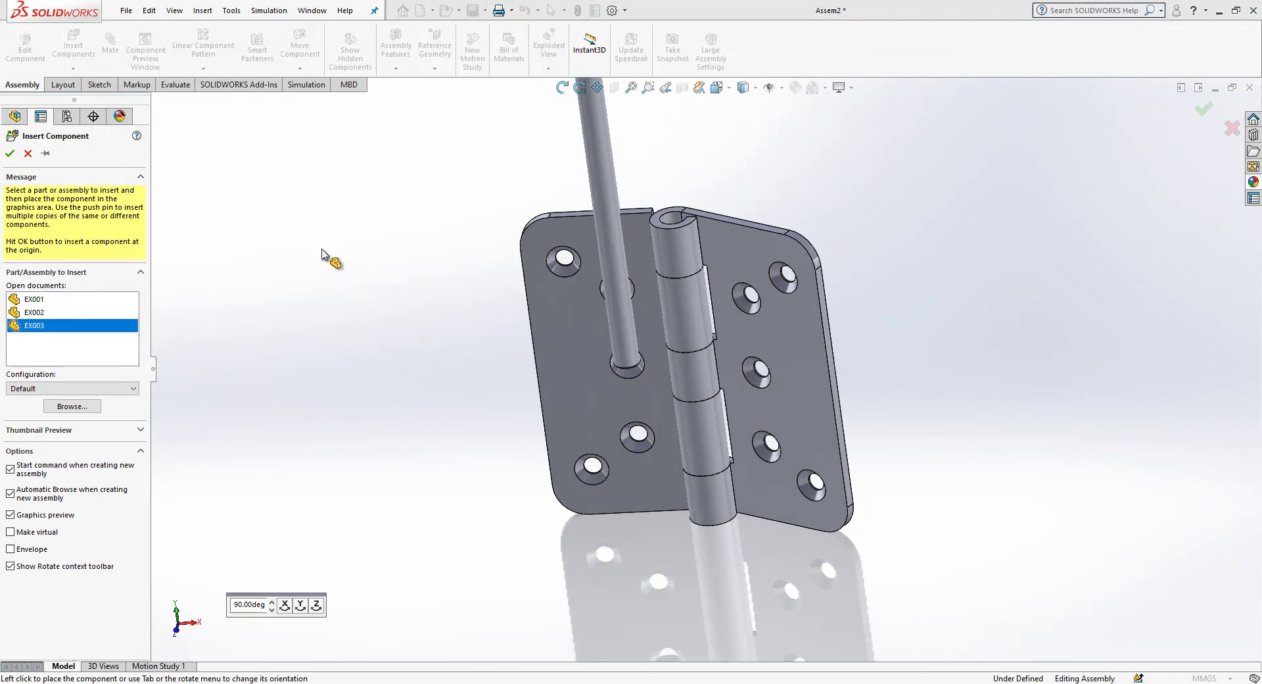
click(330, 257)
click(309, 187)
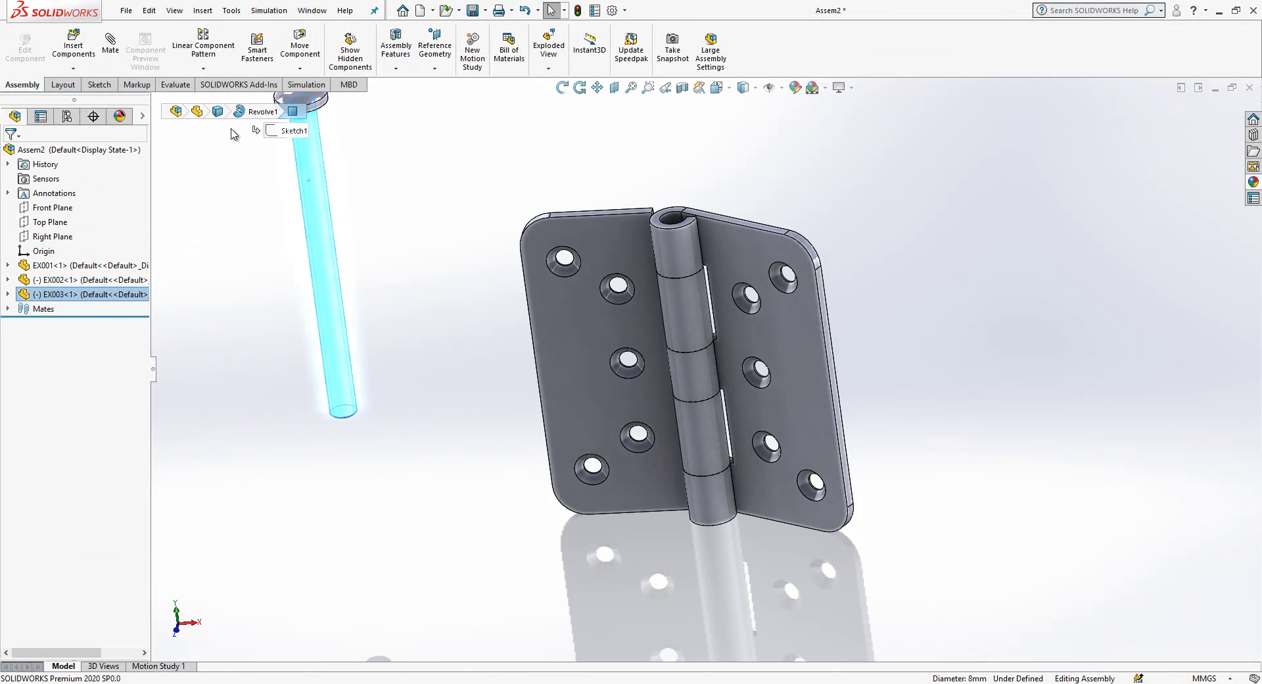
click(427, 304)
alt+drag(318, 239, 693, 329)
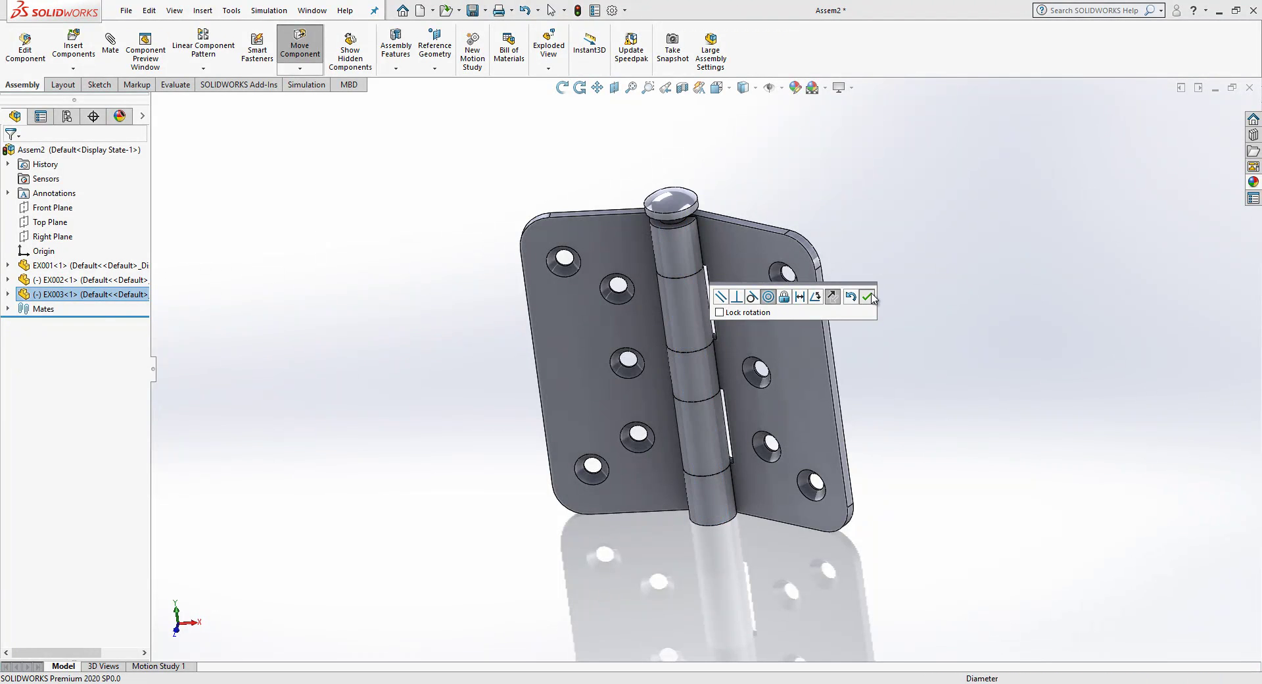
click(868, 297)
Step: Mate the pin head's edge coincident with the knuckle's top face
scroll(697, 240, down, 5)
click(667, 256)
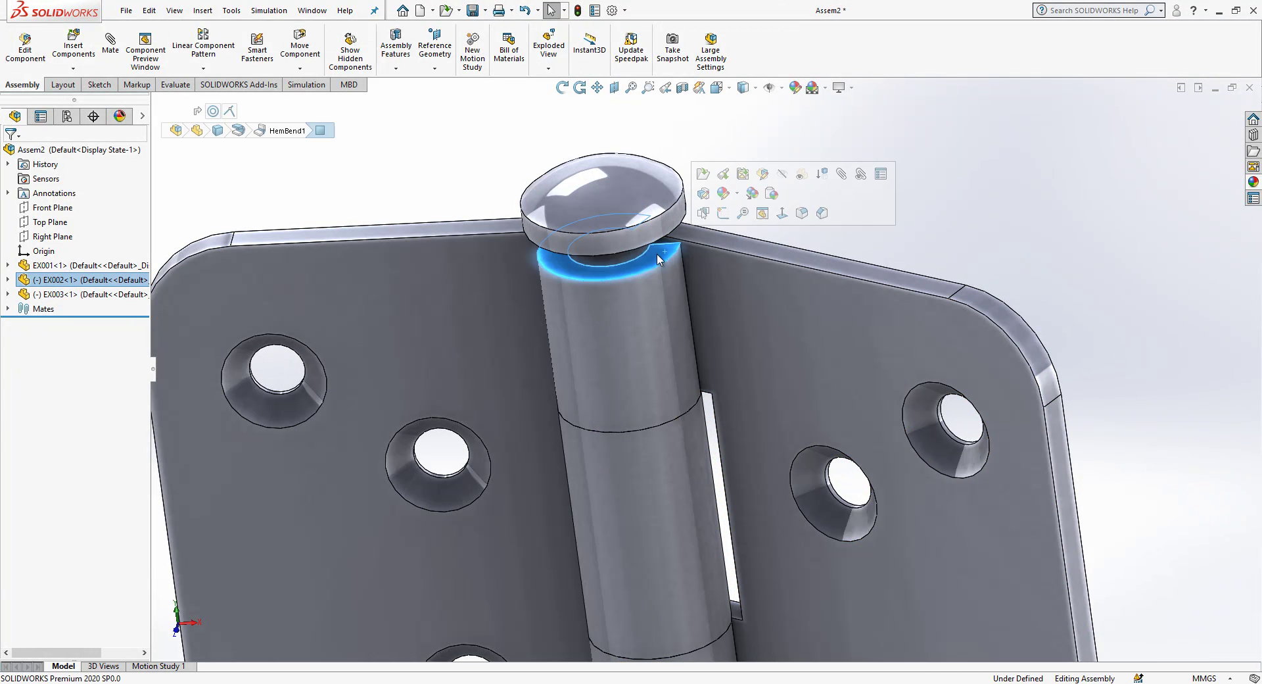
click(145, 50)
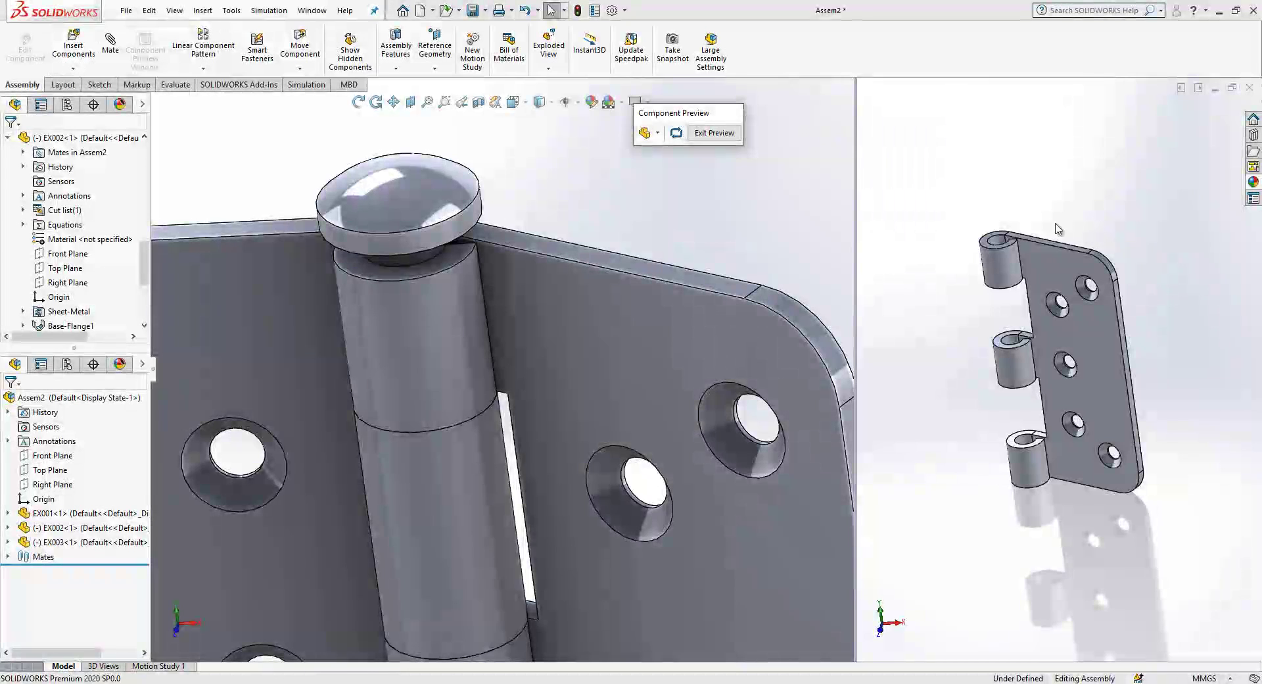
click(714, 133)
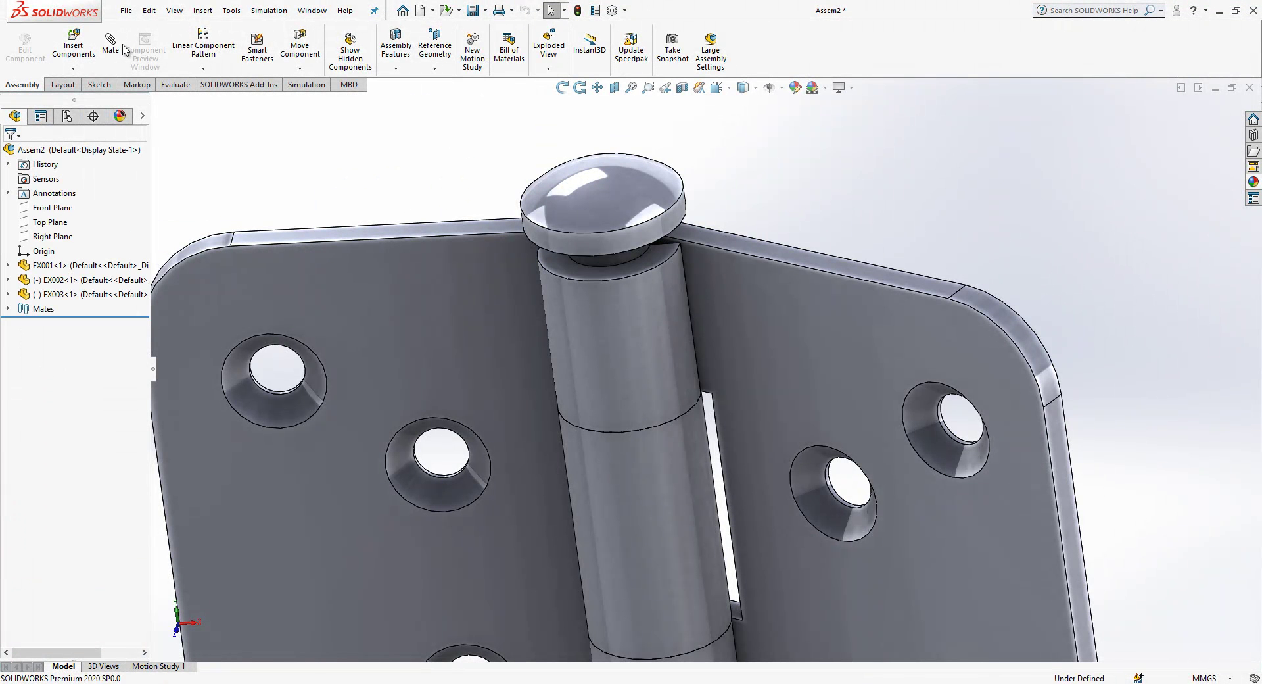
click(660, 261)
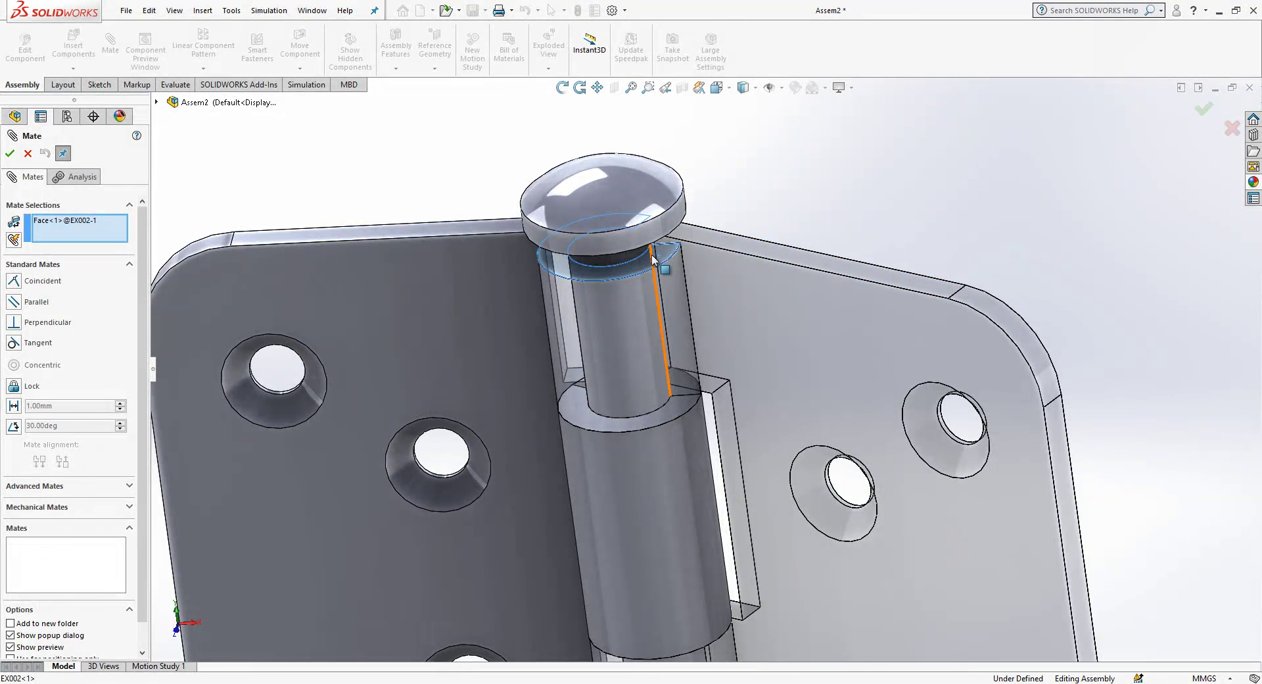
click(661, 247)
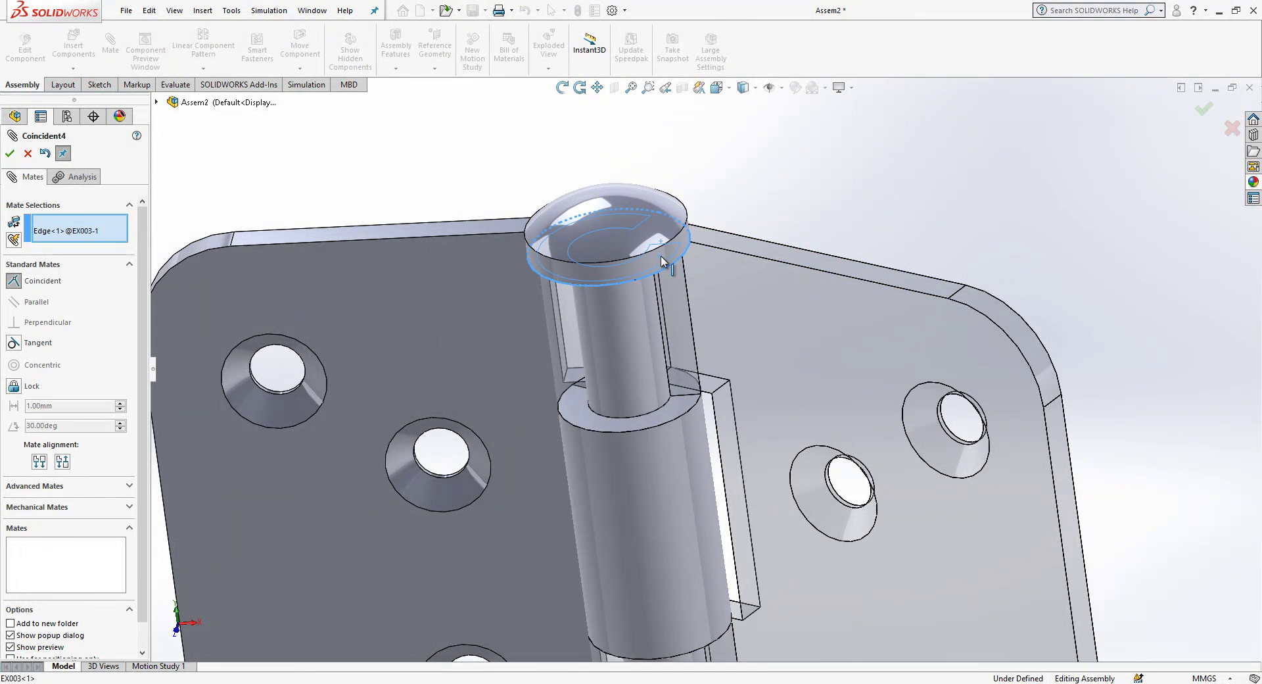
click(762, 240)
scroll(722, 282, up, 1)
middle_drag(710, 296, 662, 251)
key(Escape)
scroll(501, 283, up, 1)
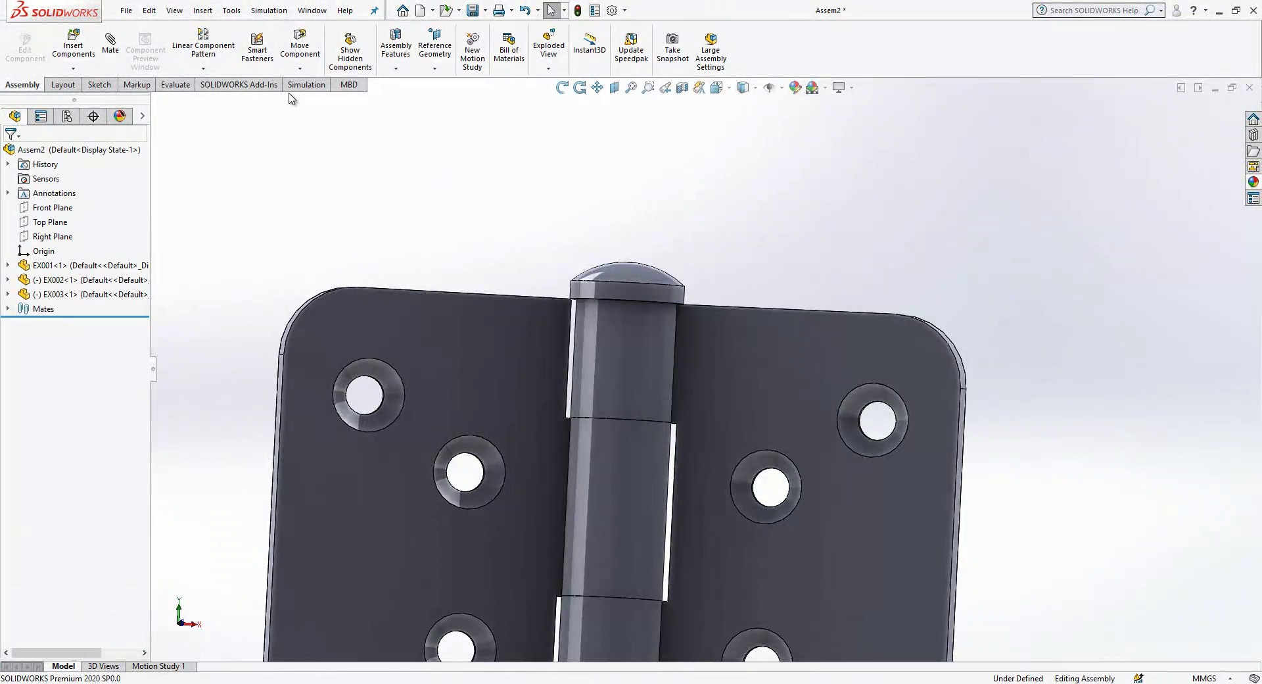
Step: Measure the knuckle's 7.05 mm radius and the 16 mm pin cap diameter
click(175, 84)
click(185, 45)
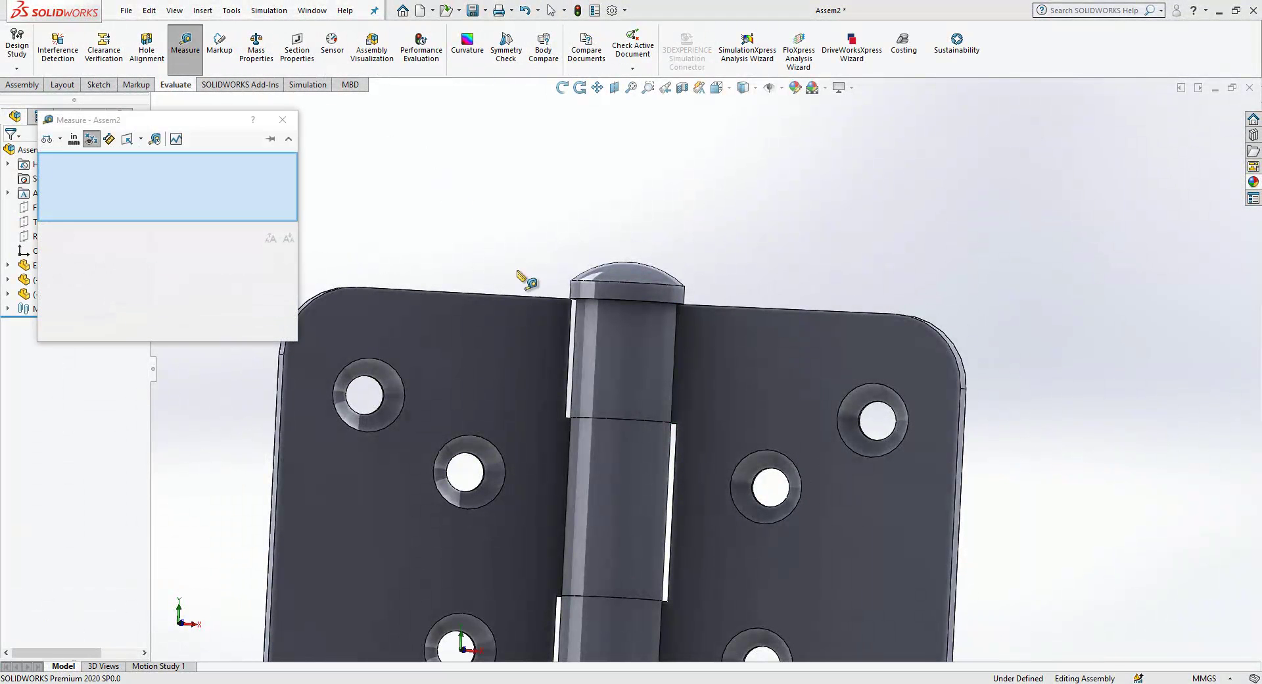
click(595, 358)
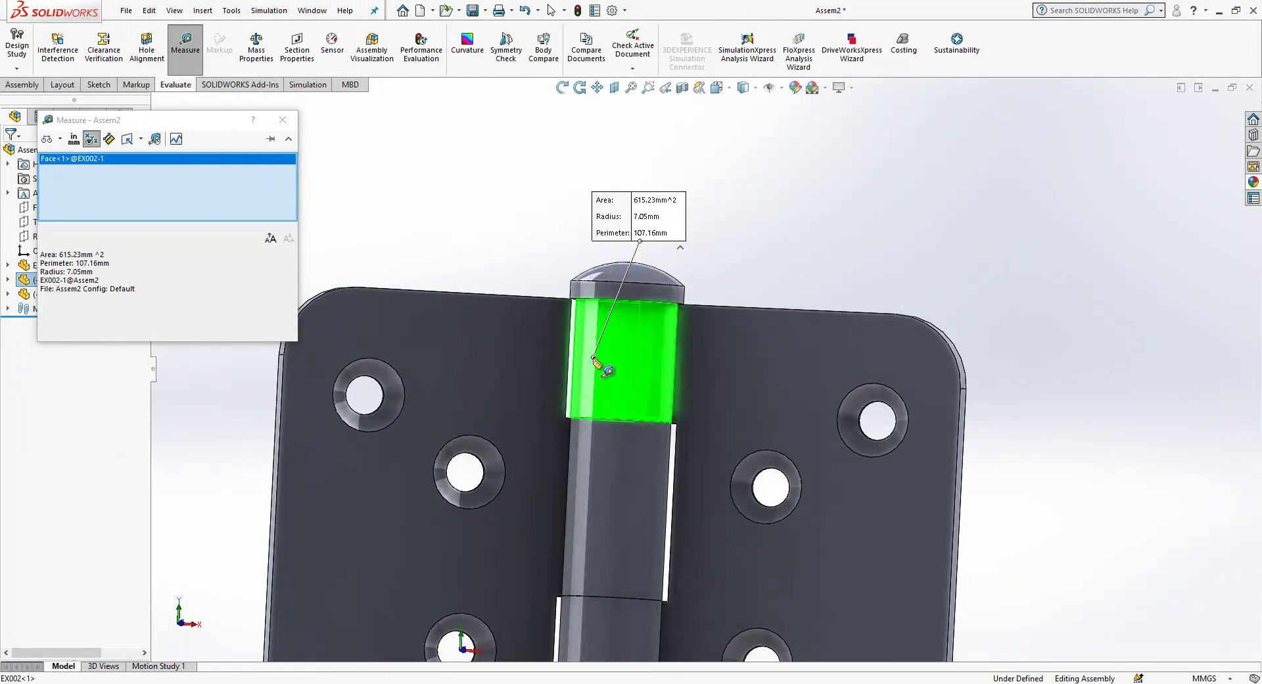
key(Escape)
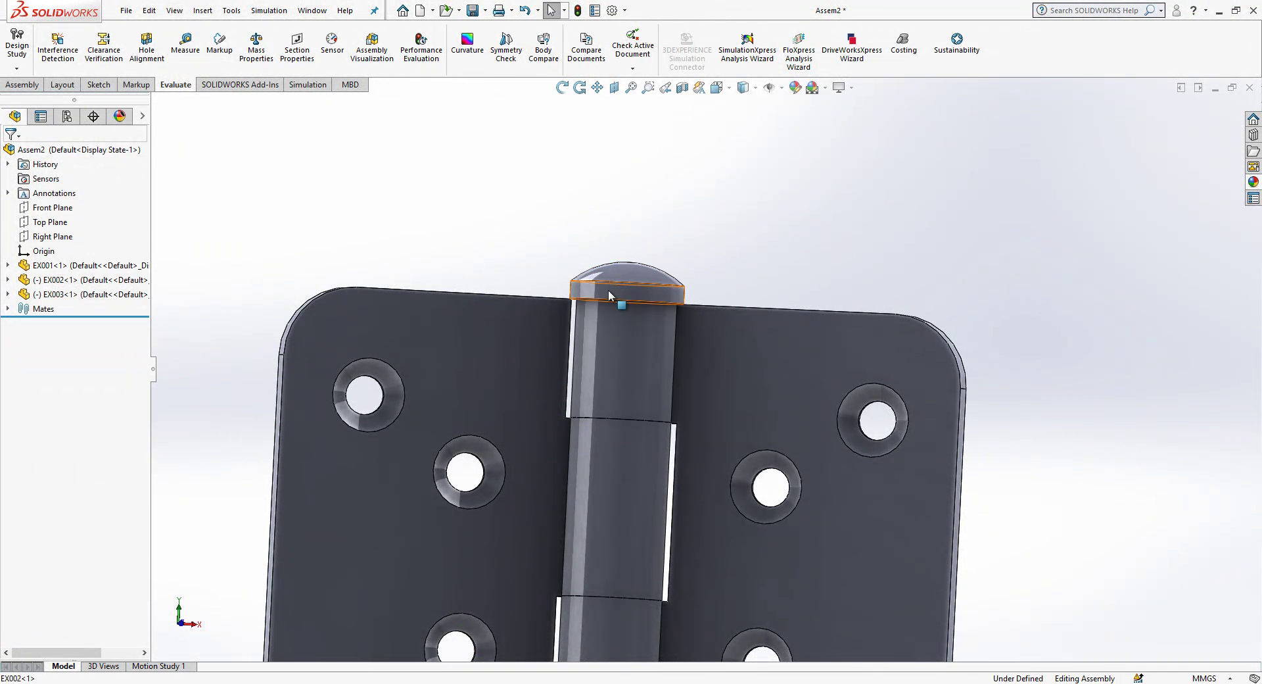
click(608, 296)
key(Escape)
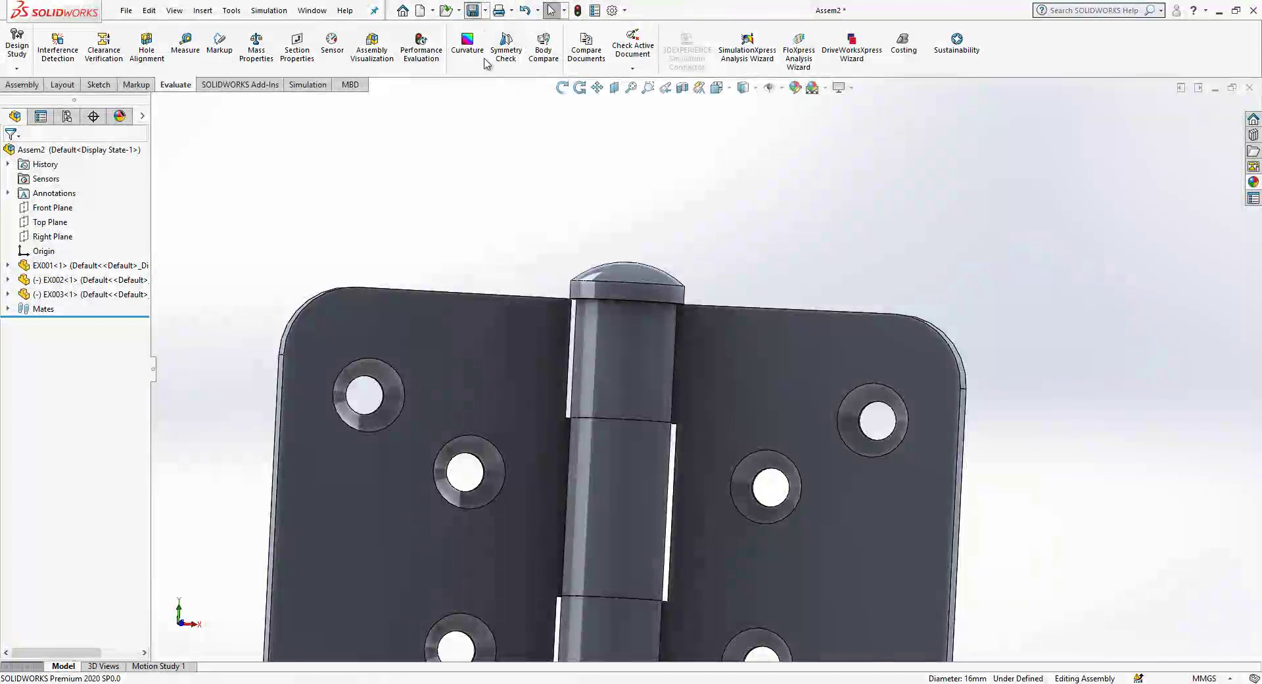
Step: Save the hinge assembly under a new EX file name
key(ctrl+s)
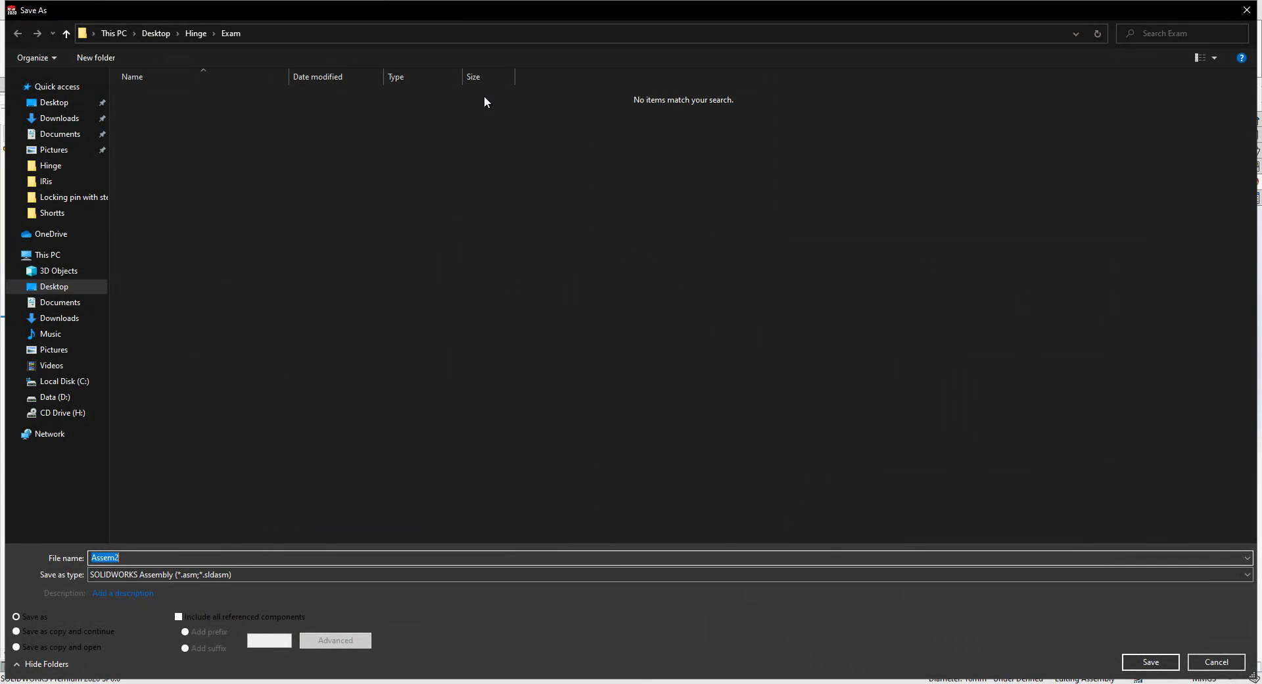
text(ex)
key(BackSpace)
key(BackSpace)
text(EX004)
key(Return)
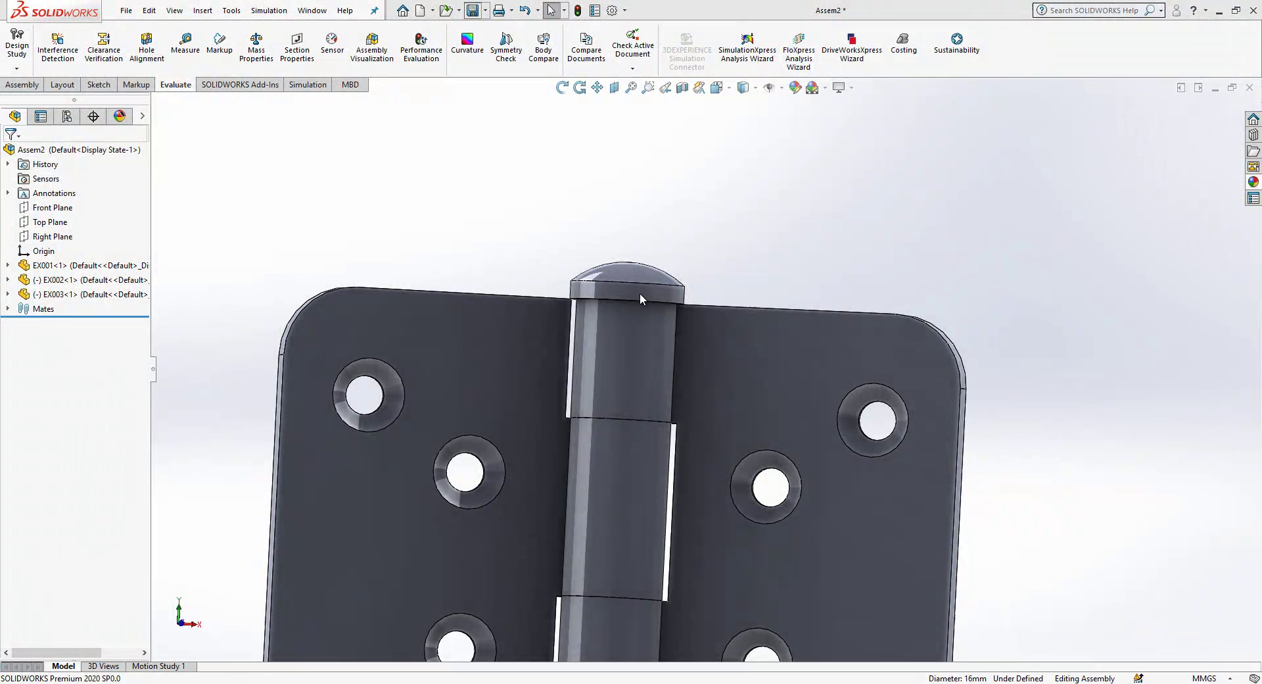
Step: Edit the EX003 pin in place, changing its head diameter from 16 mm to 14 mm
click(640, 293)
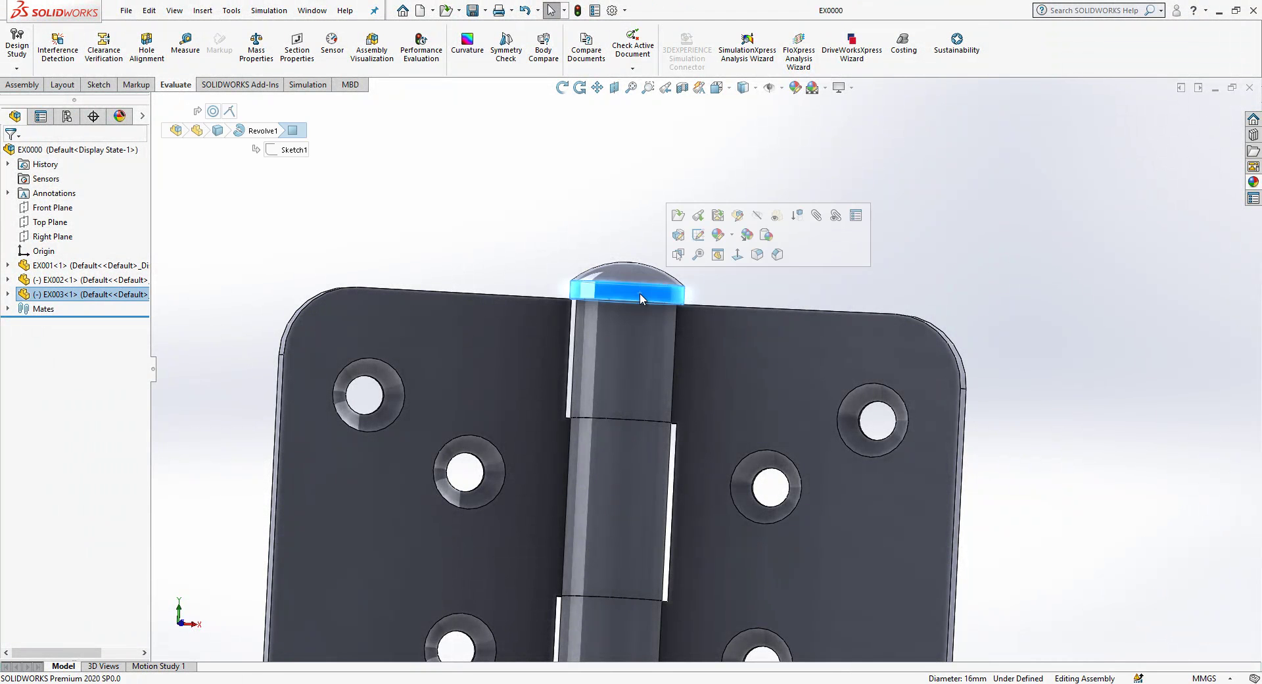
click(737, 216)
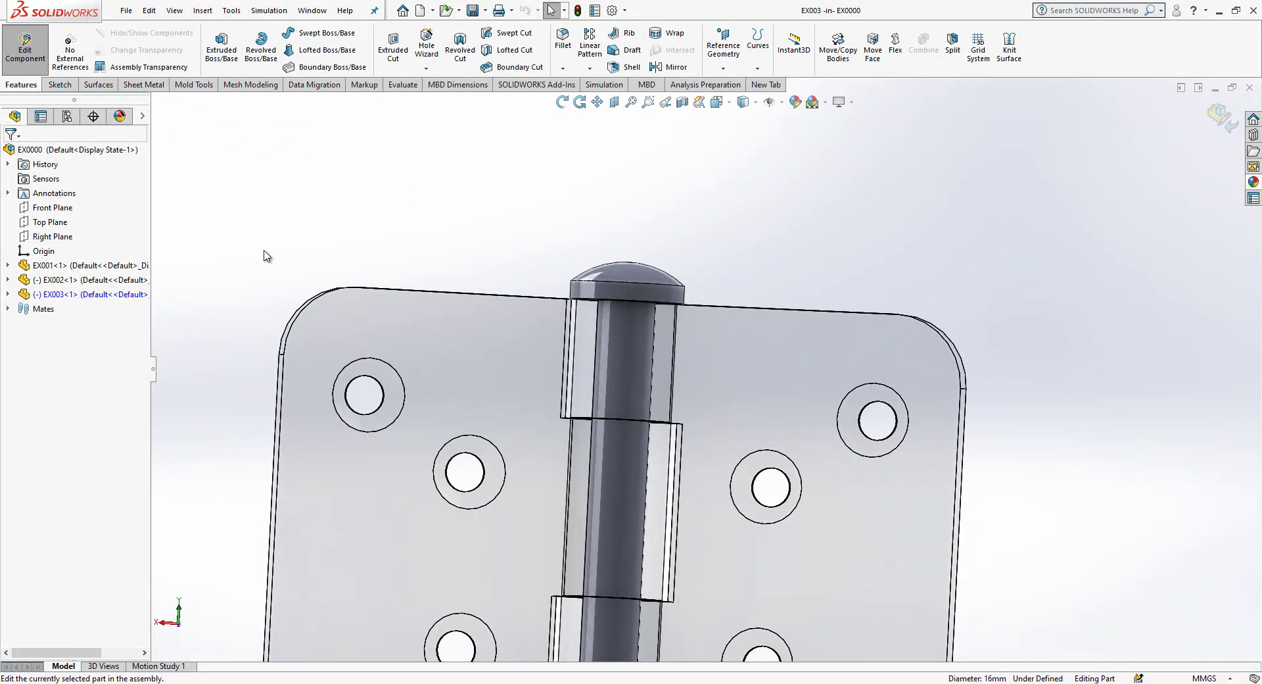
click(65, 294)
click(8, 295)
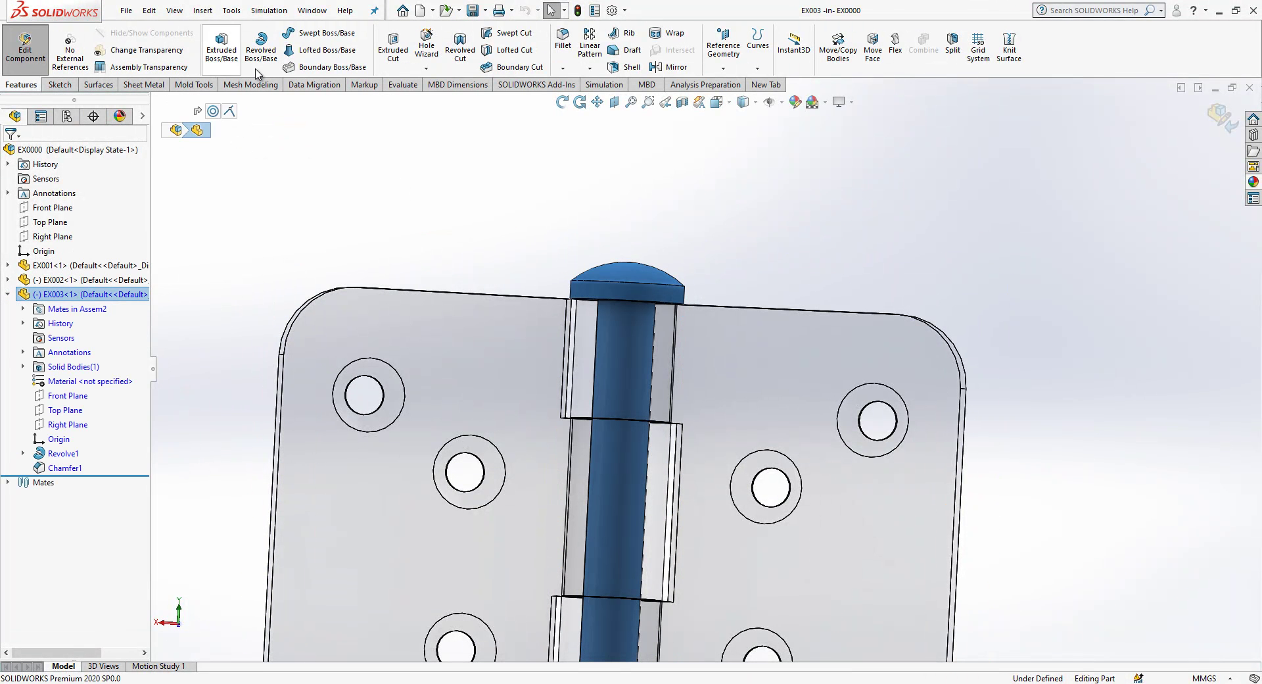
click(60, 453)
click(23, 453)
click(75, 467)
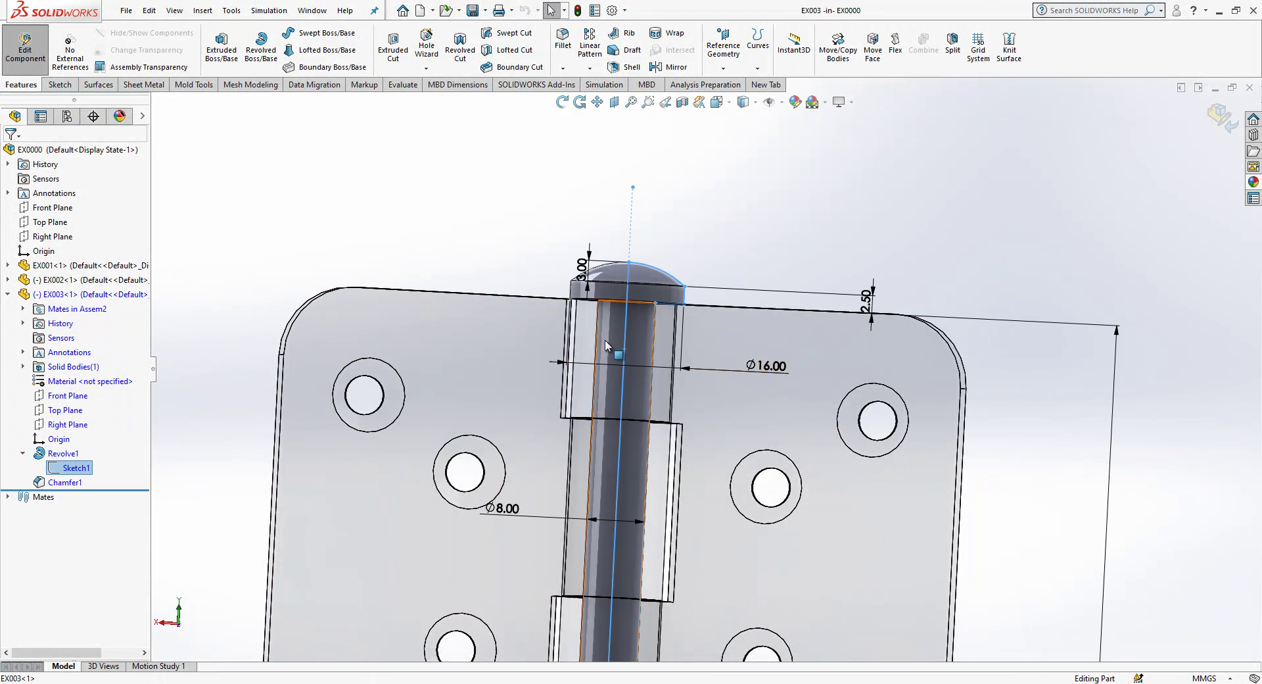
middle_drag(603, 356, 651, 374)
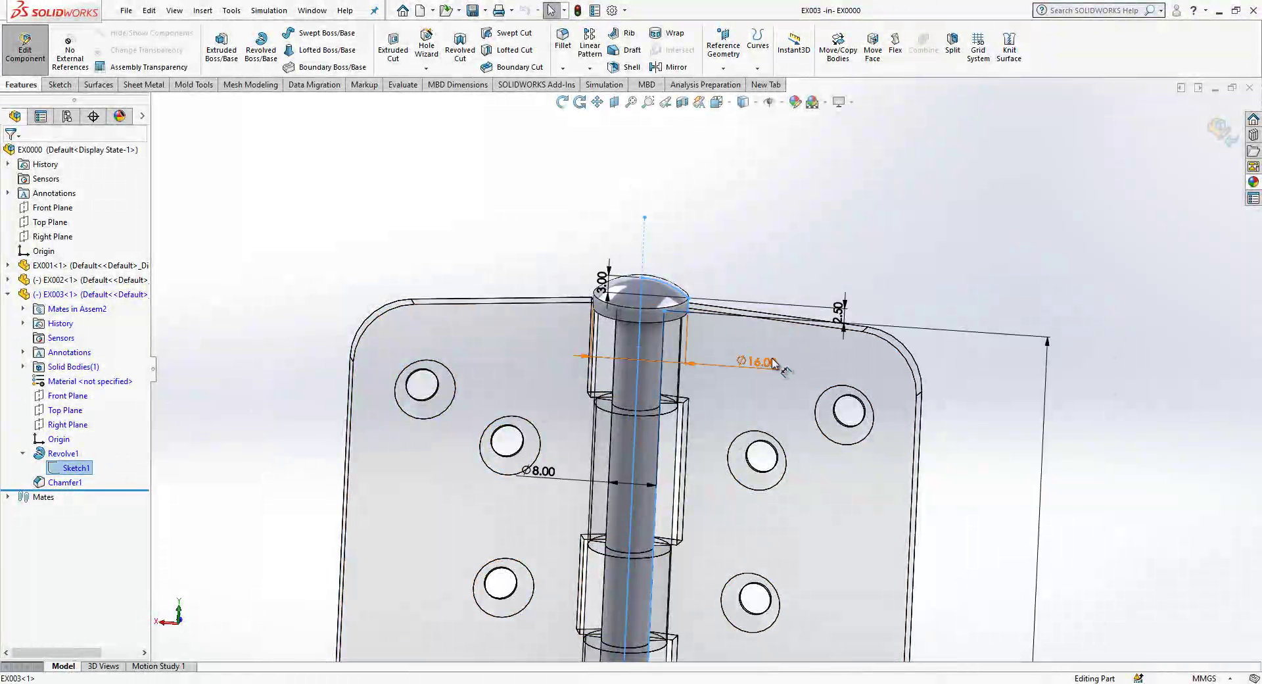
click(771, 365)
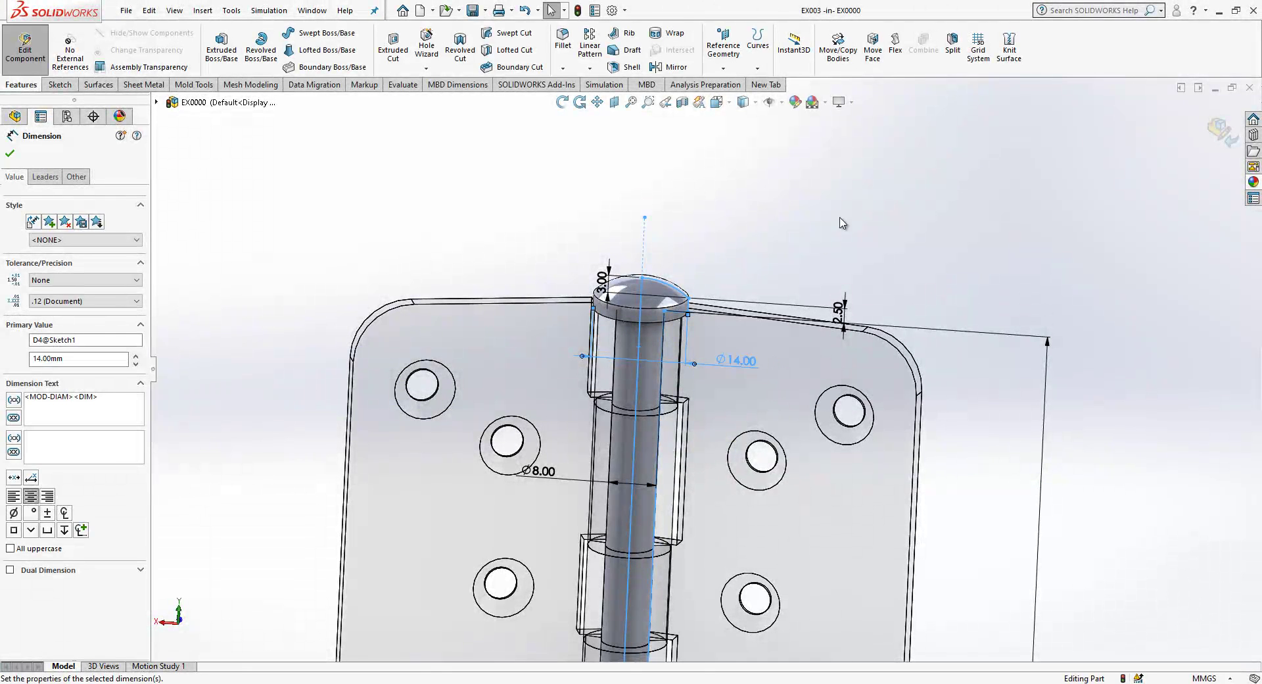
click(859, 211)
click(1214, 127)
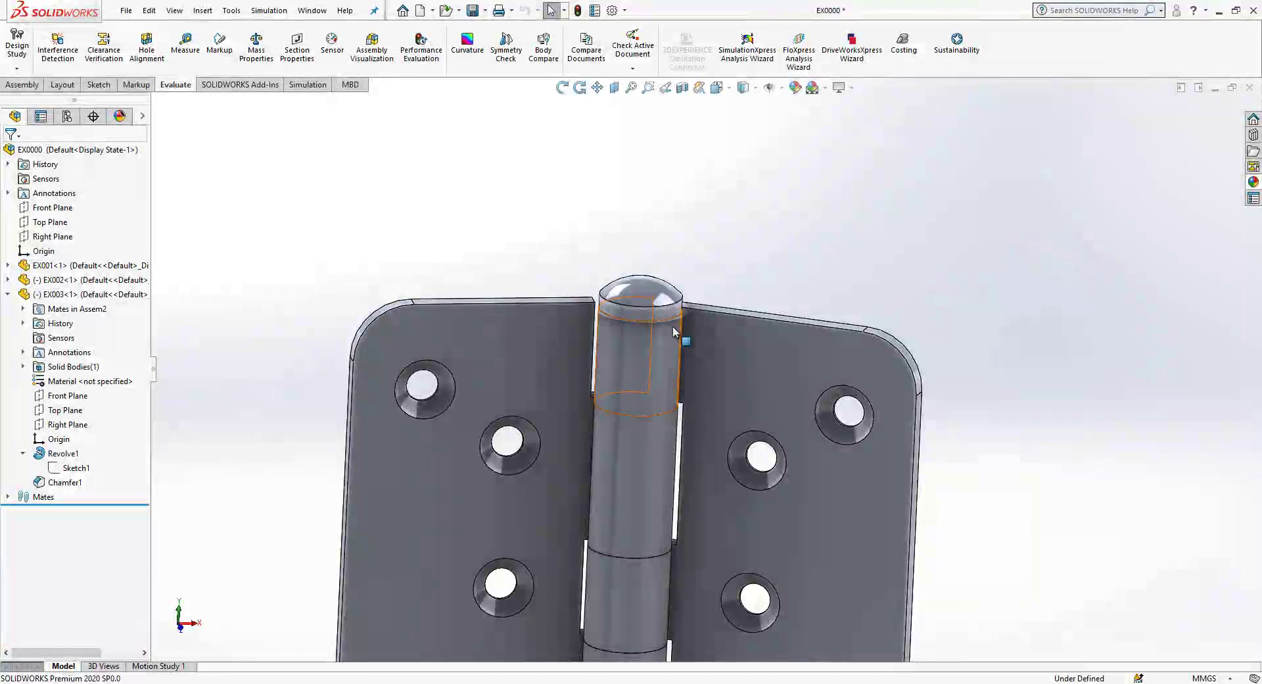
Step: Rotate the right leaf EX002 around the pin
middle_drag(660, 345, 731, 436)
scroll(682, 363, up, 2)
drag(731, 435, 700, 431)
Step: Turn the hinge to an angled view and open the Toolbox in the Design Library
scroll(572, 421, down, 3)
scroll(530, 248, up, 1)
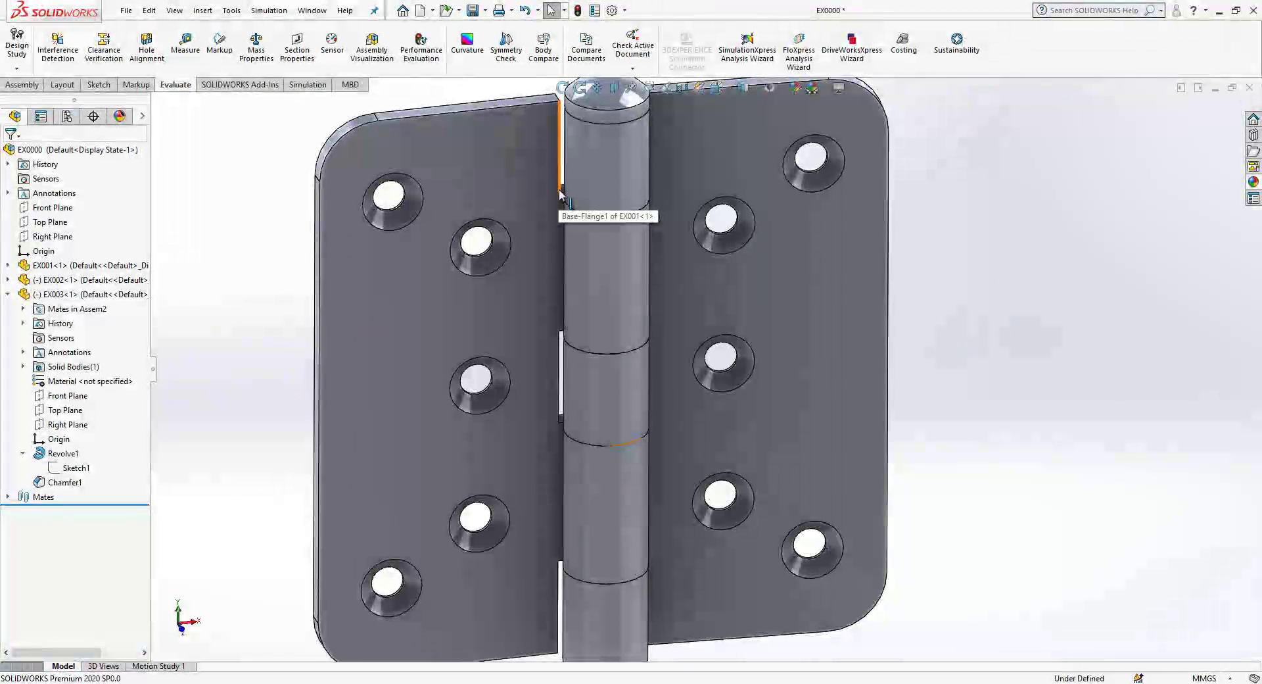
scroll(571, 213, up, 2)
scroll(808, 383, down, 1)
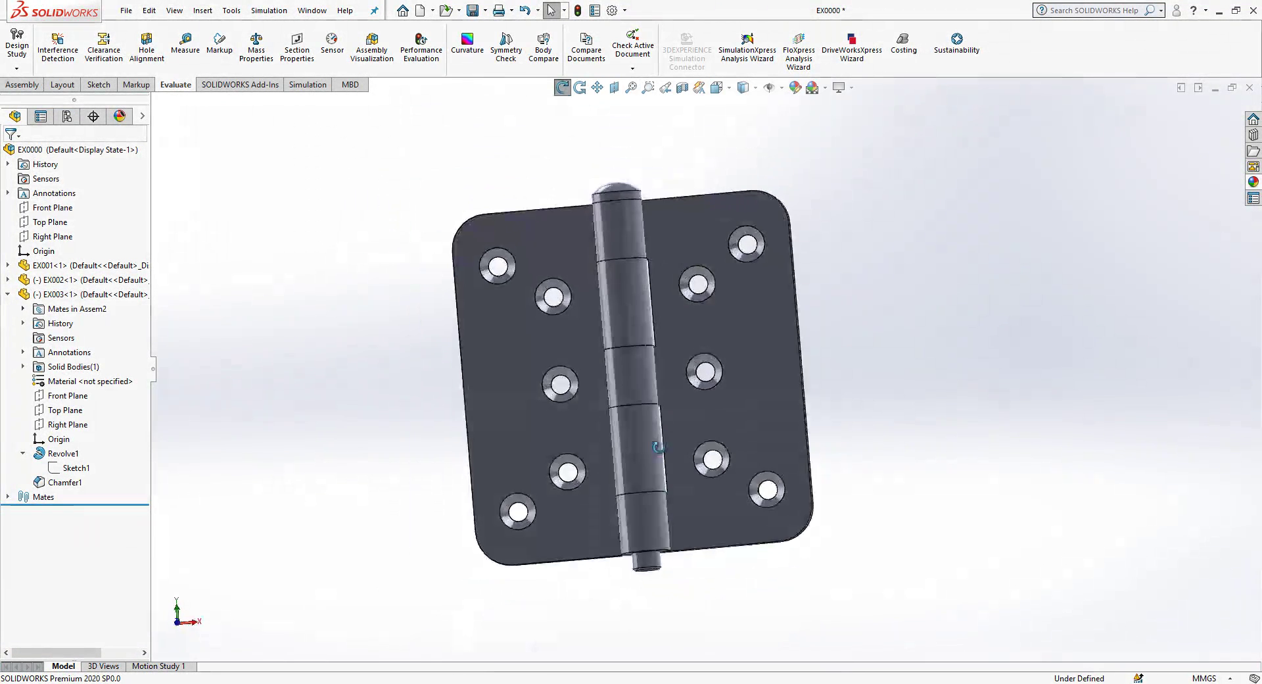
middle_drag(674, 425, 1171, 156)
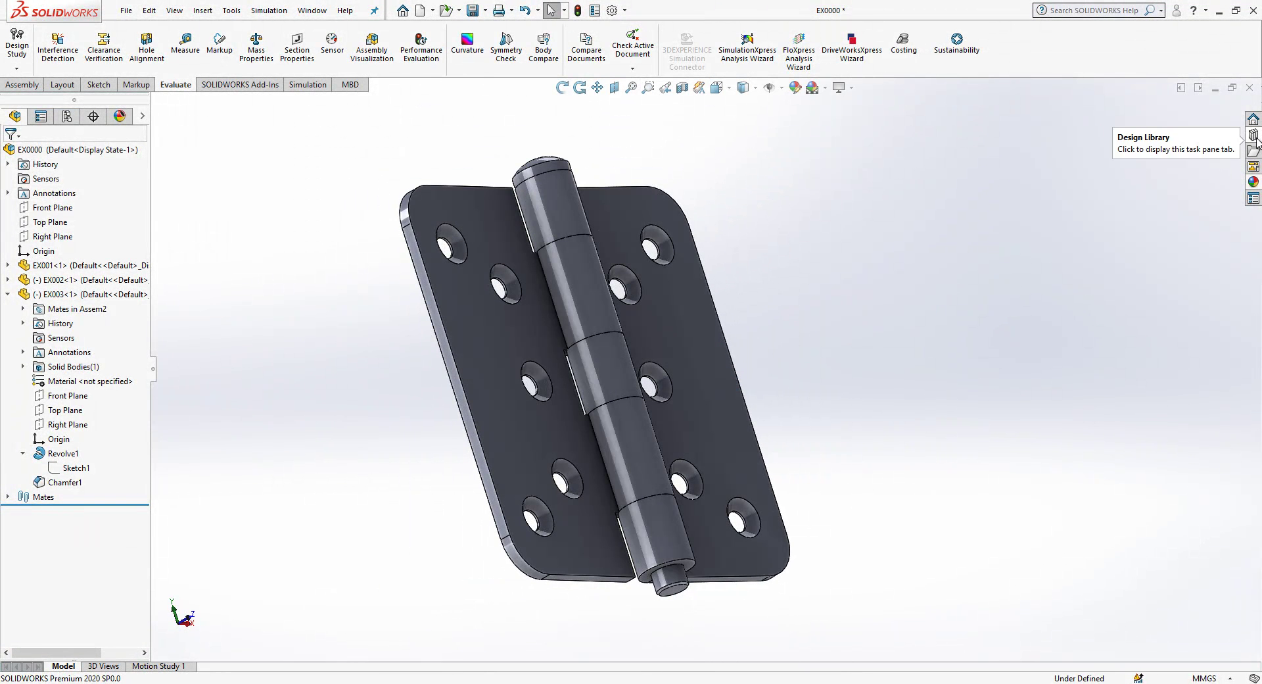
click(1254, 150)
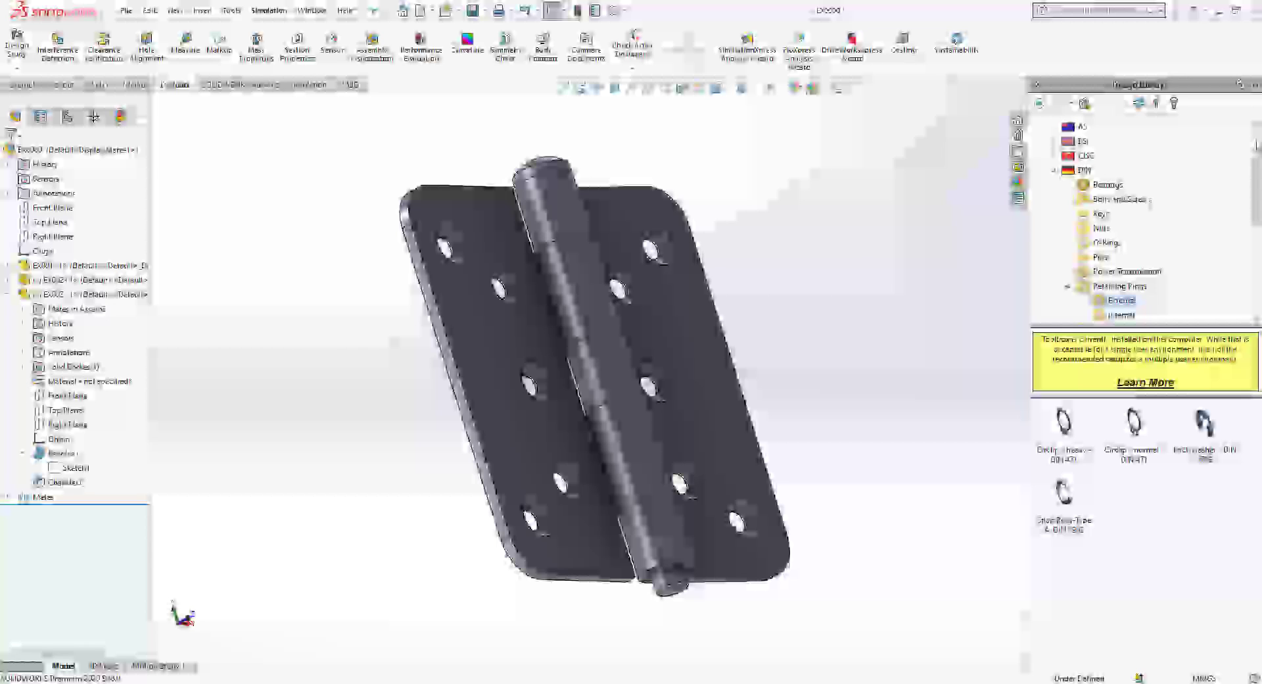
double_click(1066, 171)
scroll(1061, 201, up, 2)
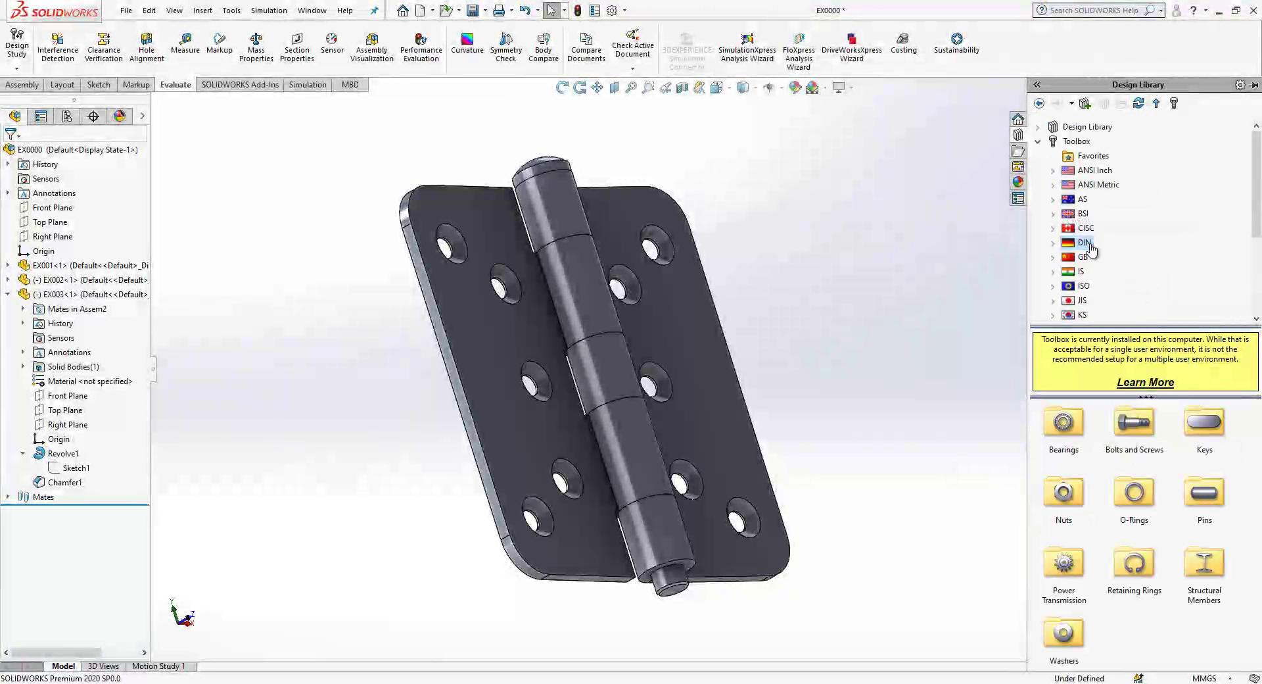
click(1039, 142)
click(1039, 142)
Step: Browse DIN Retaining Rings > External and create Lock washer DIN 6799 as a part
click(1085, 229)
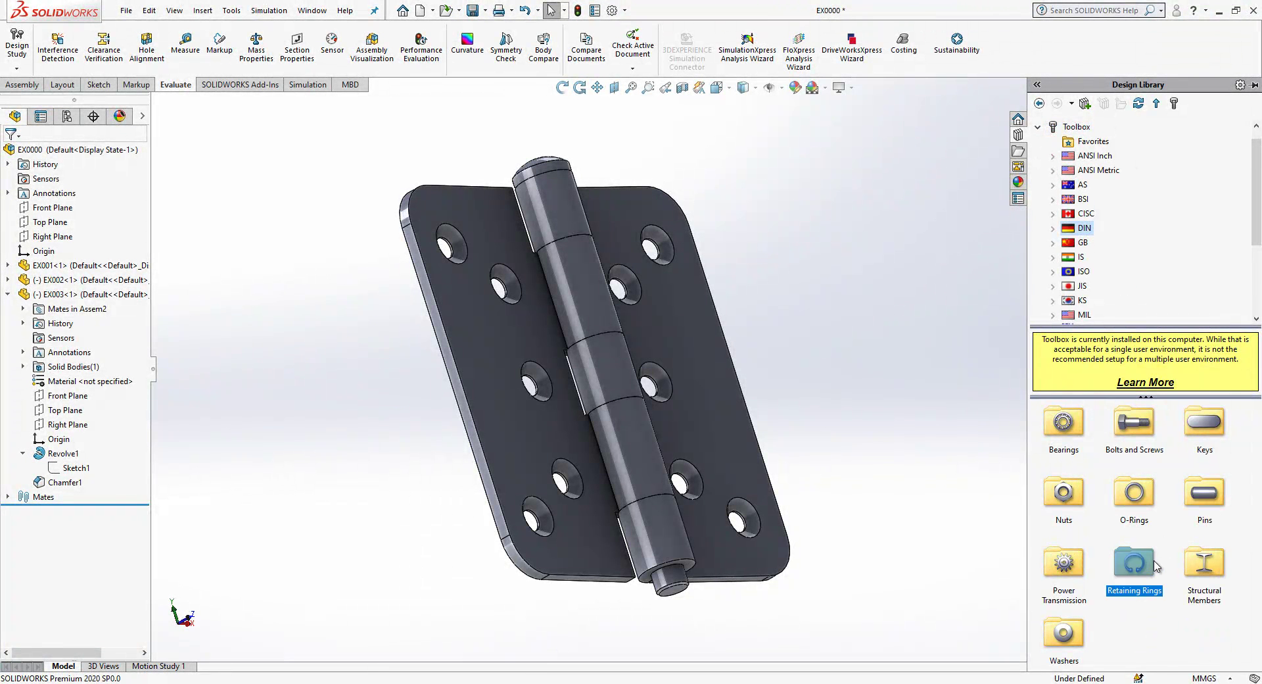
double_click(1134, 563)
double_click(1070, 426)
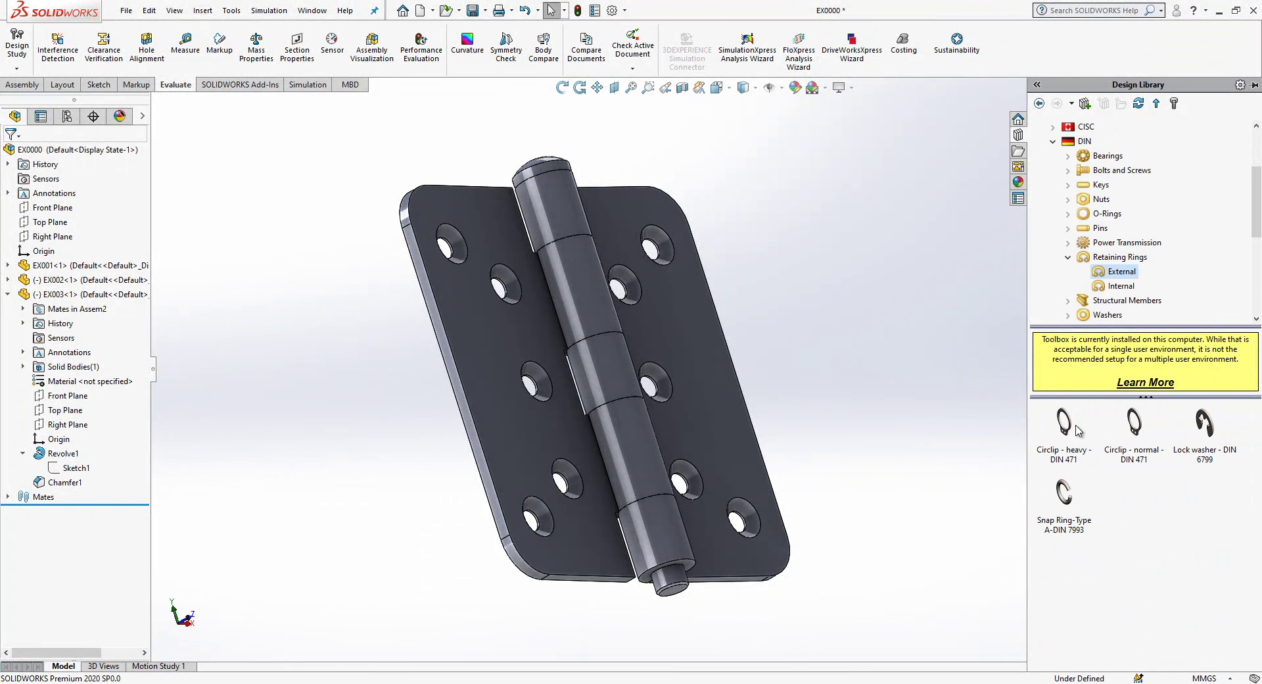
right_click(1201, 435)
click(1212, 479)
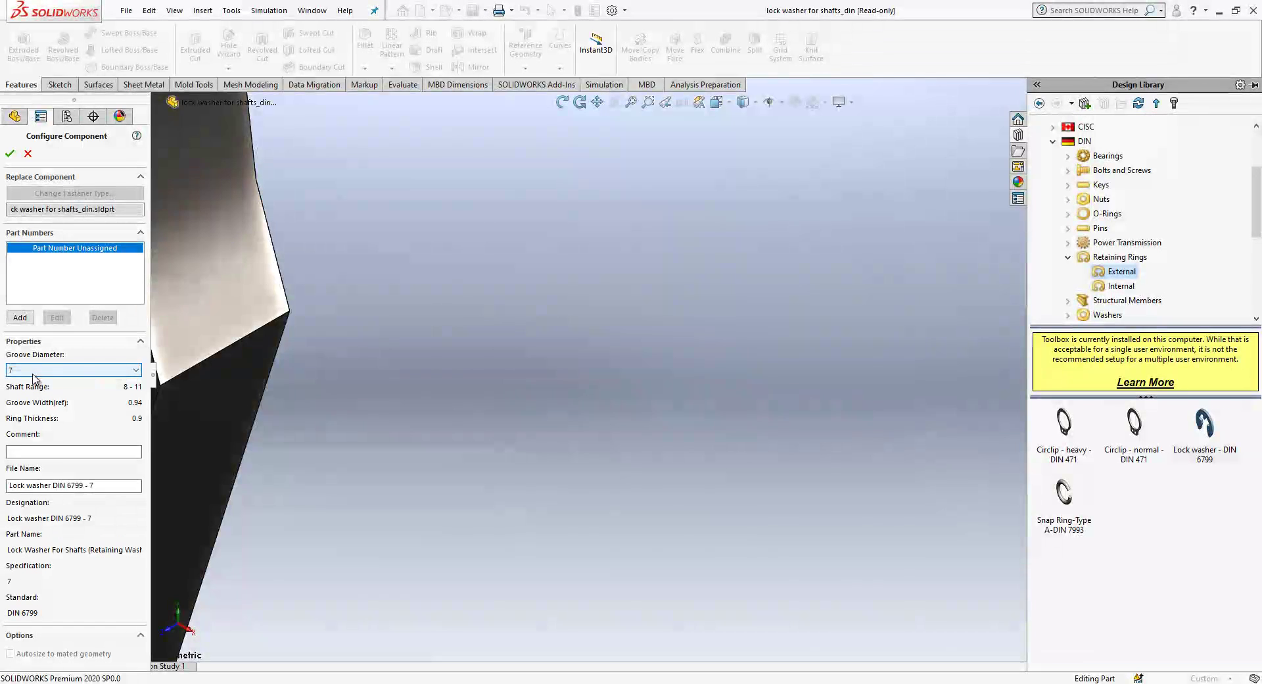
Step: Generate the Lock washer DIN 6799 - 7 part and return to assembly EX0000
scroll(478, 385, up, 2)
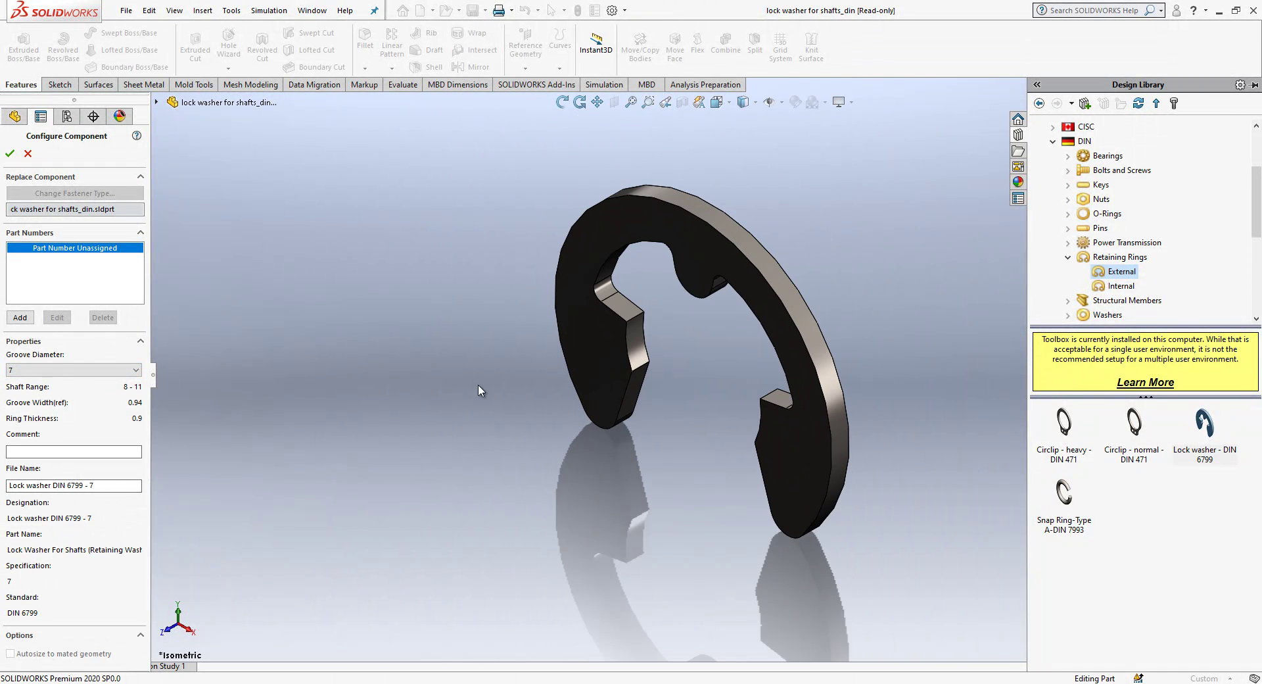
scroll(901, 449, down, 1)
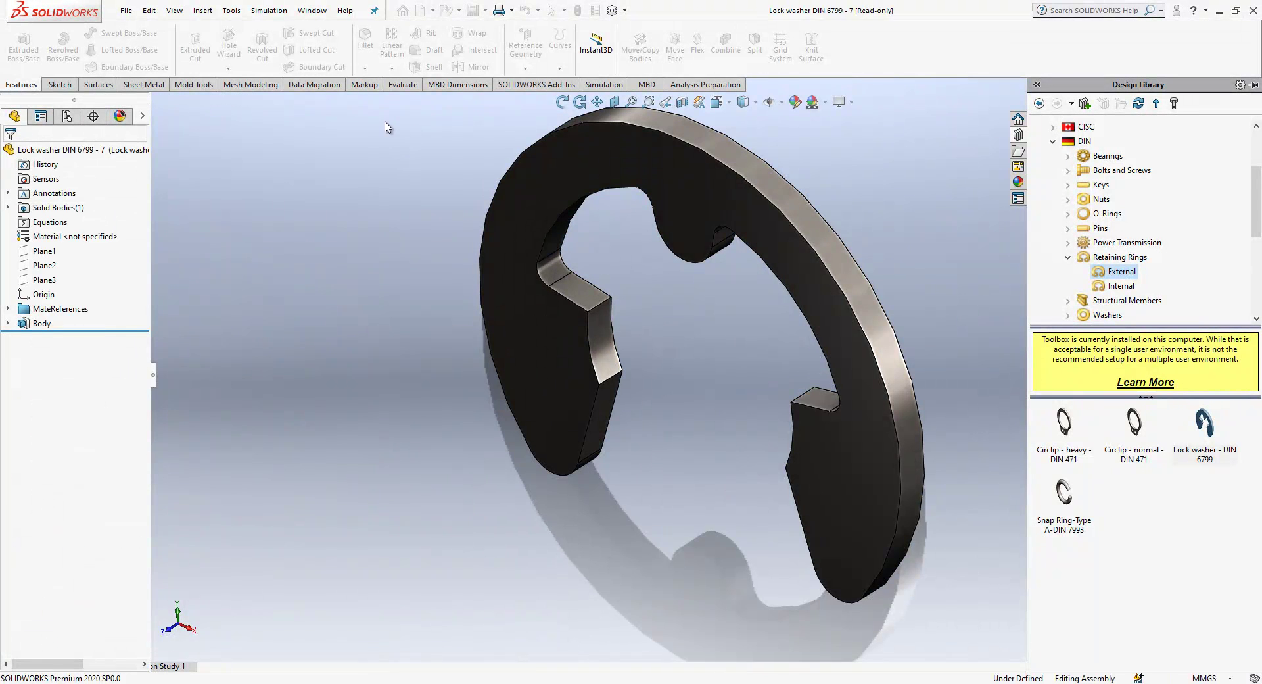
key(ctrl+Tab)
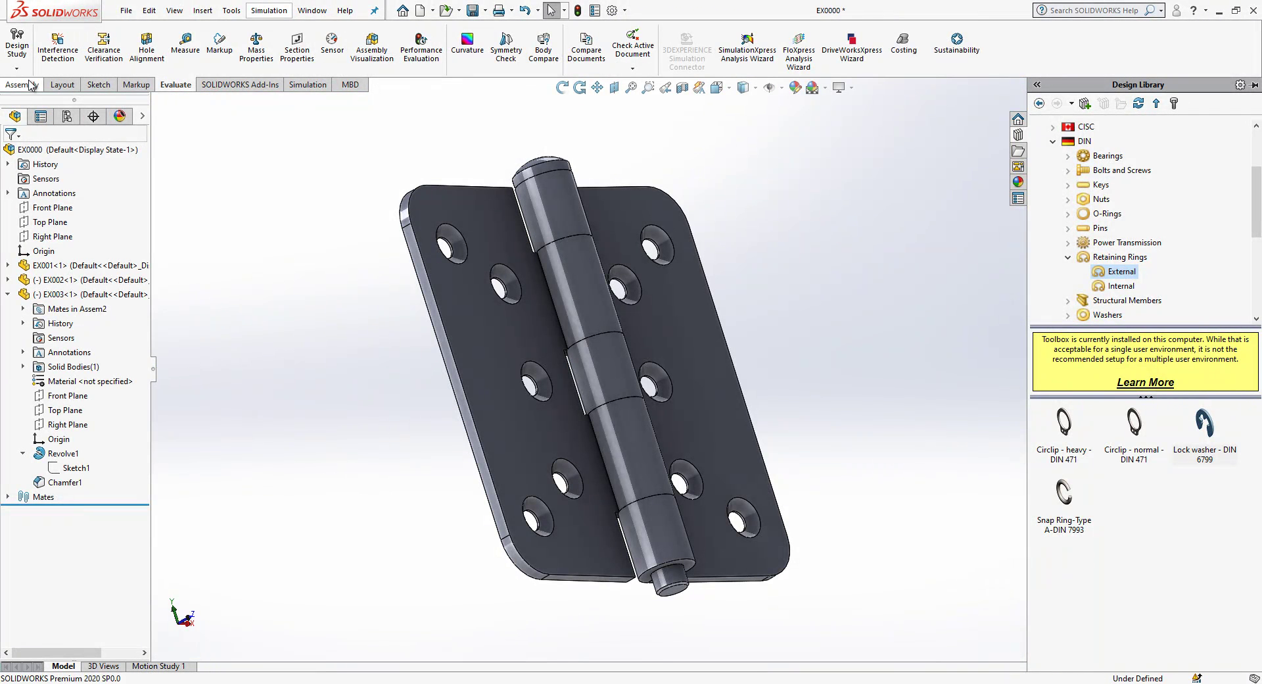
Step: Insert the Lock washer DIN 6799 - 7 component near the hinge pin end
click(30, 85)
click(73, 44)
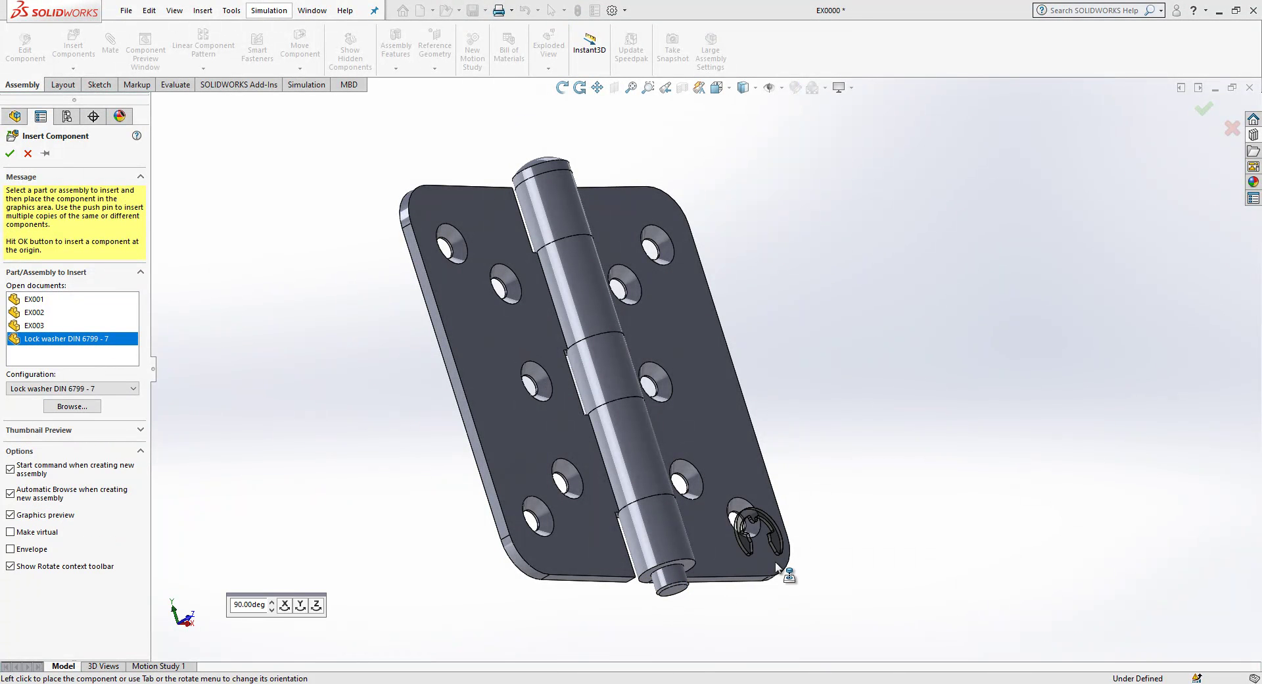
scroll(681, 580, down, 5)
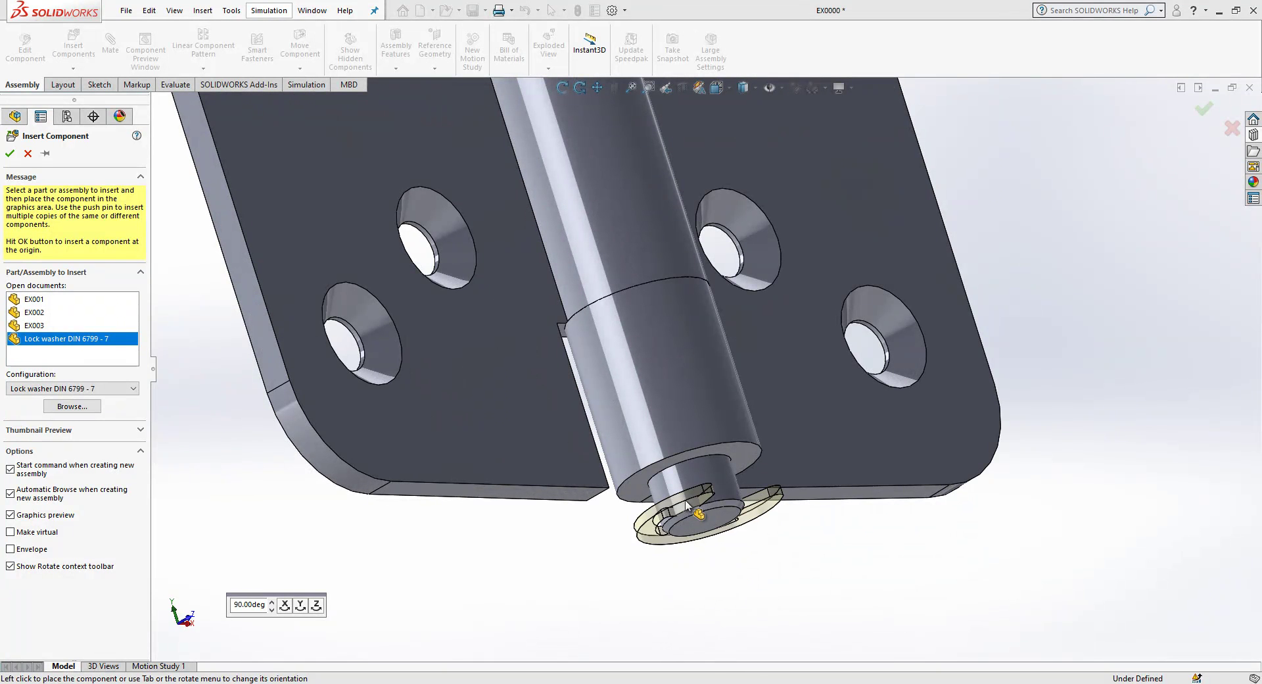
click(688, 506)
middle_drag(703, 507, 698, 477)
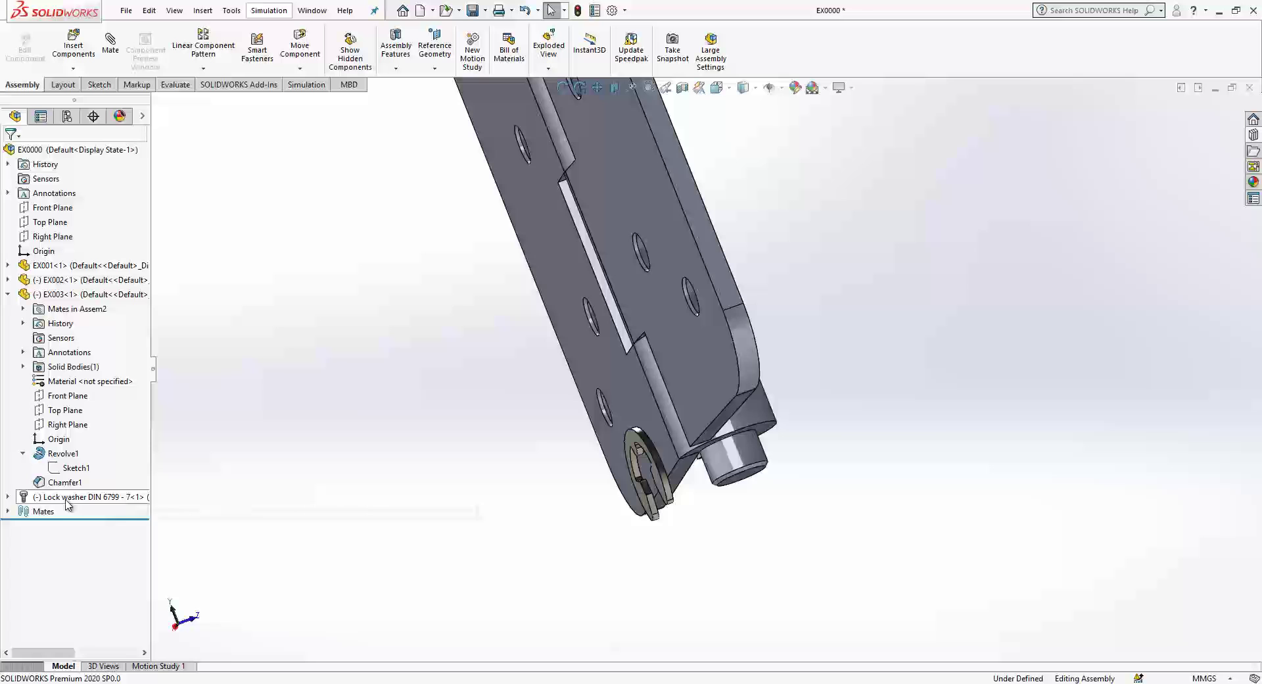
Step: Check the washer, EX003 pin and existing assembly mates in the FeatureManager tree
click(7, 497)
click(8, 453)
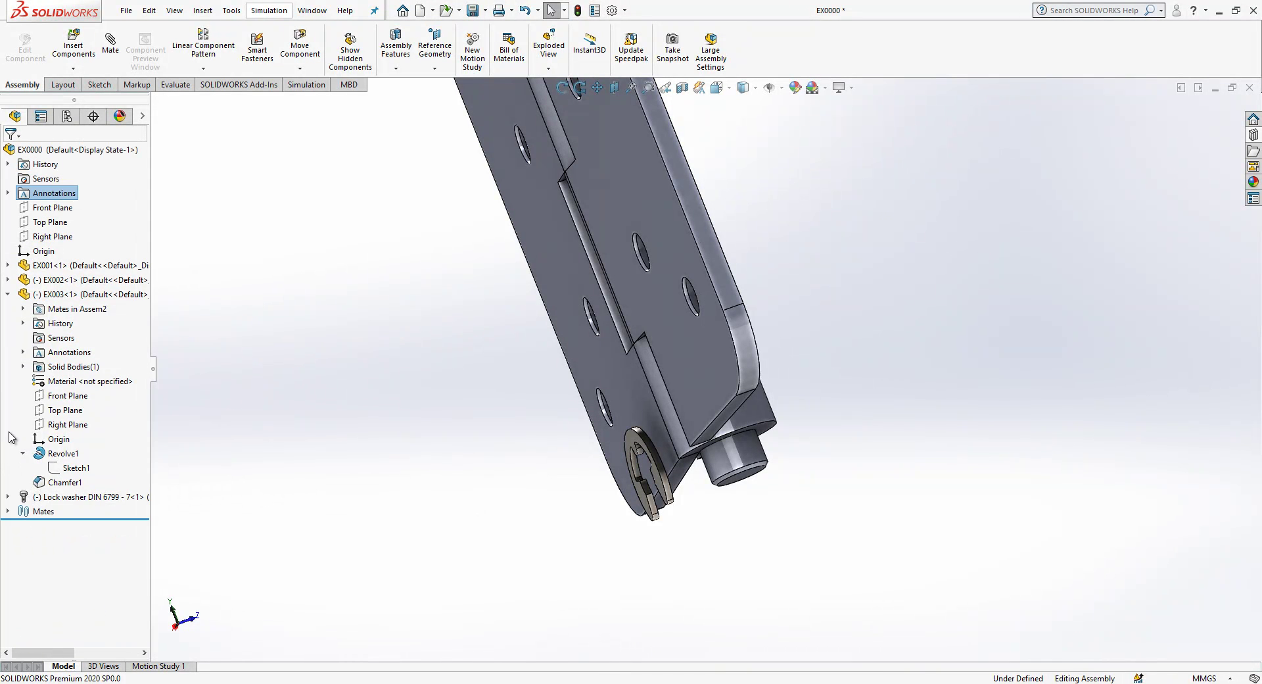
click(8, 294)
click(8, 323)
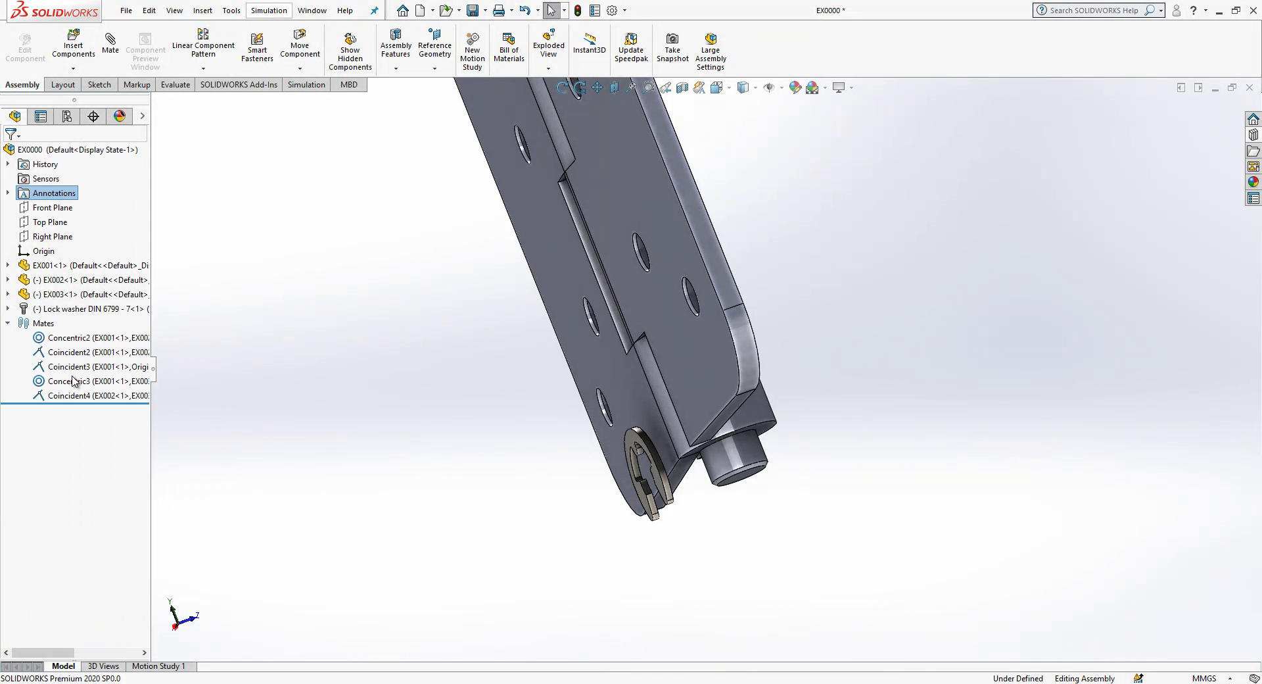
middle_drag(691, 524, 595, 493)
scroll(592, 461, down, 5)
Step: Mate the washer's inner face concentric with the EX003 pin cylinder (Concentric4)
click(581, 431)
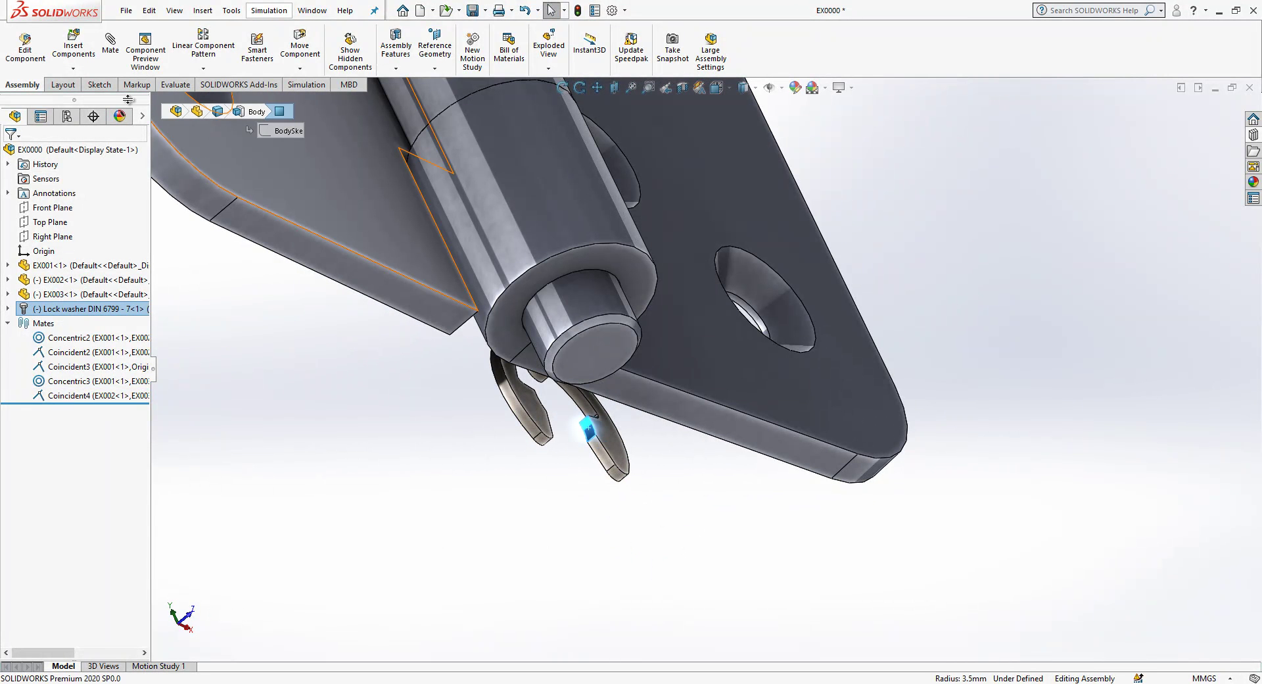
click(109, 54)
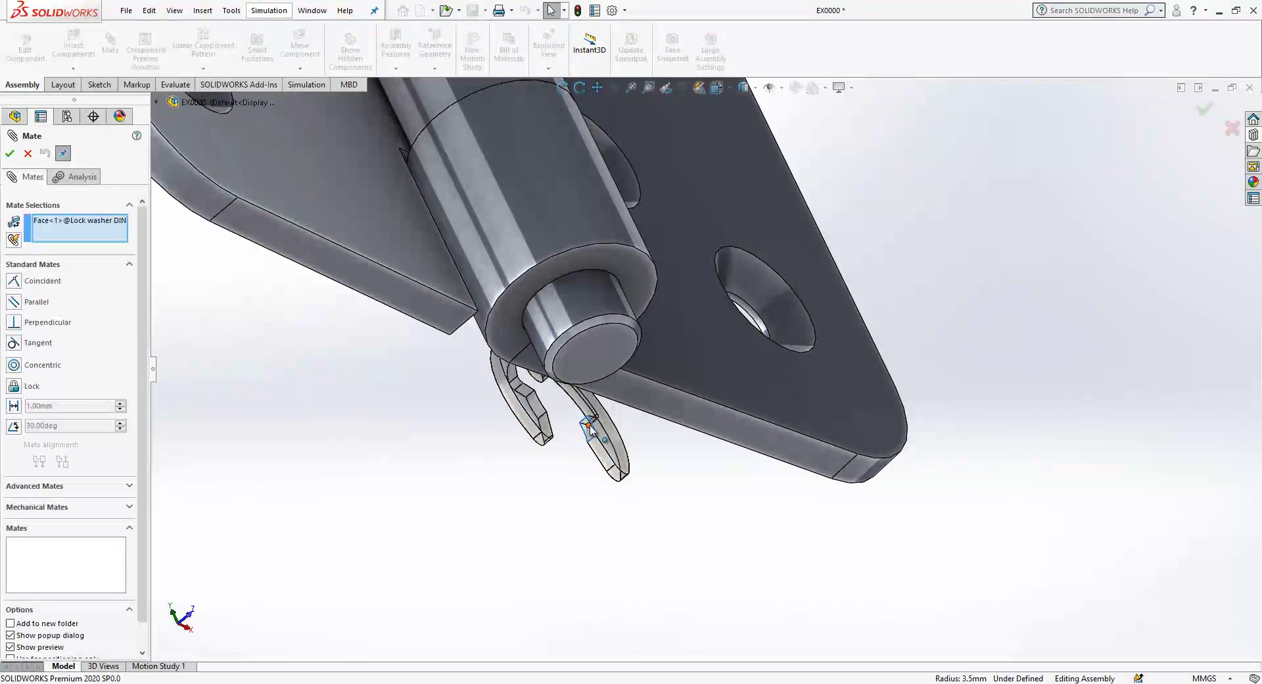
click(580, 310)
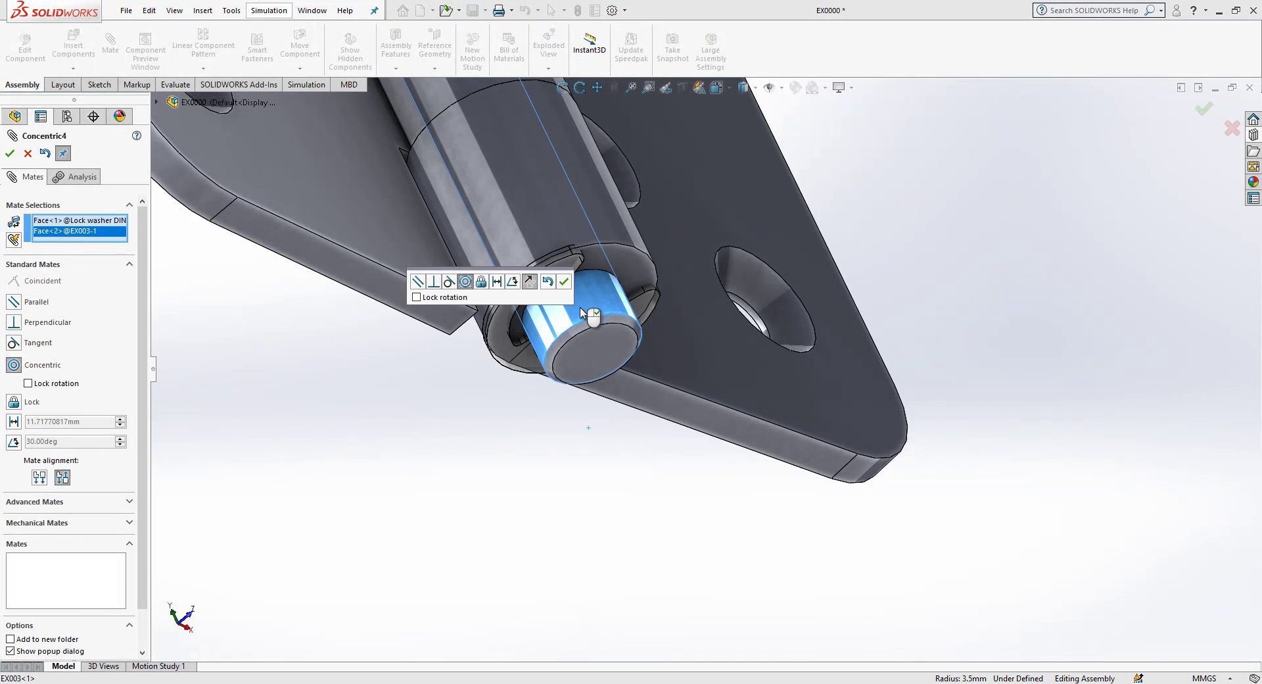
click(559, 281)
drag(558, 281, 621, 291)
mouse_move(577, 384)
middle_down()
mouse_move(614, 437)
mouse_move(600, 383)
middle_up()
key(Escape)
click(626, 310)
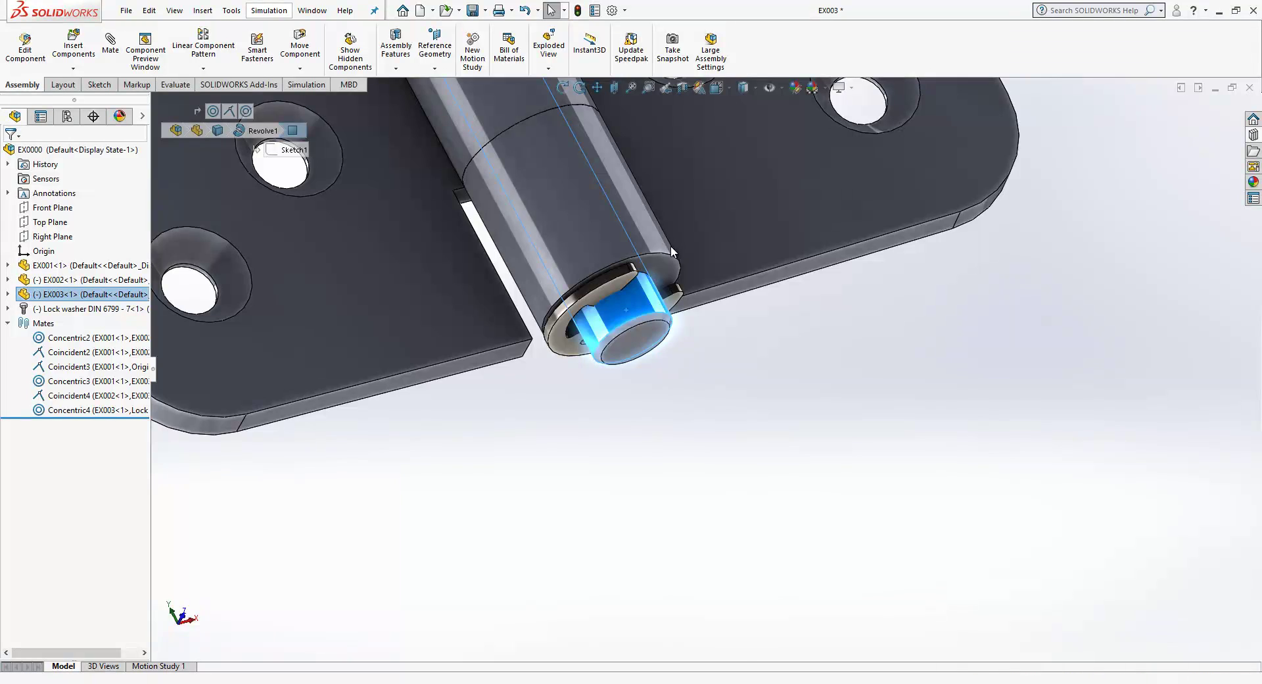
Step: Start a sketch on the pin's end face and convert its outer circular edge
middle_drag(673, 253, 594, 347)
scroll(766, 456, down, 5)
middle_drag(743, 421, 792, 440)
click(732, 345)
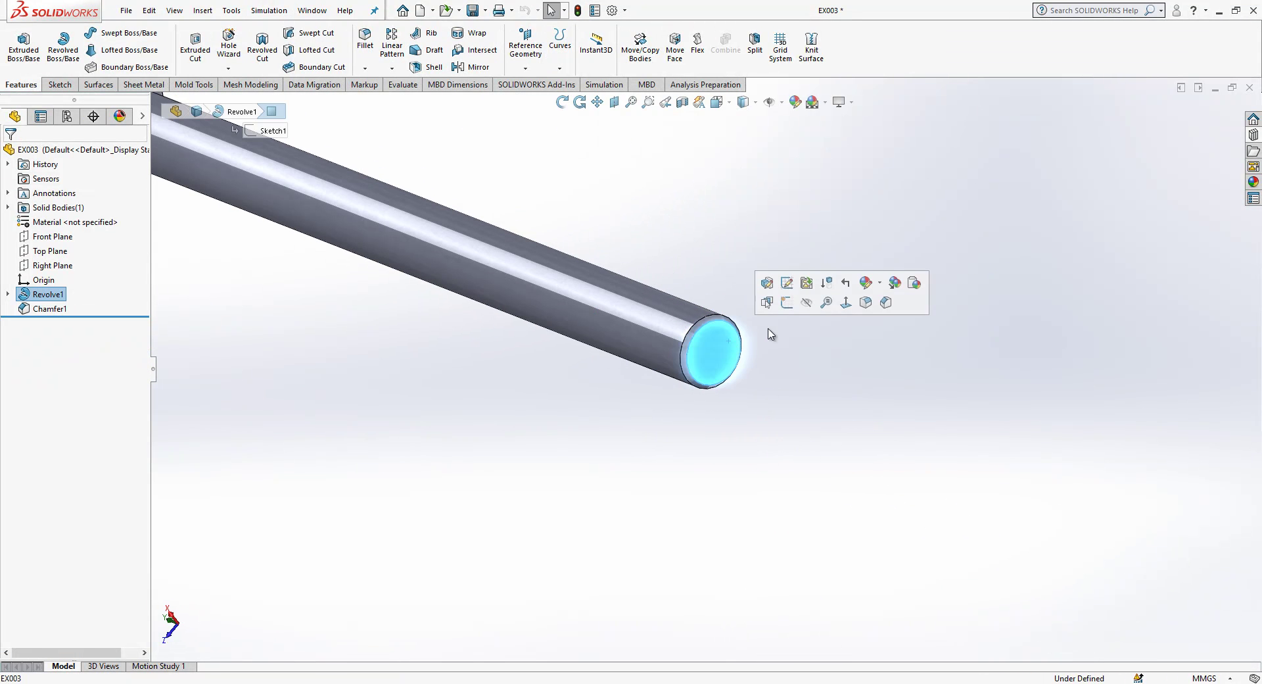
click(789, 309)
click(709, 319)
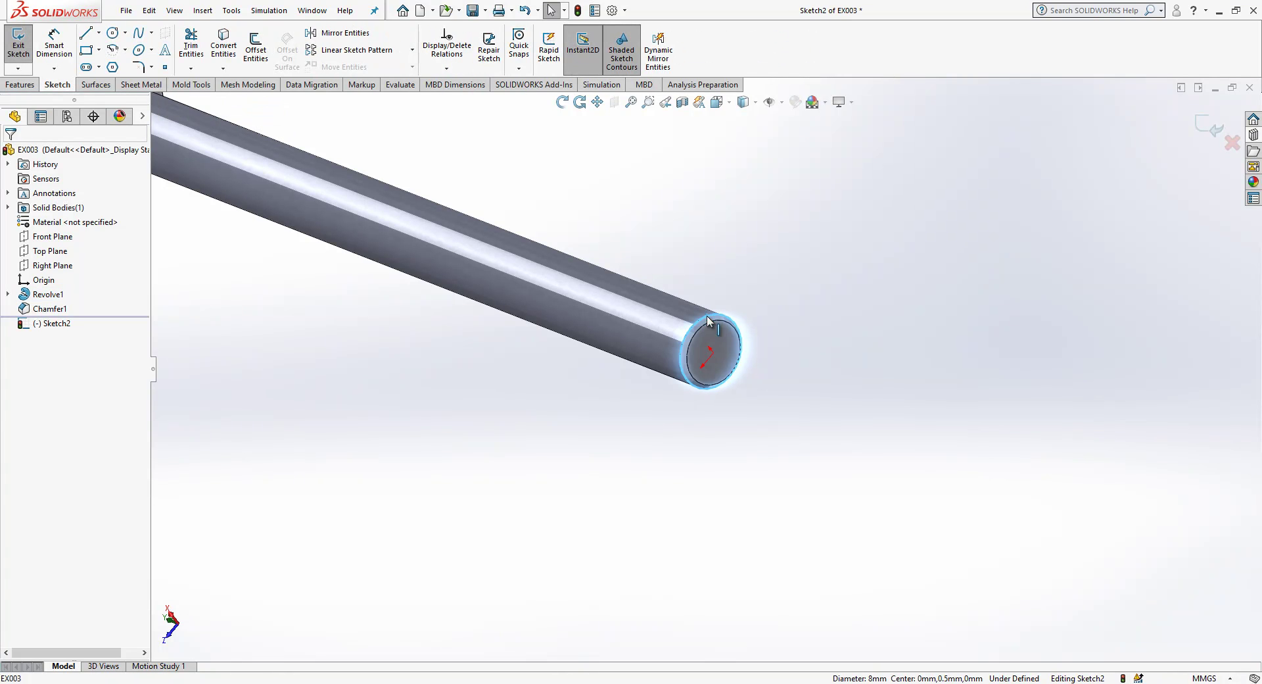
click(225, 45)
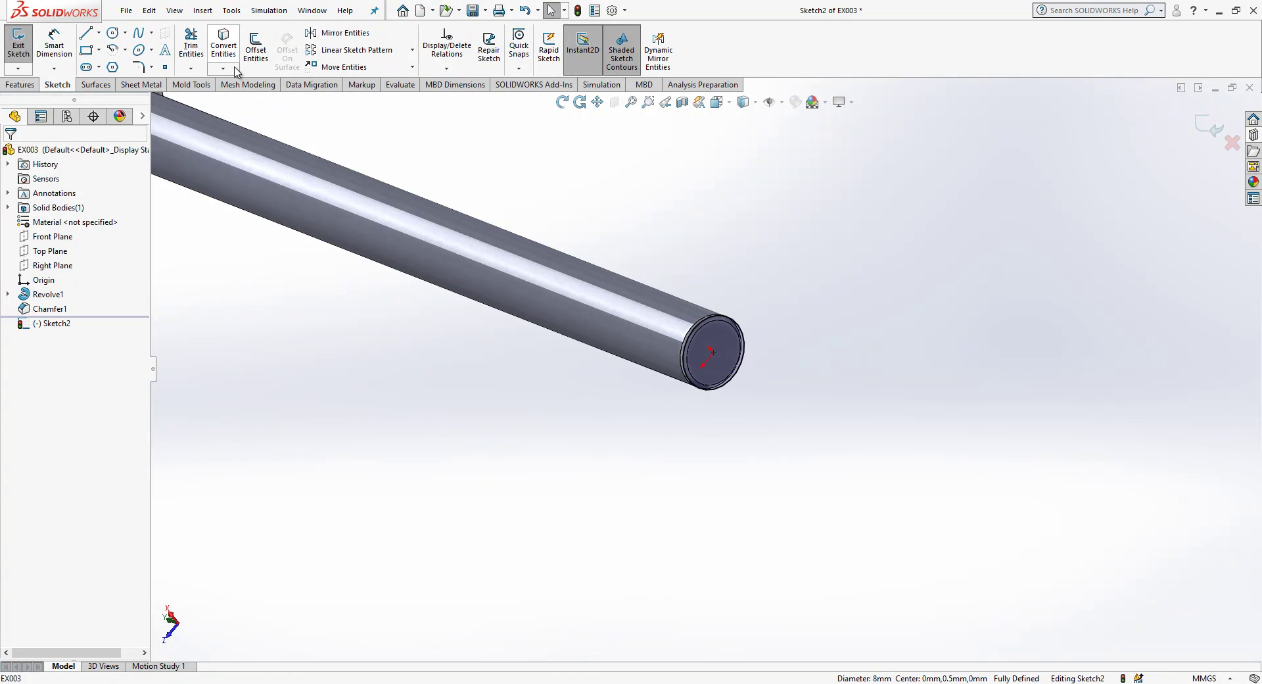
Step: Draw a circle centred on the origin, dimension it Ø6.75 mm, and exit Sketch2
click(112, 32)
scroll(720, 361, down, 2)
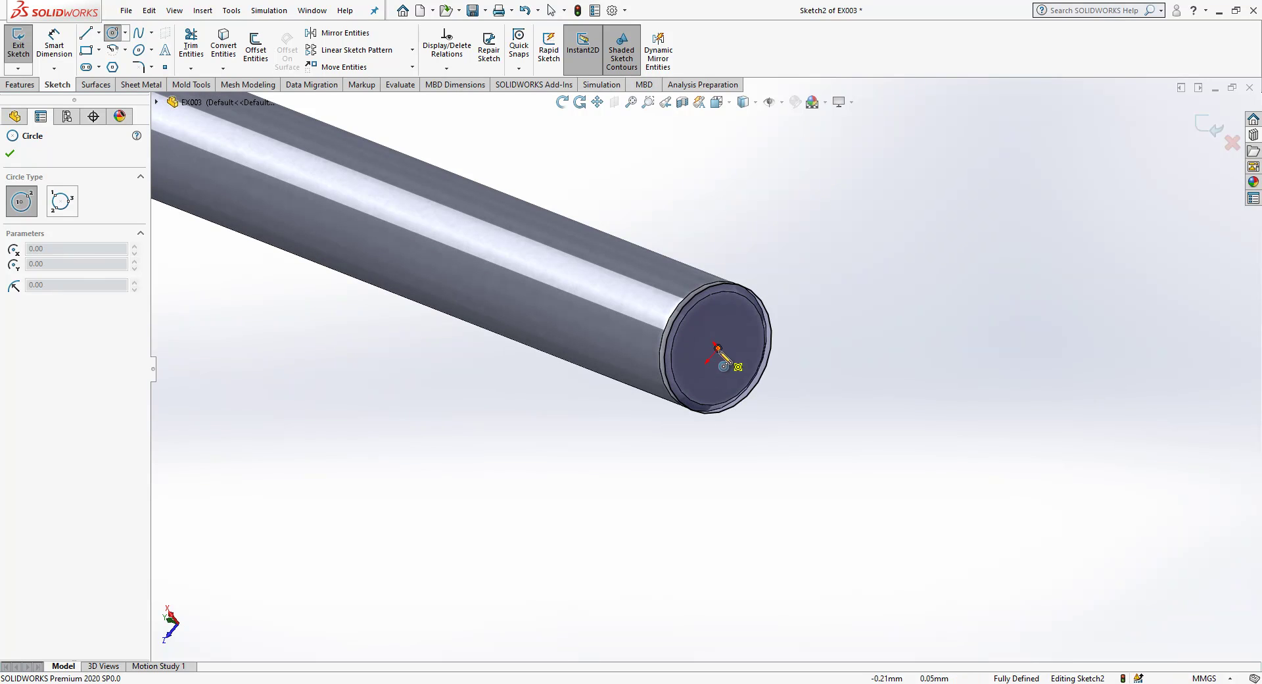
click(718, 347)
click(731, 312)
right_drag(747, 475, 747, 421)
click(748, 328)
click(885, 334)
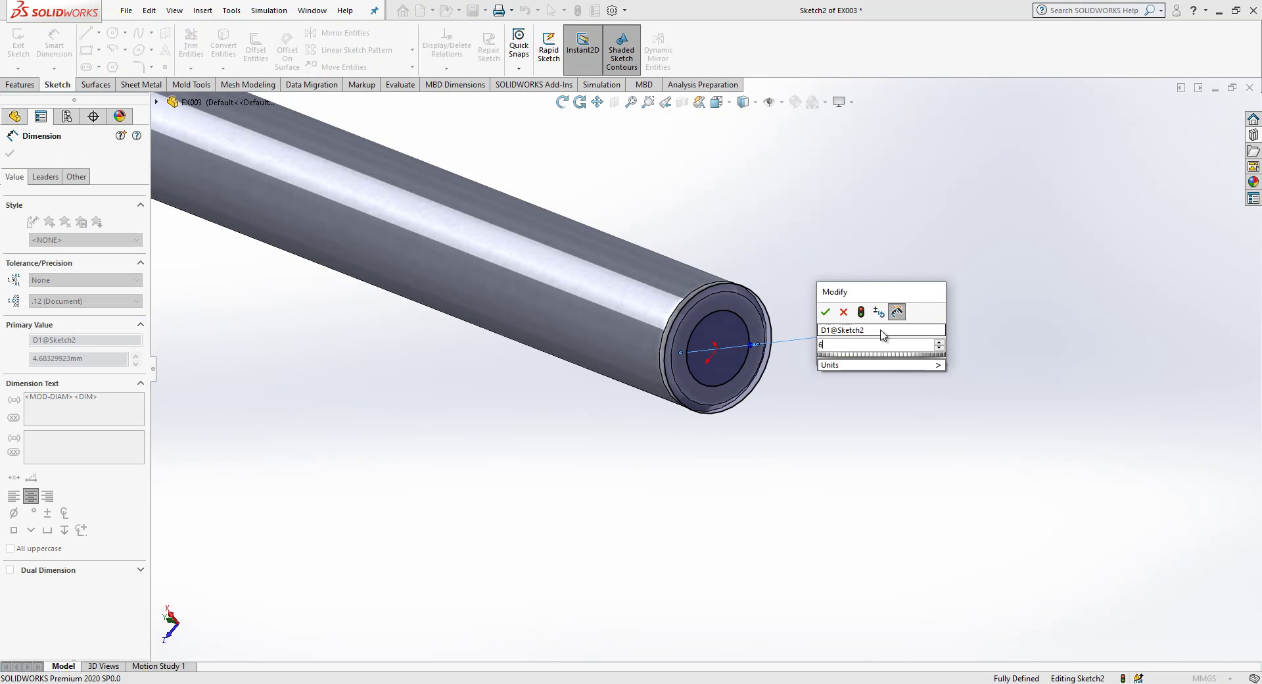
text(6.5)
key(BackSpace)
text(75)
key(Return)
click(964, 185)
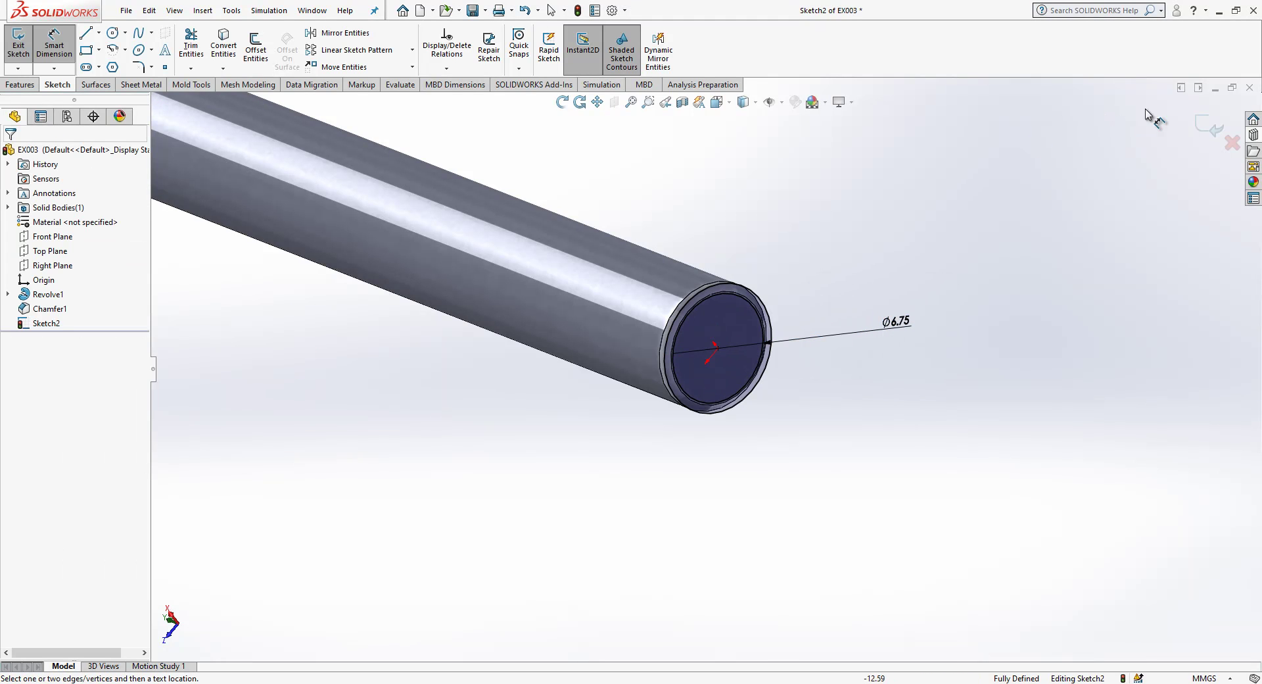
click(1210, 124)
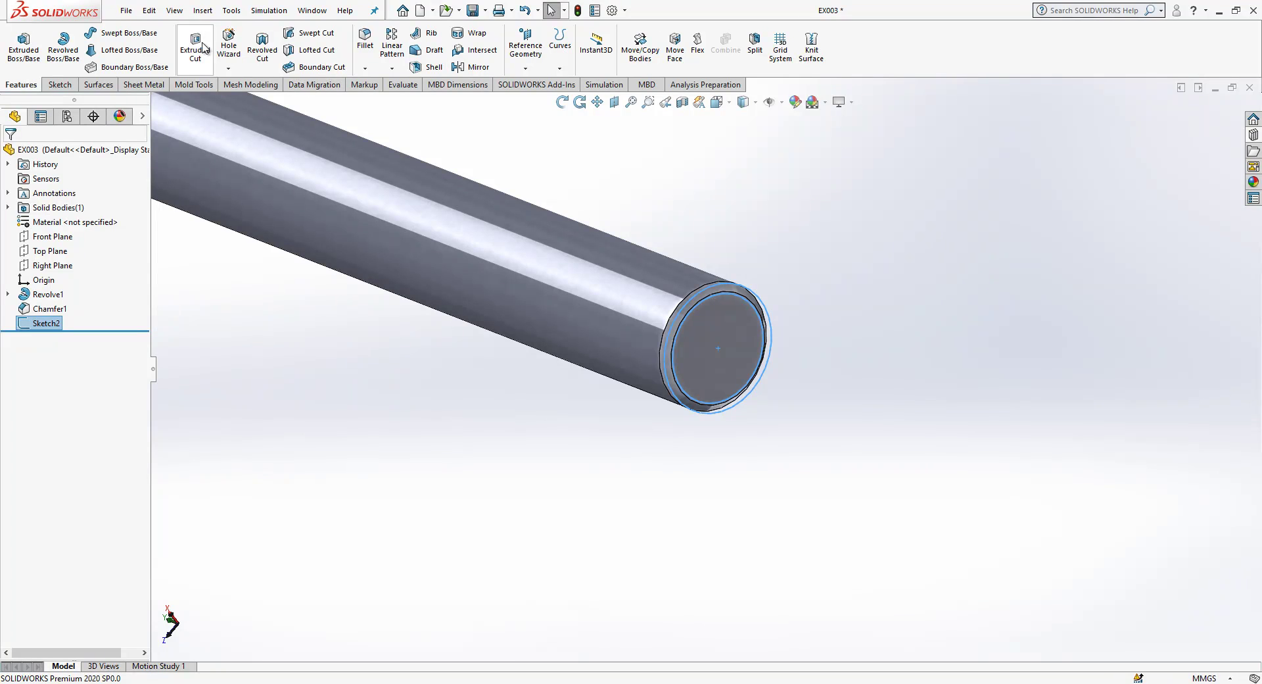
Step: Extrude-cut Sketch2 from a reversed 3.25 mm offset, Blind depth 1.10 mm, forming the groove
click(214, 56)
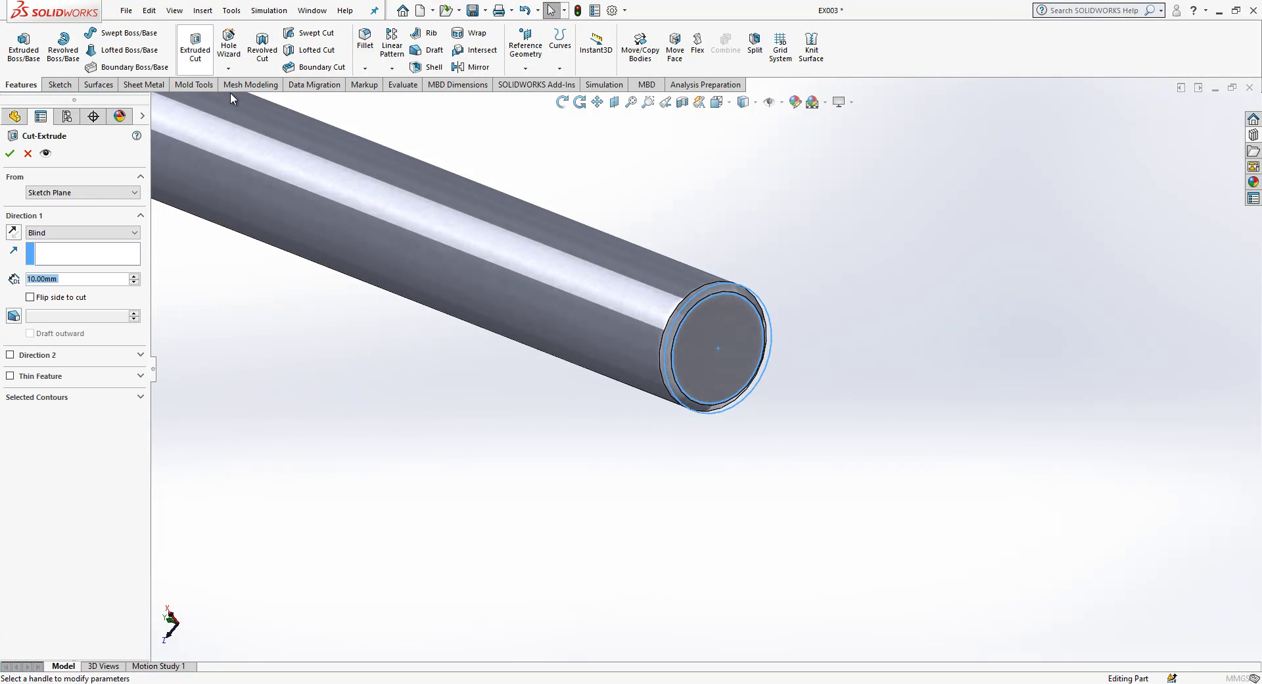
click(80, 194)
click(55, 230)
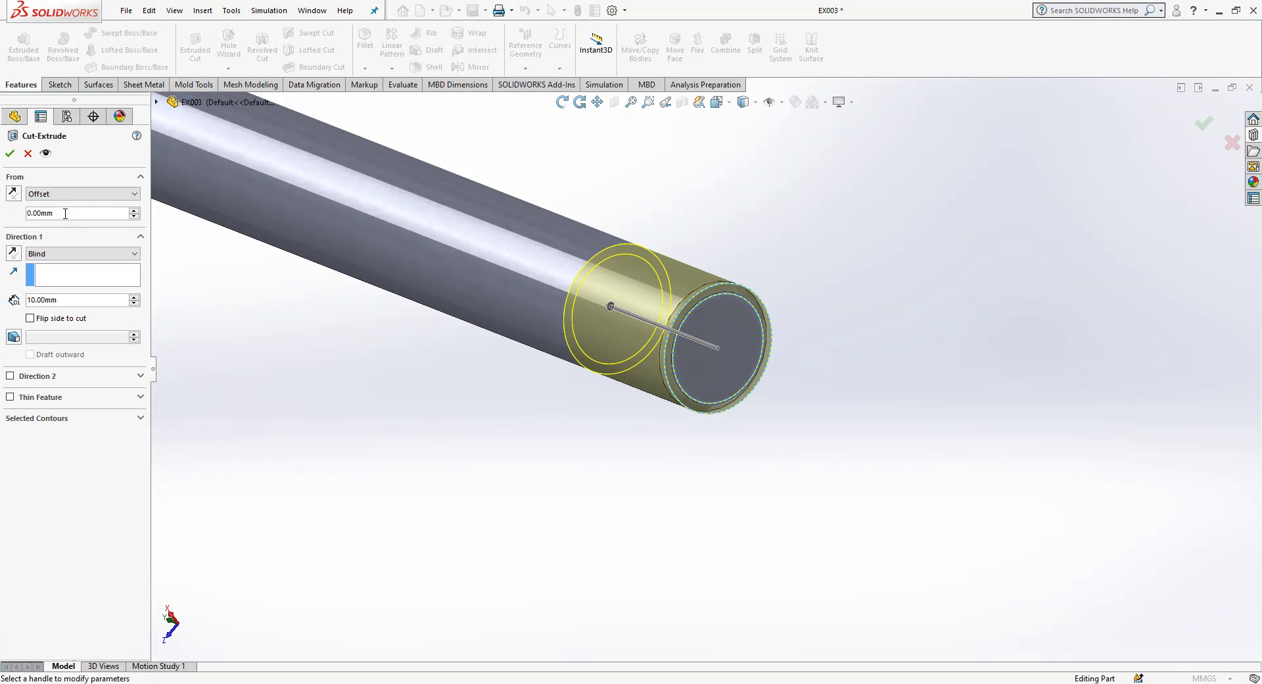
text(3.25)
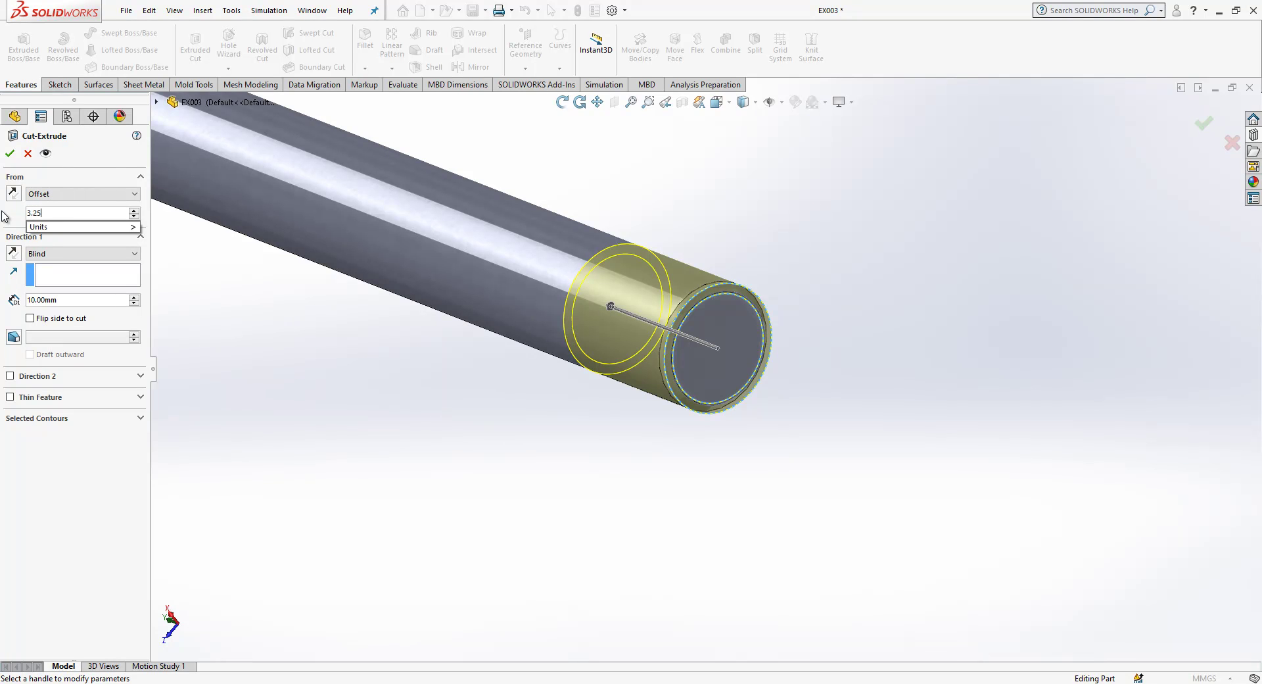
key(Return)
click(11, 195)
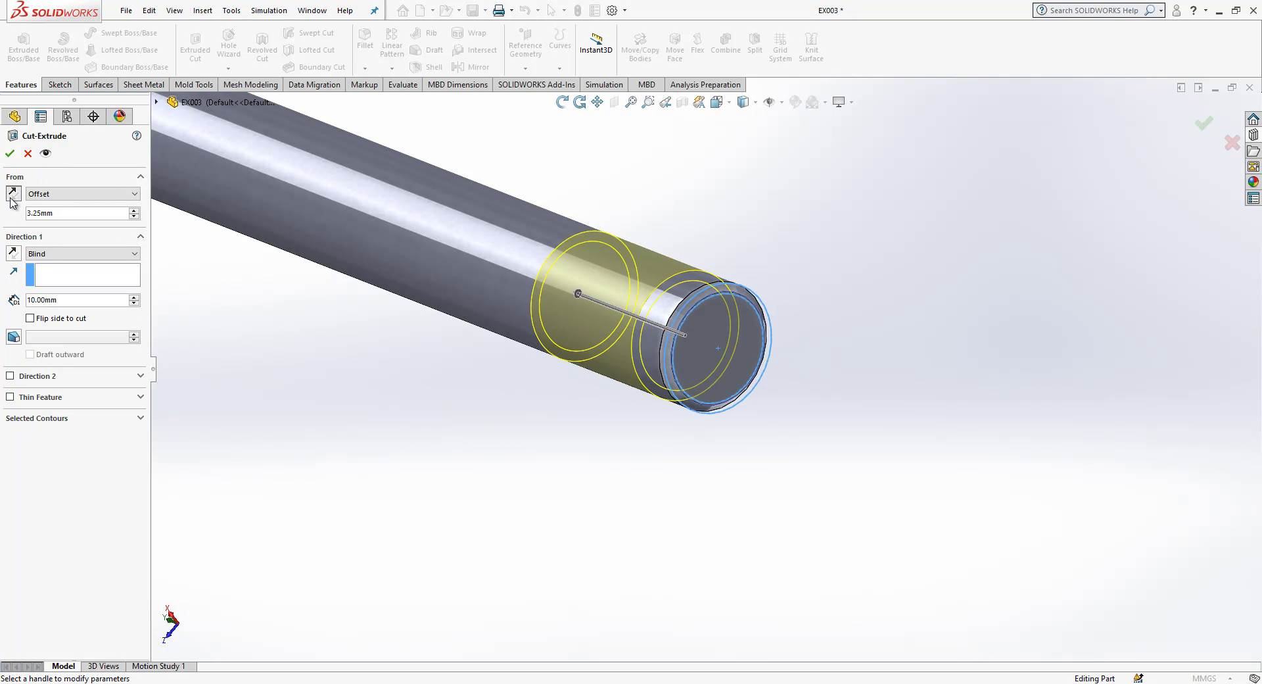
text(1.1)
key(Return)
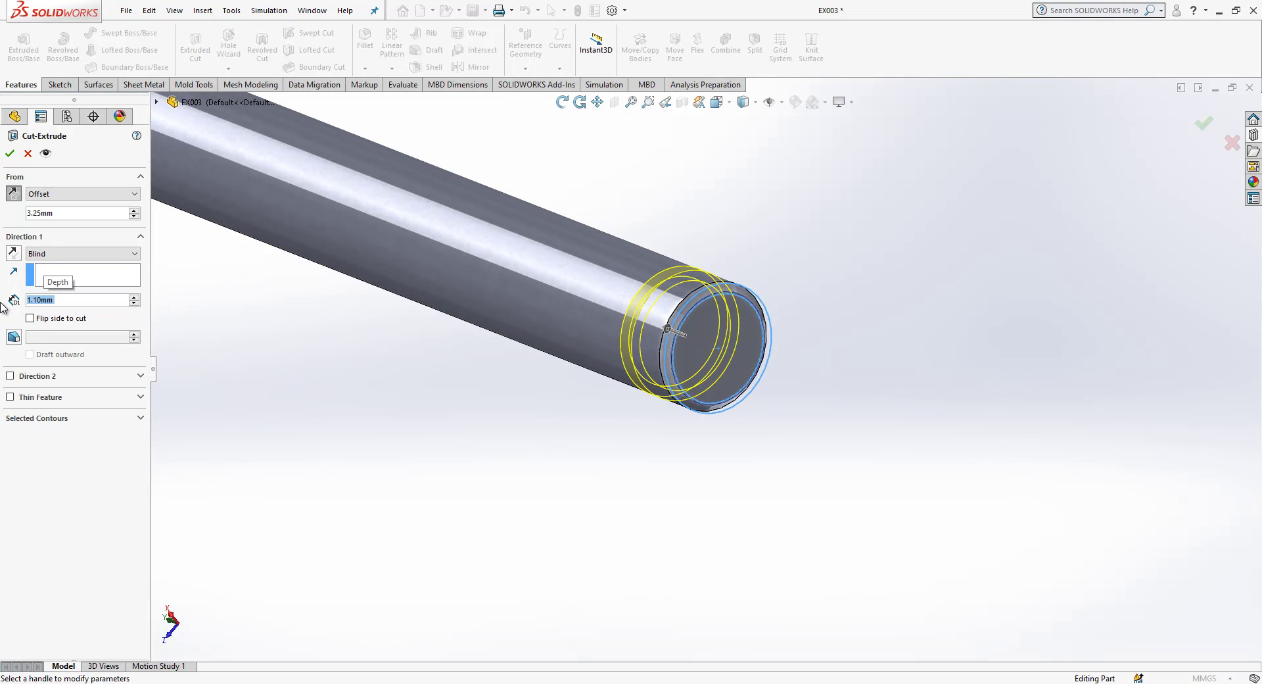
middle_drag(763, 314, 792, 315)
key(Return)
Step: Chamfer both groove edges by 0.12 mm
scroll(717, 287, down, 5)
middle_drag(718, 289, 686, 337)
scroll(686, 337, up, 3)
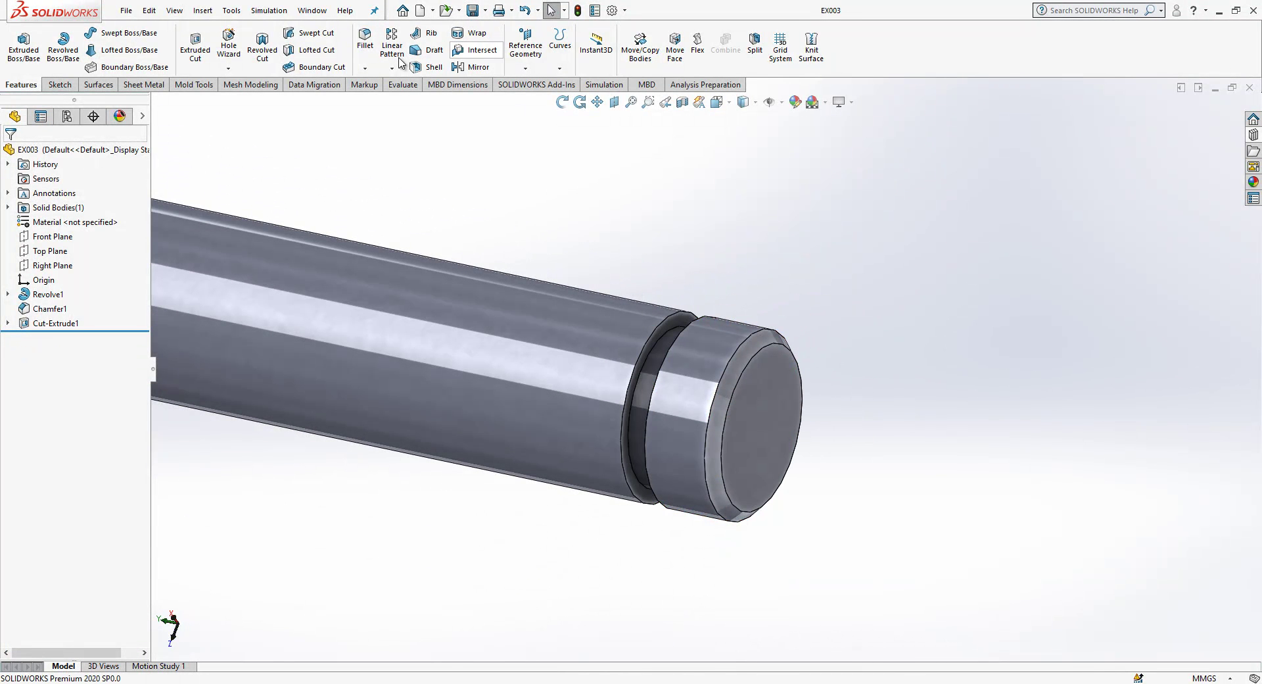
click(365, 68)
click(388, 107)
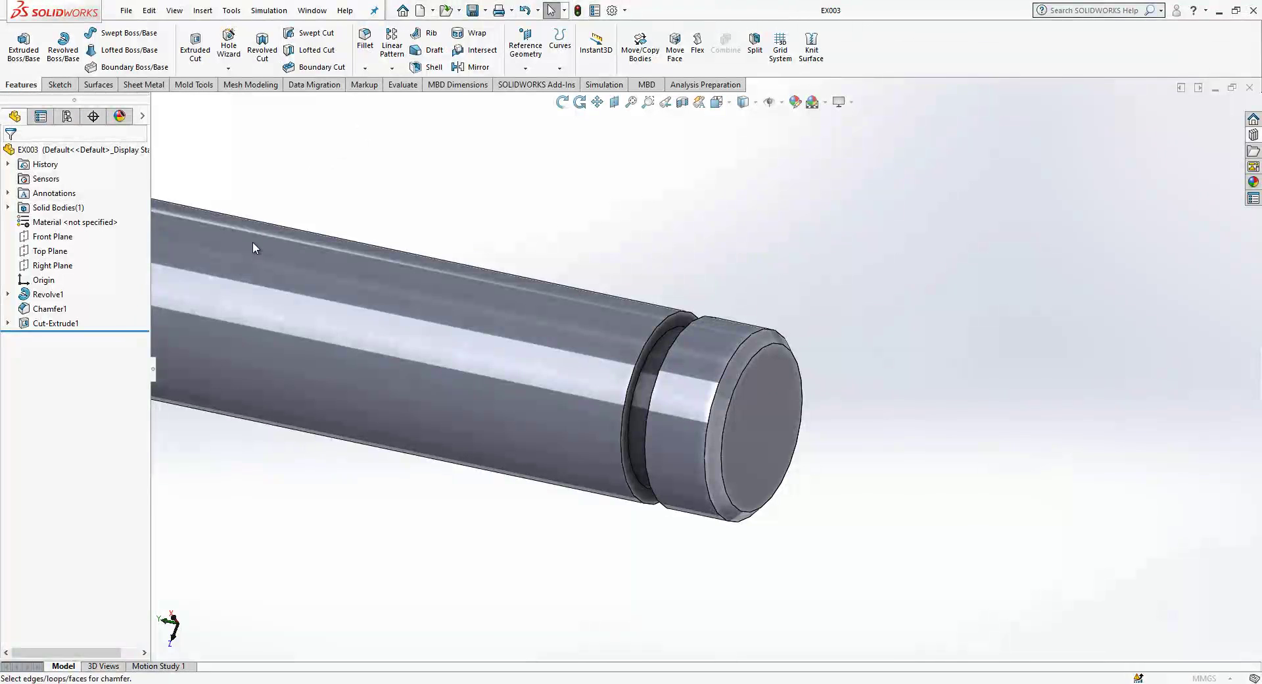
text(0.12)
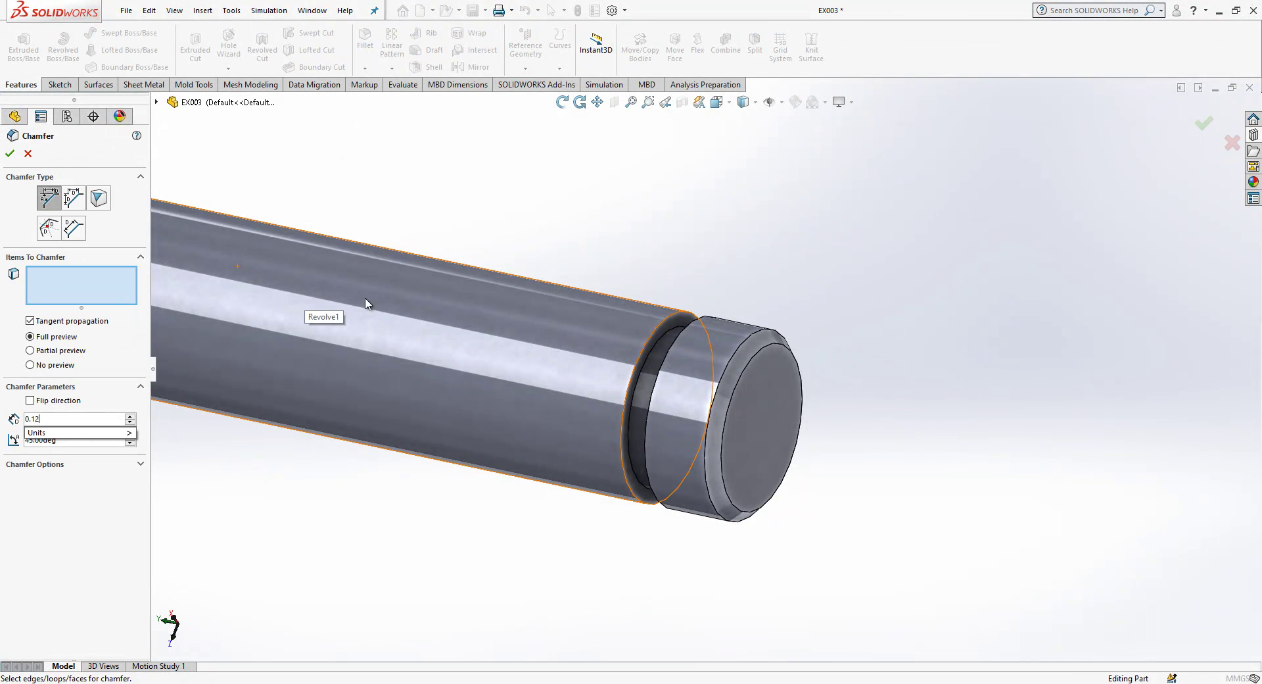
click(655, 328)
click(695, 319)
key(Return)
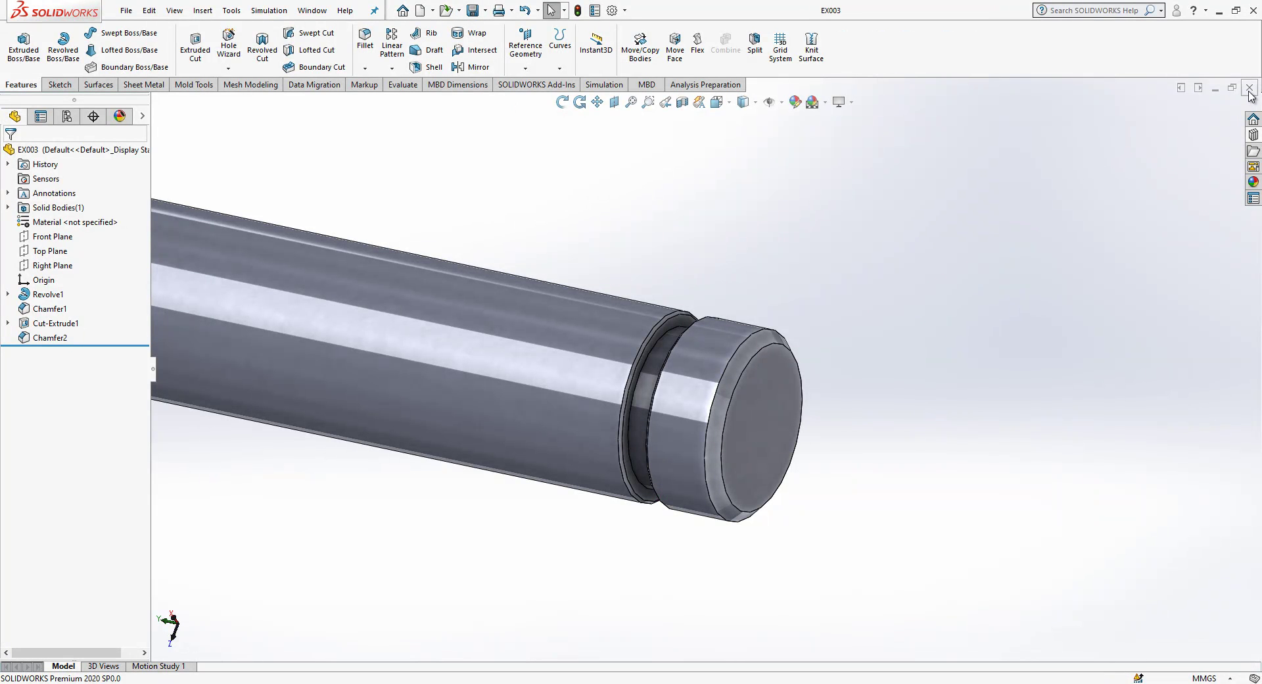
Step: Return to the EX0000 assembly, rebuild it with the grooved pin, and select the washer
key(ctrl+Tab)
click(153, 77)
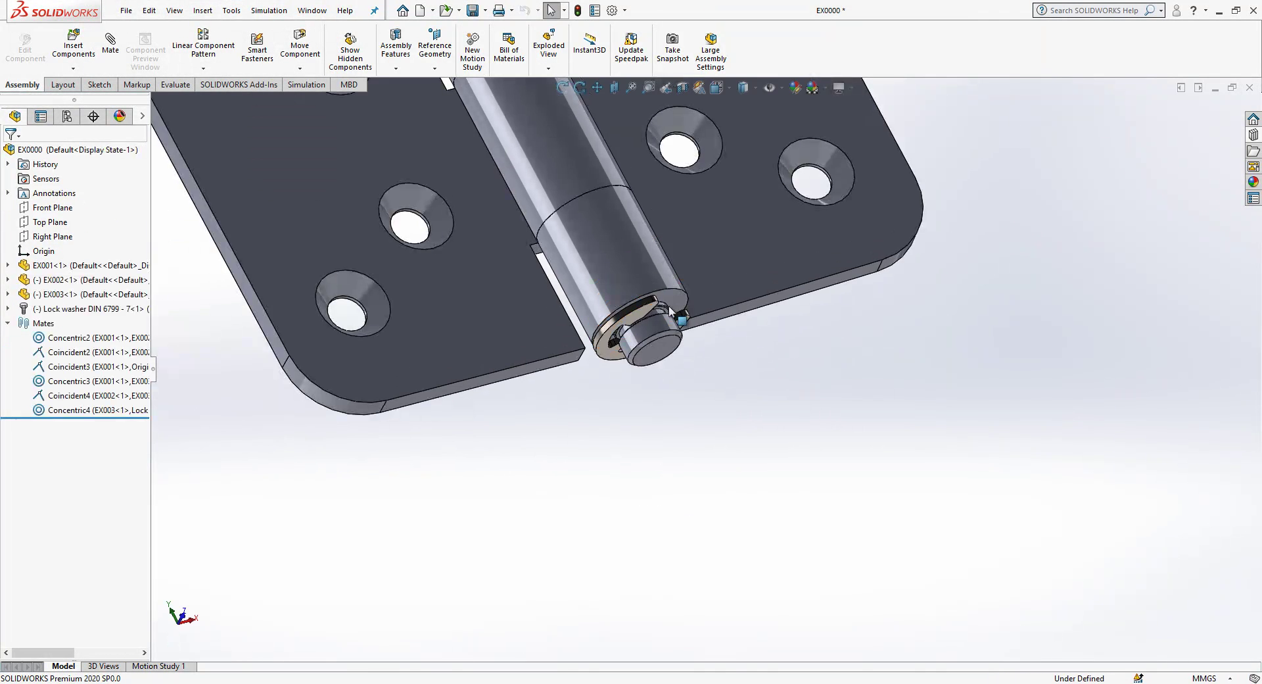
scroll(670, 309, down, 4)
click(629, 355)
scroll(630, 357, down, 2)
middle_drag(630, 411, 600, 479)
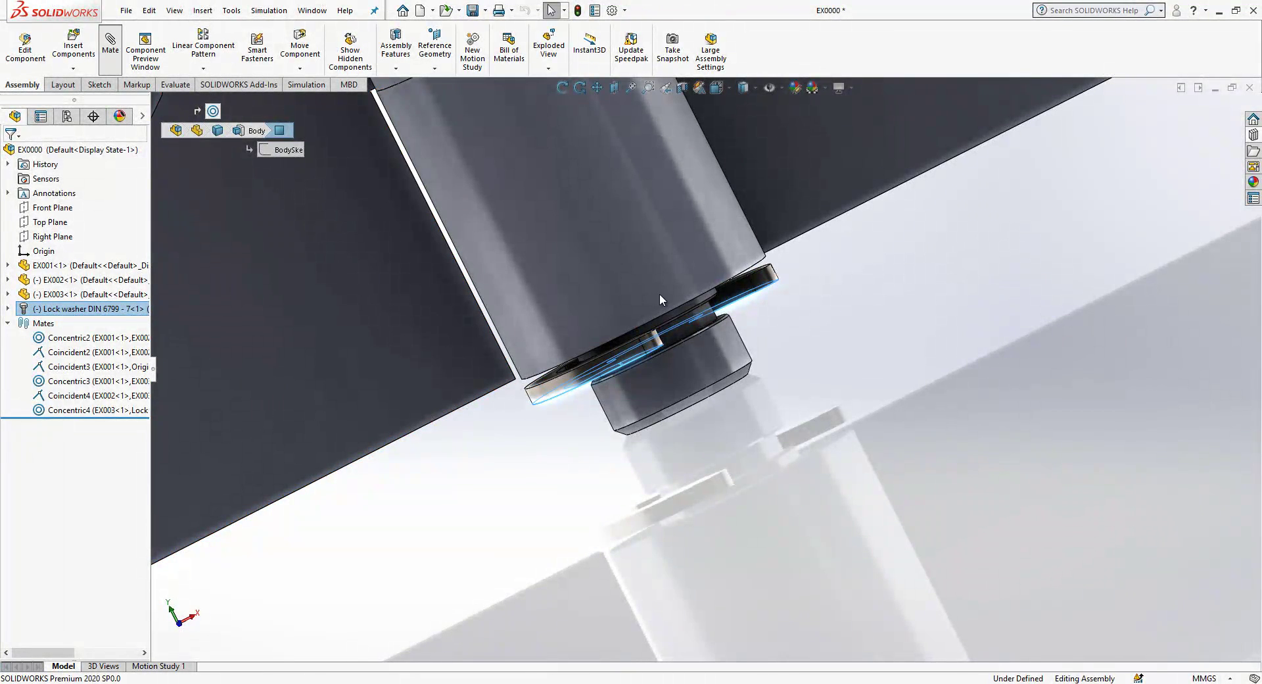
scroll(726, 310, down, 5)
Step: Mate the pin's groove face coincident with the washer face (Coincident5) and close mating
click(708, 333)
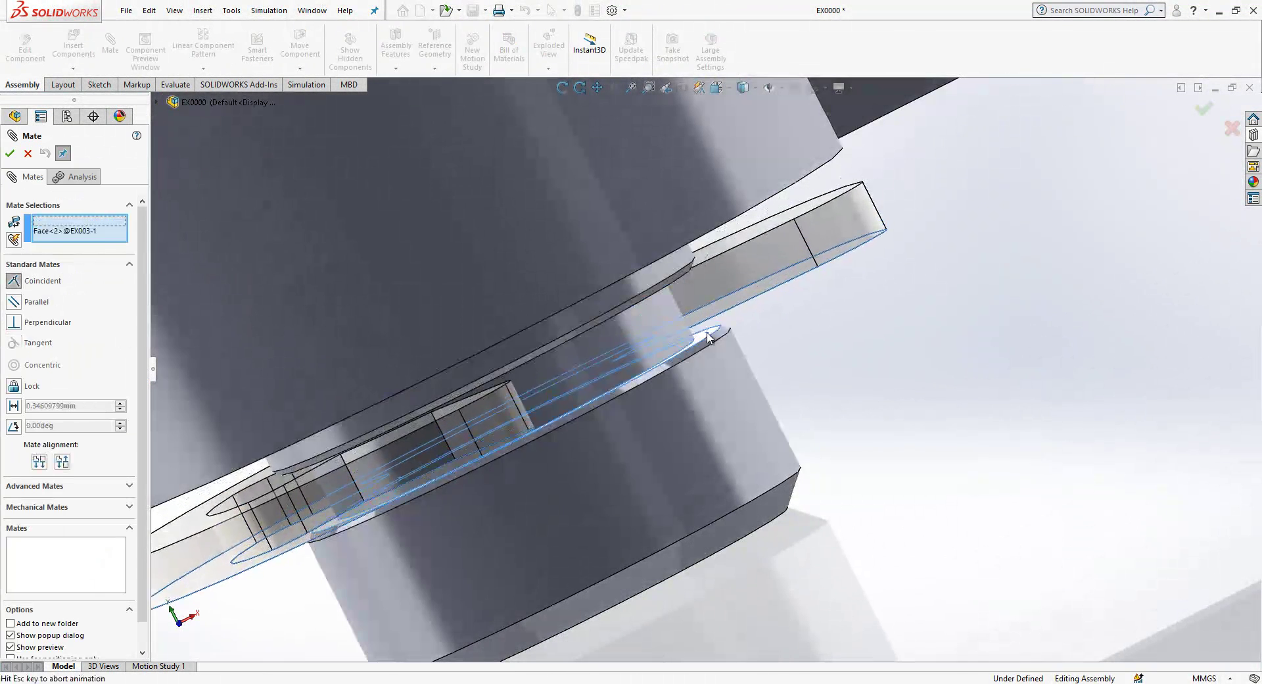
click(708, 337)
key(Return)
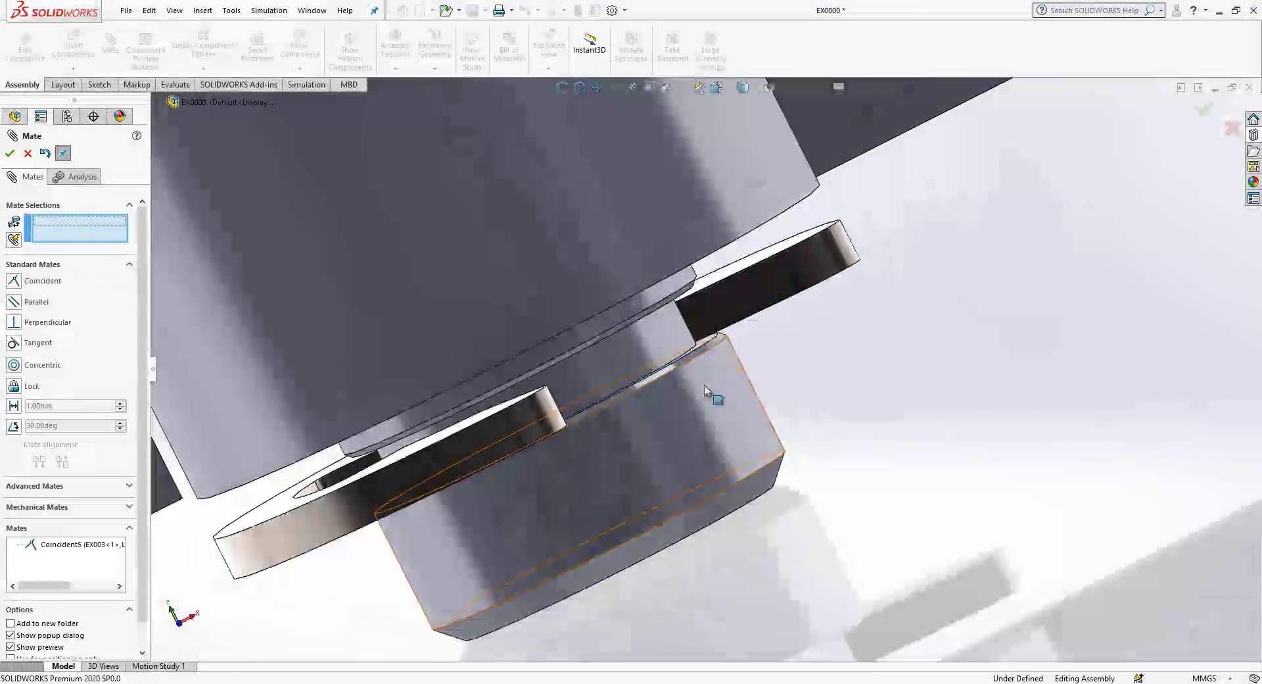
middle_drag(698, 385, 695, 317)
scroll(695, 312, up, 4)
scroll(690, 469, up, 2)
middle_drag(690, 470, 677, 594)
scroll(677, 594, up, 1)
scroll(743, 395, up, 1)
scroll(803, 254, down, 2)
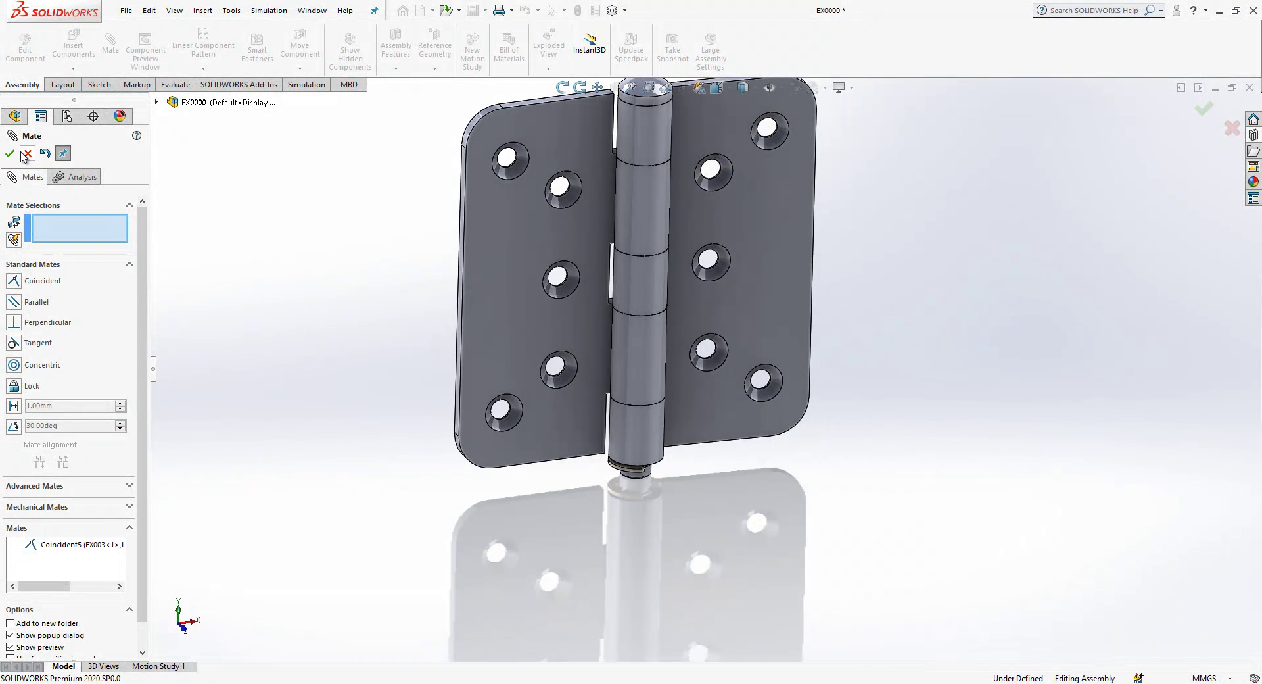
key(Escape)
Step: Open the left hinge leaf EX001 in its own part window
click(583, 136)
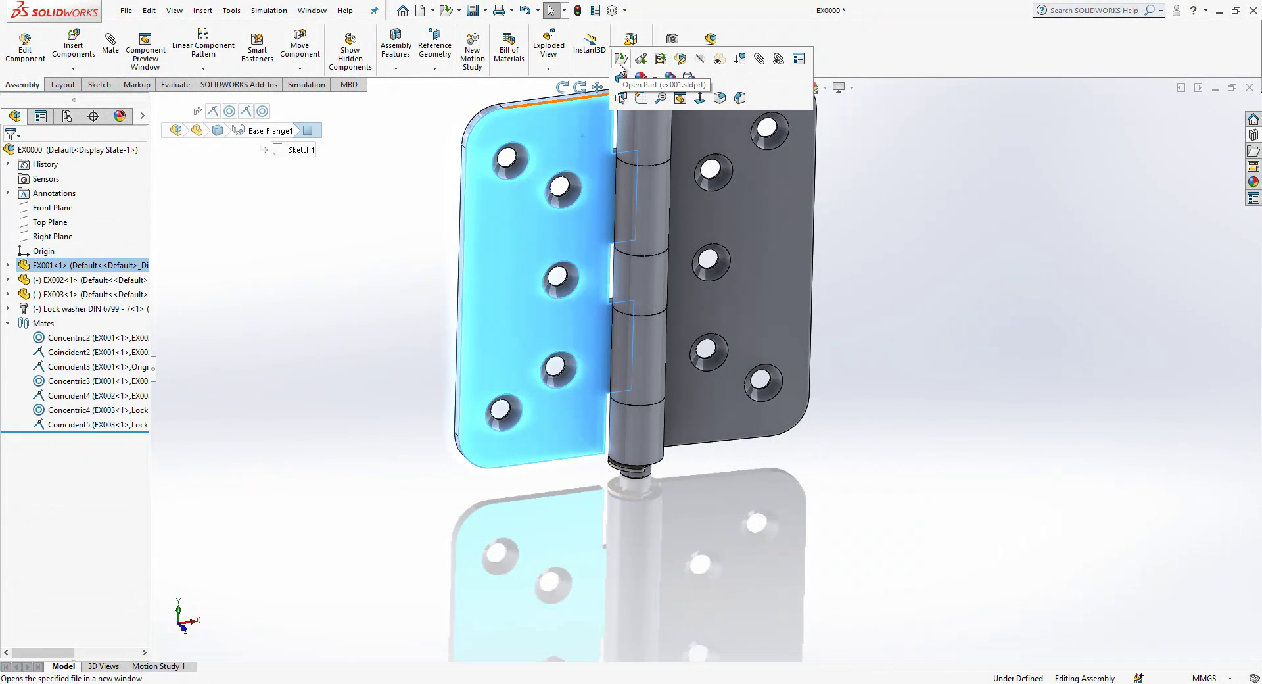
click(622, 84)
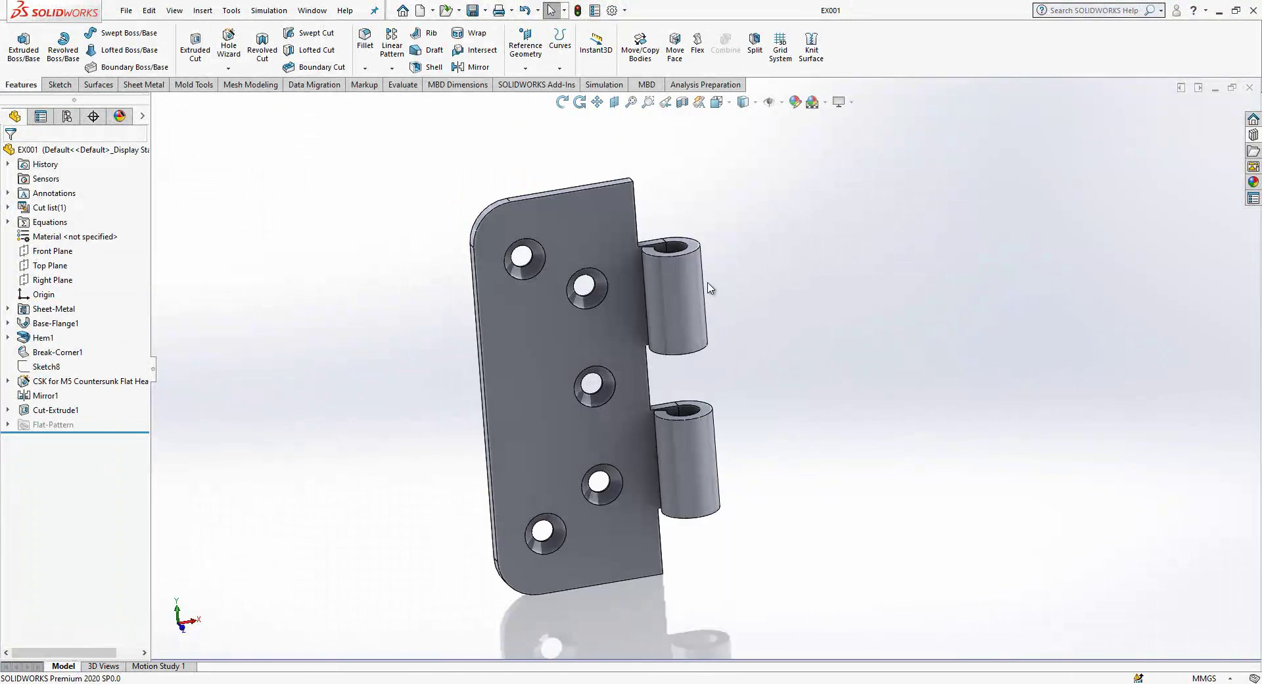
middle_drag(713, 281, 621, 158)
Step: Offset the three knuckle-side edge faces by 2 mm with Move Face
click(671, 56)
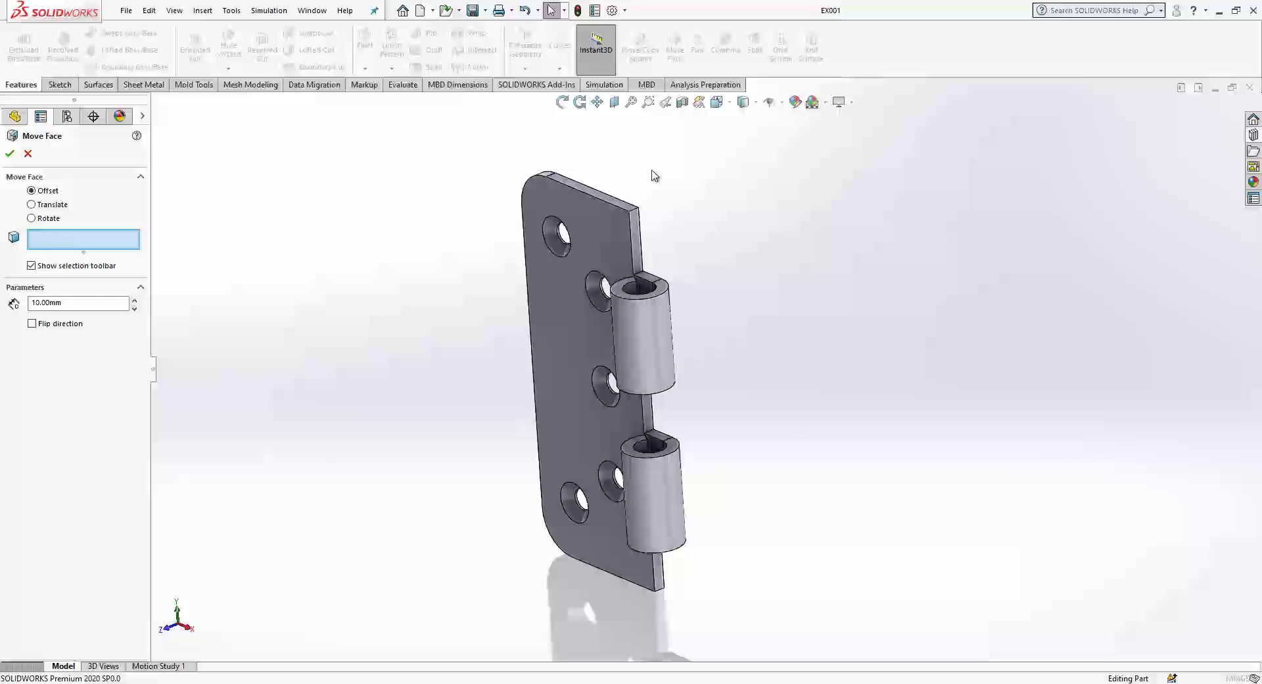
click(635, 242)
click(653, 419)
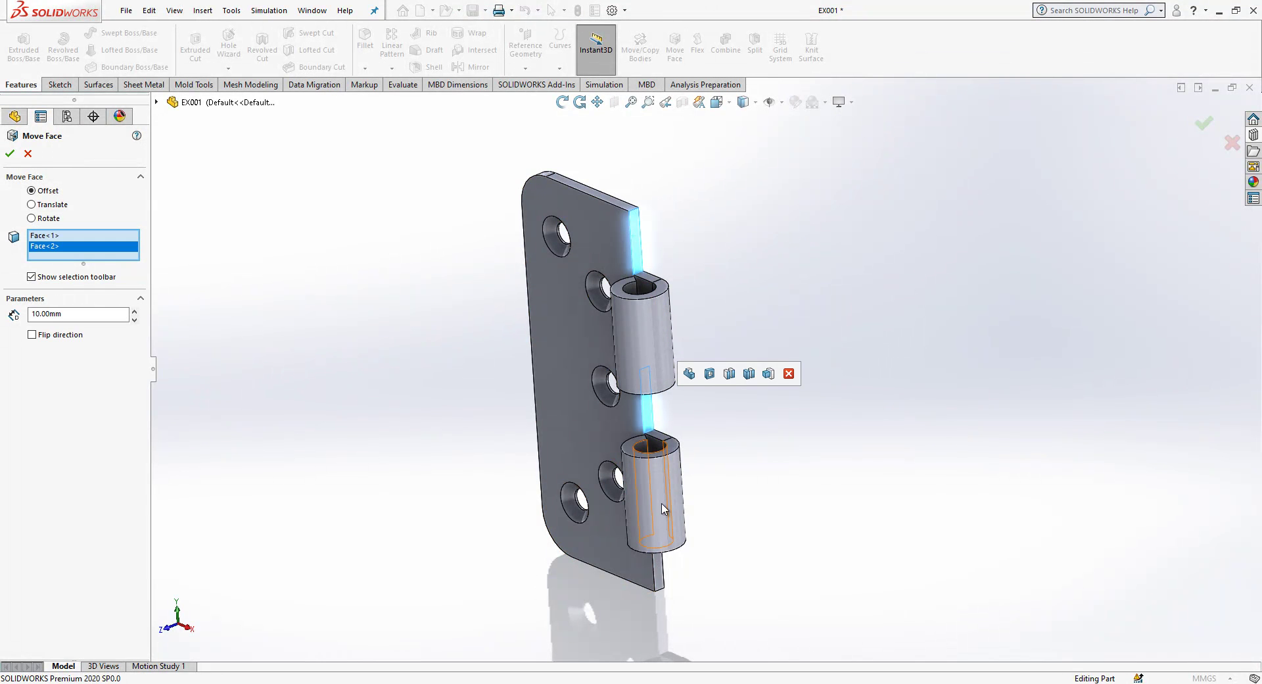
click(658, 572)
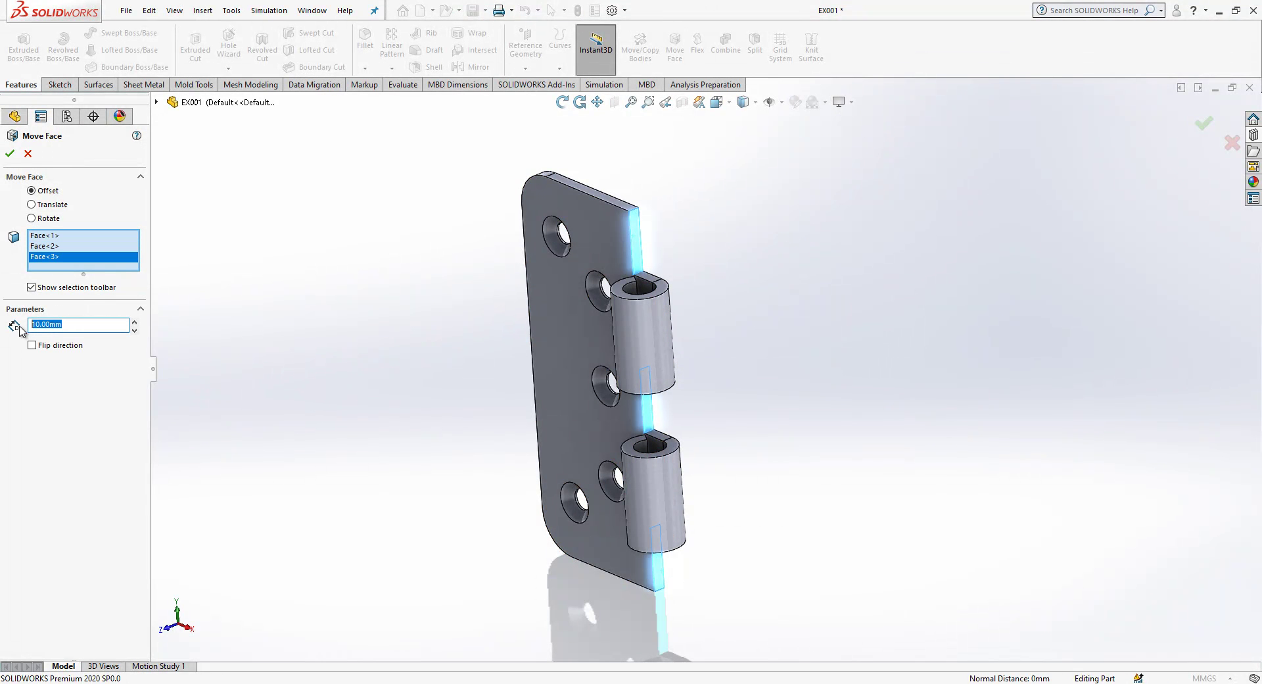
text(2)
key(Return)
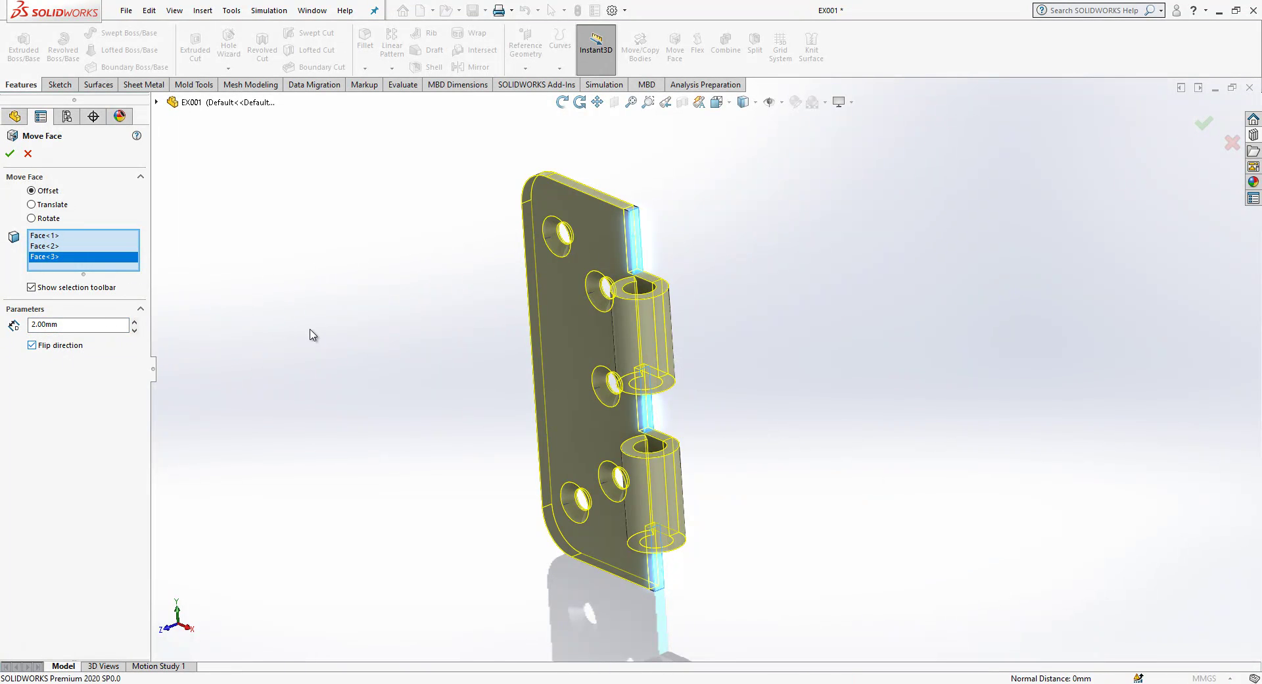
key(Return)
middle_drag(401, 395, 552, 395)
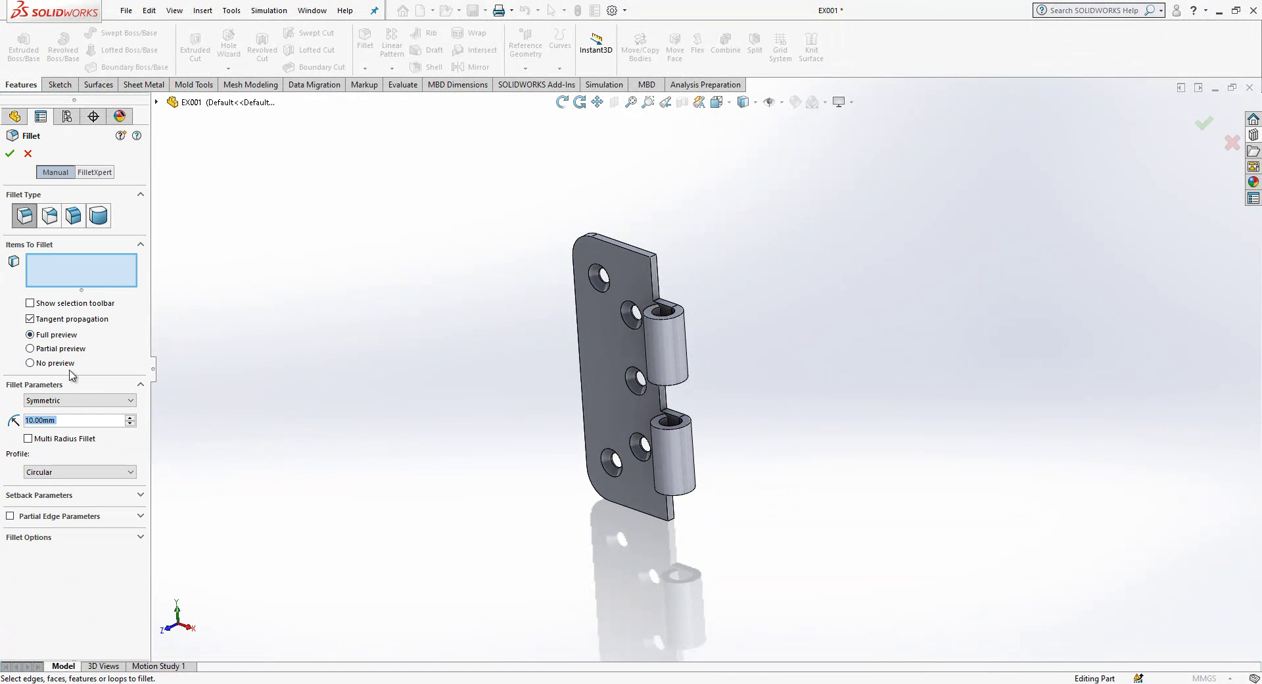
Step: Fillet six plate and knuckle corner edges of EX001 at a 2 mm radius
click(653, 270)
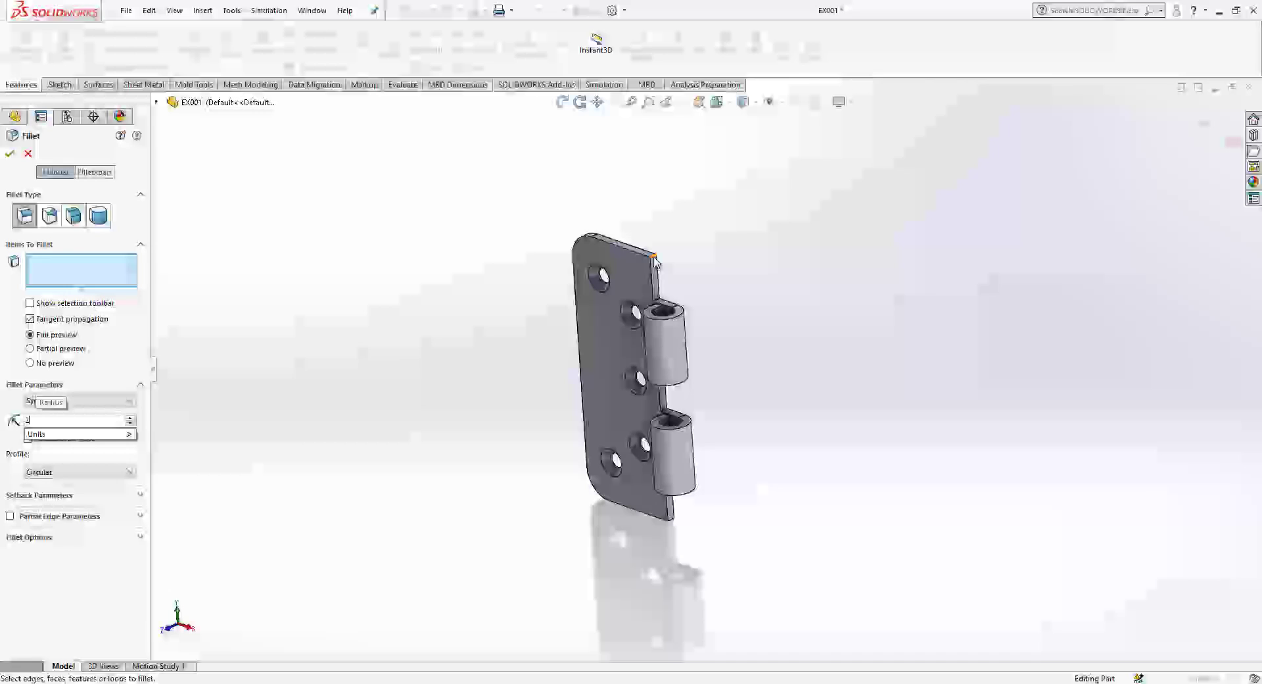
click(658, 302)
scroll(667, 385, down, 5)
middle_drag(667, 388, 789, 521)
click(653, 341)
click(678, 453)
scroll(677, 454, up, 5)
click(789, 522)
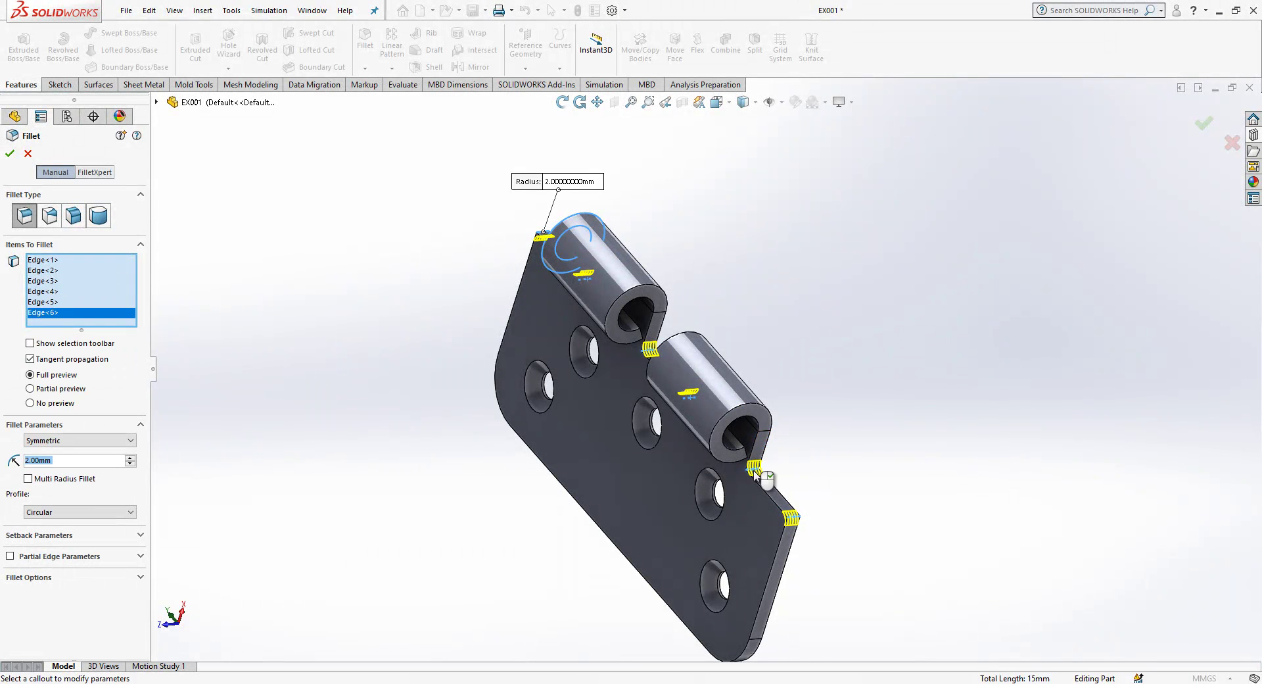
right_click(417, 358)
Step: Save and close the EX001 leaf, then rebuild the hinge assembly
click(474, 10)
click(1250, 88)
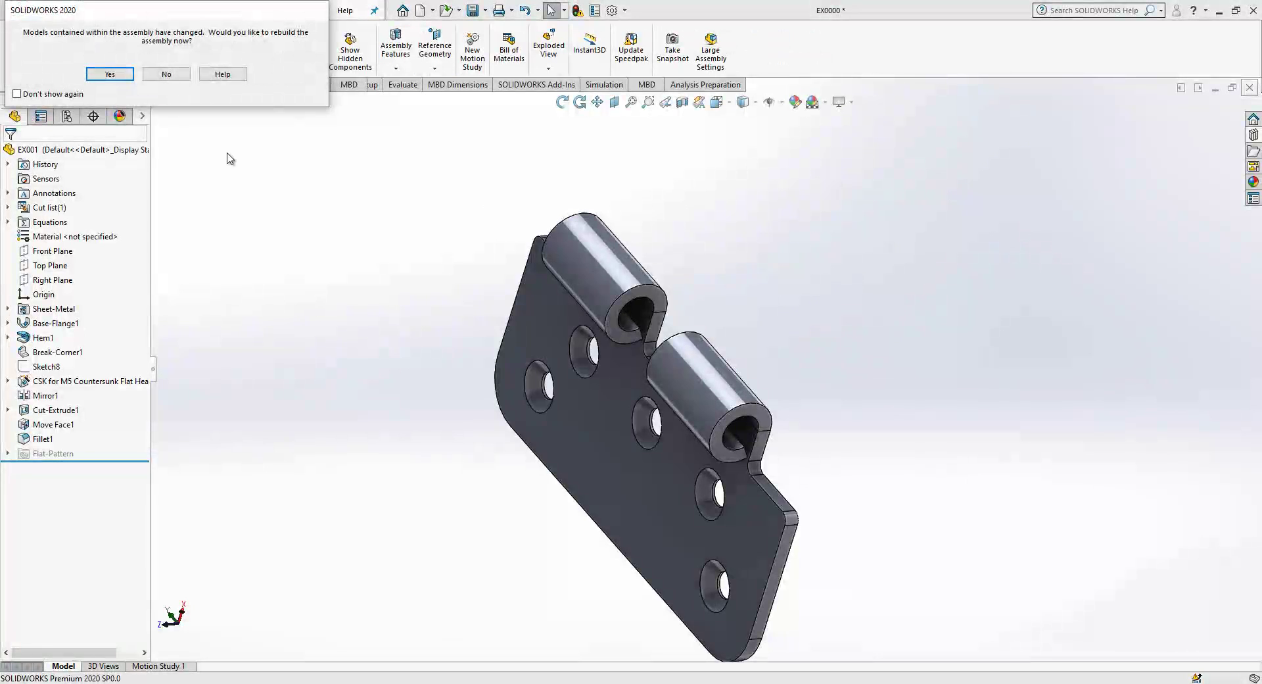
click(110, 74)
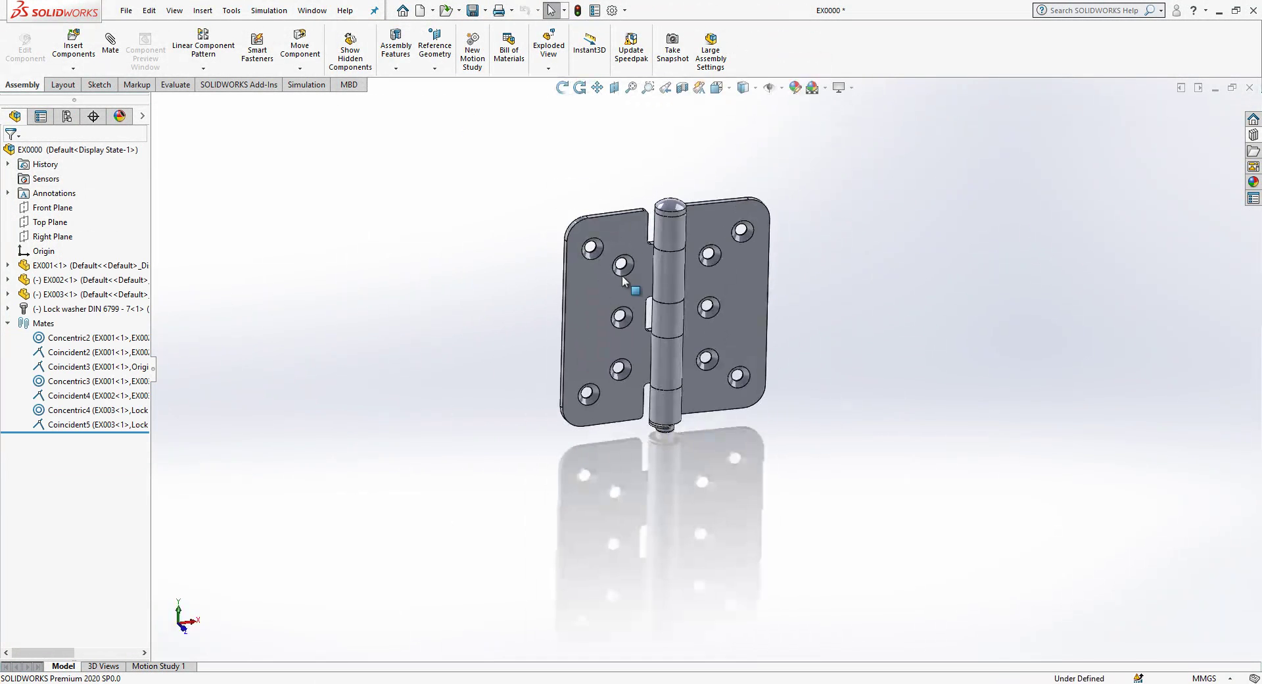
Step: Select the right hinge leaf EX002 and open it as a part
scroll(697, 233, up, 1)
mouse_move(697, 234)
middle_down()
mouse_move(616, 206)
mouse_move(658, 235)
mouse_move(681, 230)
middle_up()
scroll(681, 230, up, 2)
click(698, 254)
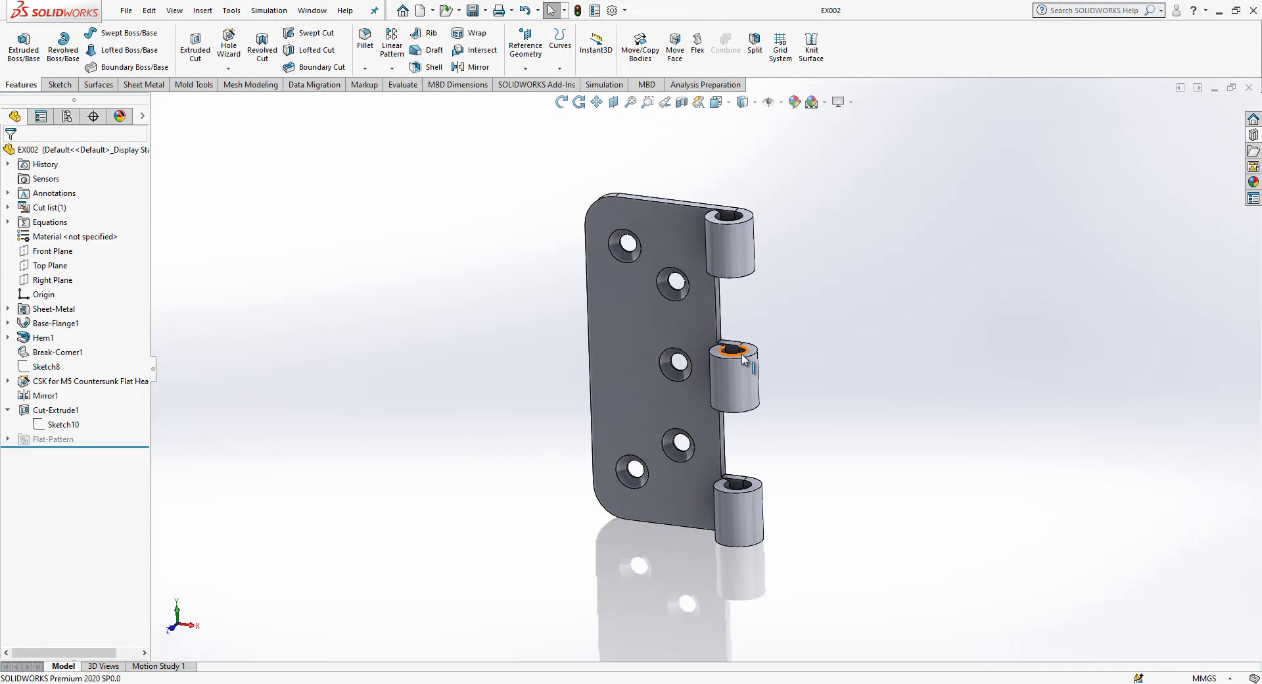
middle_drag(762, 377, 783, 344)
Step: Offset the two faces between the knuckles by 2 mm in the flipped direction
click(675, 46)
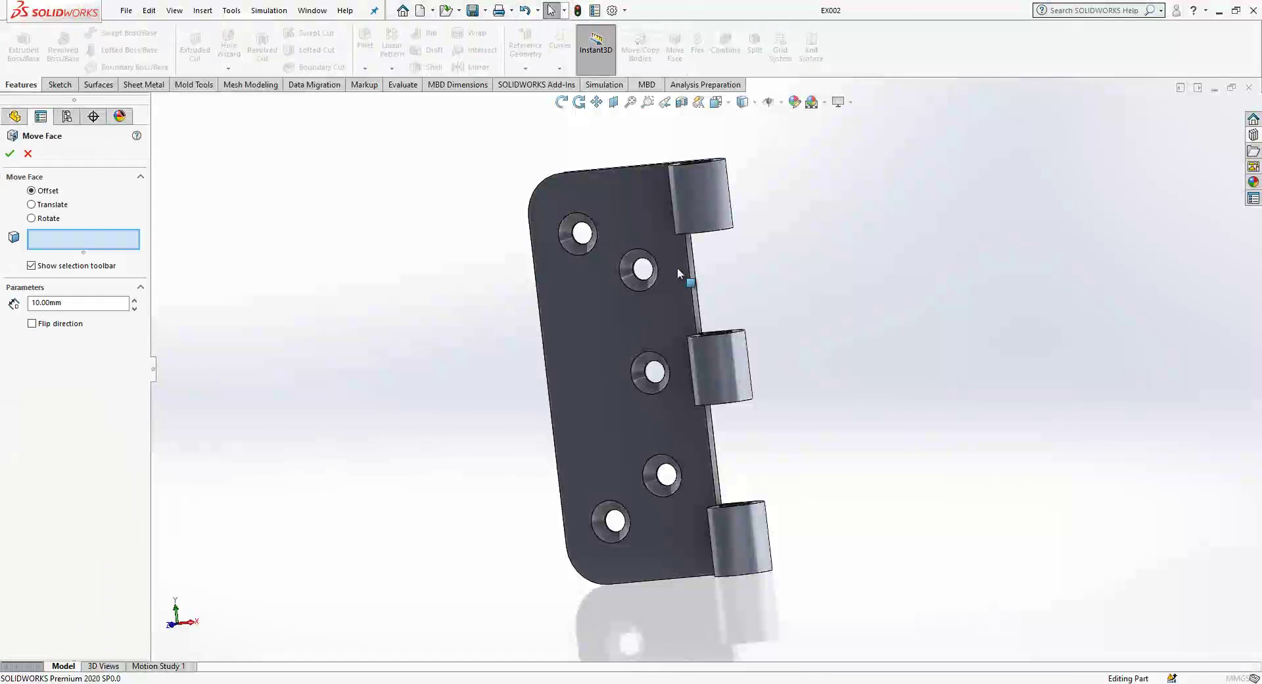
click(695, 288)
click(714, 434)
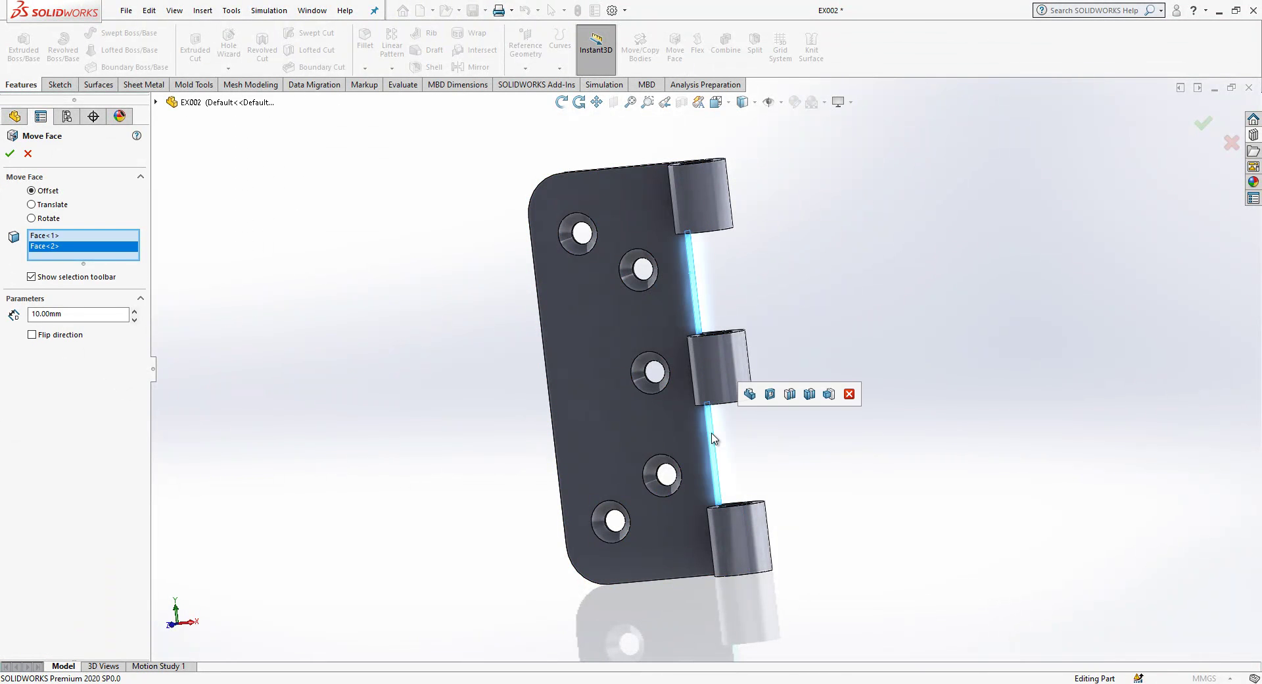
click(55, 336)
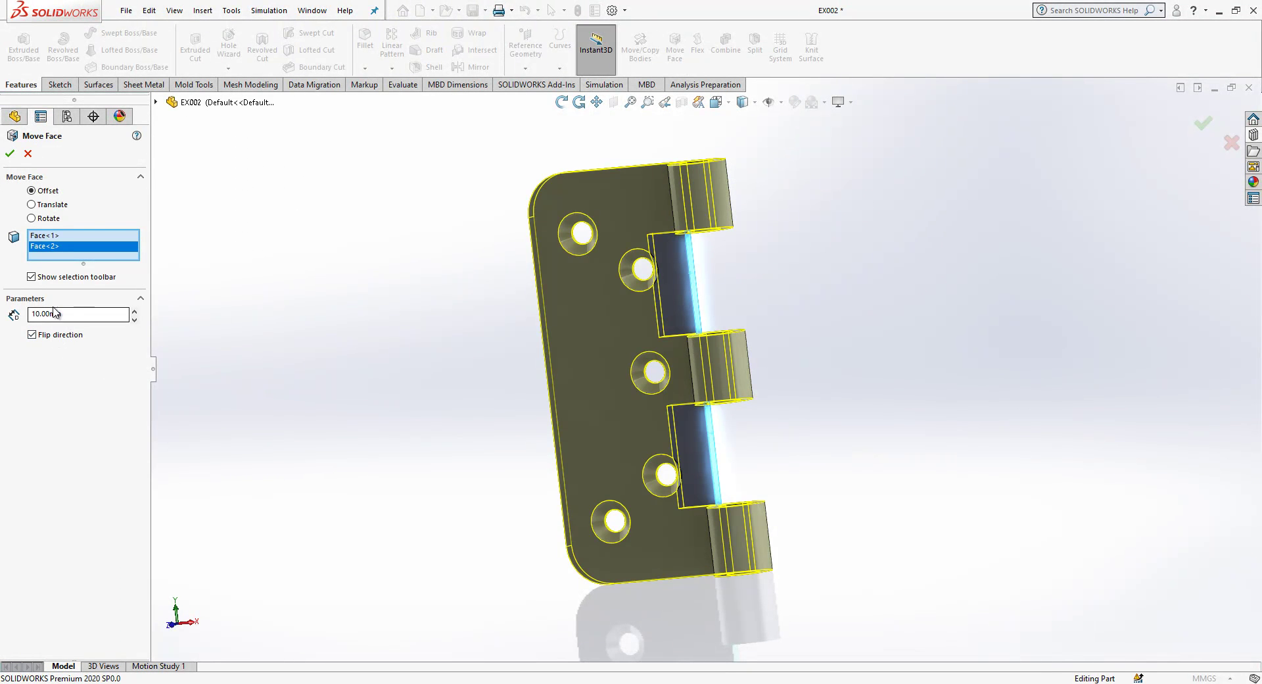
key(Return)
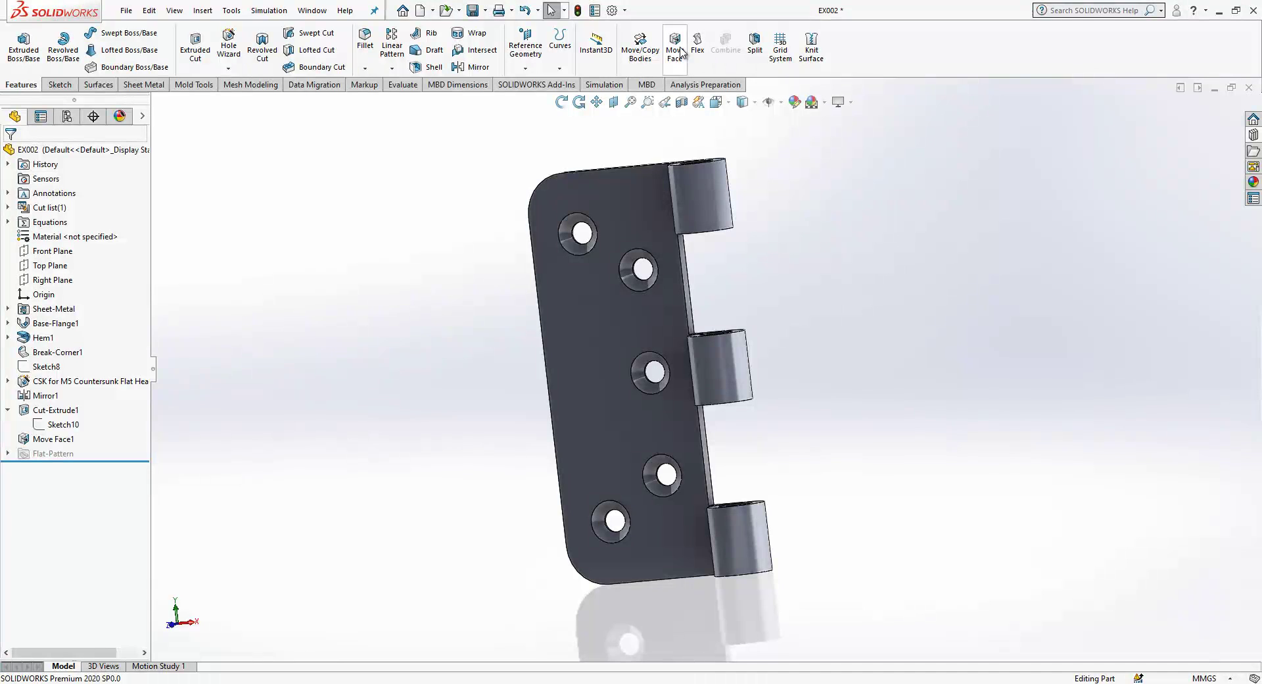
Step: Browse the Insert > Face menu and dismiss it without choosing anything
click(203, 10)
mouse_move(229, 62)
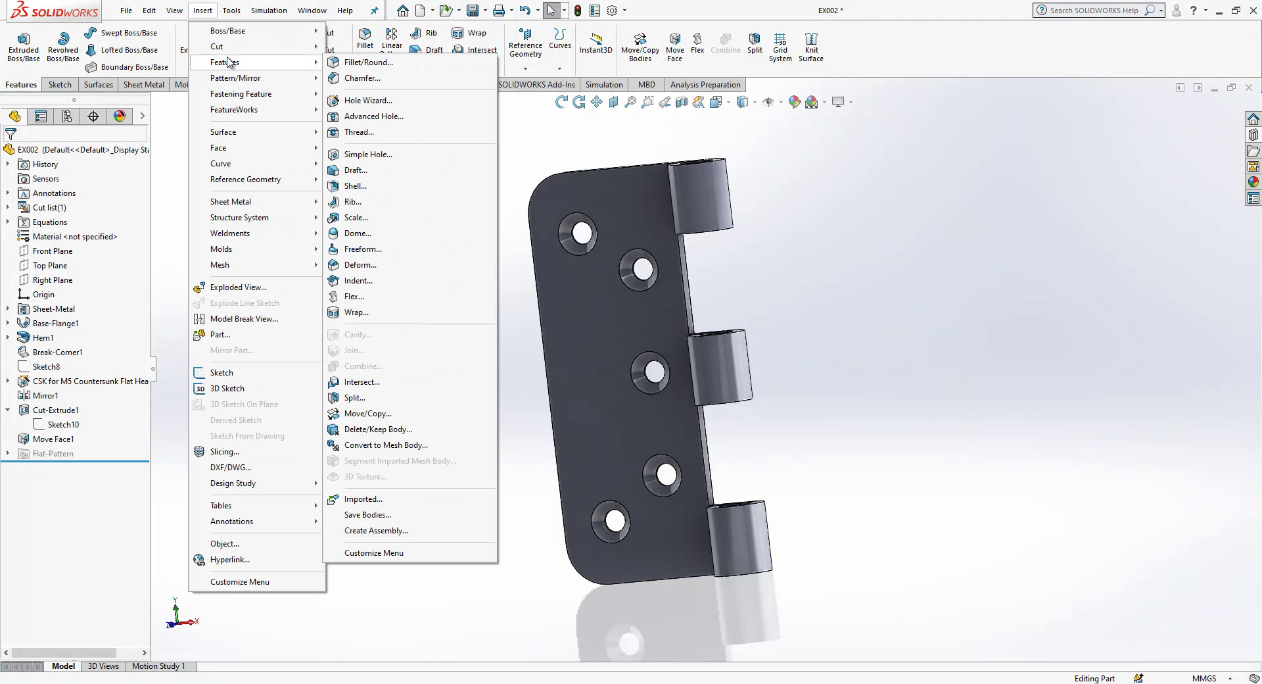
mouse_move(245, 147)
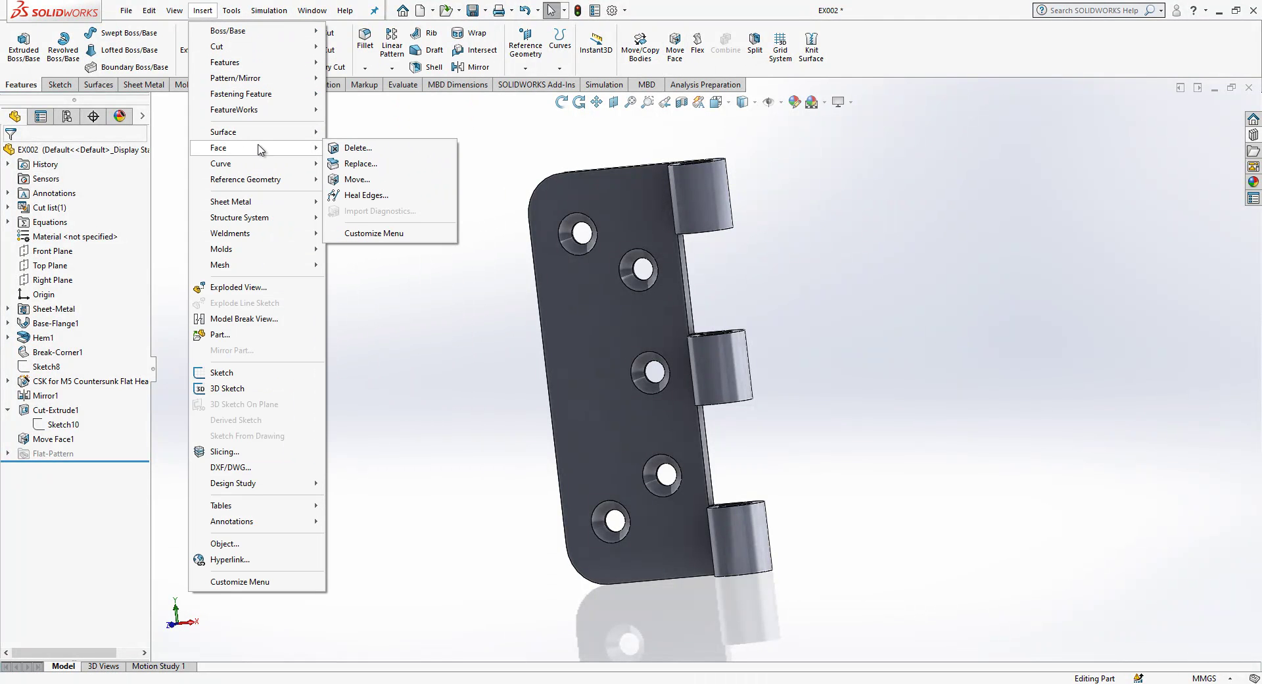
click(461, 389)
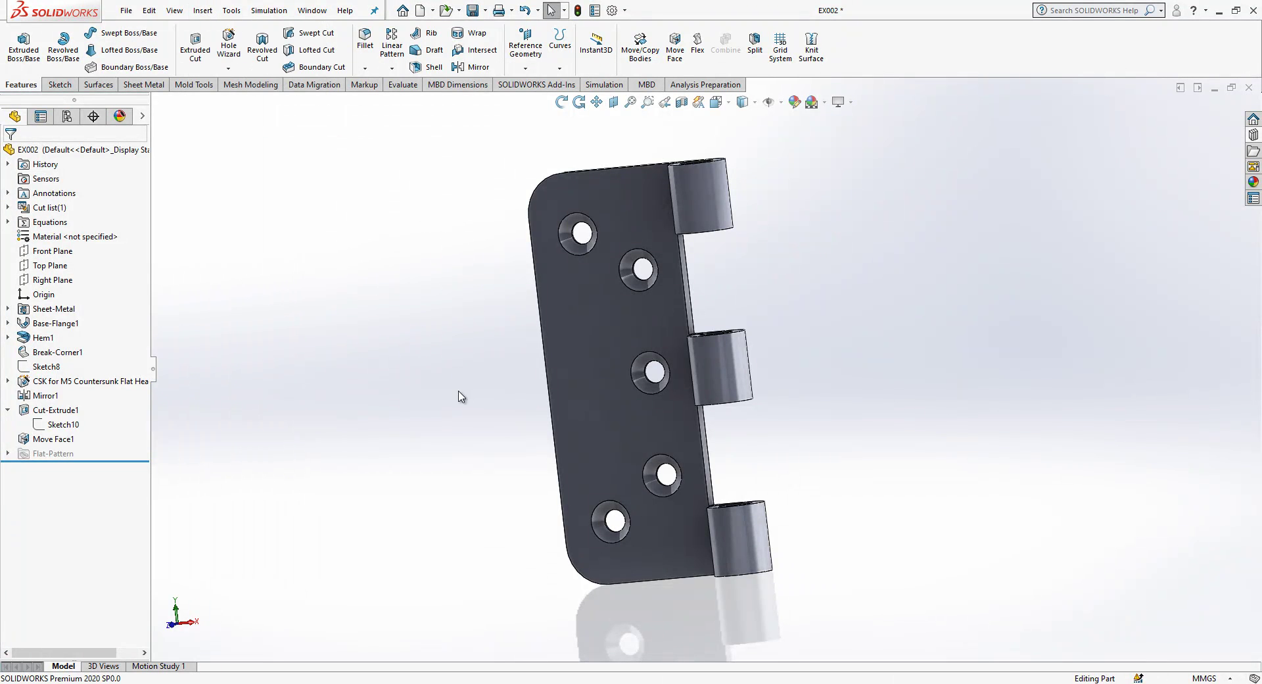
Step: Apply a 2 mm Fillet1 to the four plate-to-knuckle notch edges of EX002
scroll(662, 473, down, 3)
middle_drag(730, 485, 728, 549)
scroll(728, 550, up, 1)
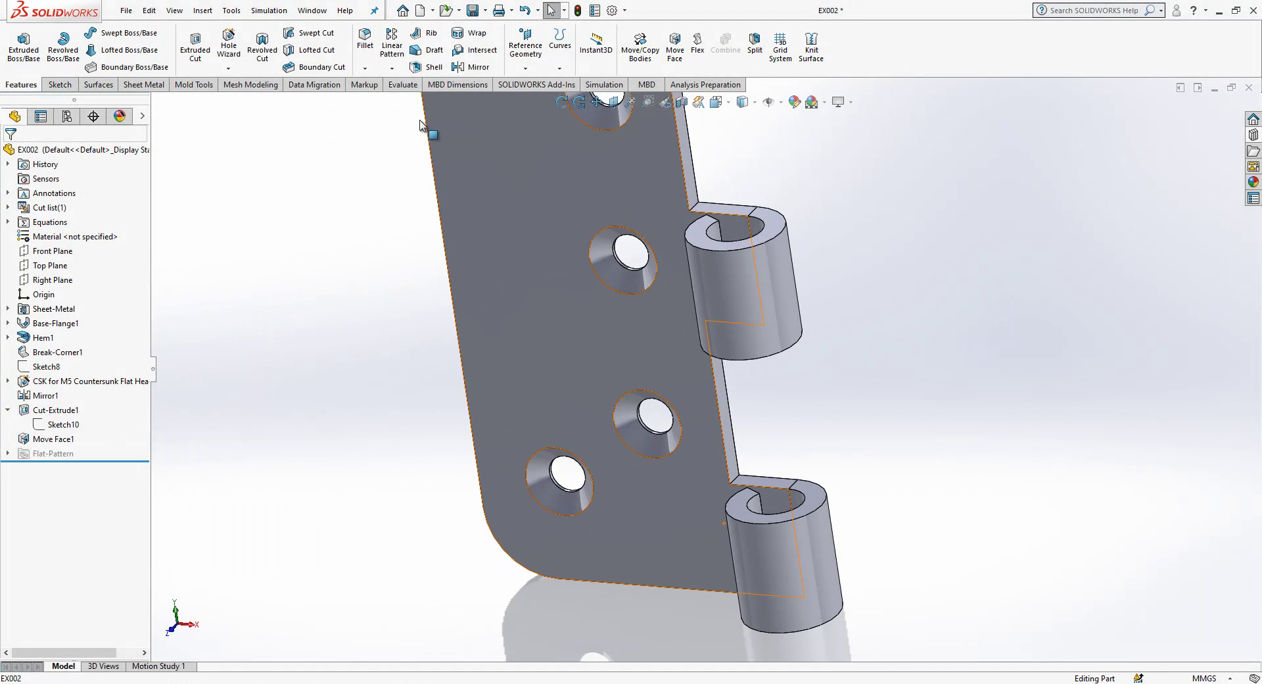
click(699, 208)
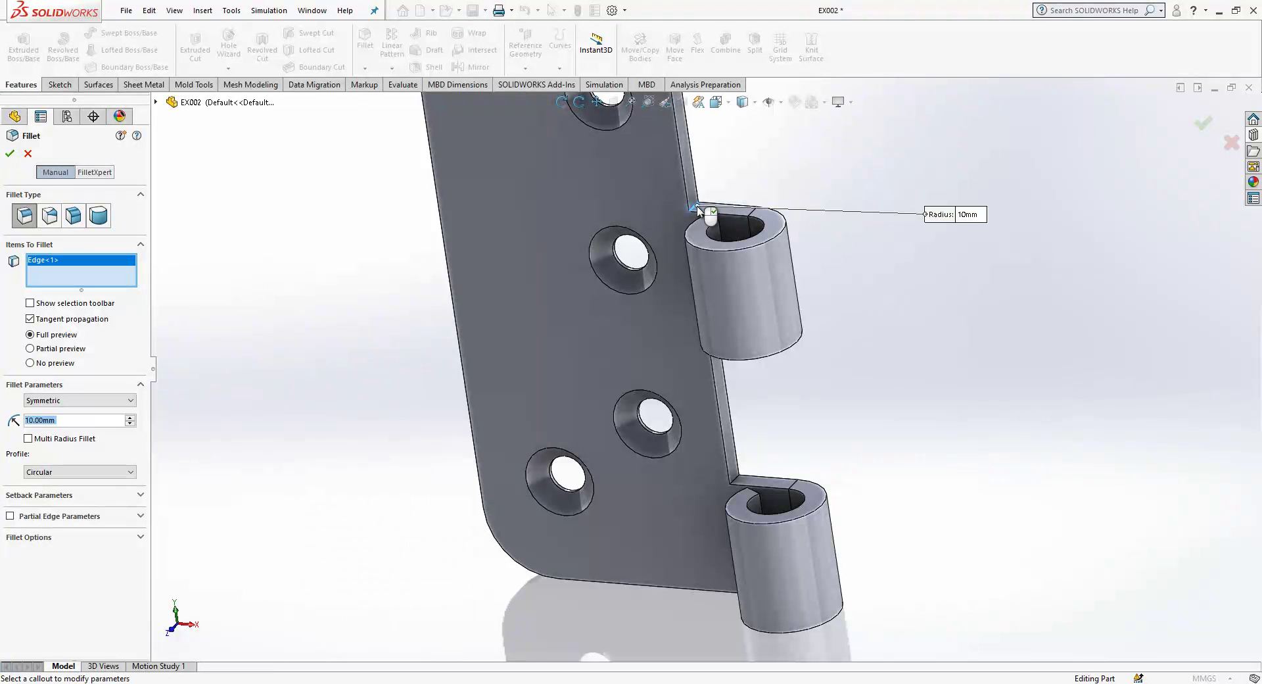
click(739, 483)
middle_drag(739, 483, 721, 322)
click(711, 315)
scroll(670, 151, up, 3)
scroll(671, 152, down, 4)
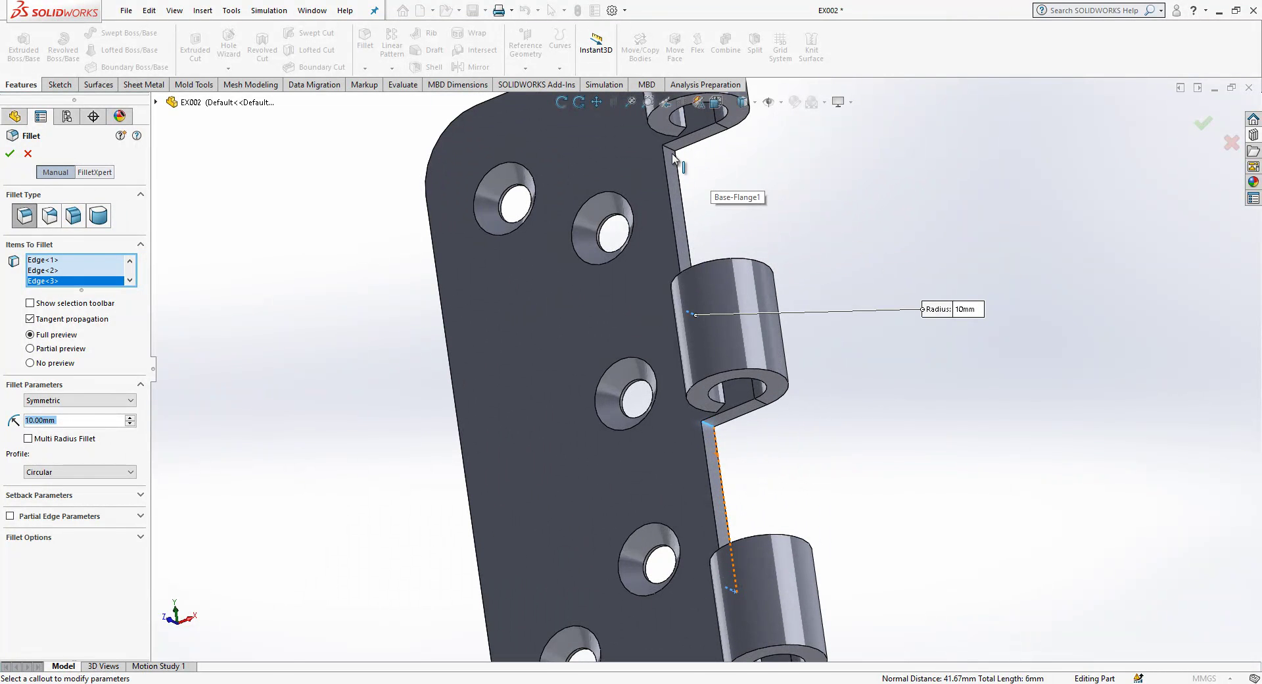
click(670, 149)
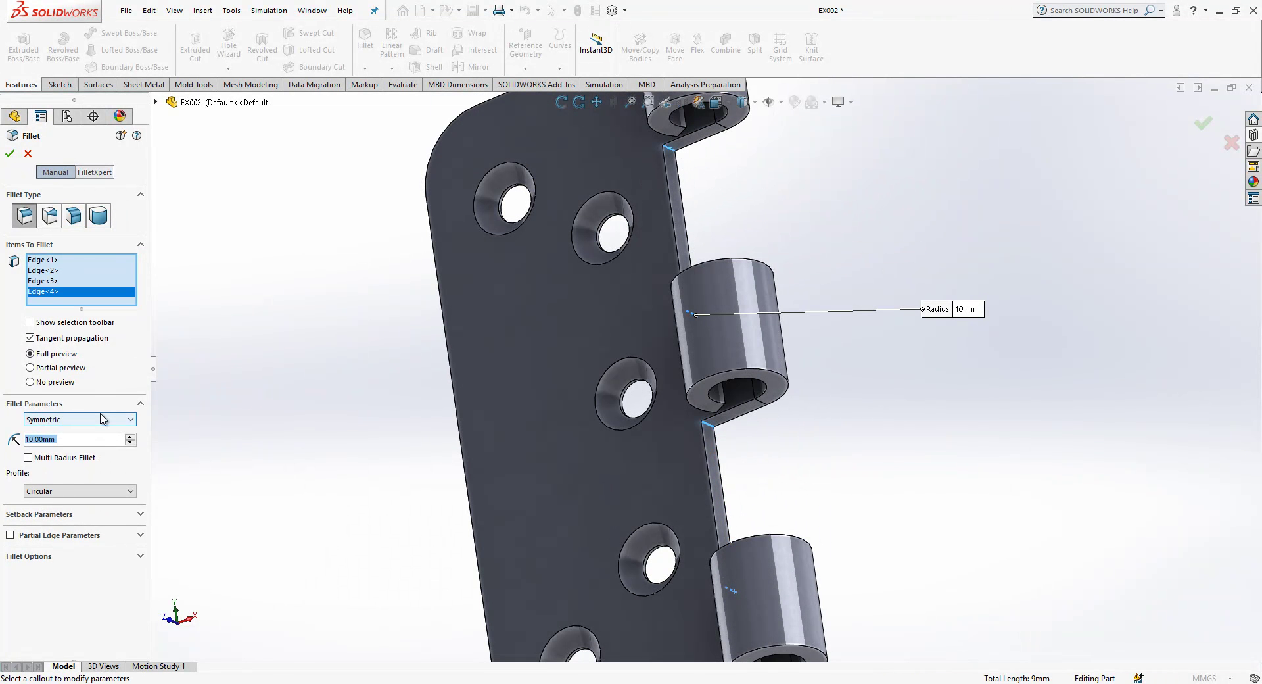
text(2)
key(Return)
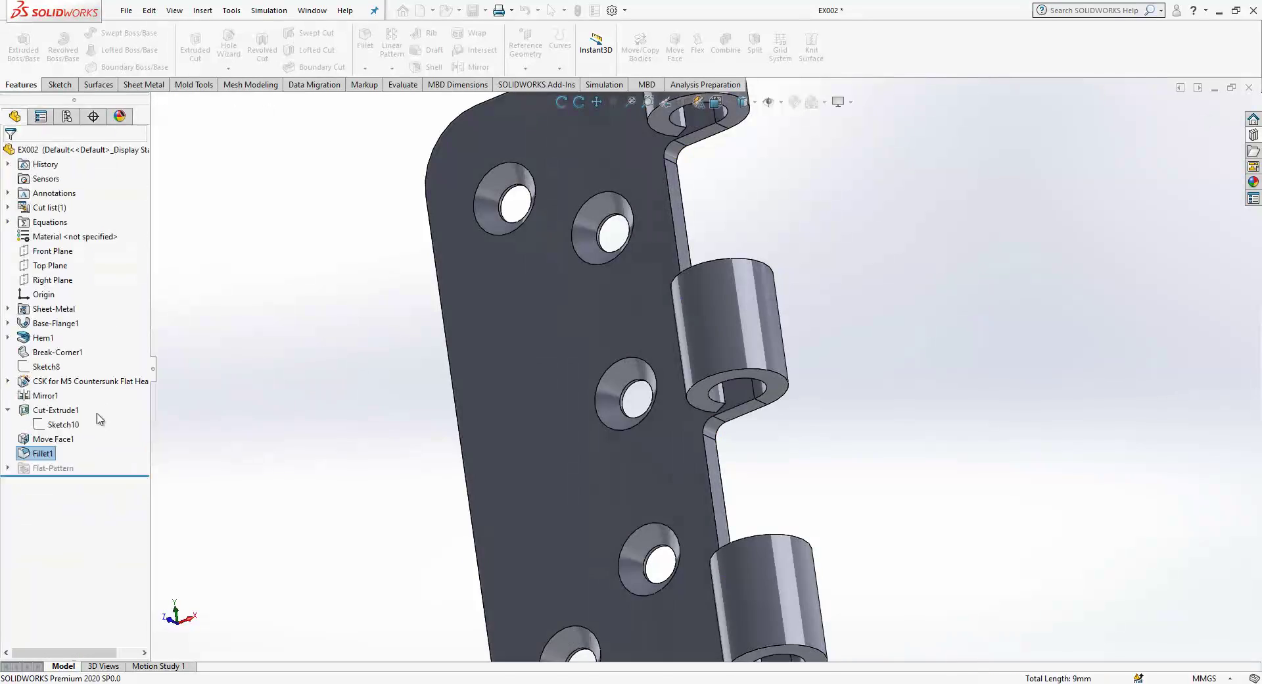
scroll(524, 372, up, 2)
middle_drag(525, 372, 647, 447)
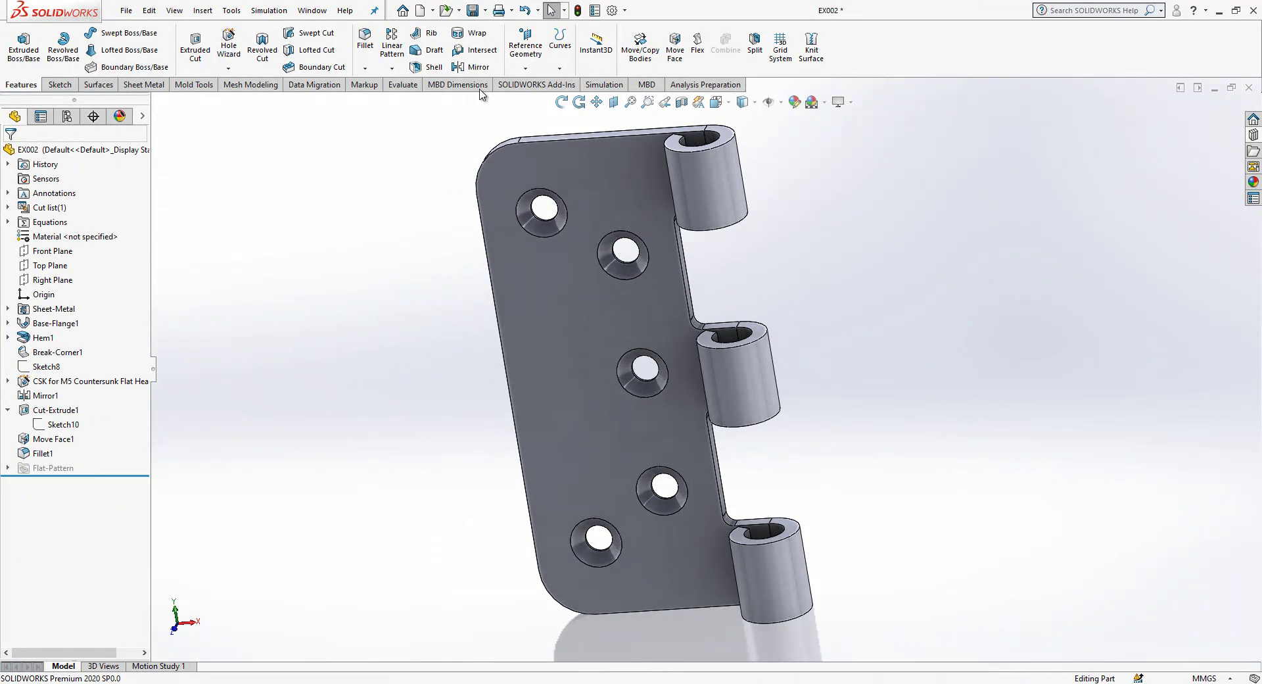
Step: Close the right leaf part, rebuild the EX0000 assembly, and swing the right leaf closed about the pin
click(1251, 91)
click(109, 74)
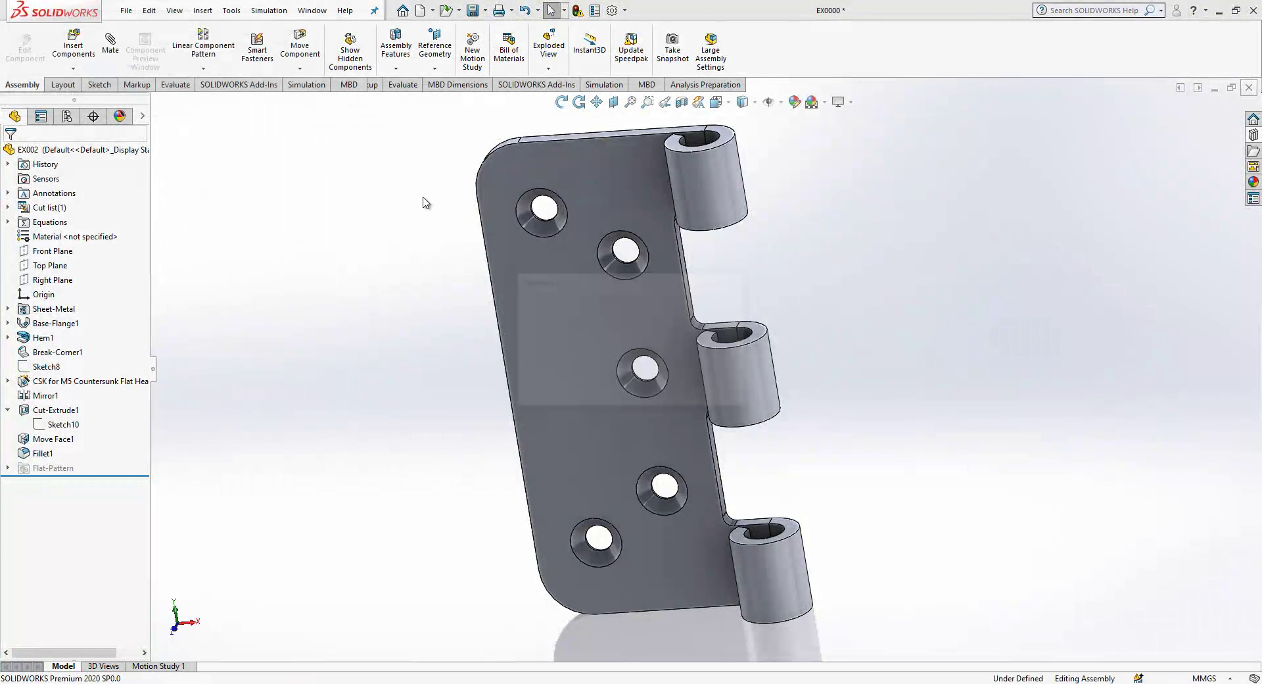
scroll(722, 363, down, 2)
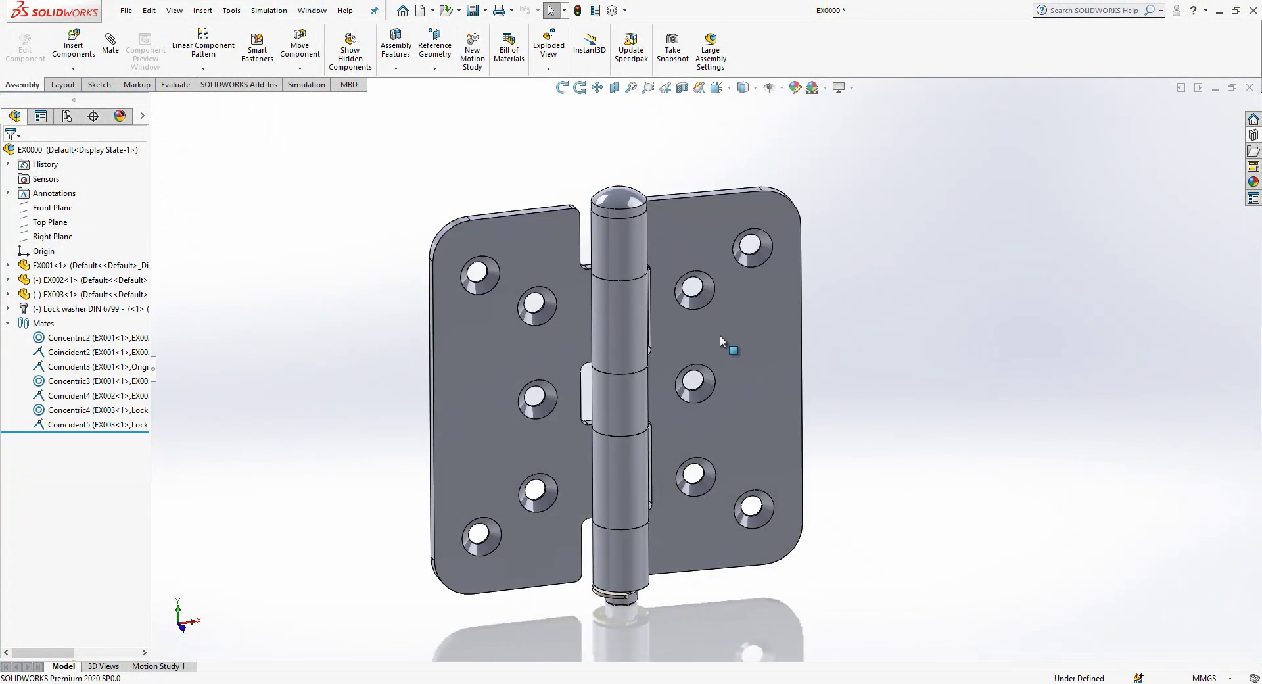
middle_drag(710, 321, 643, 488)
scroll(644, 486, up, 1)
drag(634, 487, 402, 396)
scroll(555, 370, down, 2)
middle_drag(555, 369, 735, 405)
scroll(735, 405, up, 1)
Step: Clear the selection and swing the right leaf open about the pin
key(Escape)
drag(540, 205, 862, 210)
middle_drag(754, 299, 727, 211)
scroll(727, 211, up, 4)
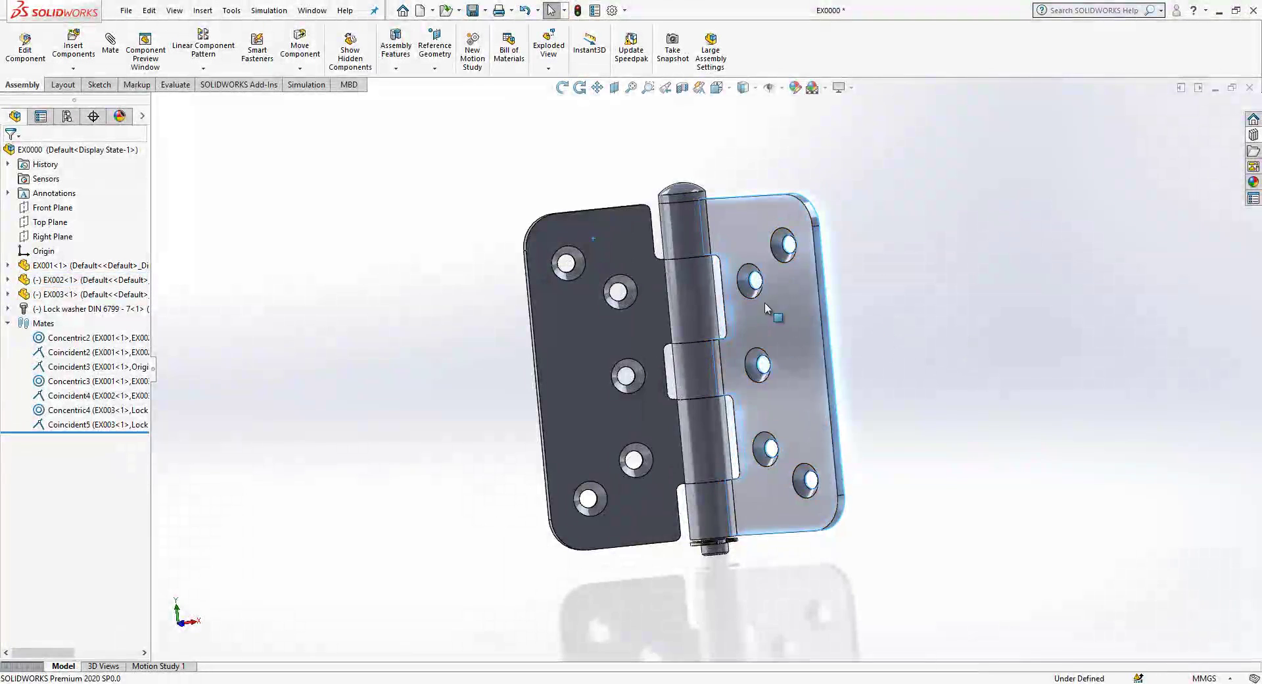
scroll(683, 253, down, 4)
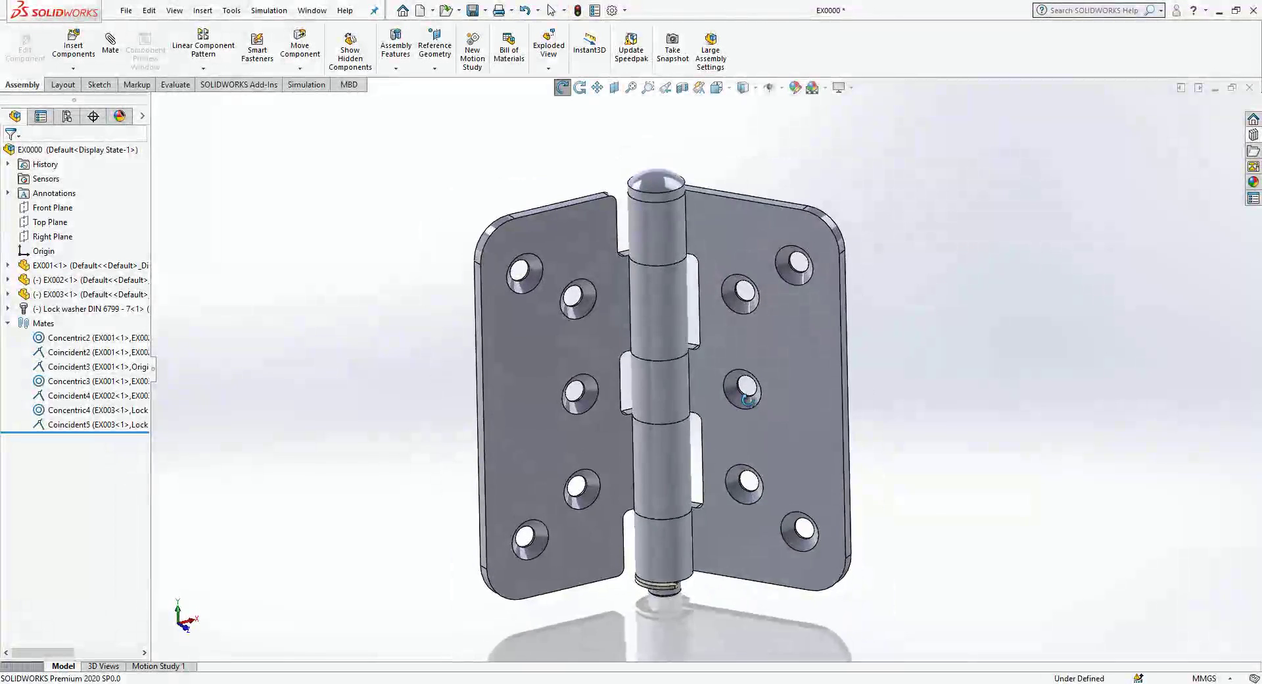
key(Escape)
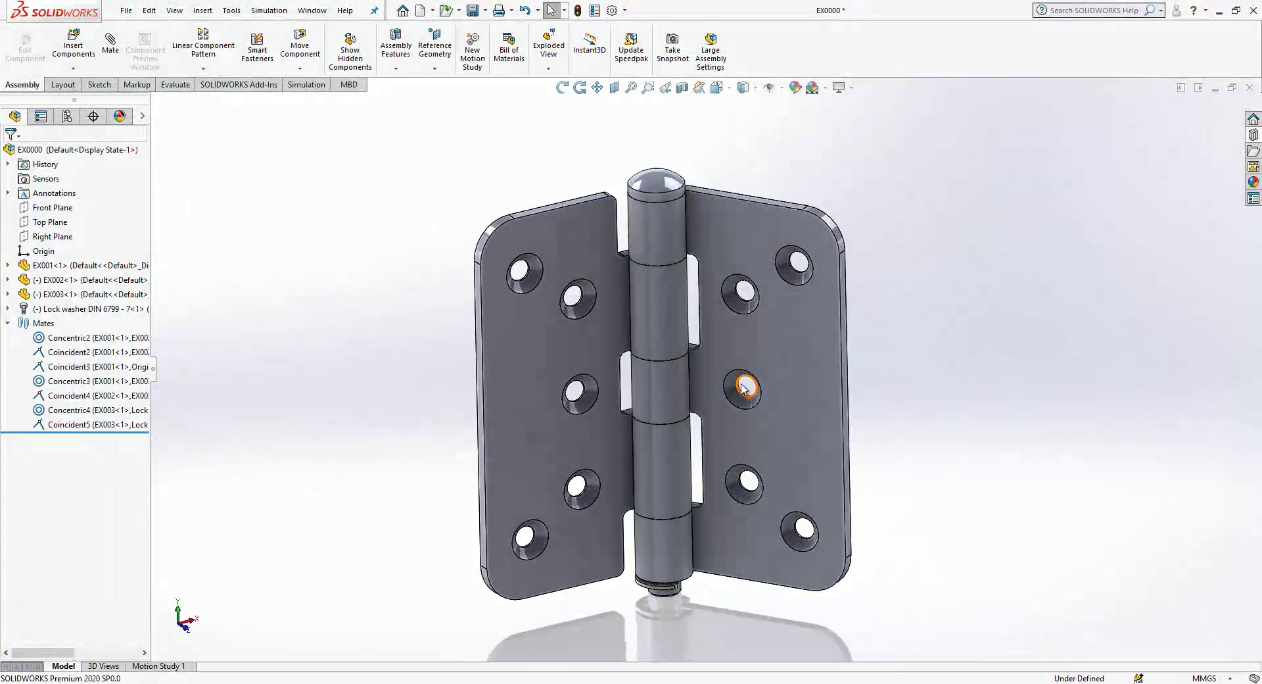
Step: Select the left leaf and swing the right leaf around the pin to confirm free rotation
click(597, 293)
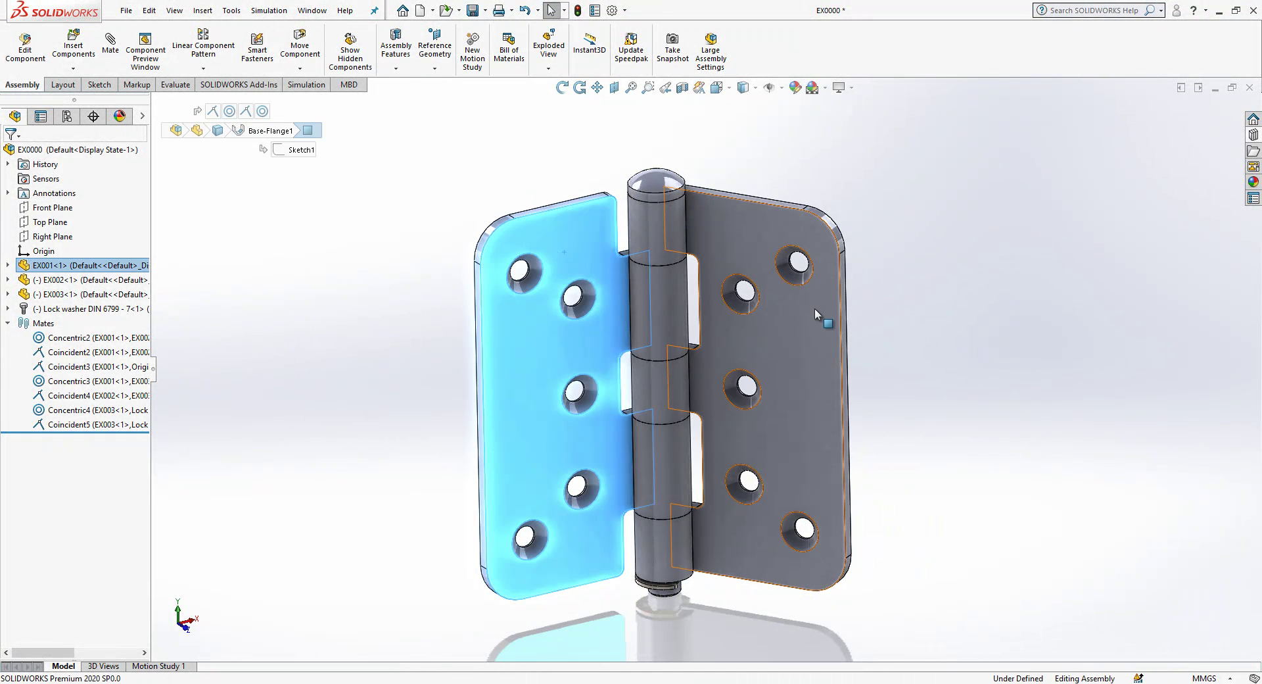
drag(814, 309, 741, 427)
middle_drag(732, 516, 749, 498)
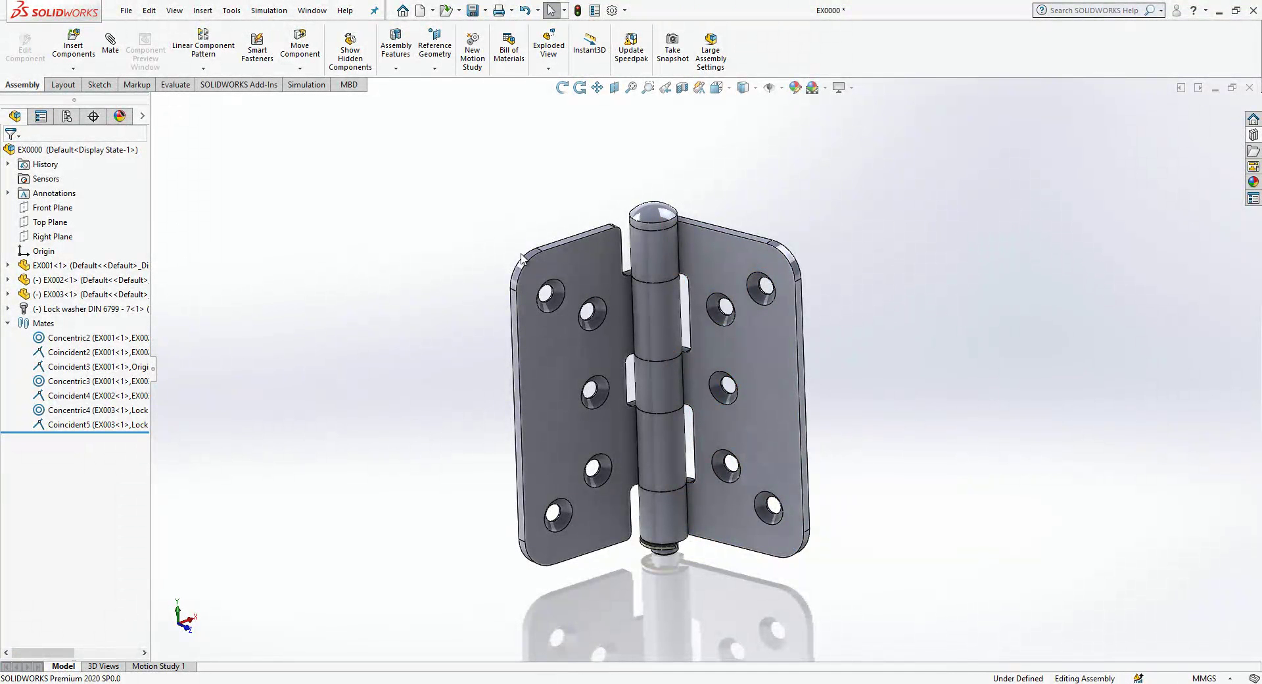
click(120, 50)
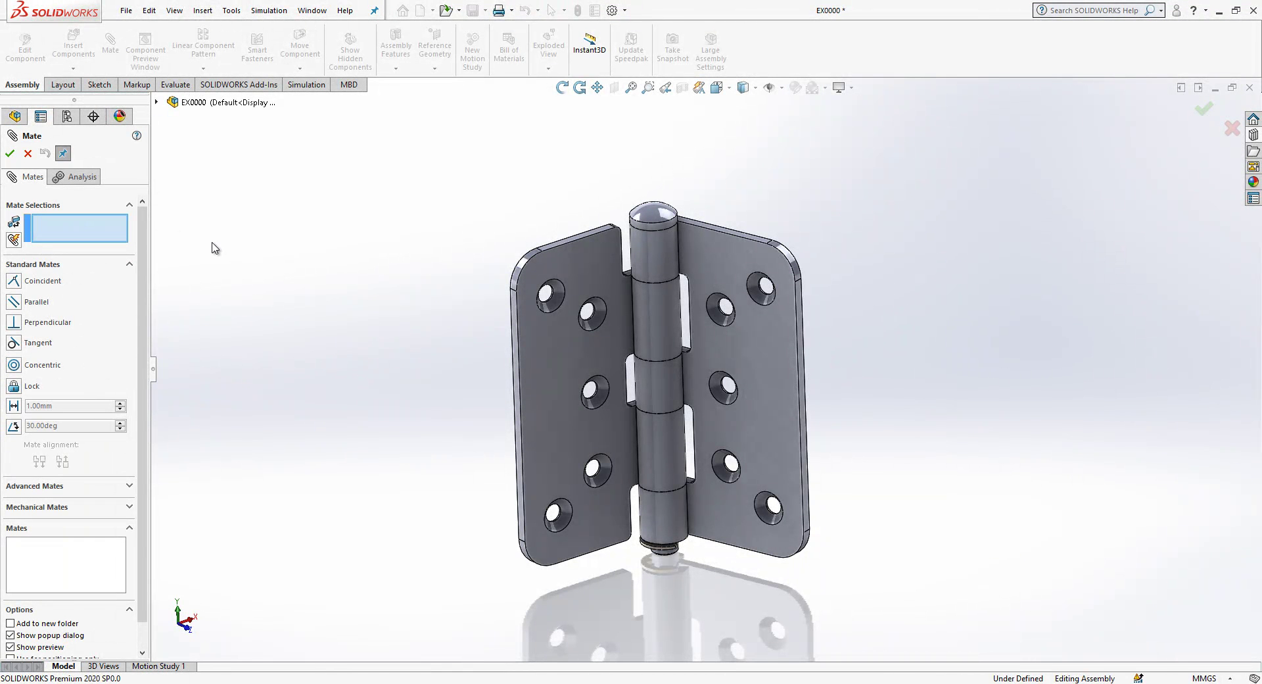
Step: Add a limit angle mate between the two leaf faces: angle 180°, maximum 180°, minimum 0°
click(27, 152)
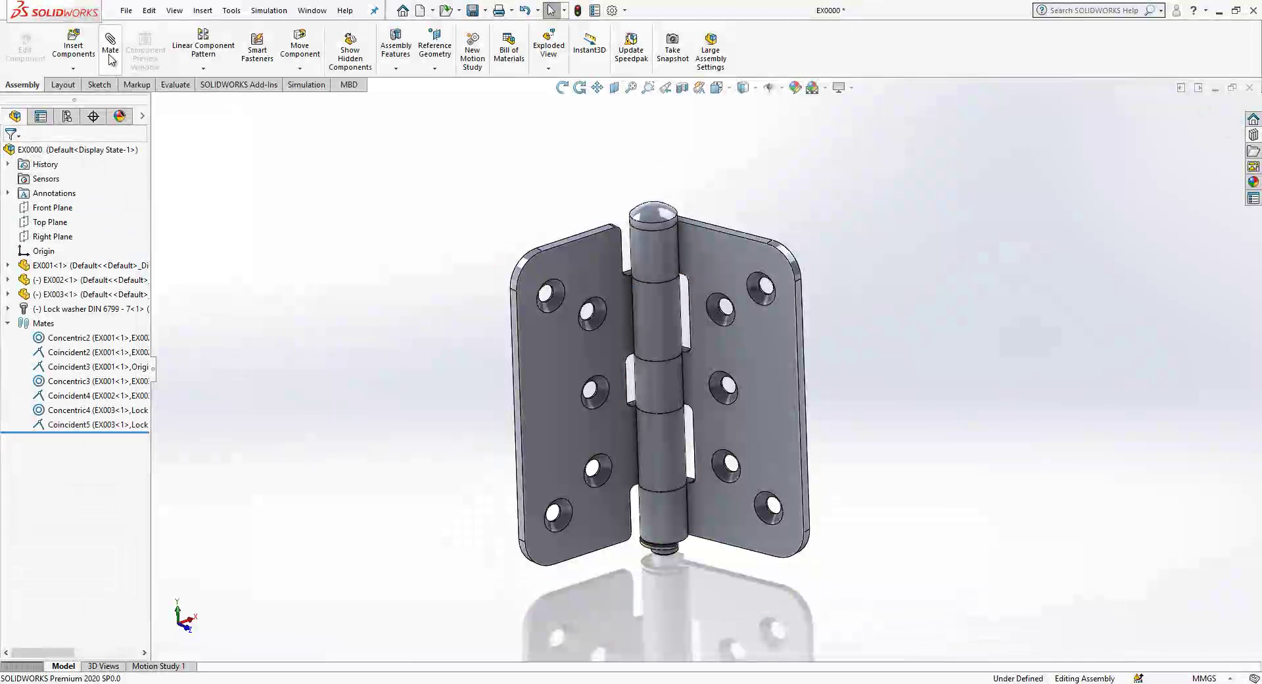
click(110, 48)
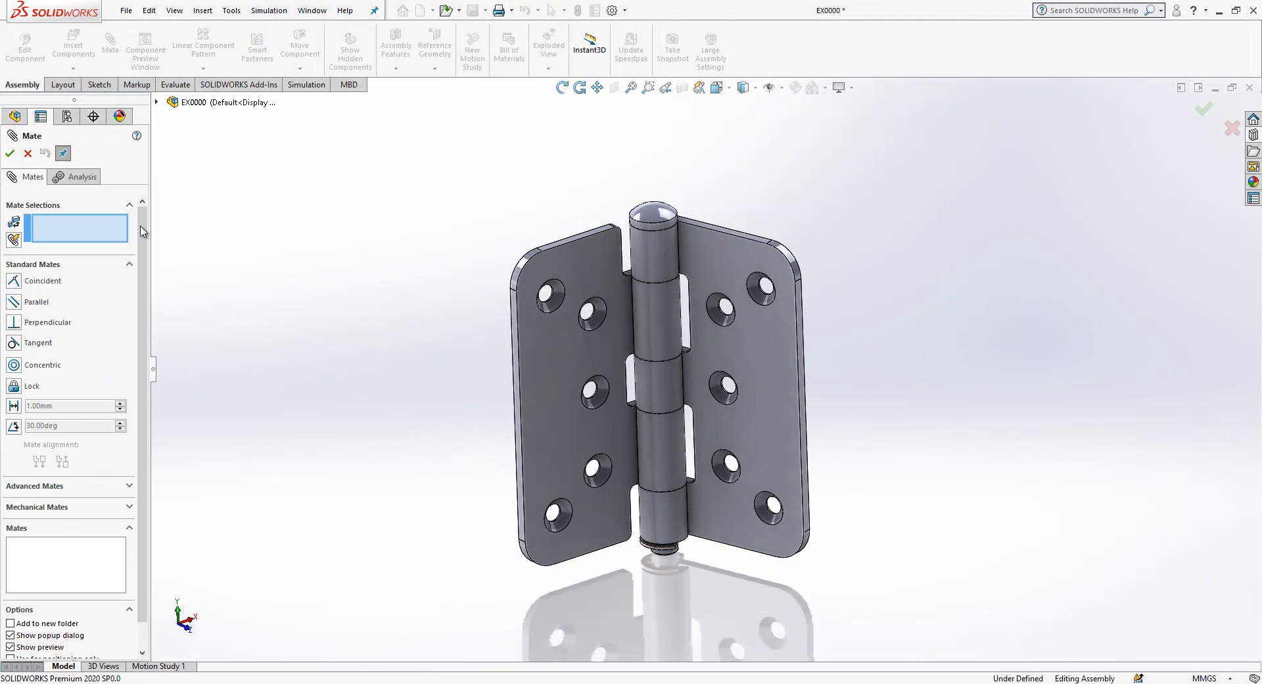
click(129, 265)
click(135, 289)
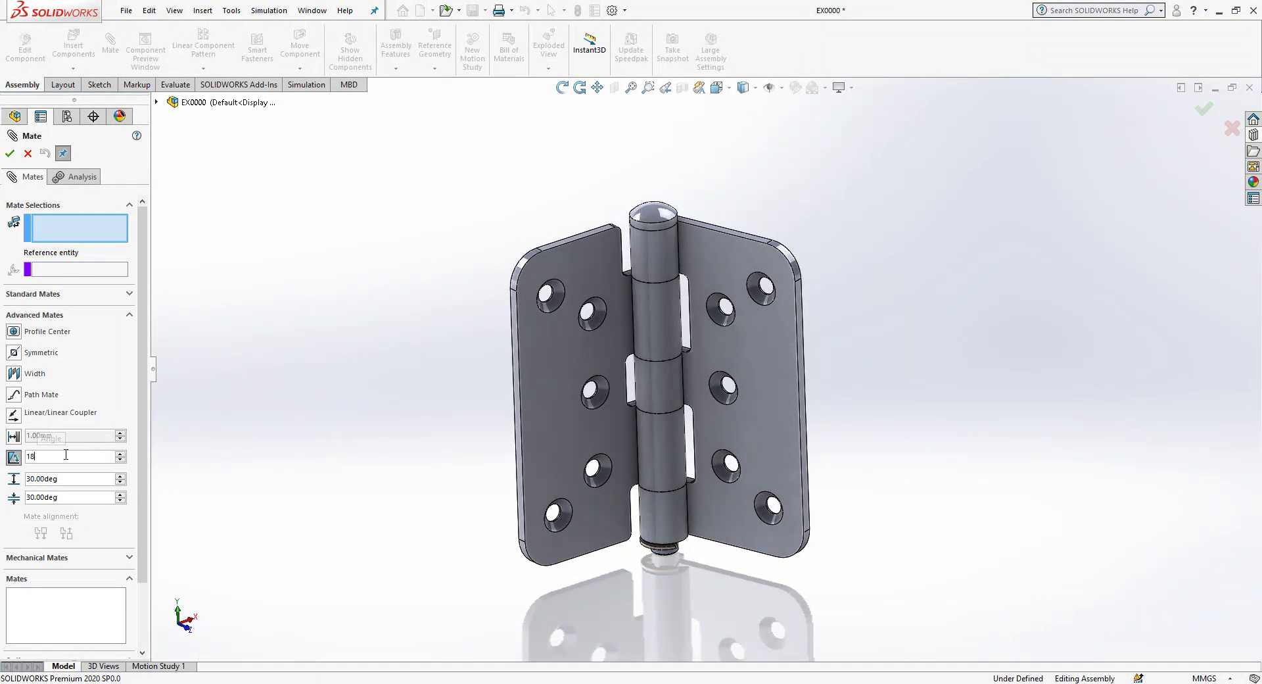
key(Return)
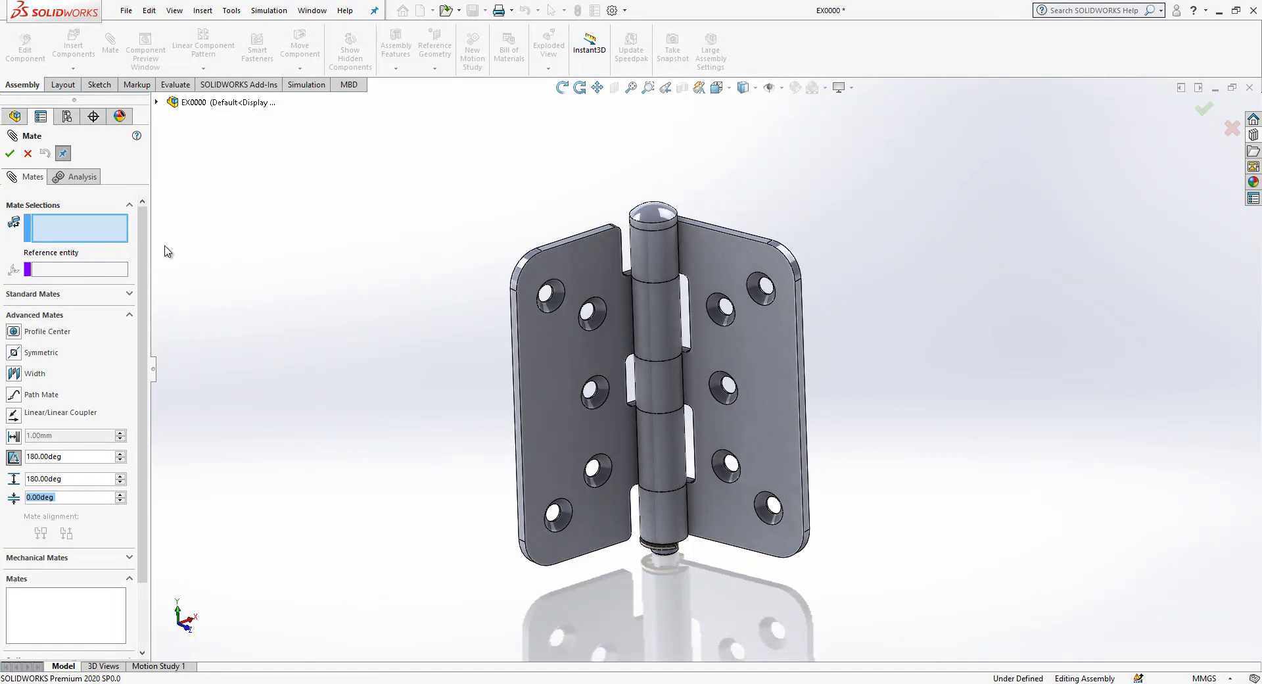
click(566, 263)
click(725, 258)
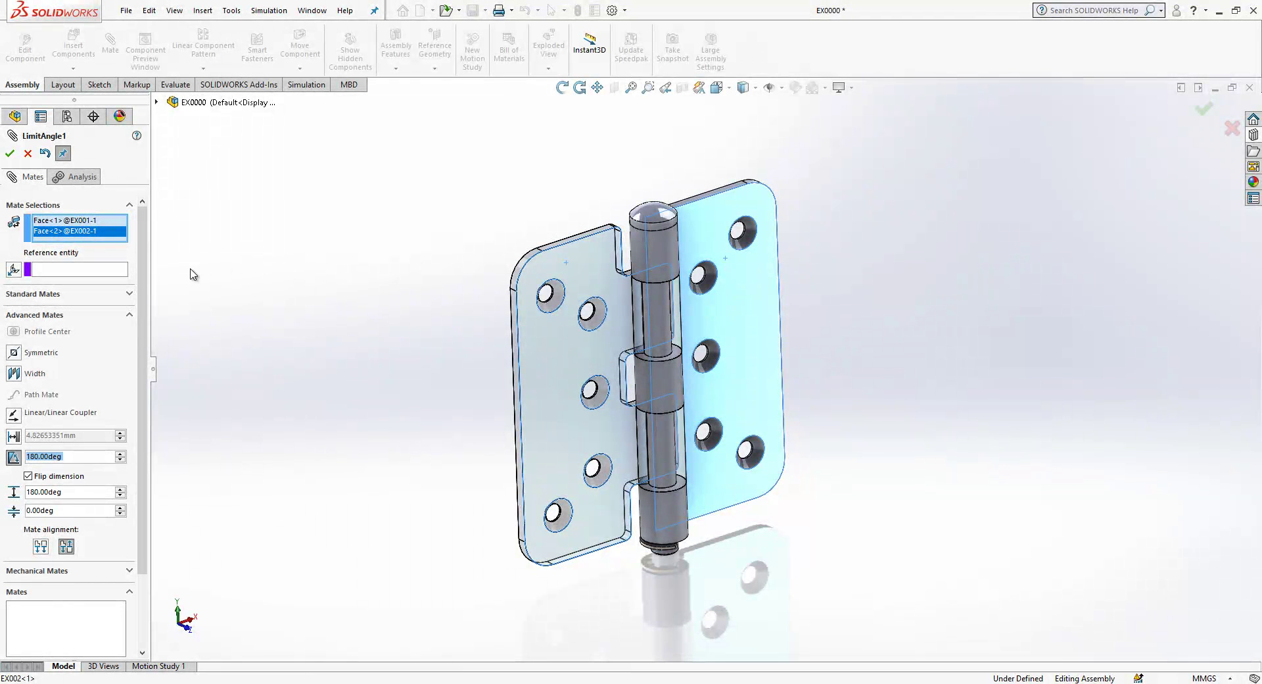
click(8, 154)
click(8, 153)
Step: Drag the right leaf to test the mate, opening it flat to its 180° limit
drag(725, 208, 779, 207)
middle_drag(776, 224, 716, 259)
scroll(715, 258, down, 1)
drag(716, 258, 822, 171)
middle_drag(766, 250, 669, 360)
key(Escape)
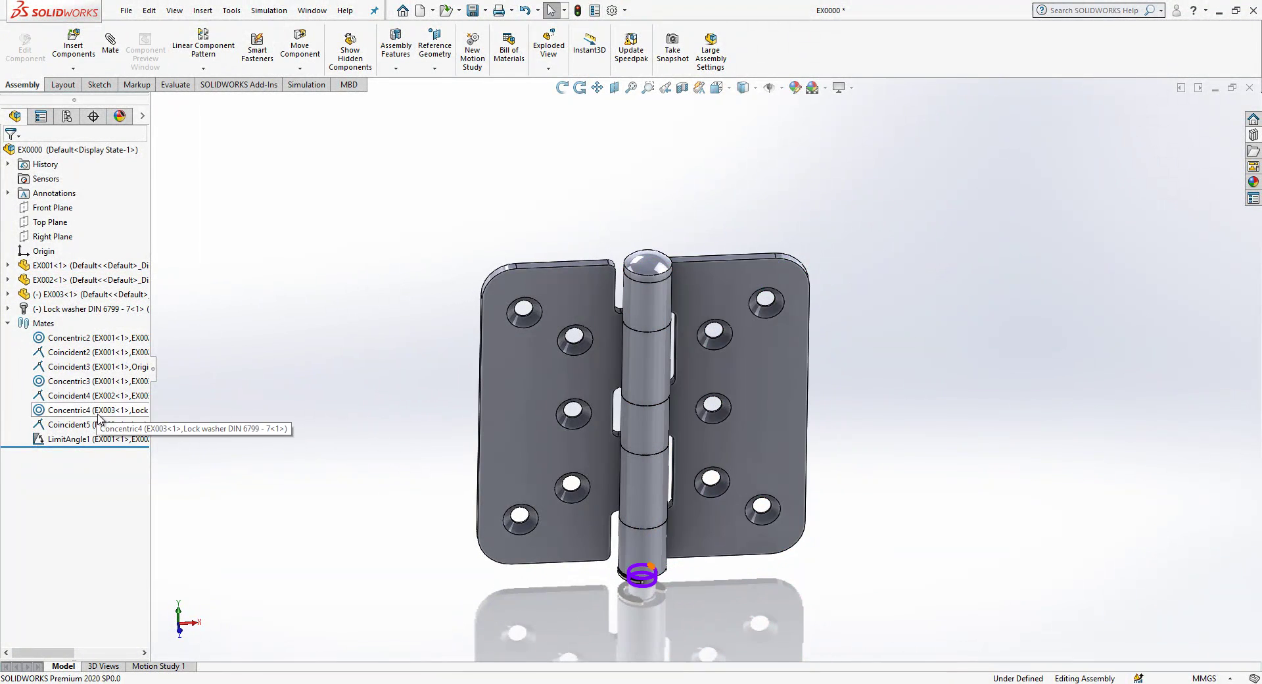
click(104, 439)
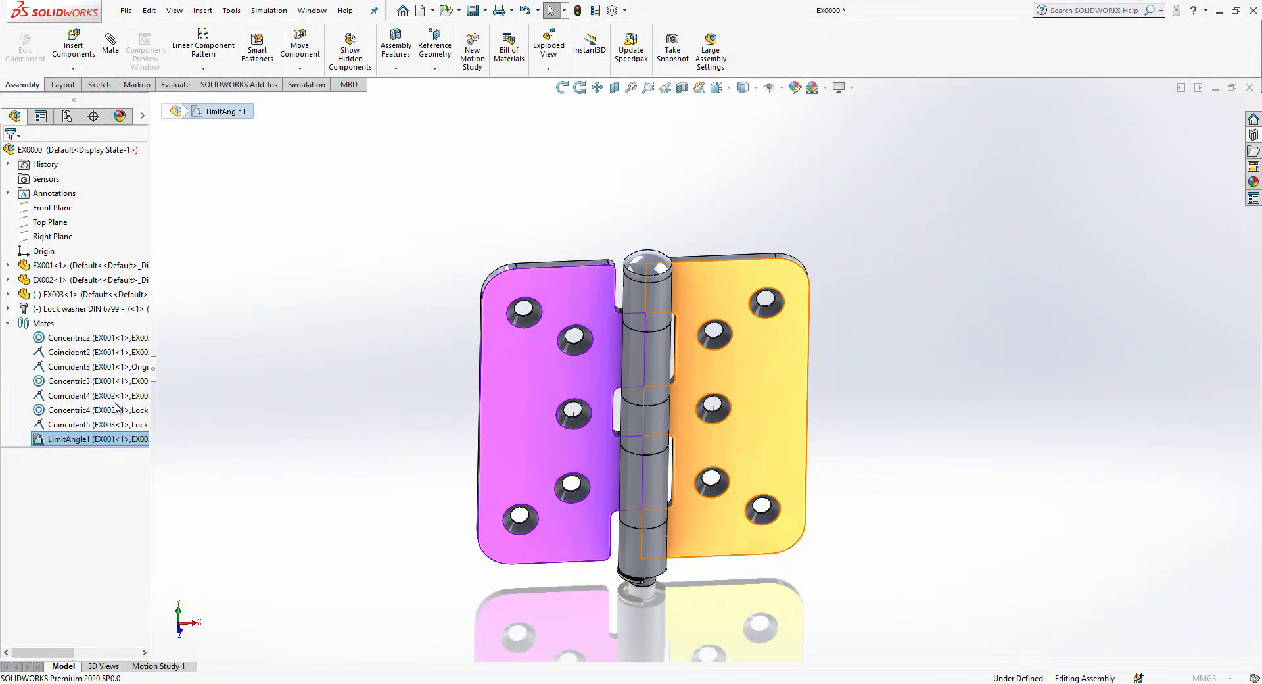
click(115, 408)
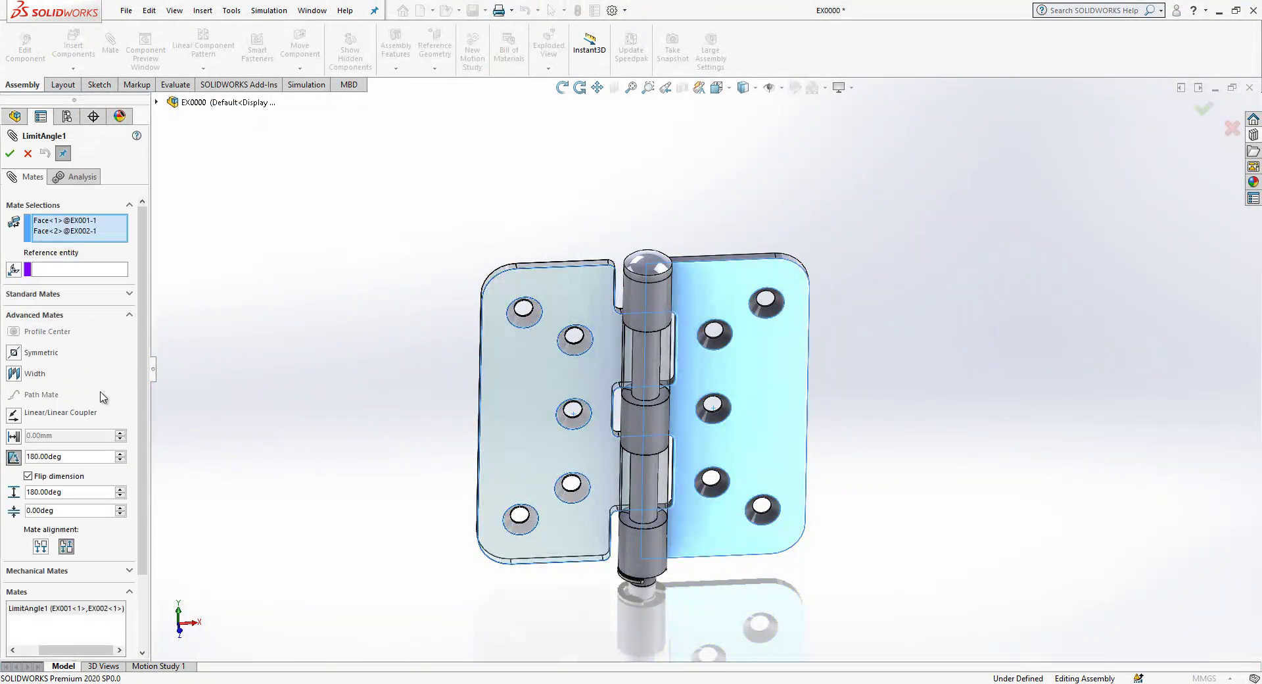
click(75, 461)
text(270)
key(Return)
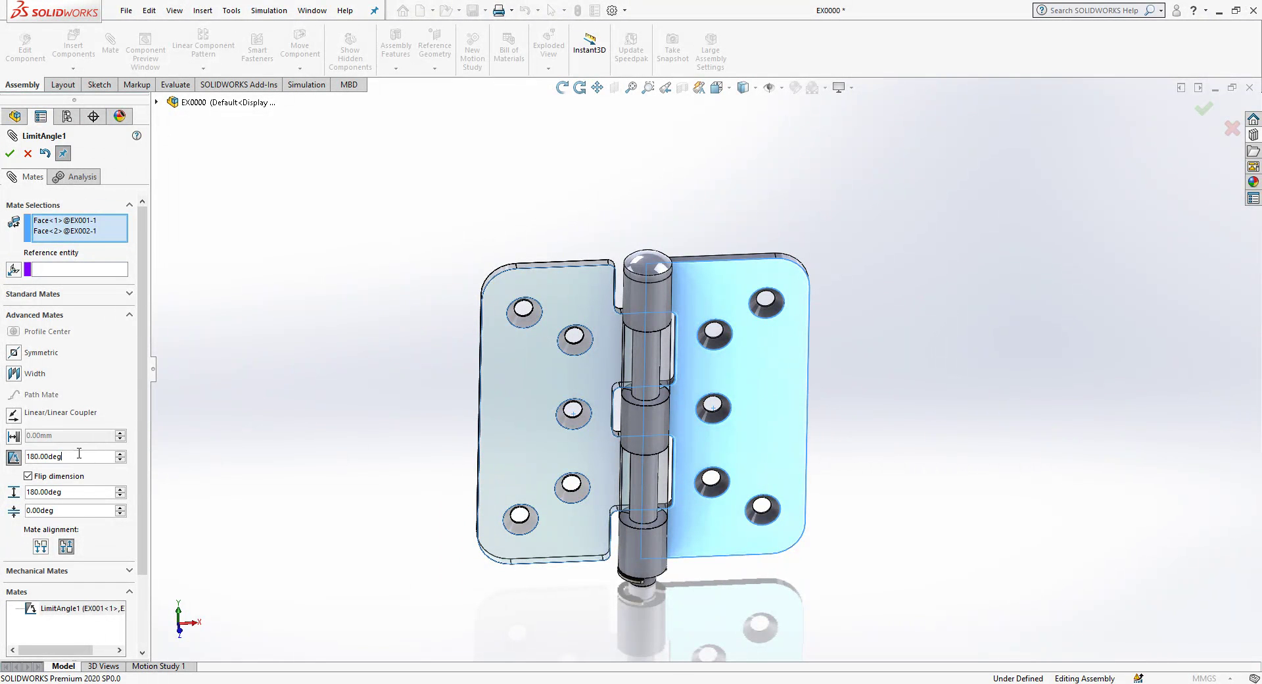
click(8, 155)
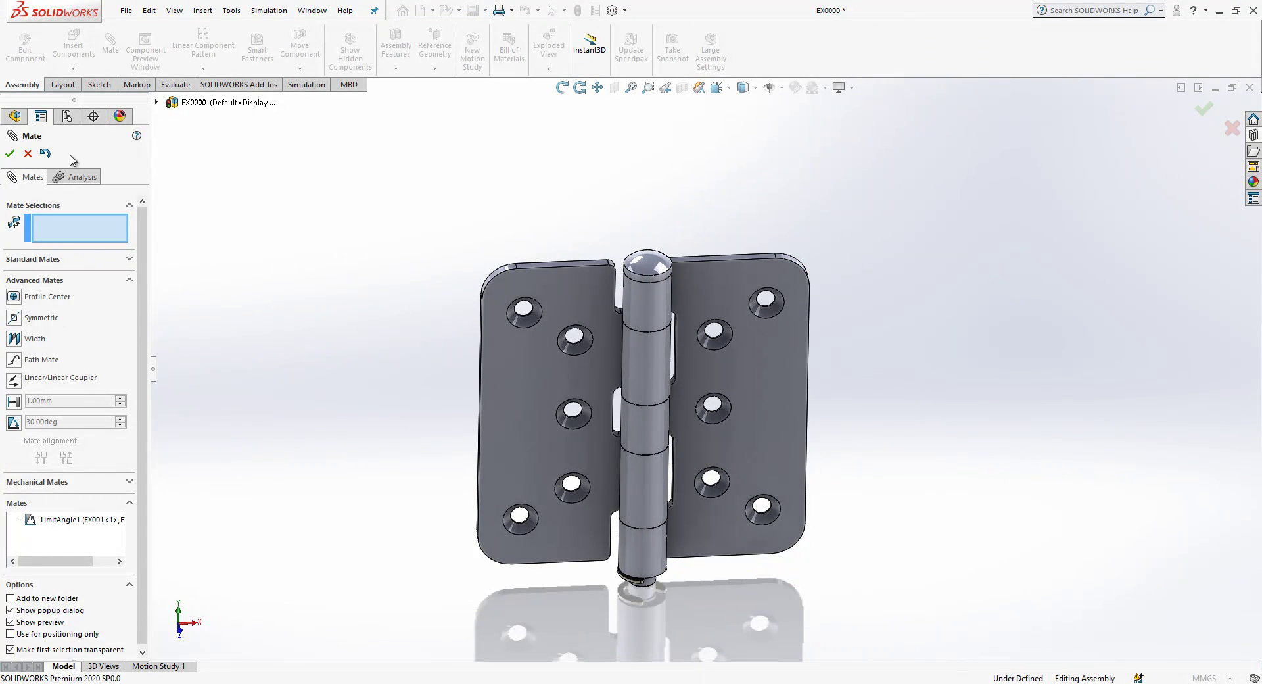
key(Escape)
click(69, 438)
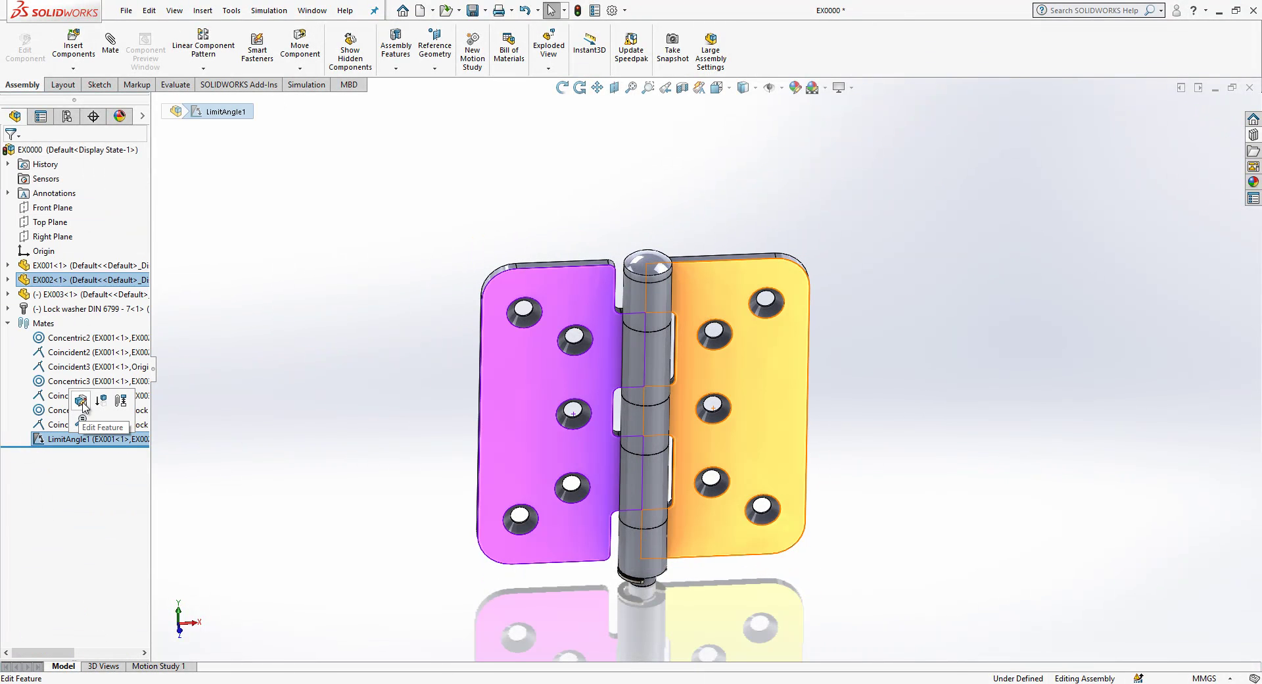
click(81, 401)
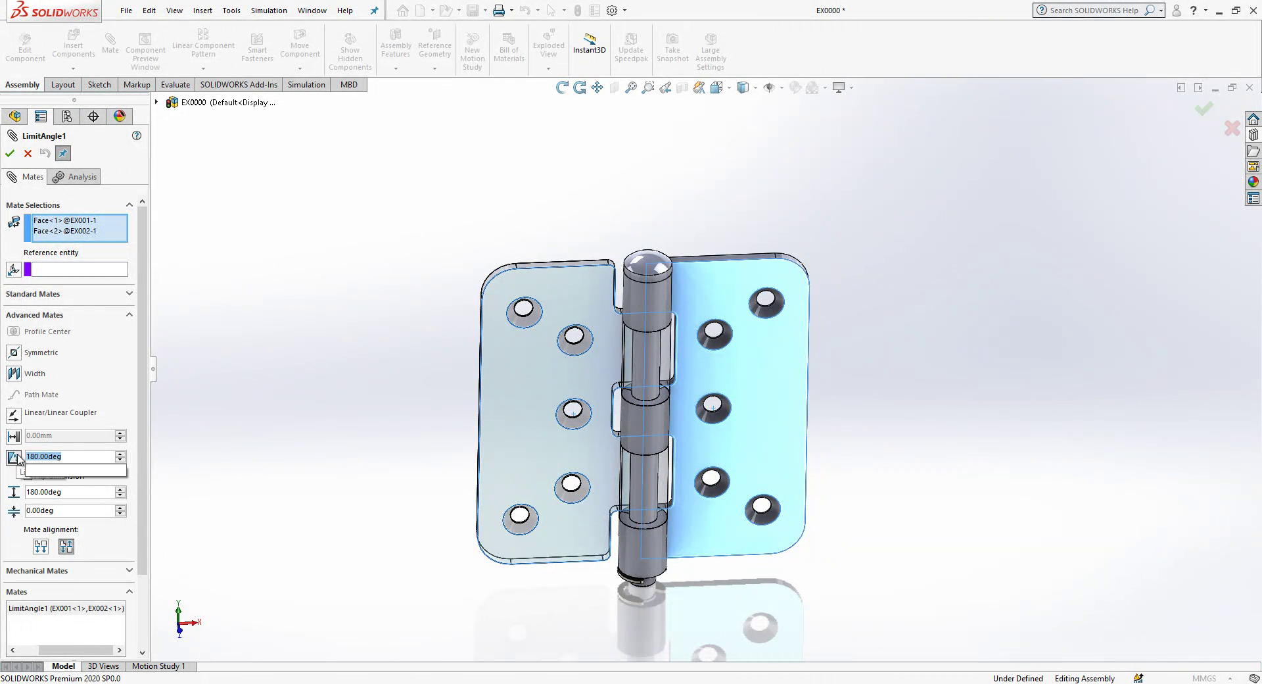
key(Return)
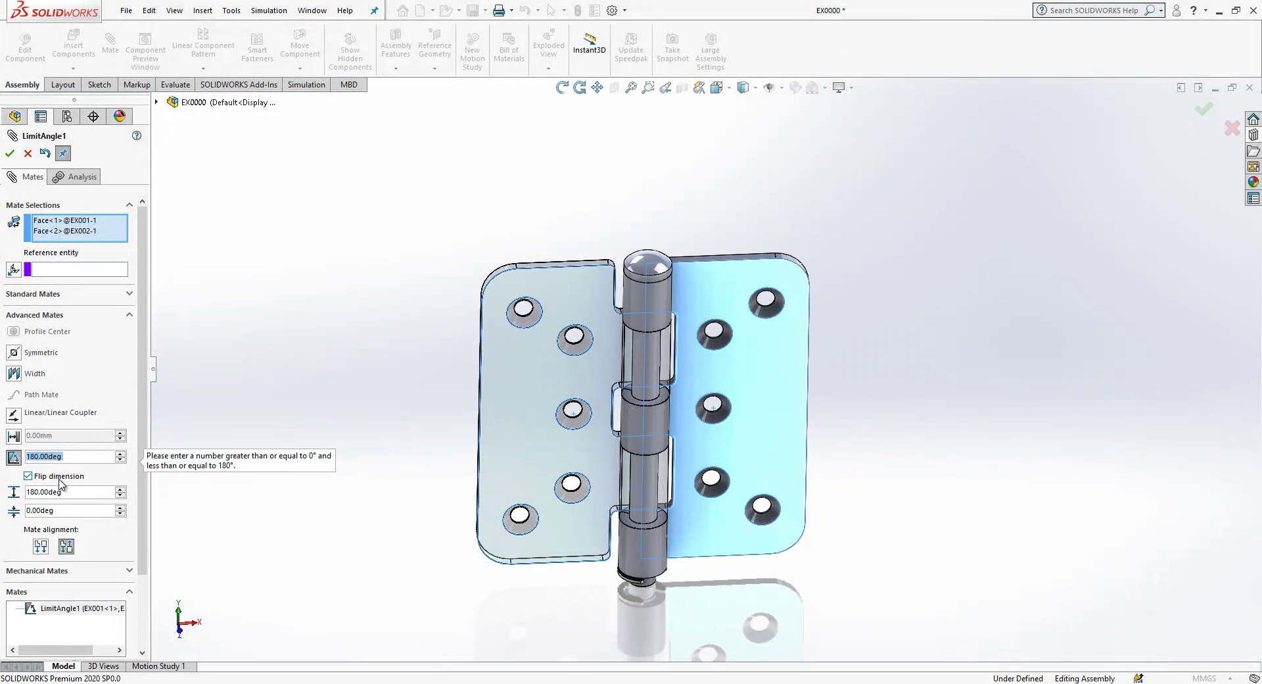
click(26, 154)
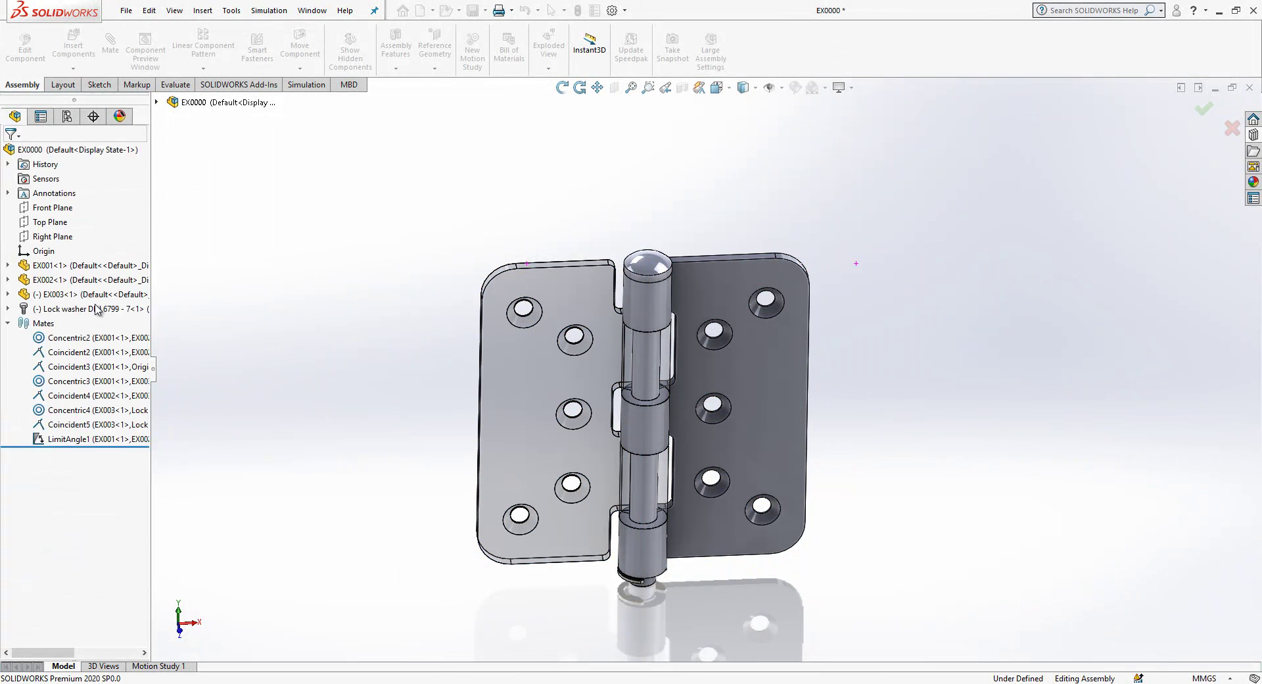
click(82, 440)
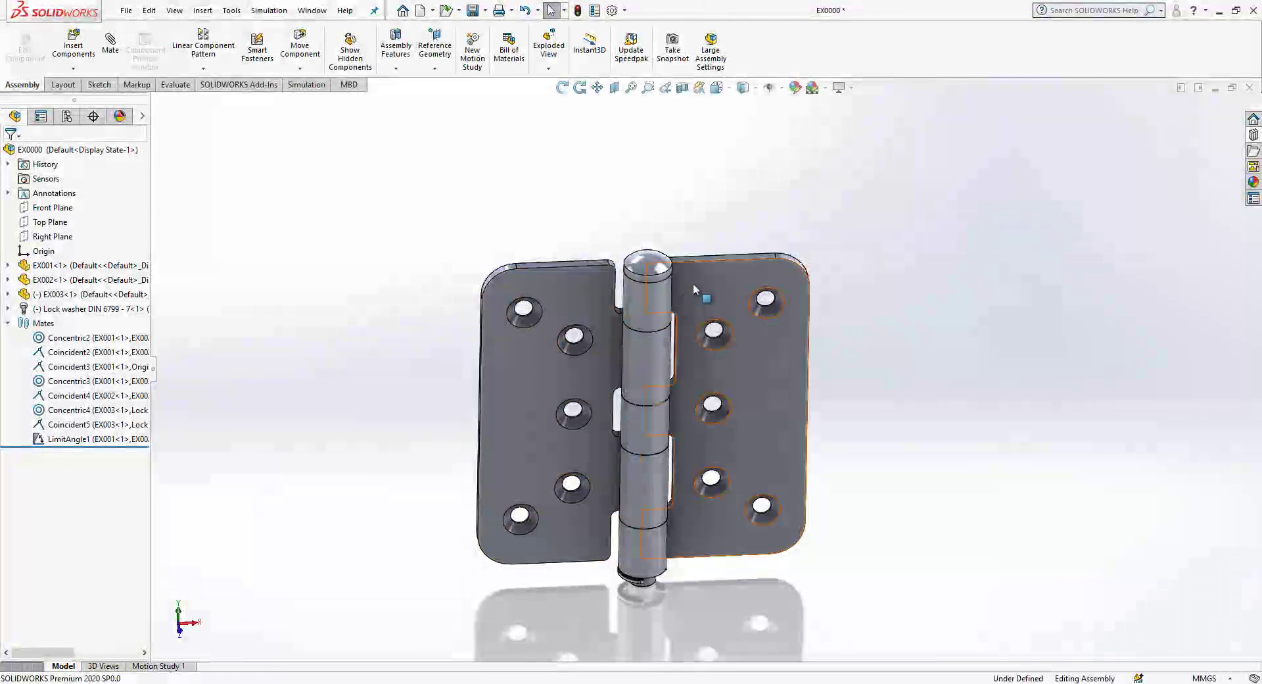
Step: Fold EX002 over the left leaf and back open, then view the hinge edge-on
drag(696, 283, 752, 259)
scroll(716, 405, up, 1)
scroll(702, 450, down, 2)
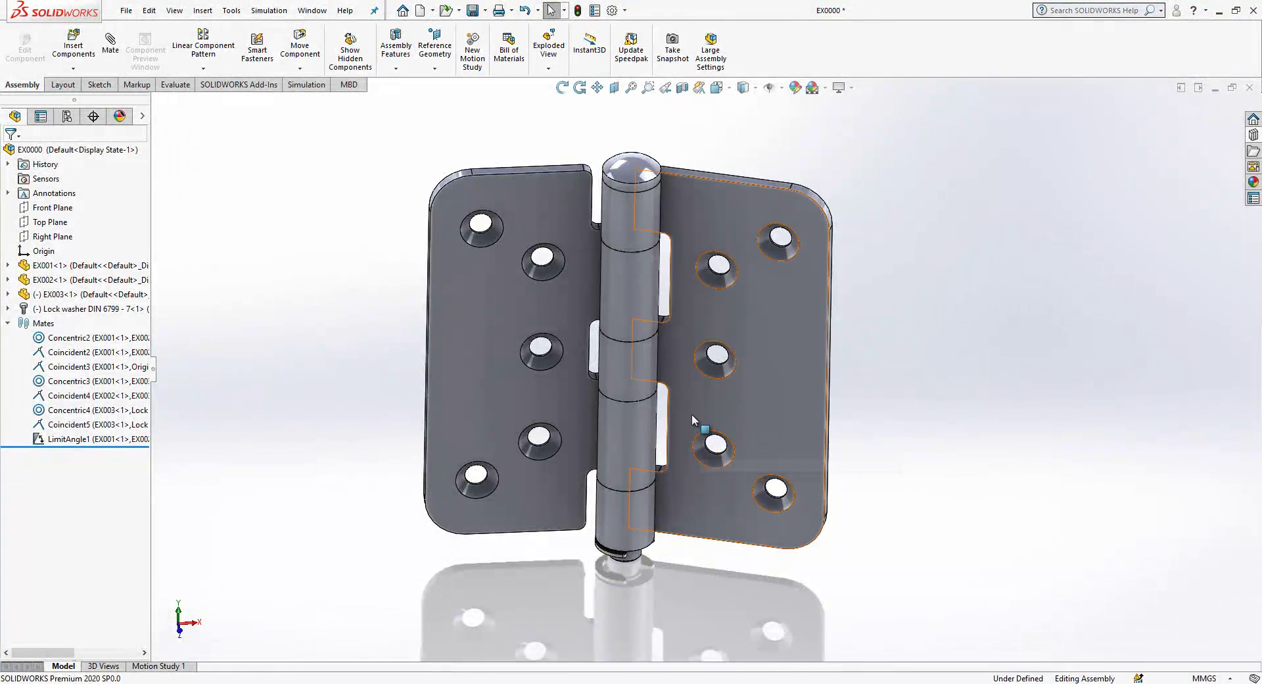
middle_drag(689, 401, 664, 518)
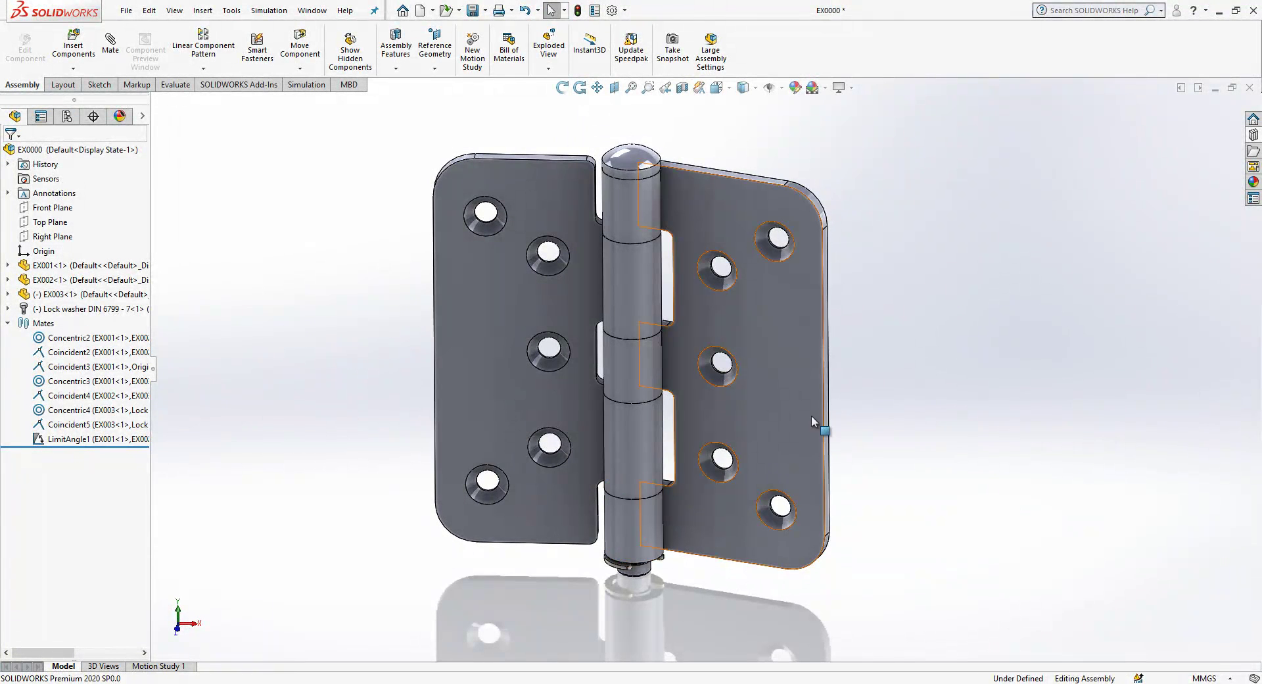